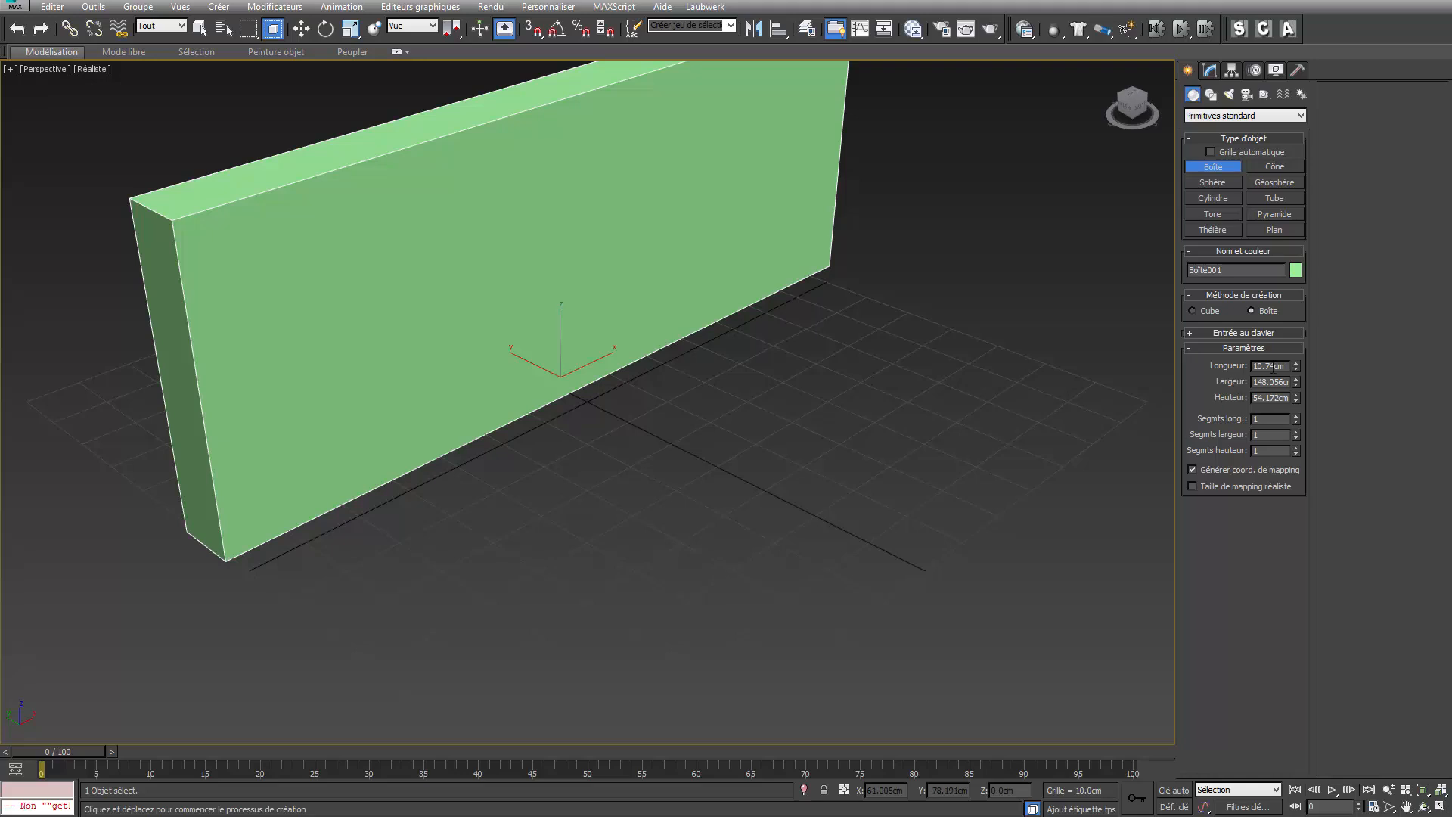
Set the box's length to 20 cm, width to 300 cm and height to 250 cm, and finish box creation
double_click(1275, 366)
type("20")
key("Tab")
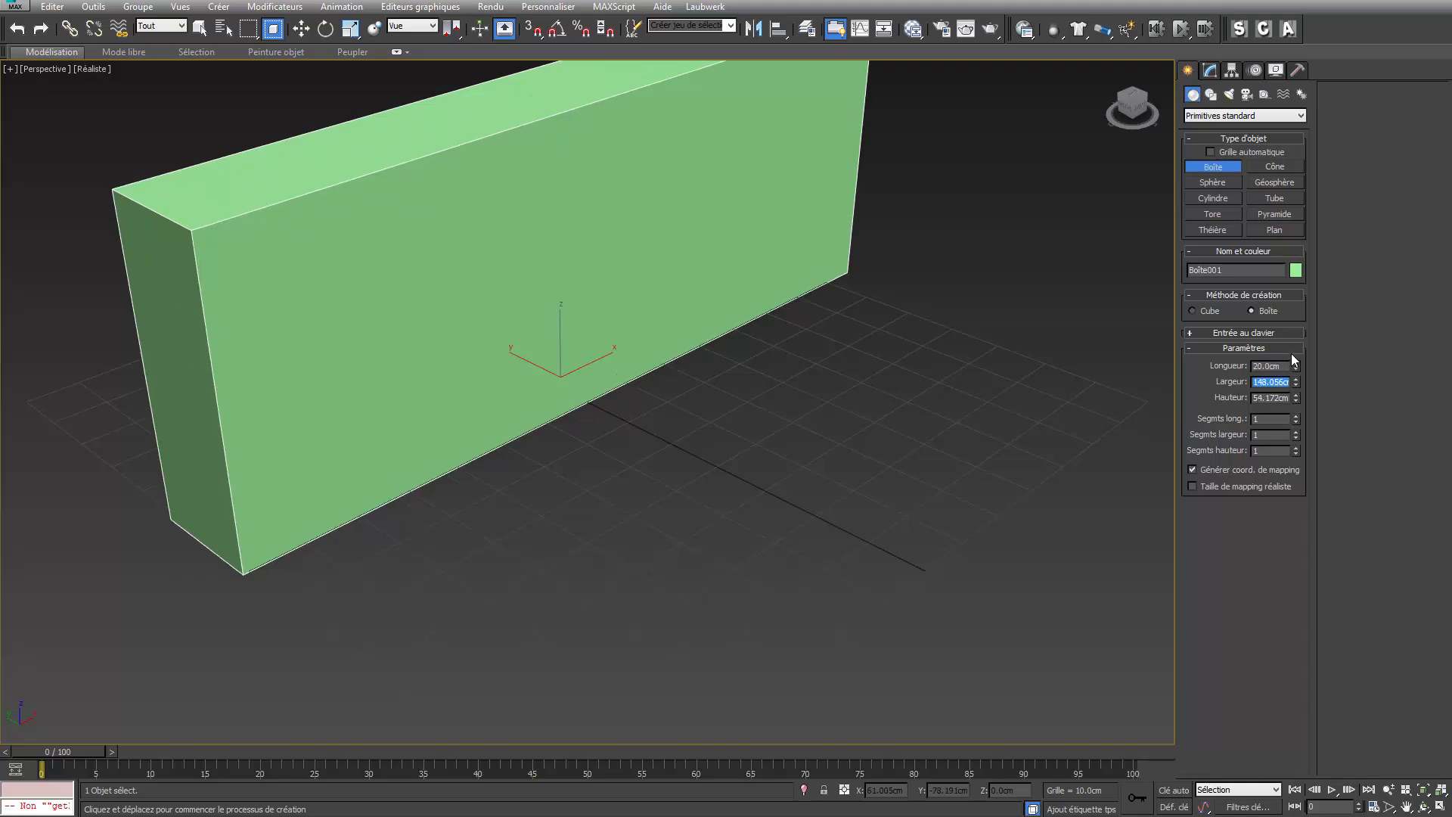
type("300")
key("Tab")
type("250")
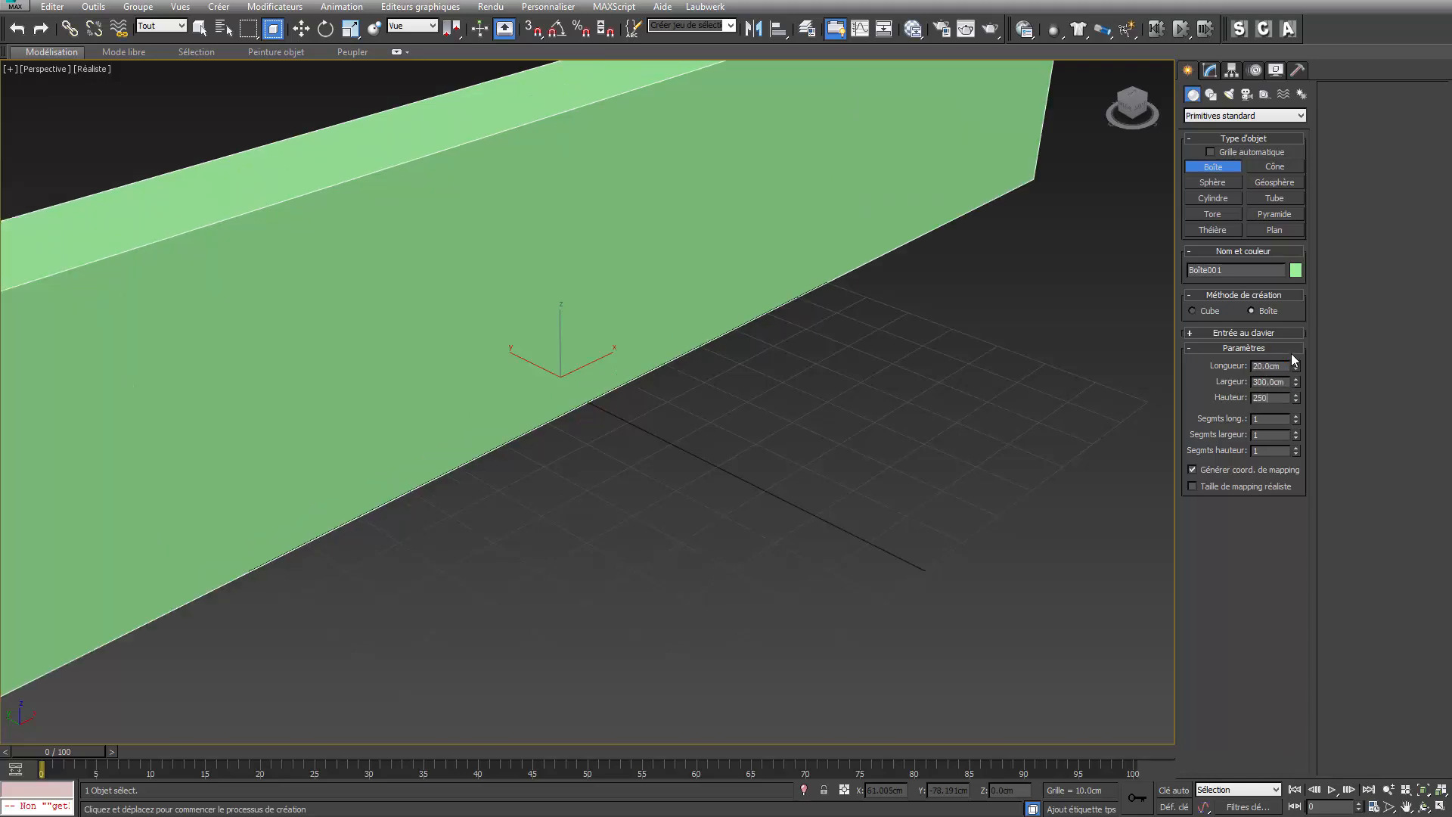
key("Return")
right_click(750, 456)
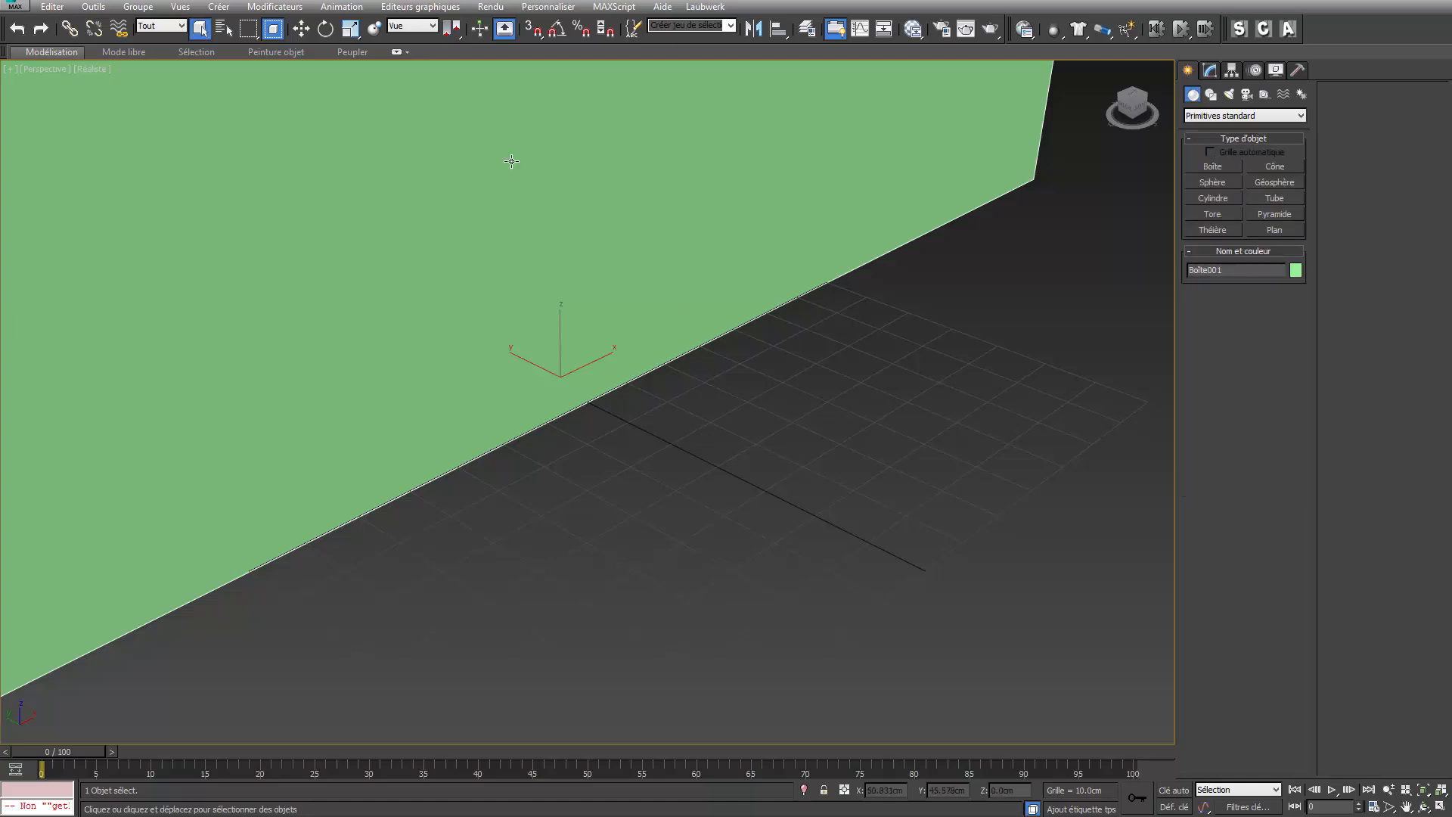
Move the box to the world origin by resetting its absolute X and Y position to 0 cm
right_click(301, 29)
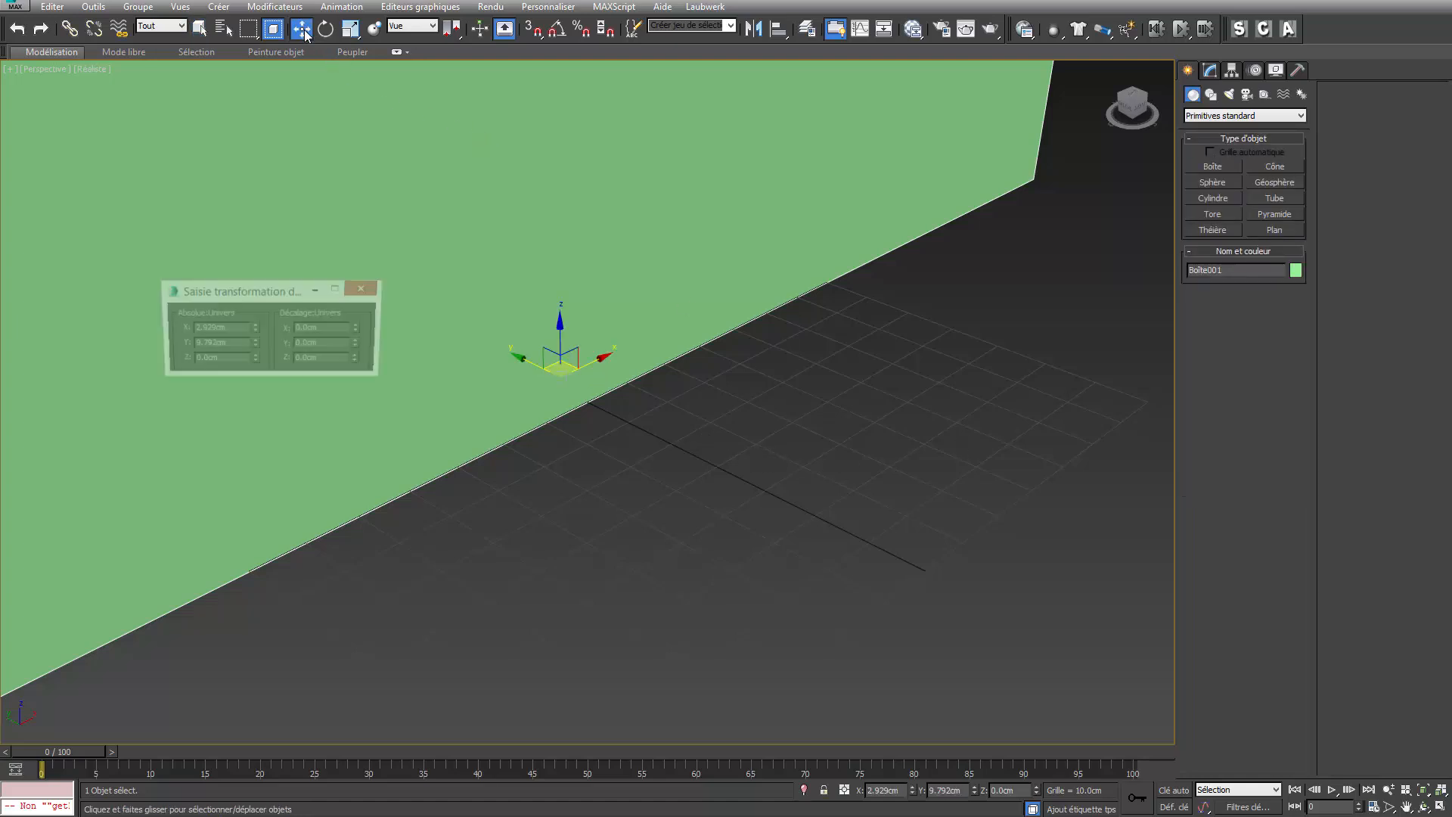
right_click(255, 326)
right_click(254, 341)
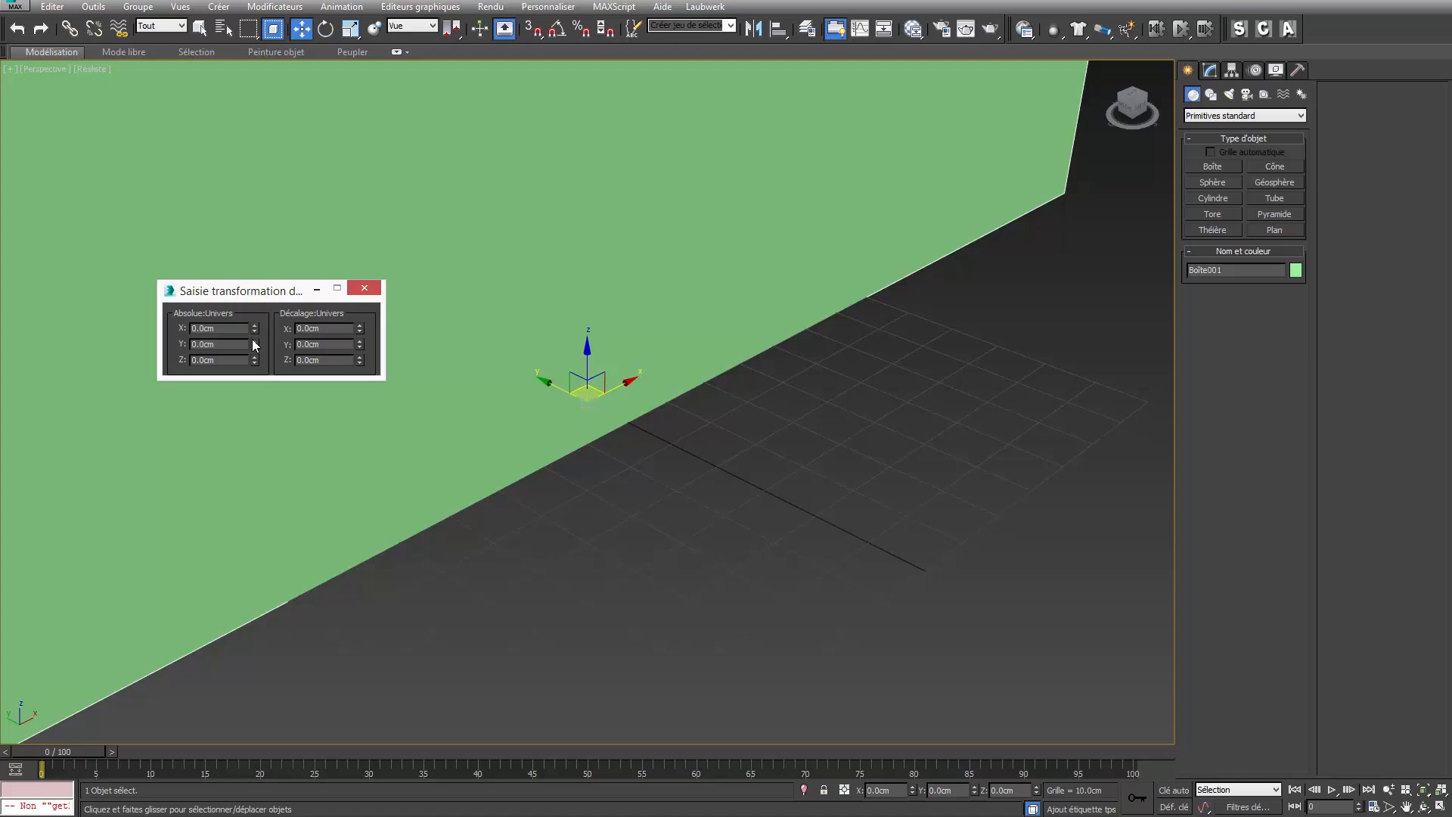
left_click(375, 290)
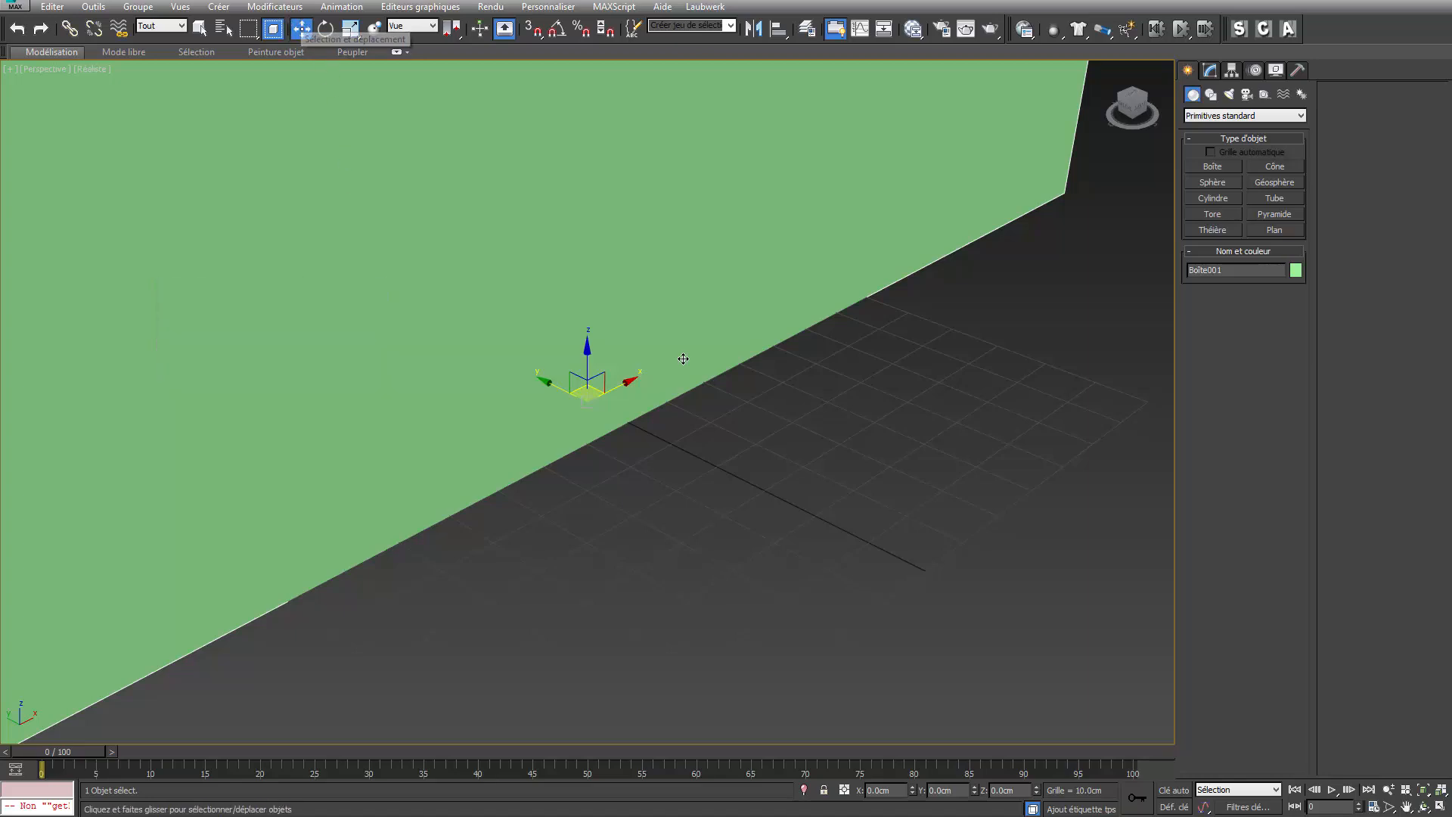
middle_click_drag(639, 415, 607, 526)
scroll(649, 429, "down", 6)
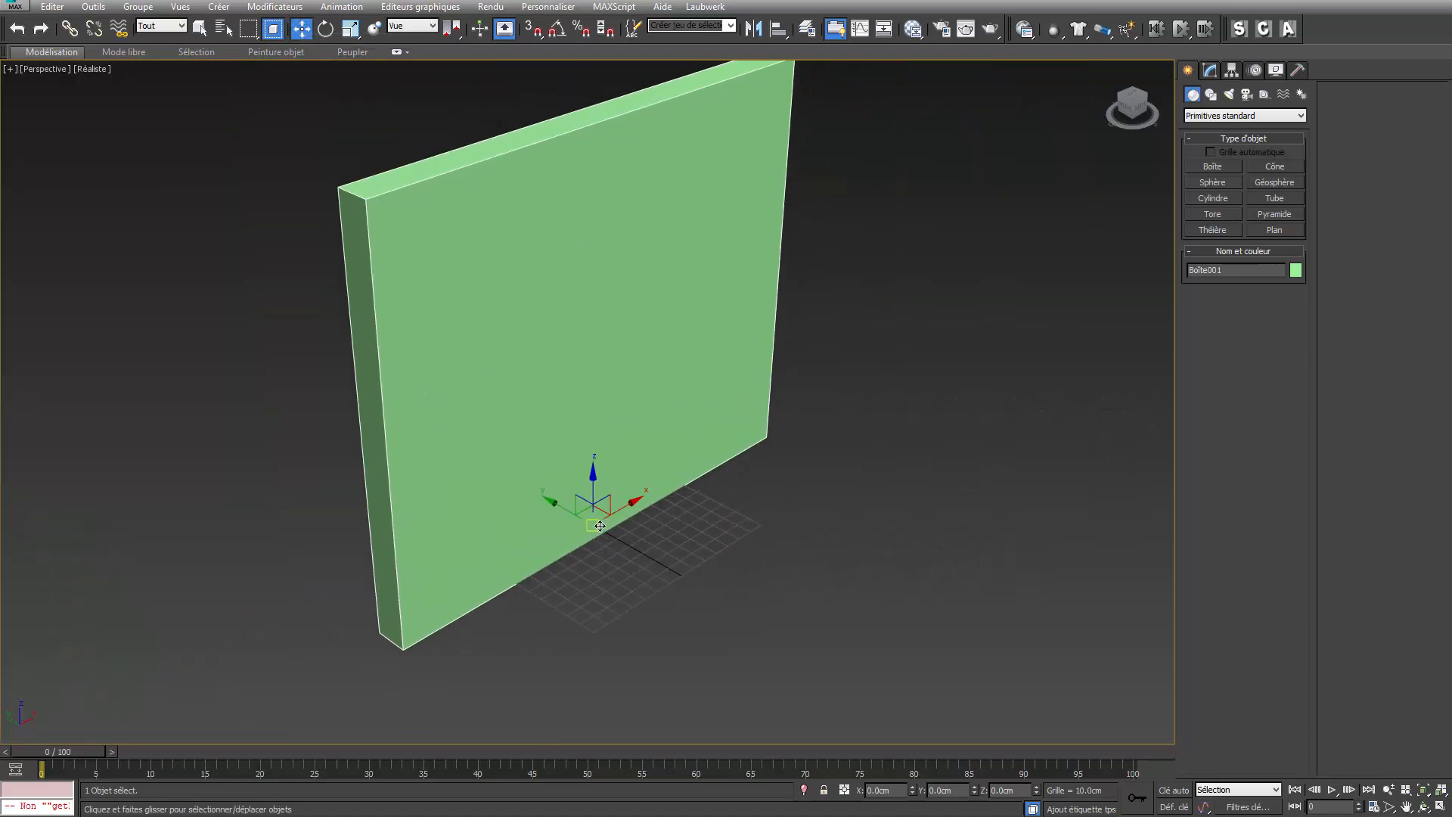
Review VoroFrag in the modifier set configuration while switching the modifier buttons' display off and on again
left_click(1211, 71)
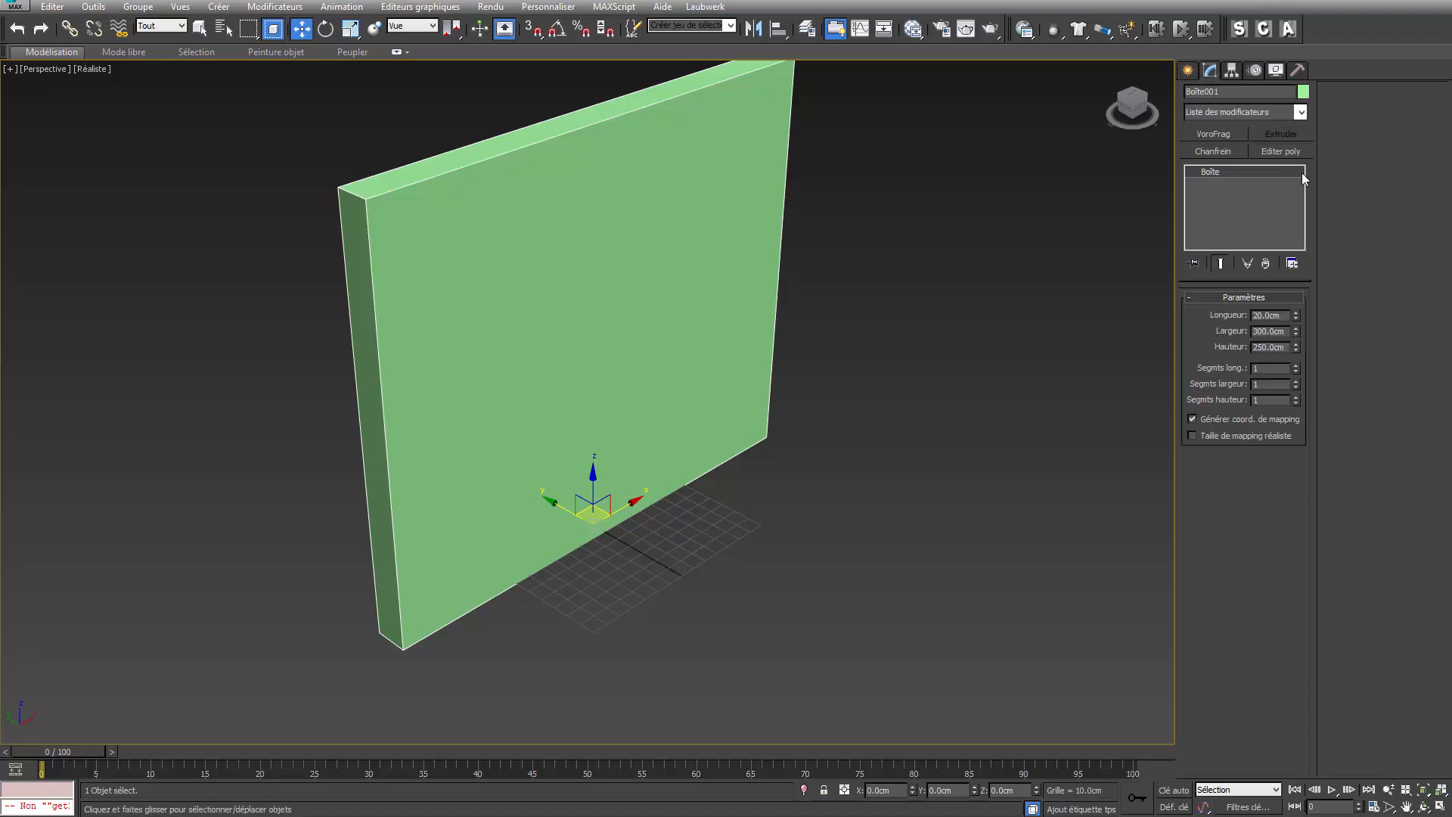
left_click(1293, 263)
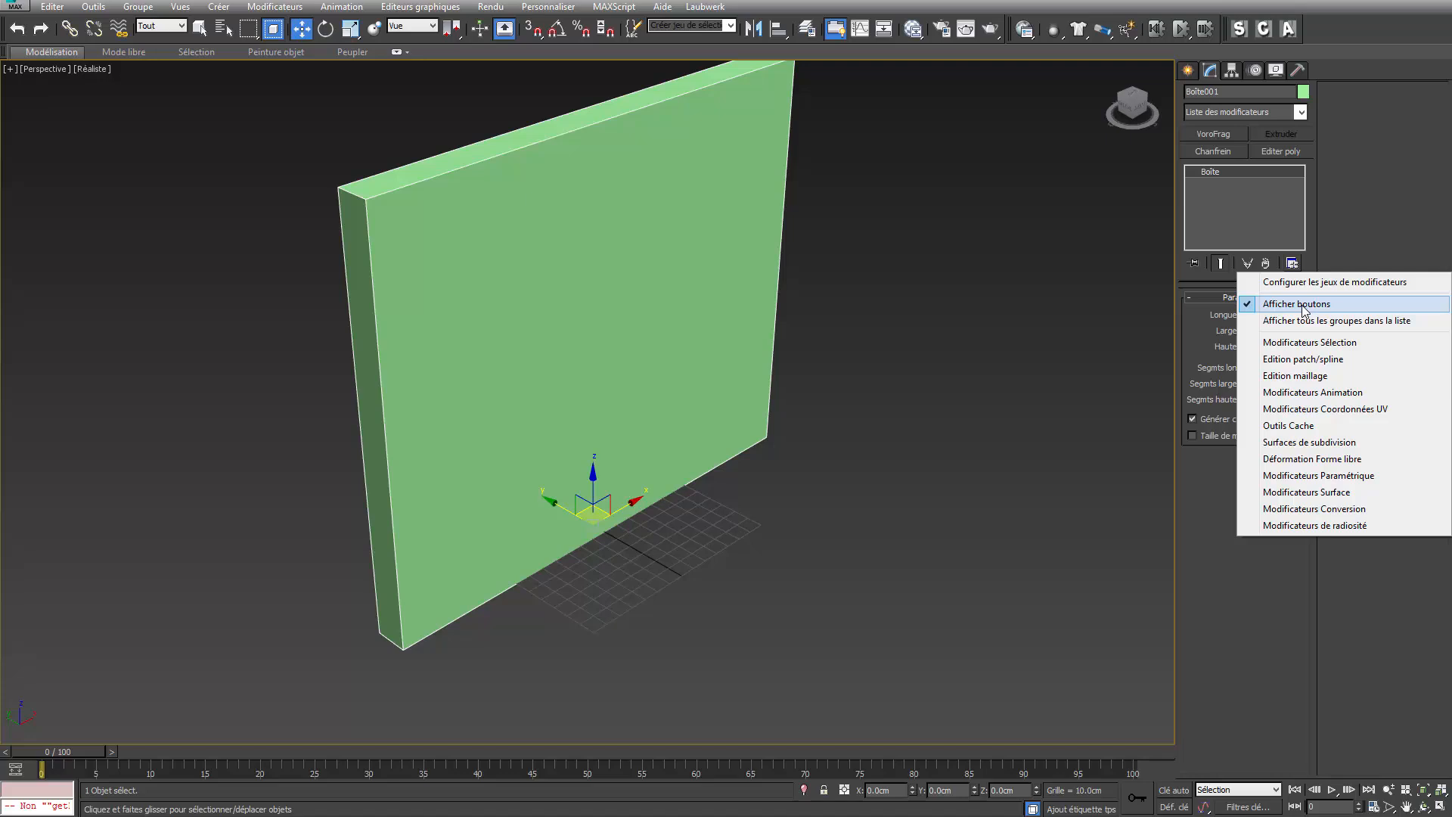
left_click(1301, 305)
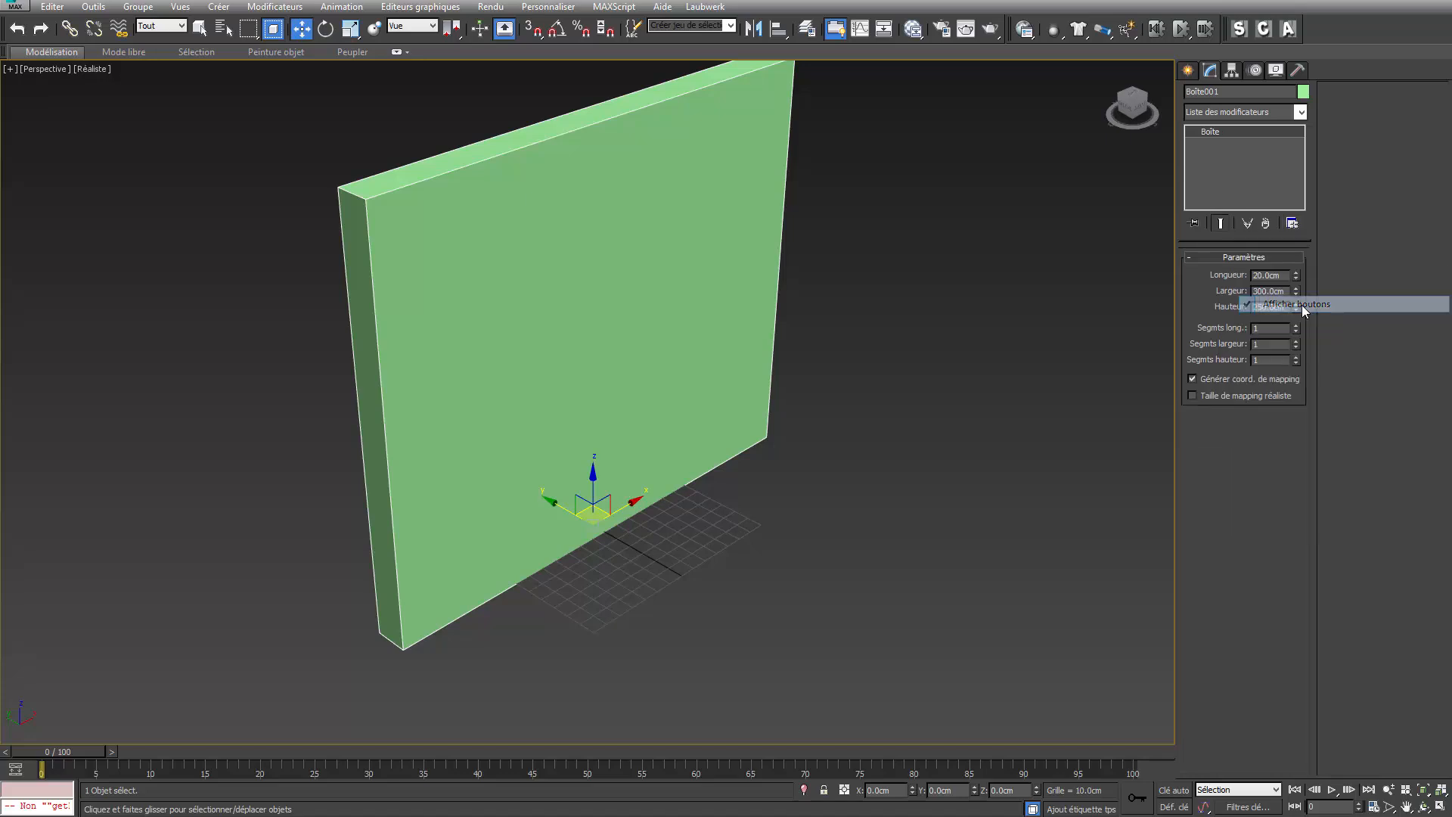
left_click(1292, 224)
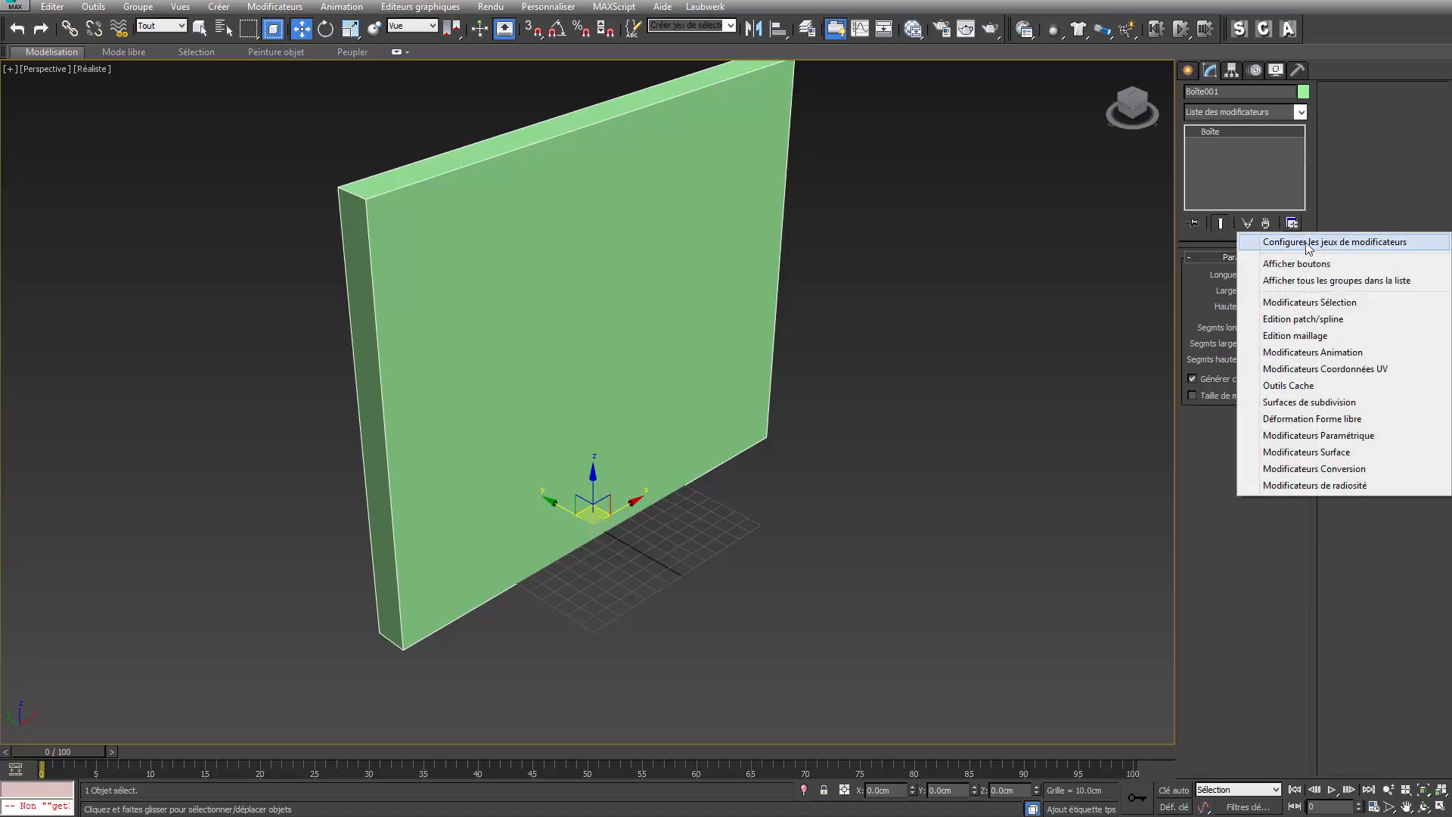
left_click(1308, 244)
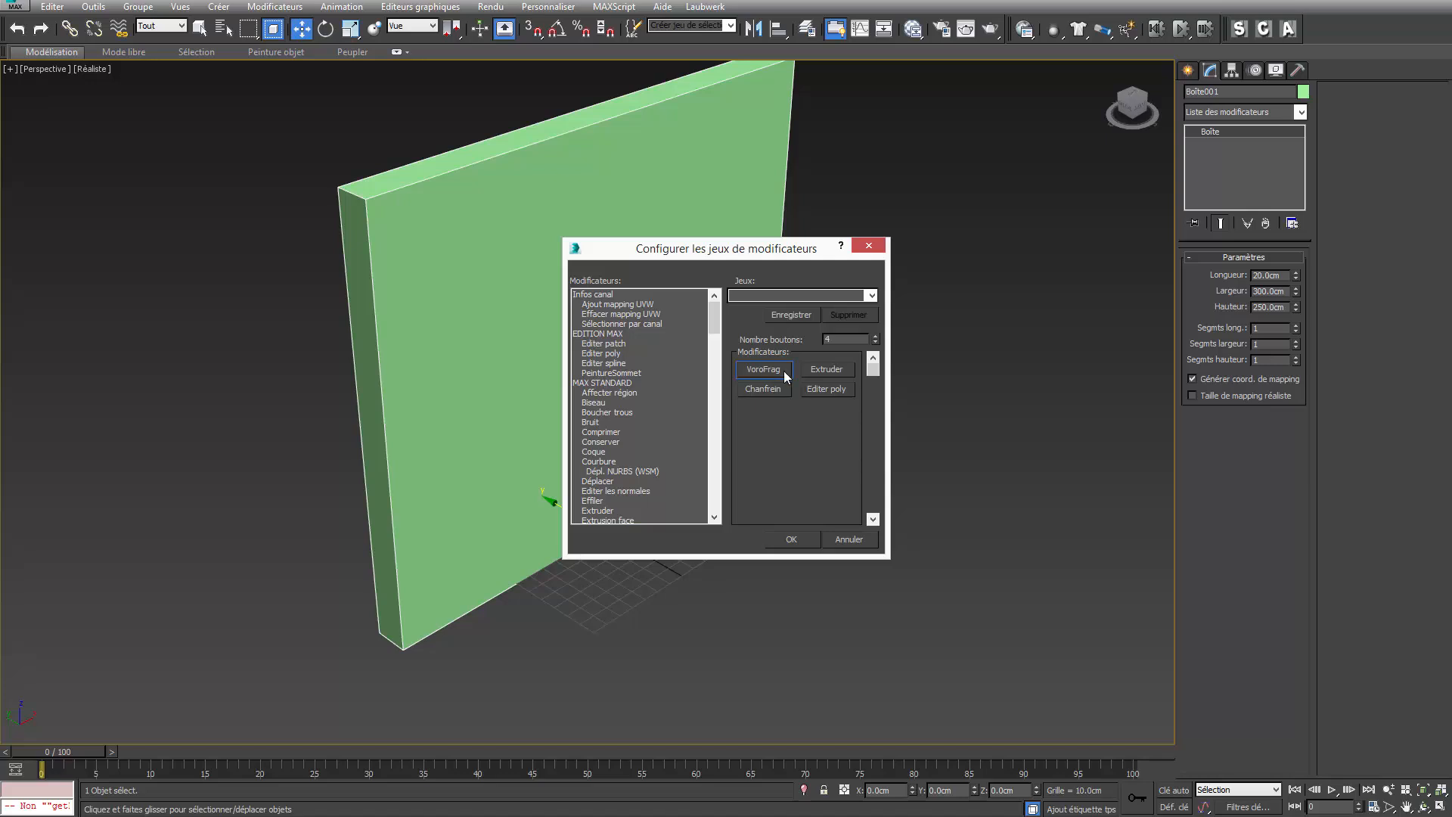
scroll(695, 487, "down", 15)
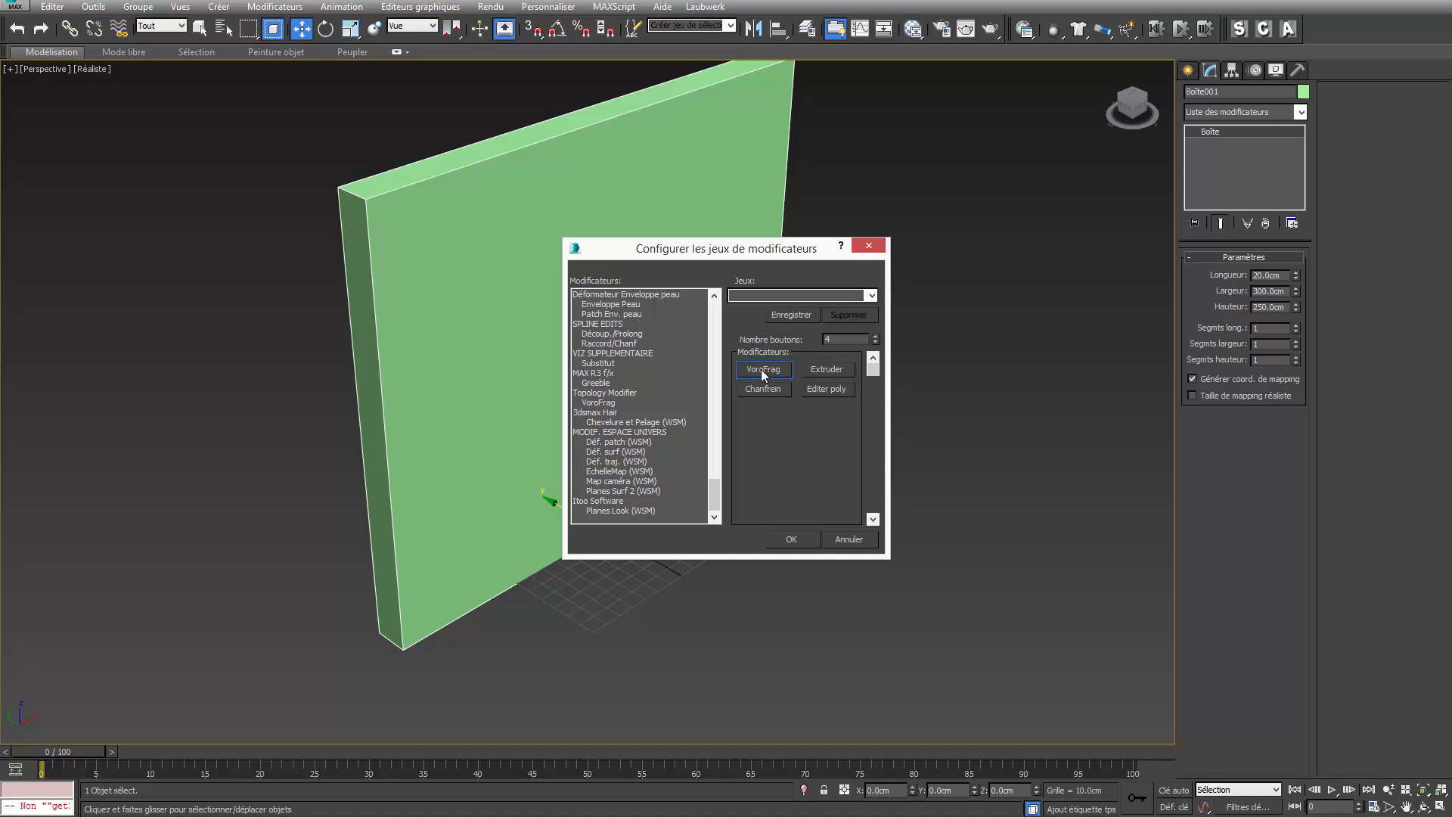
left_click(792, 538)
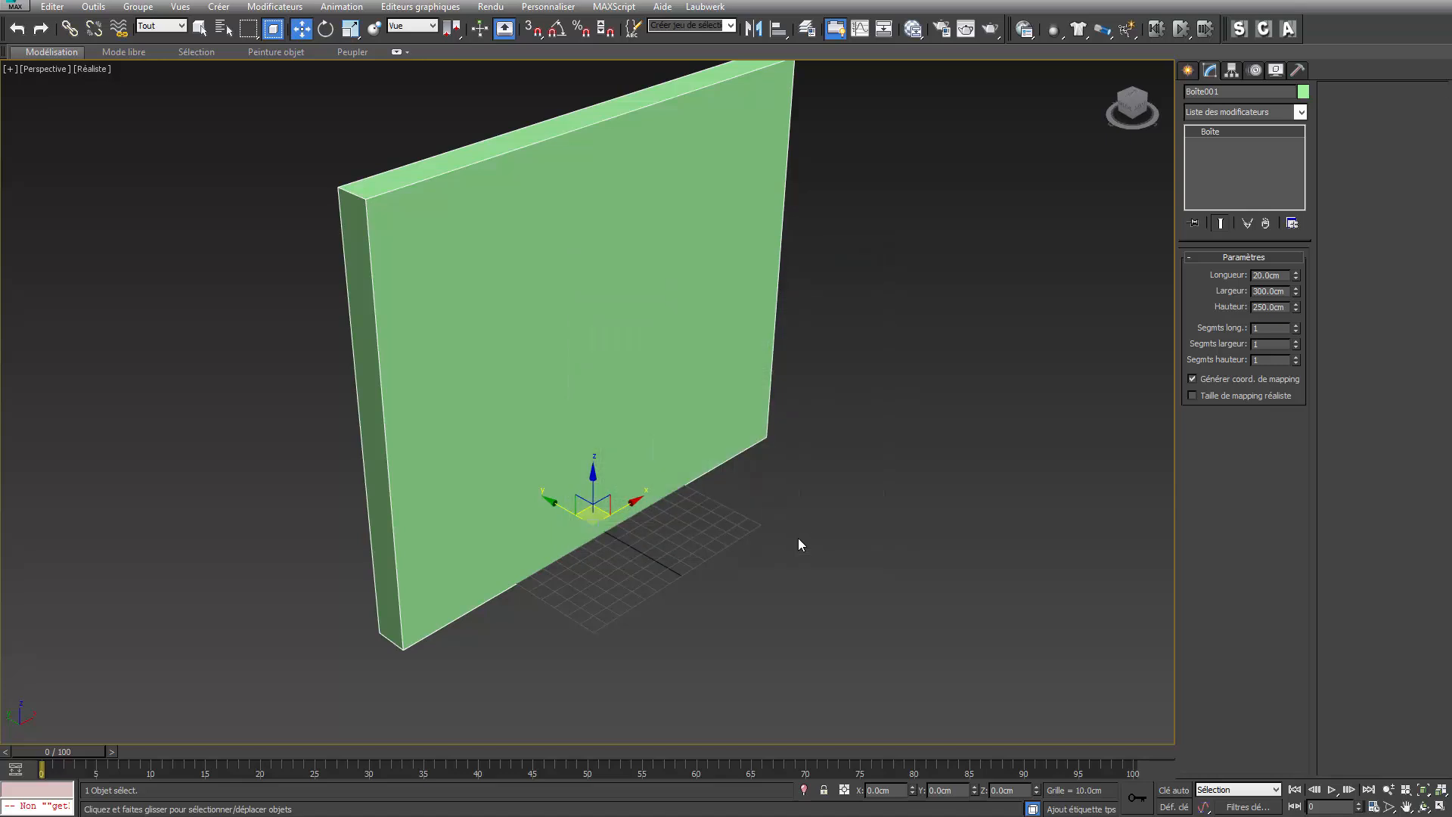
left_click(1295, 223)
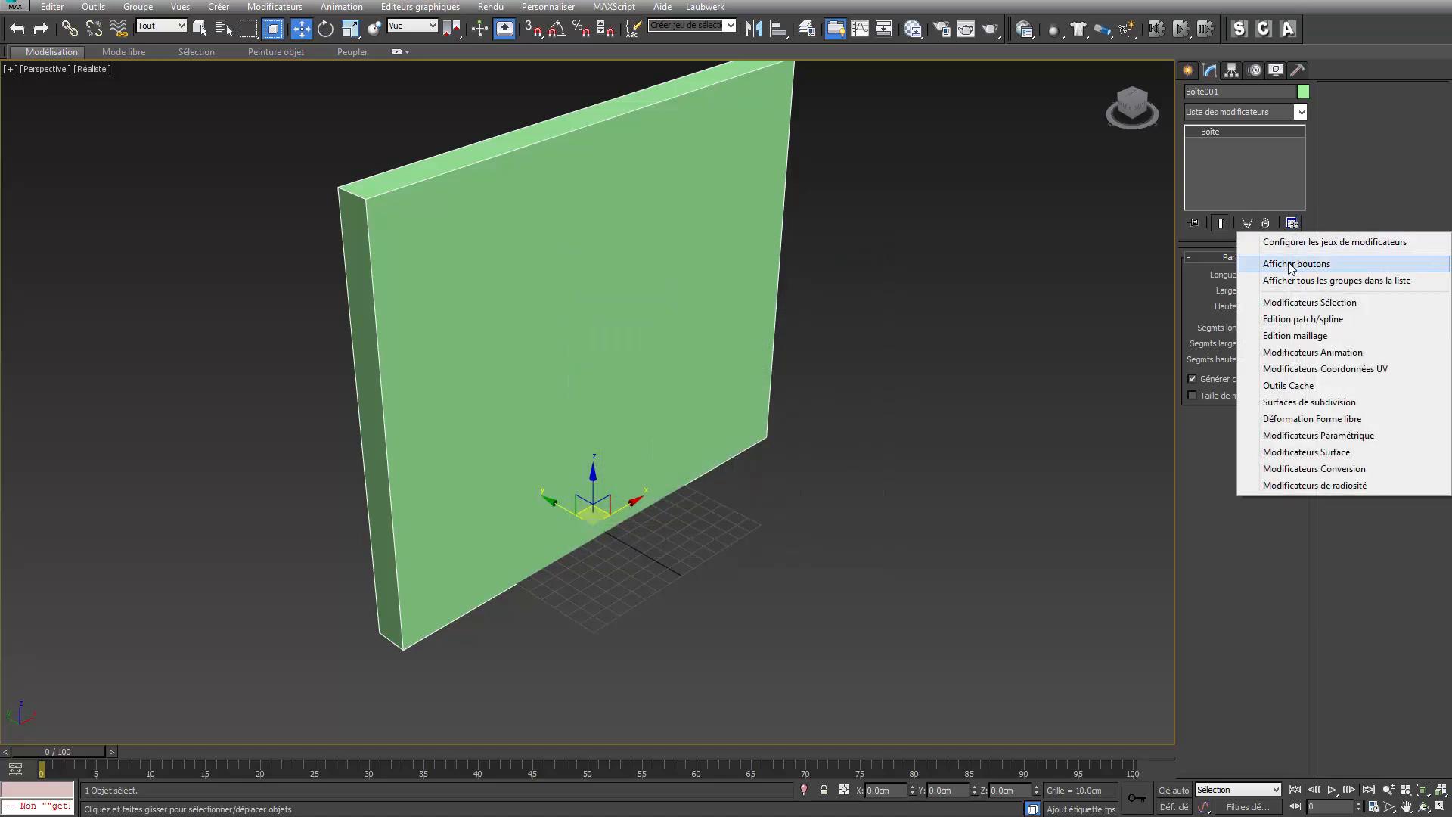
left_click(1293, 264)
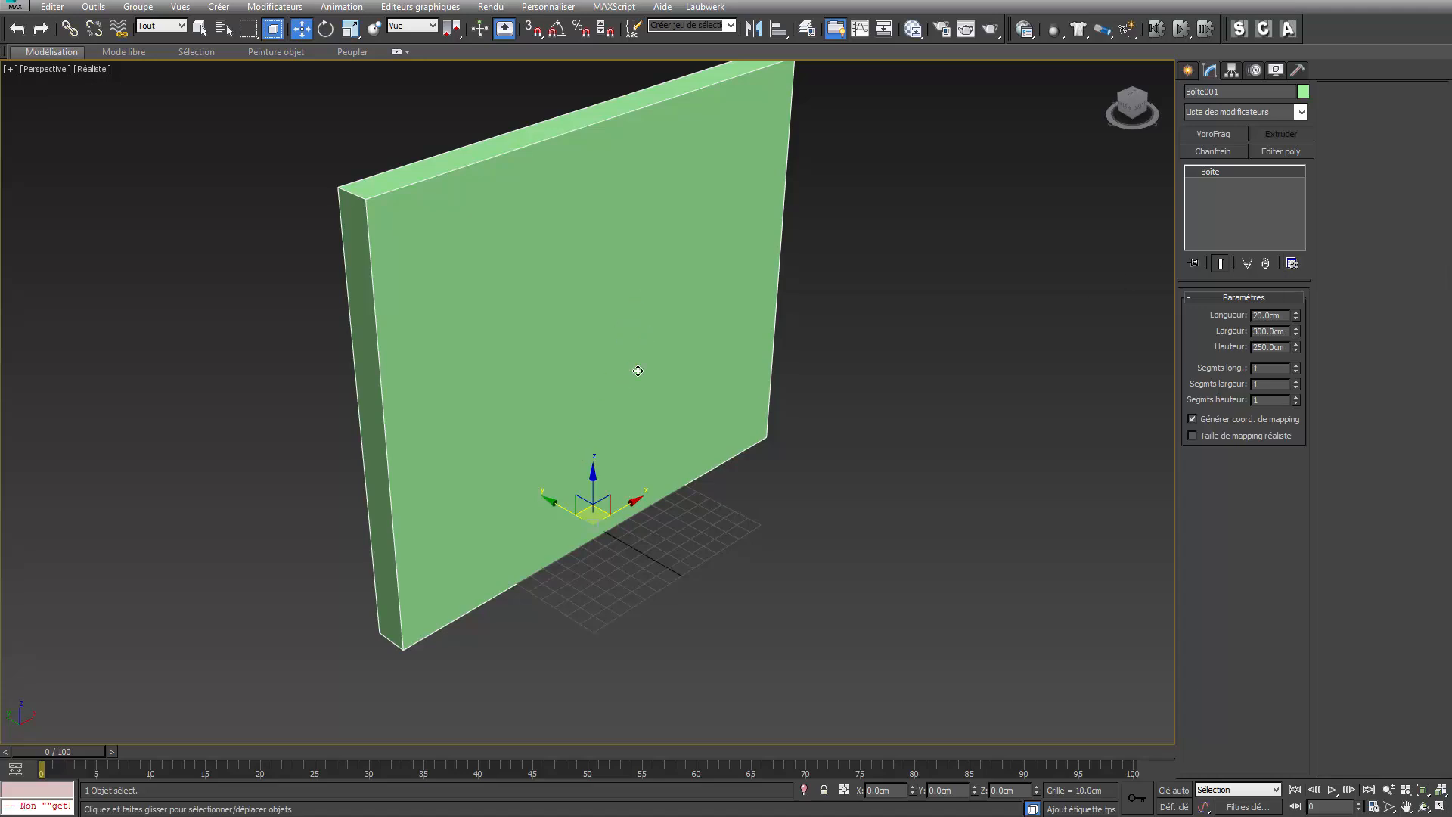
Convert the box to an editable polygon object
right_click(529, 326)
mouse_move(635, 476)
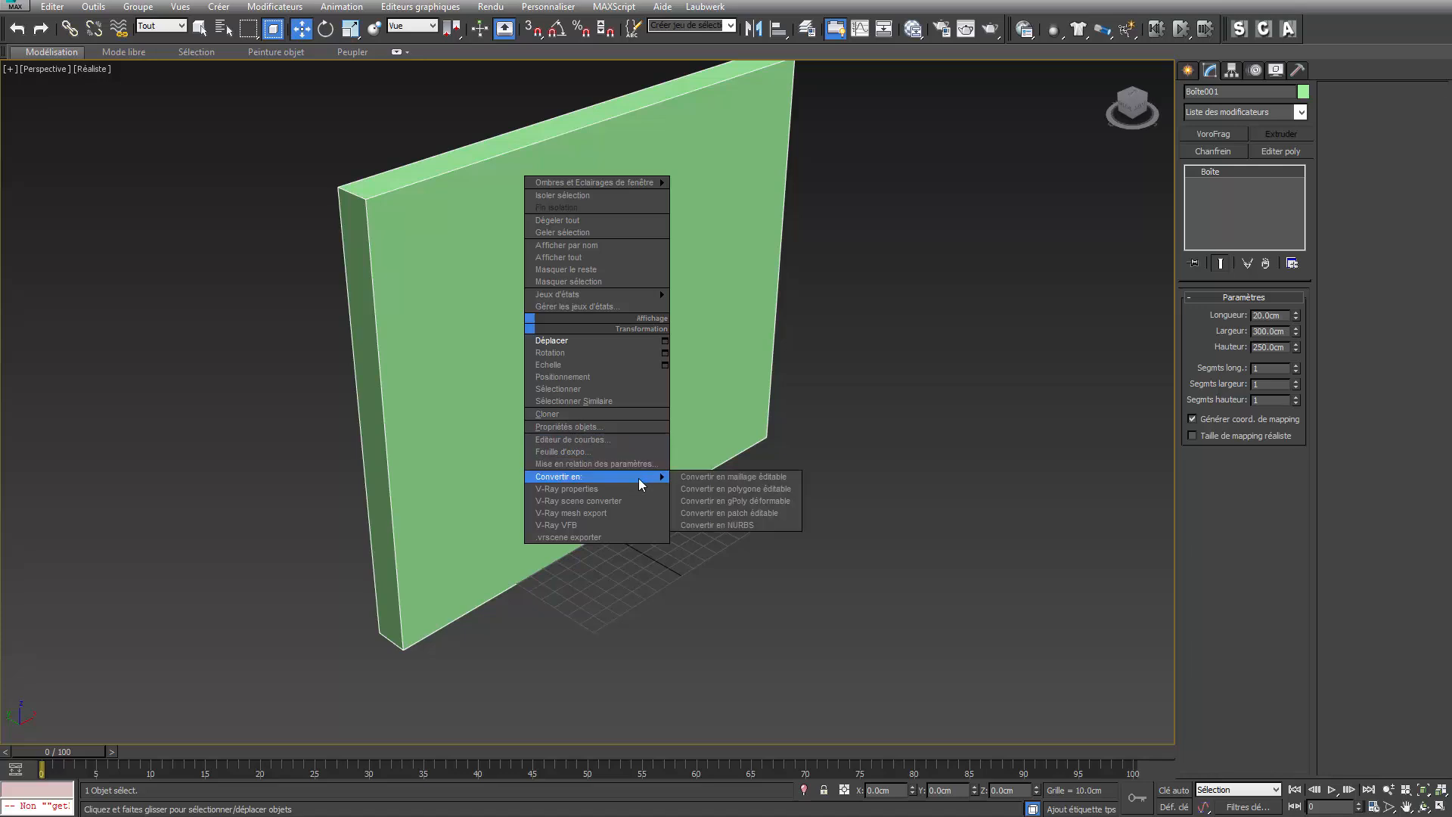
left_click(753, 488)
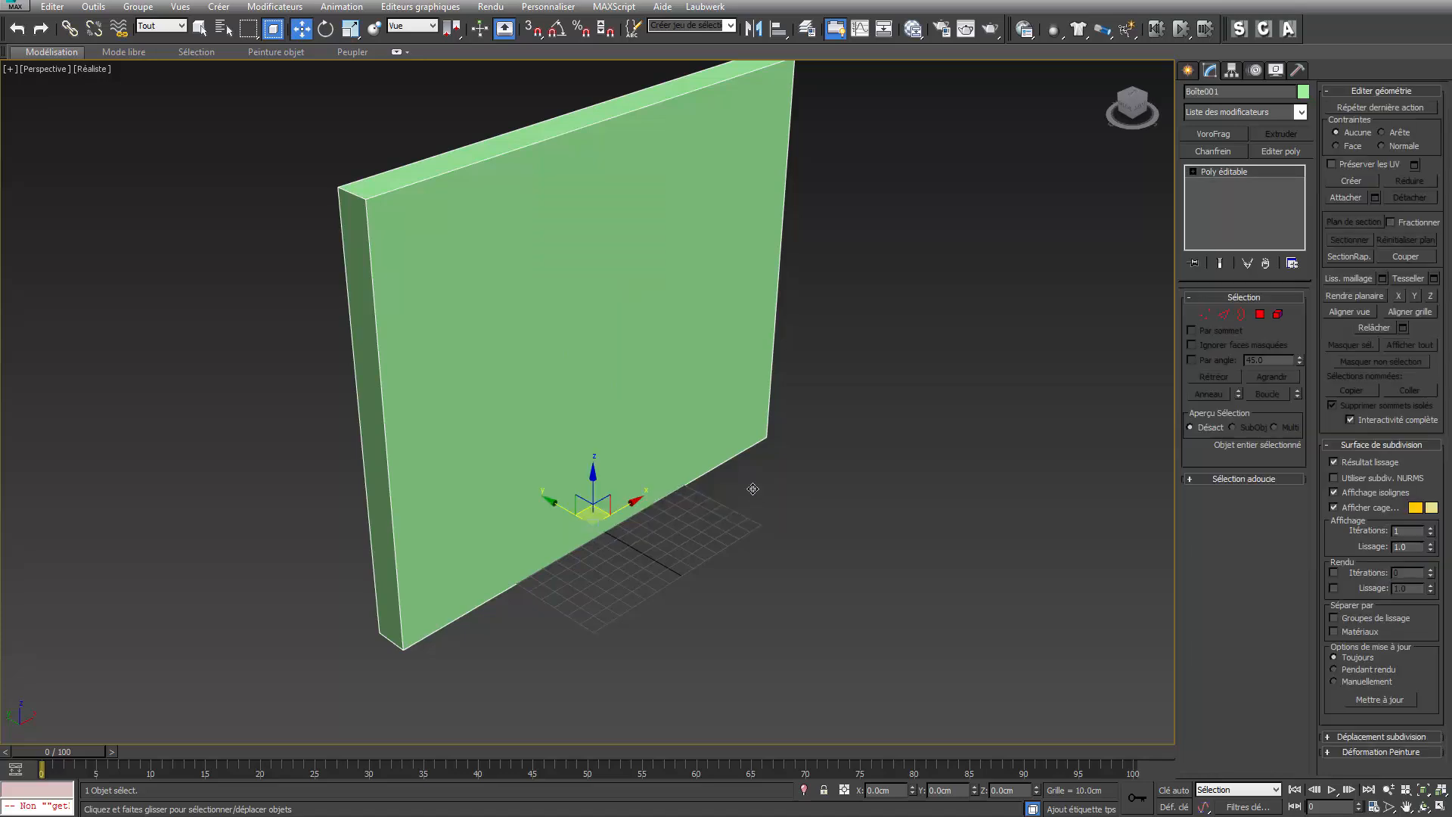
Assign material ID 2 to the box's whole element and leave element editing
left_click(1278, 315)
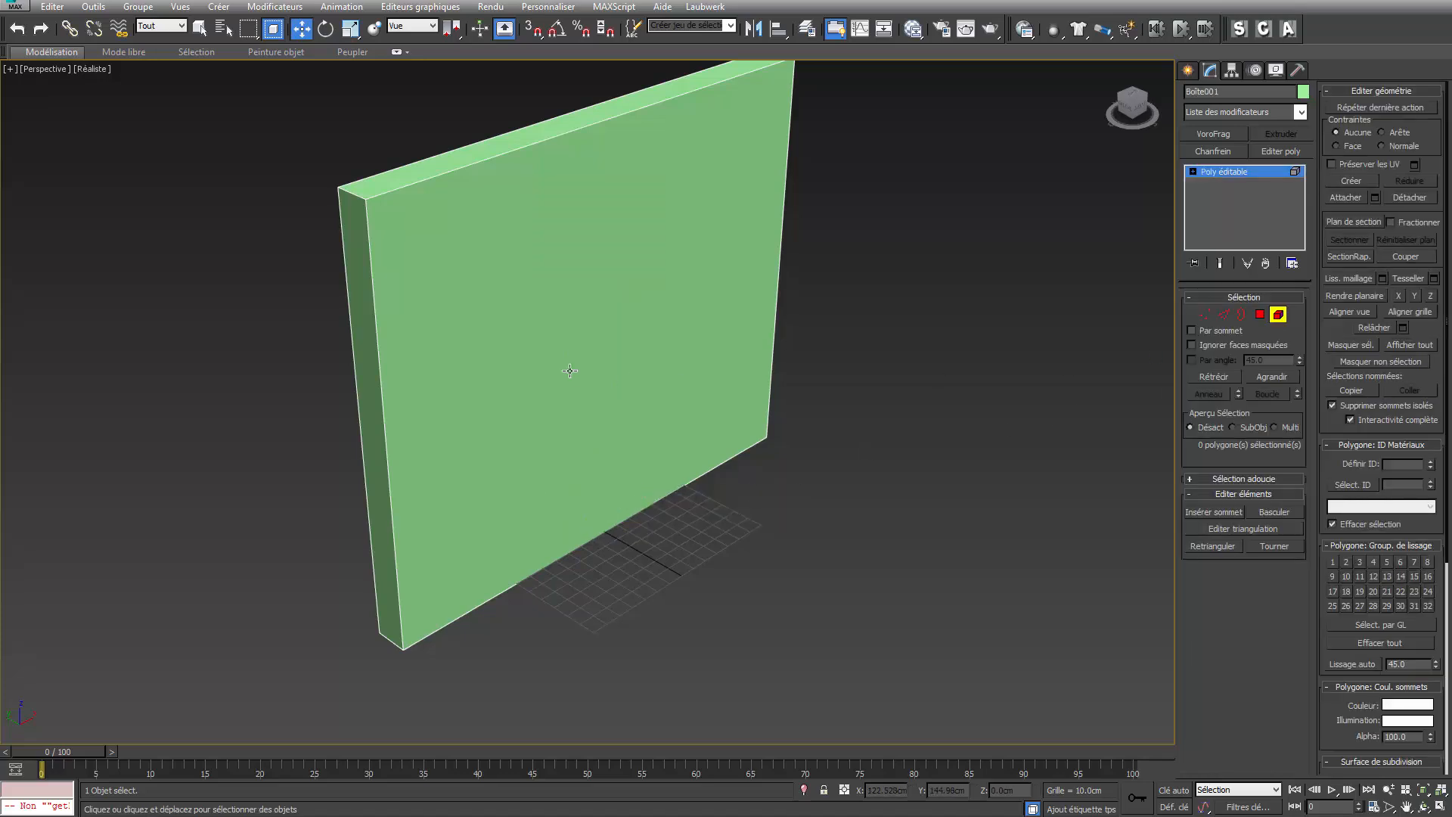
left_click(564, 376)
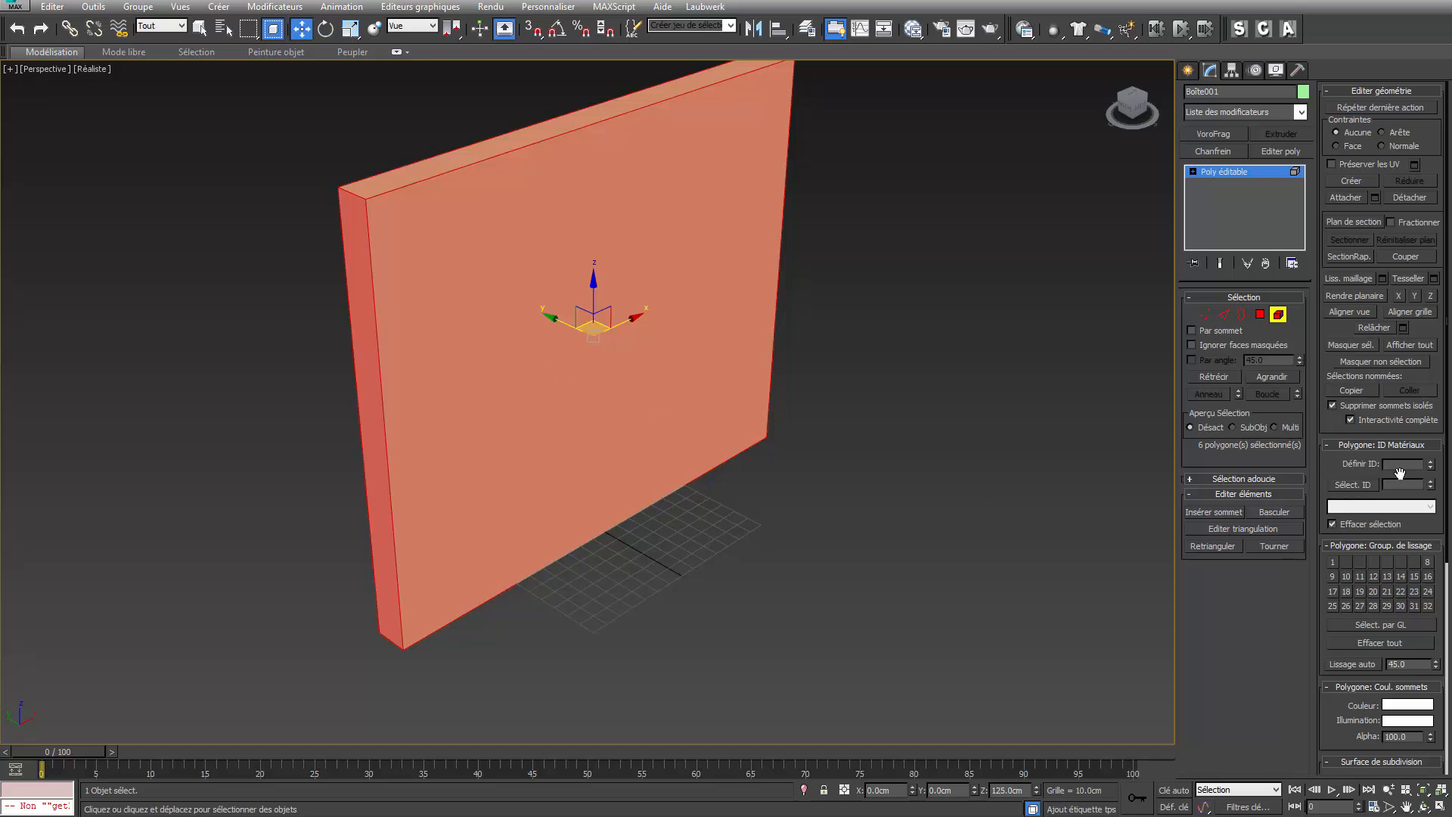
type("2")
left_click(1210, 169)
Apply the VoroFrag modifier to the box and change its object color to the dark gray custom color
left_click(1216, 133)
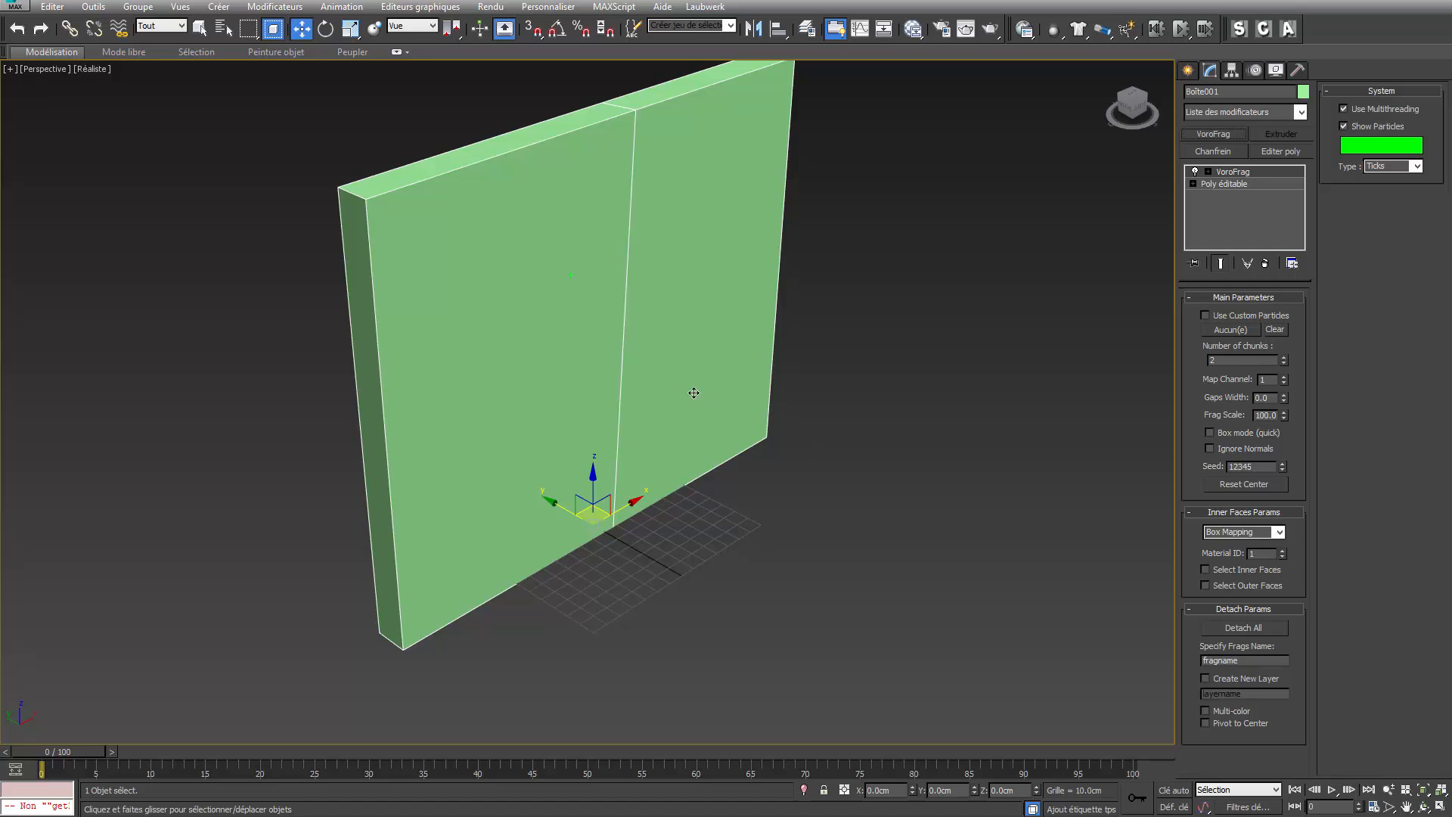
left_click(1303, 92)
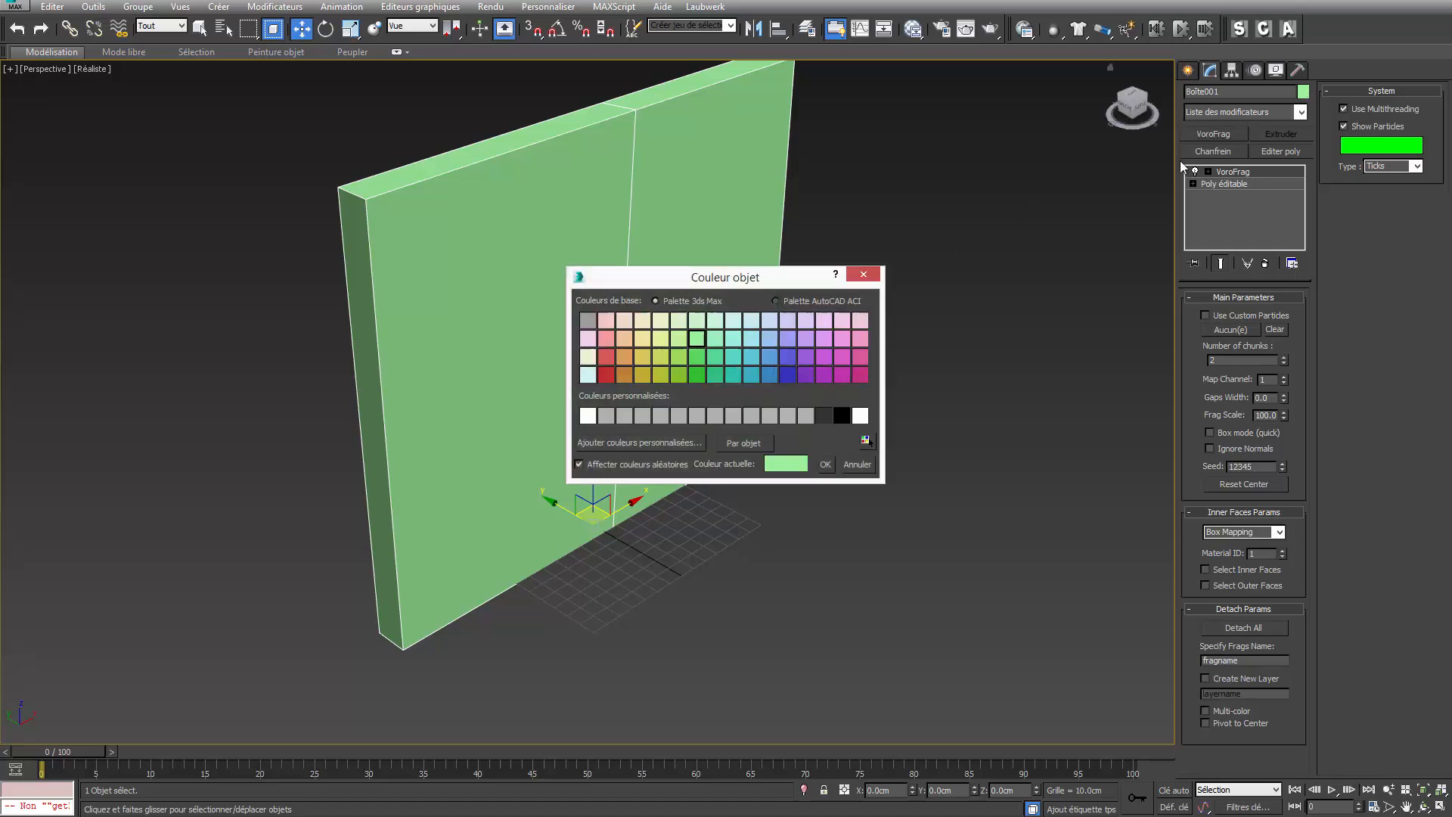
left_click(823, 417)
left_click(825, 463)
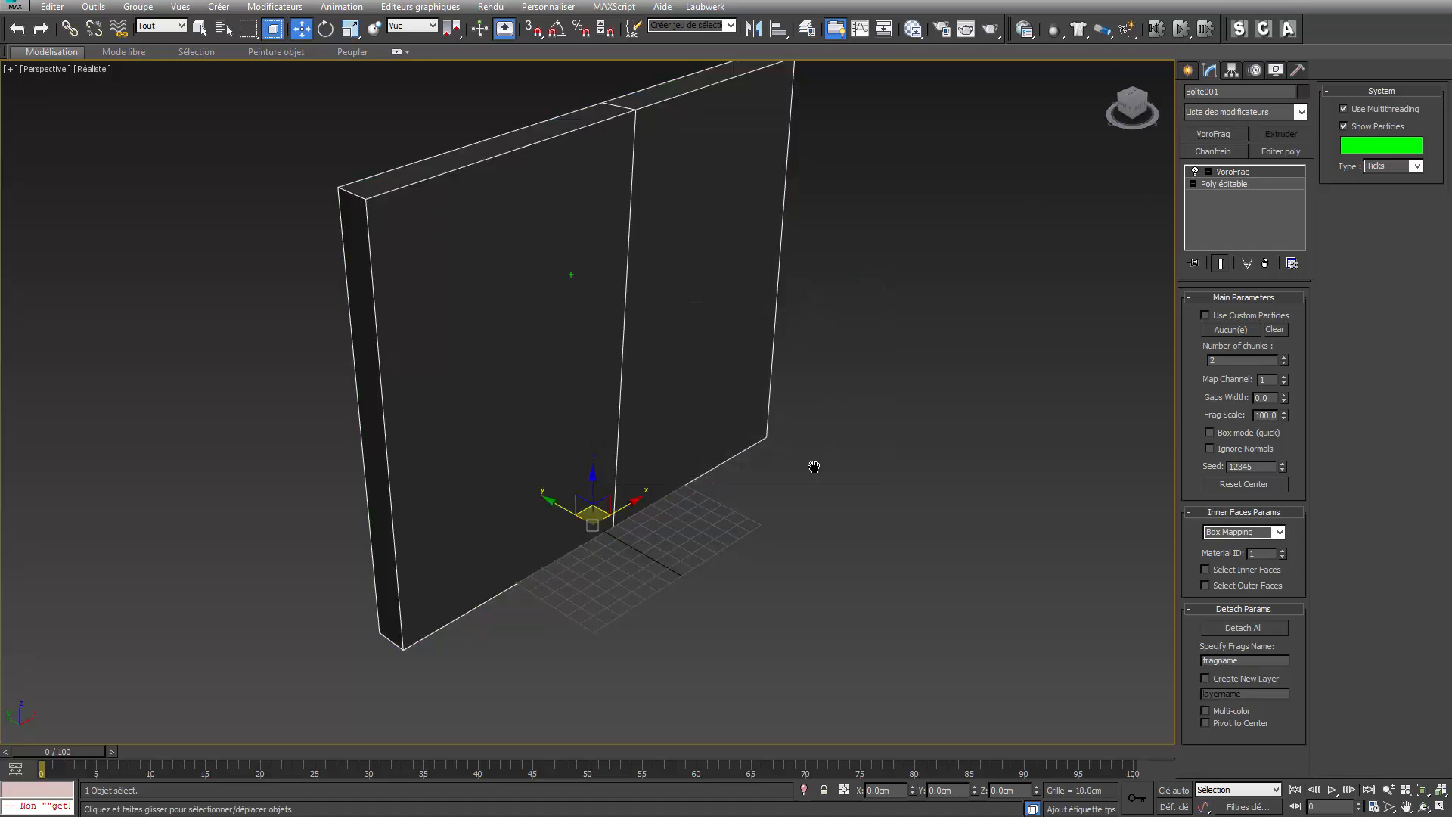
Set VoroFrag's number of chunks to 60 to fracture the wall
middle_click_drag(814, 463, 726, 444)
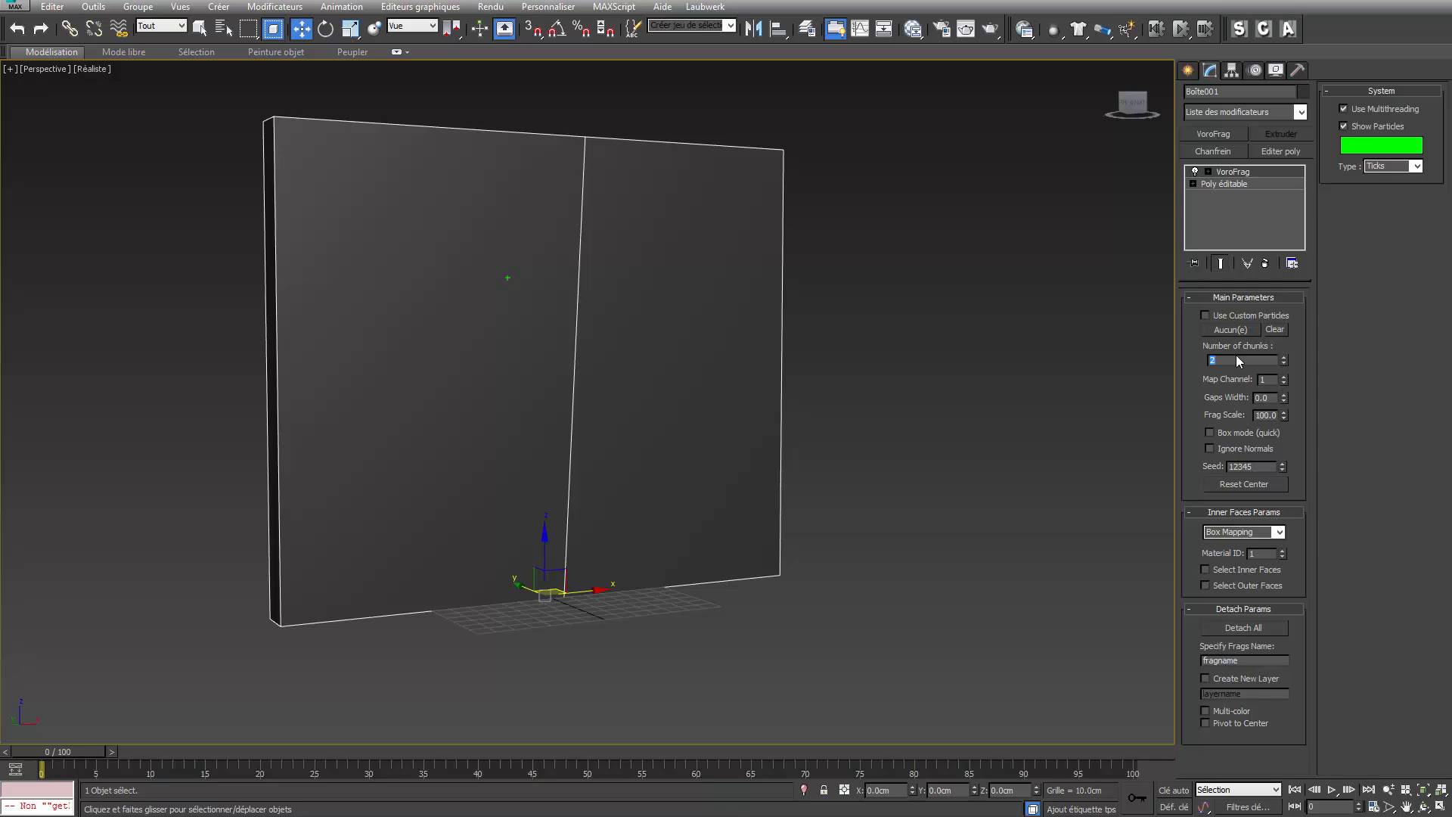
type("60")
key("Return")
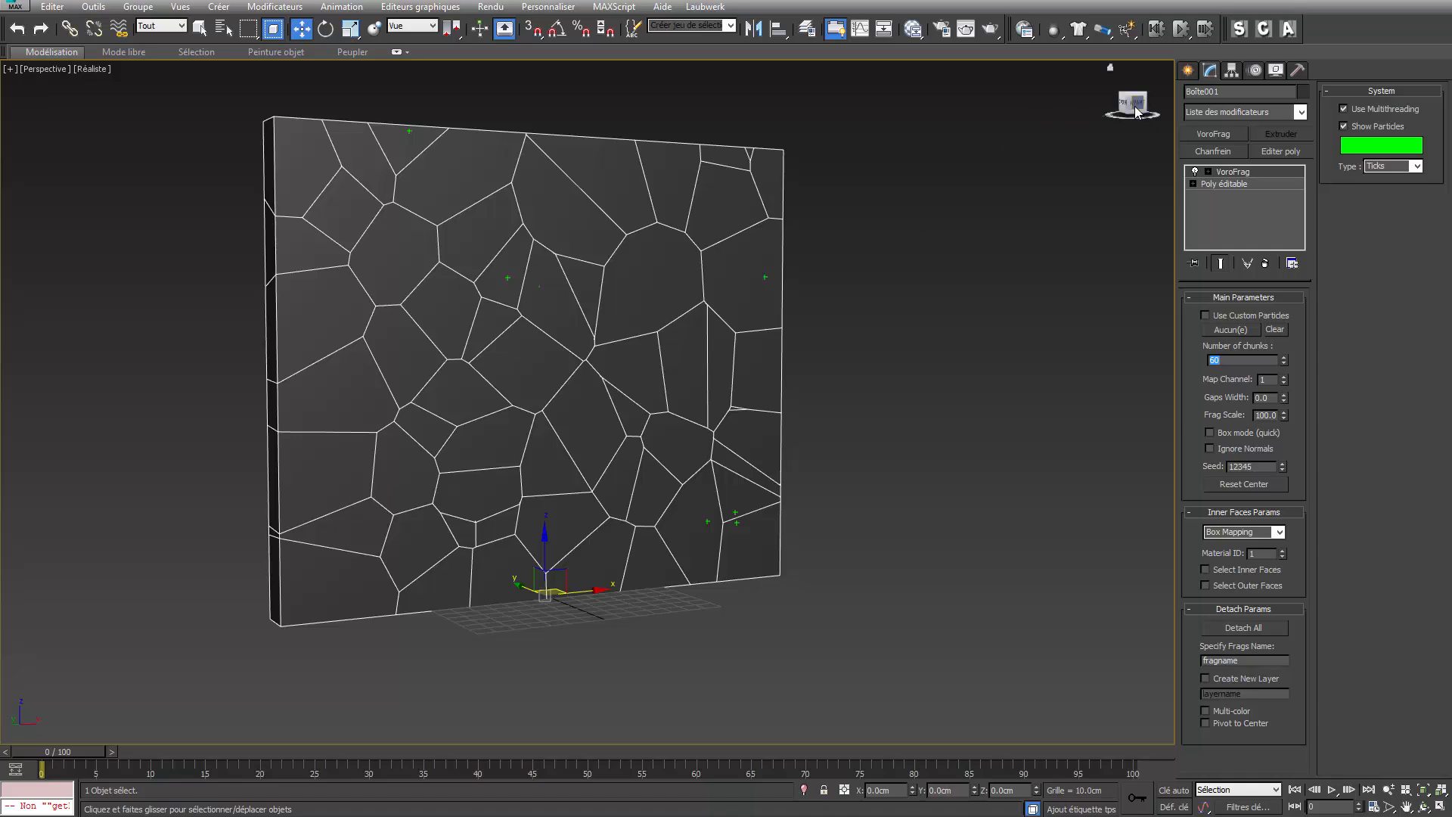
Detach all chunks with the name frag onto a new layer frag1, with Multi-color and Pivot to Center enabled
mouse_move(1135, 106)
left_mouse_down()
mouse_move(1342, 106)
mouse_move(1137, 109)
left_mouse_up()
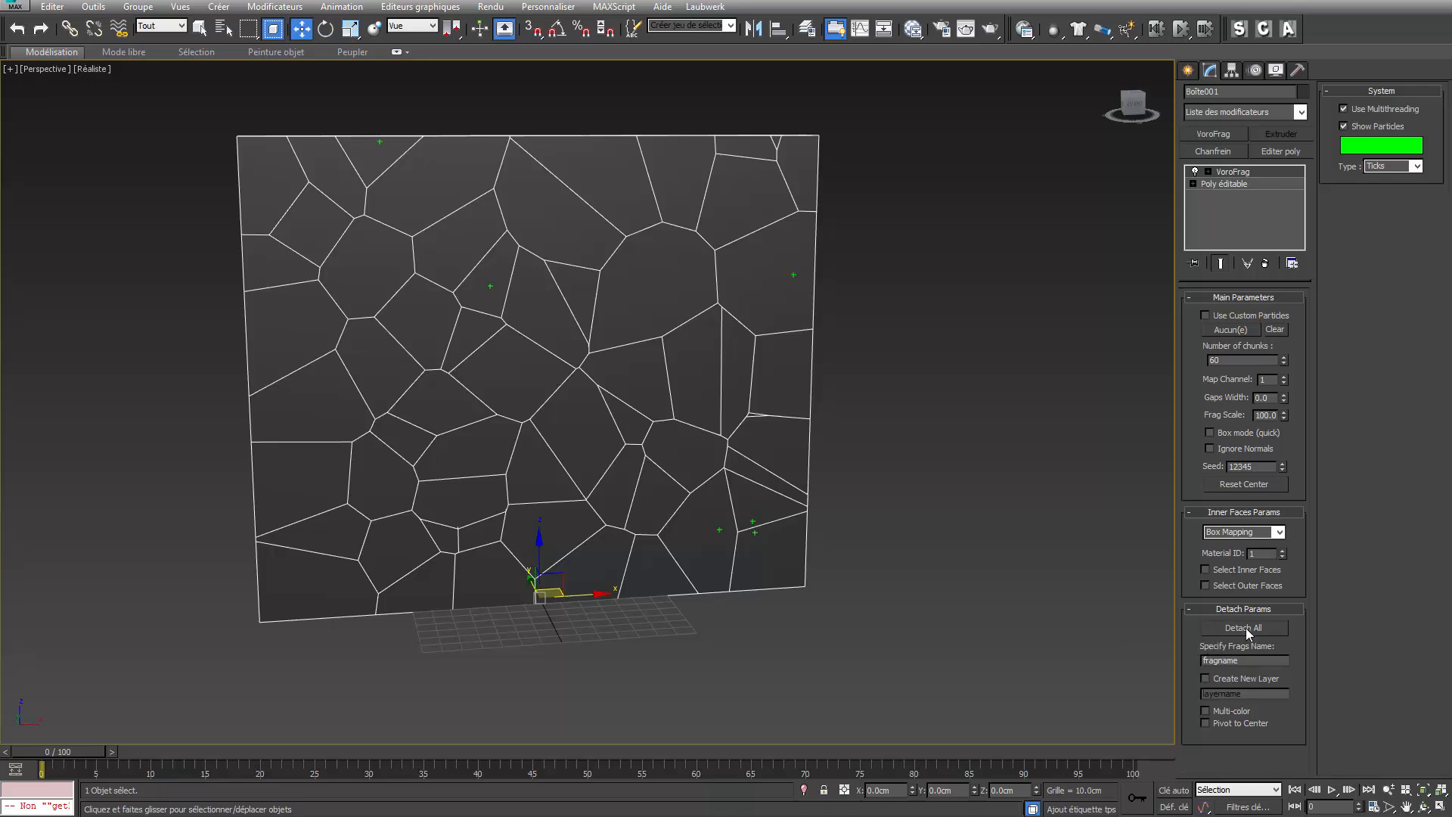
left_click(1206, 679)
type("frag")
left_click(1222, 710)
left_click(1246, 627)
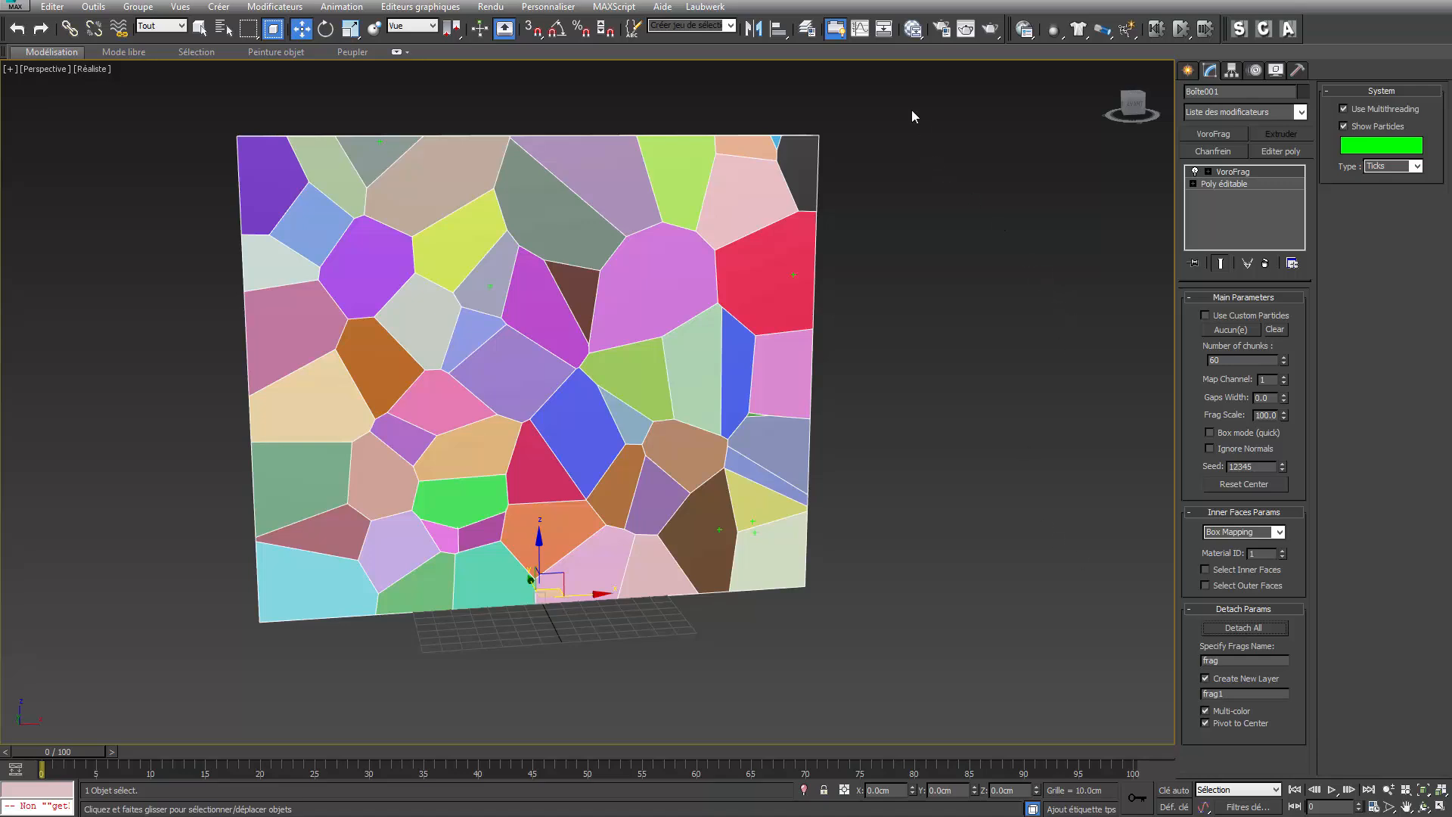
Open and dock the layer explorer, and hide the default layer holding the original box
left_click(808, 30)
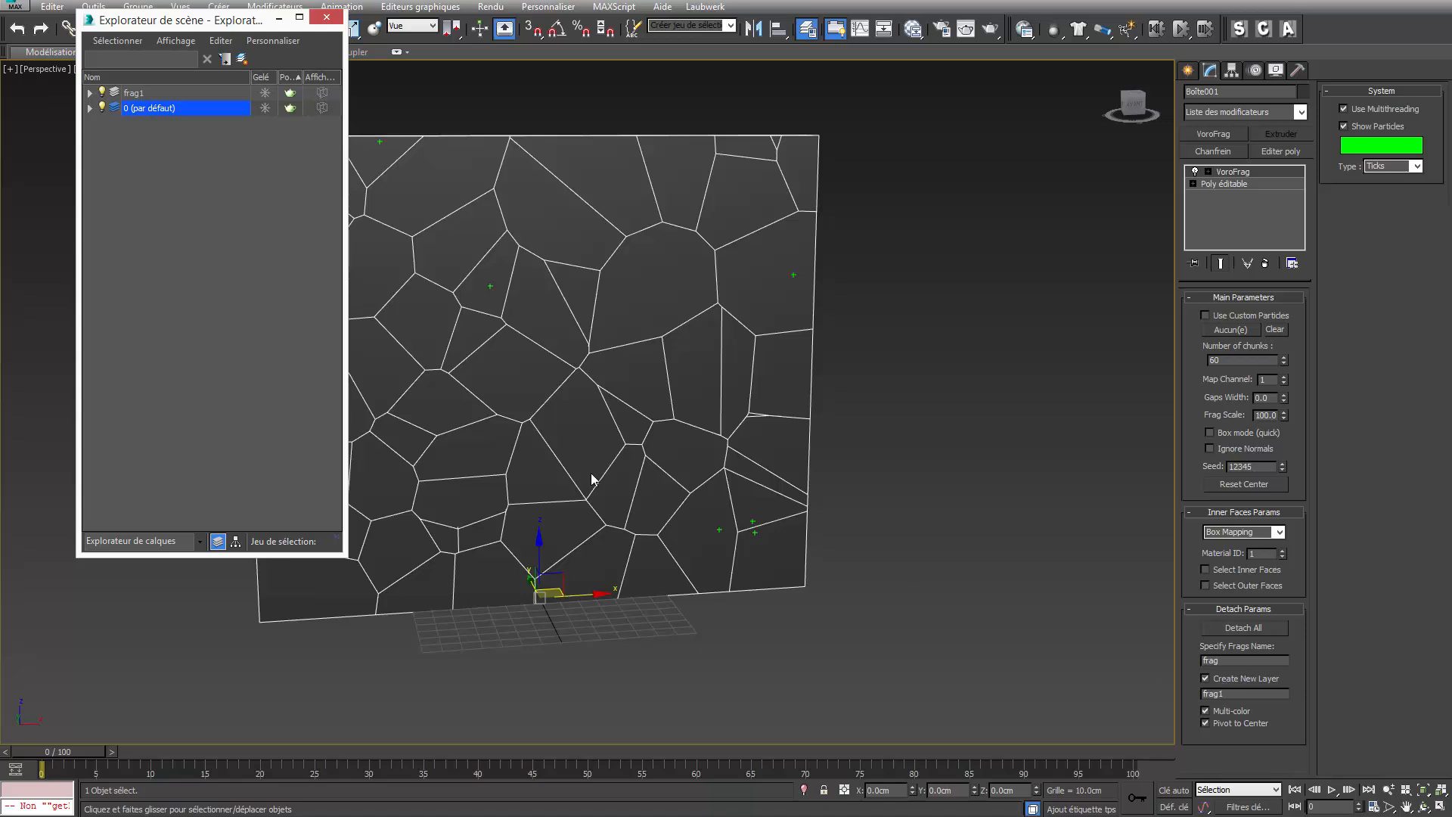
left_click_drag(206, 25, 11, 121)
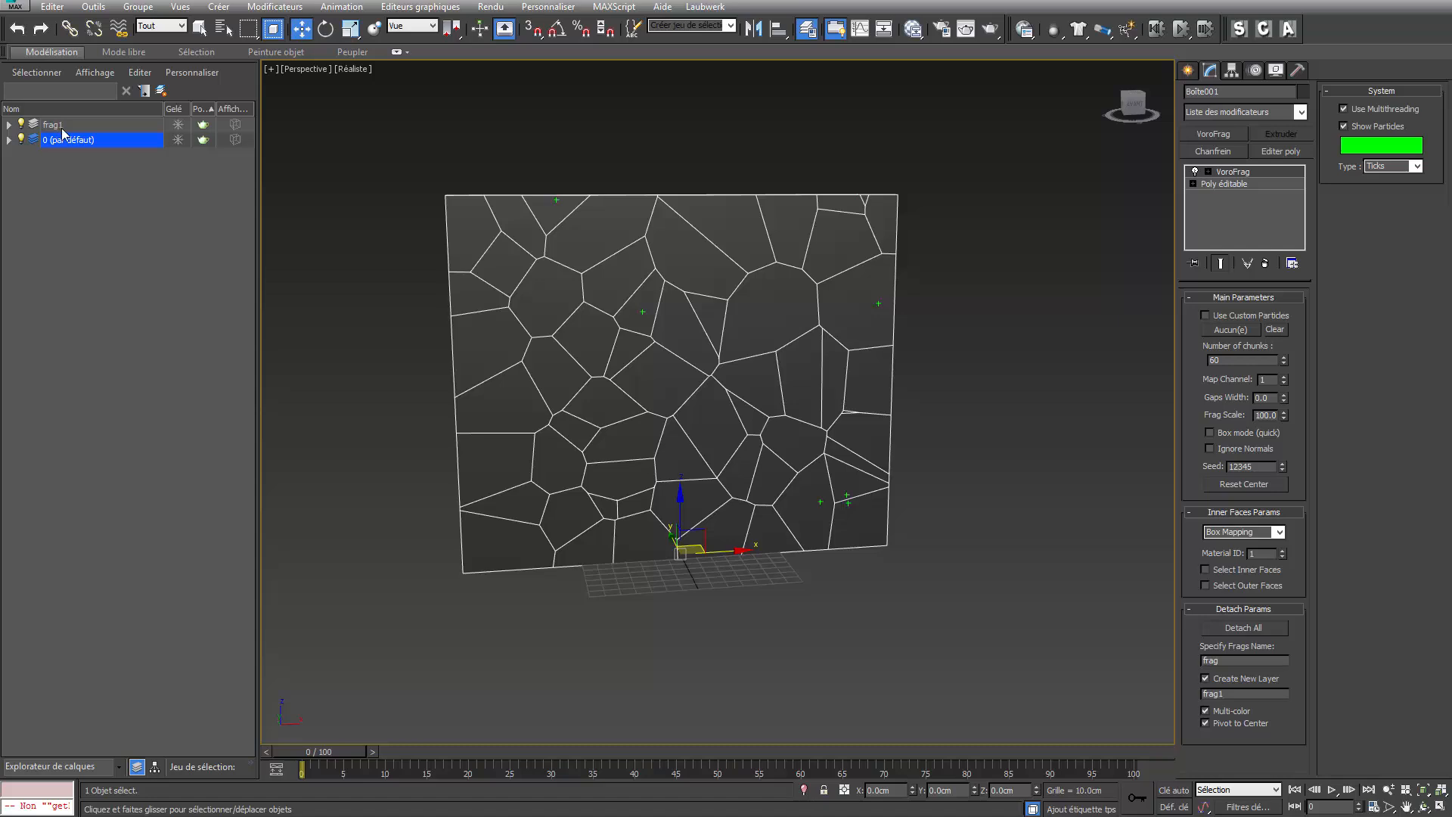
left_click(22, 140)
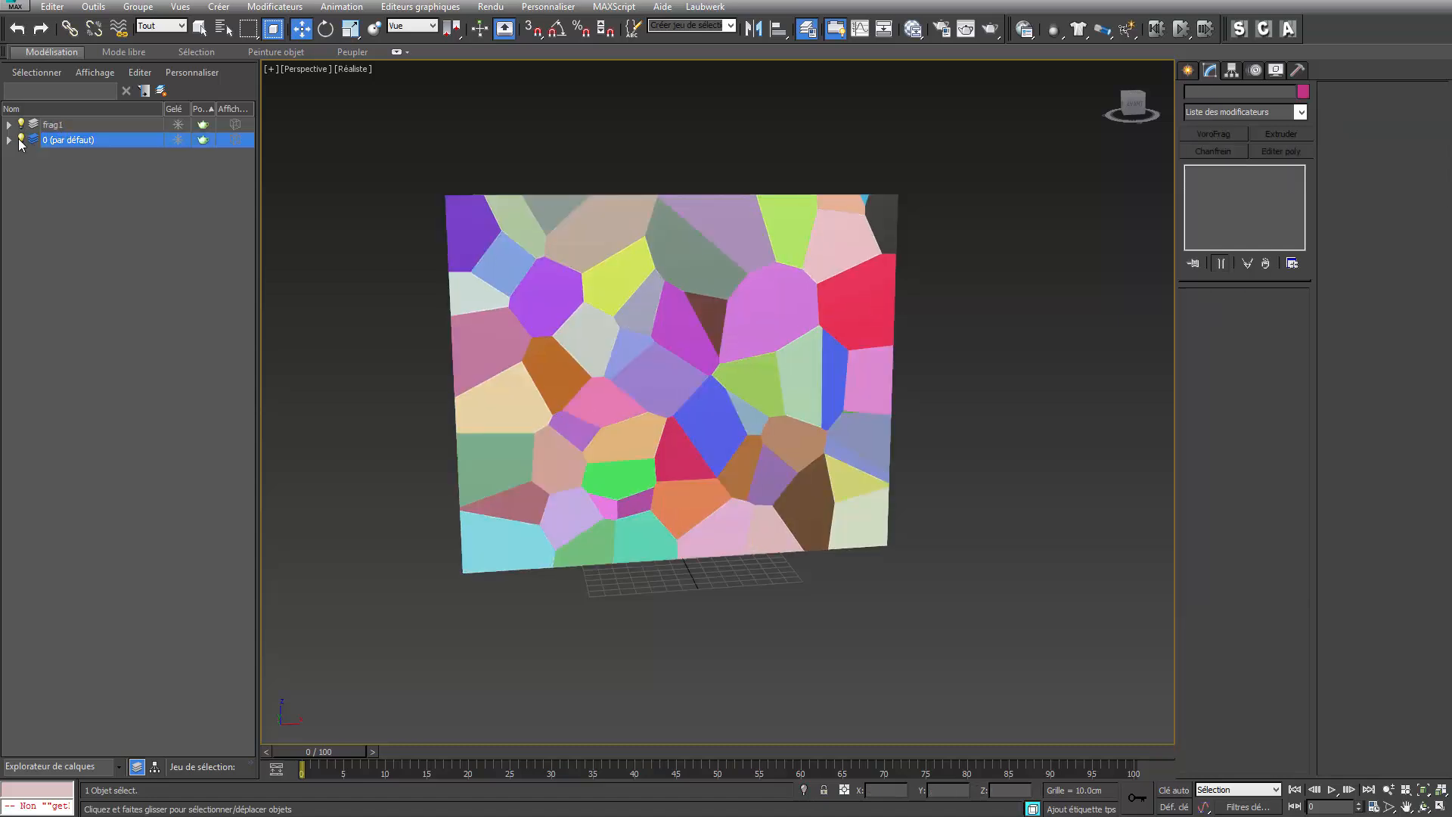
Rename the original box Boîte001 to FragGen, and hide only that object instead of the whole default layer
left_click(8, 140)
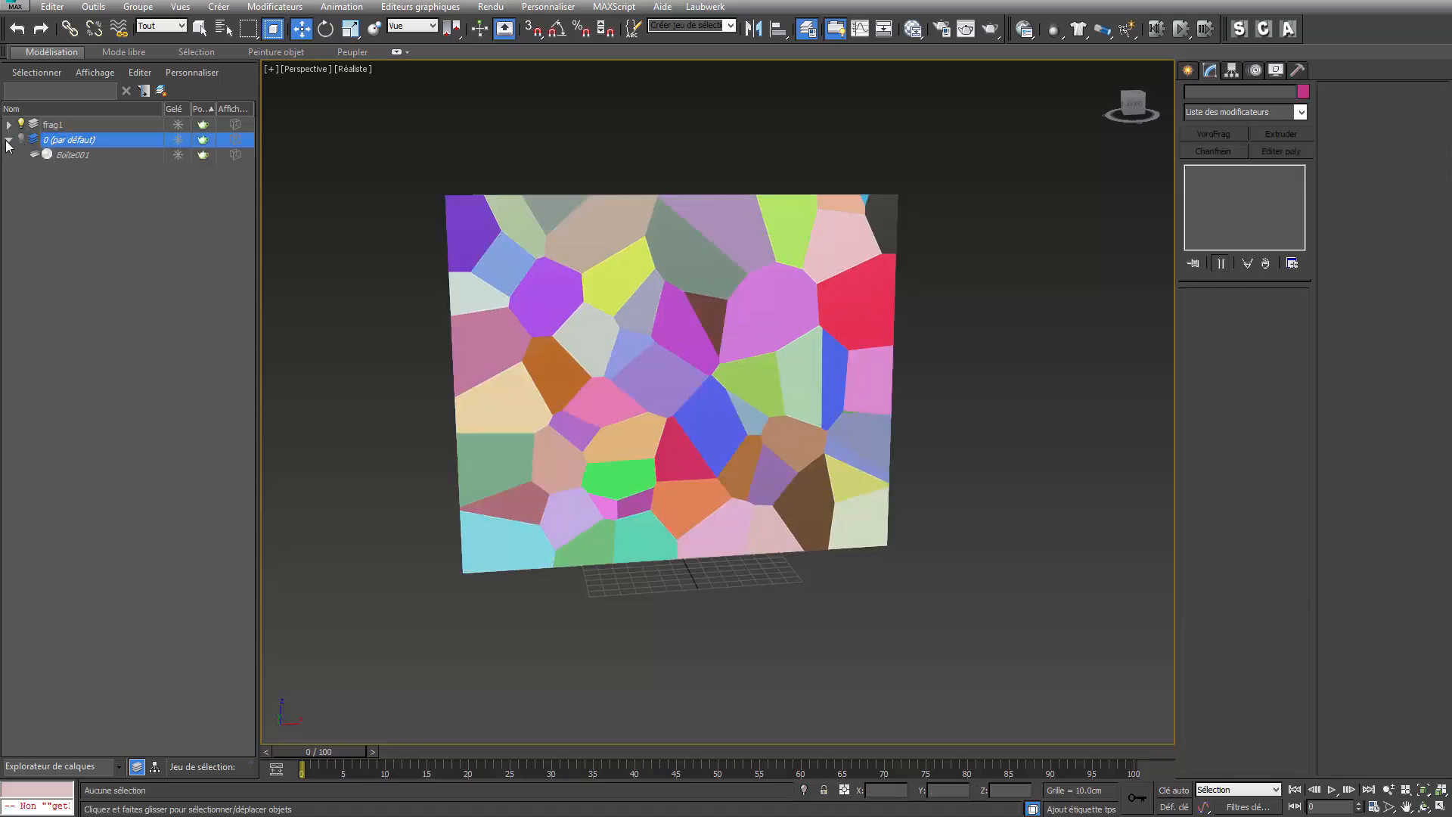
left_click(91, 155)
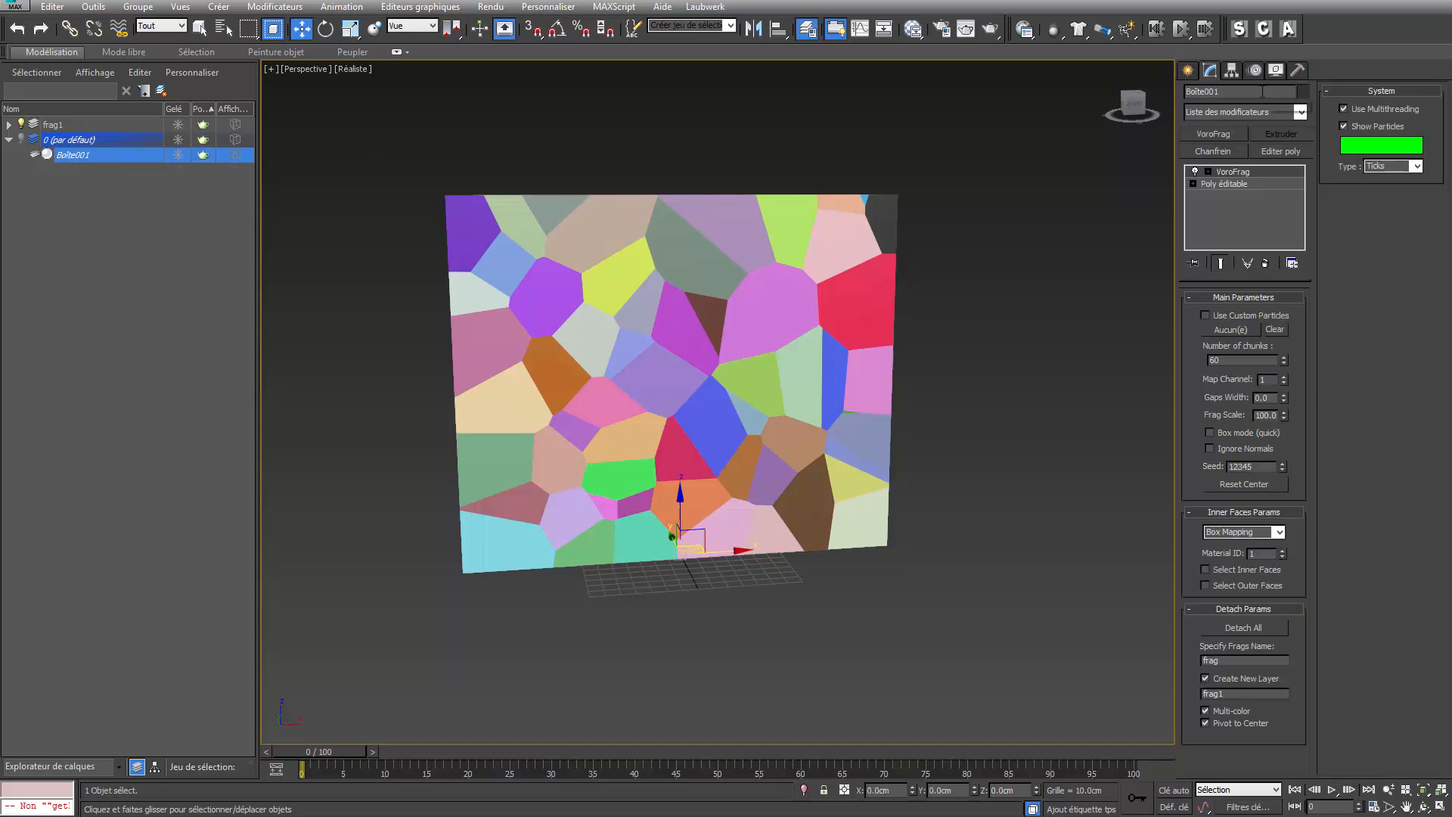
left_click_drag(1266, 90, 1156, 89)
type("Fra")
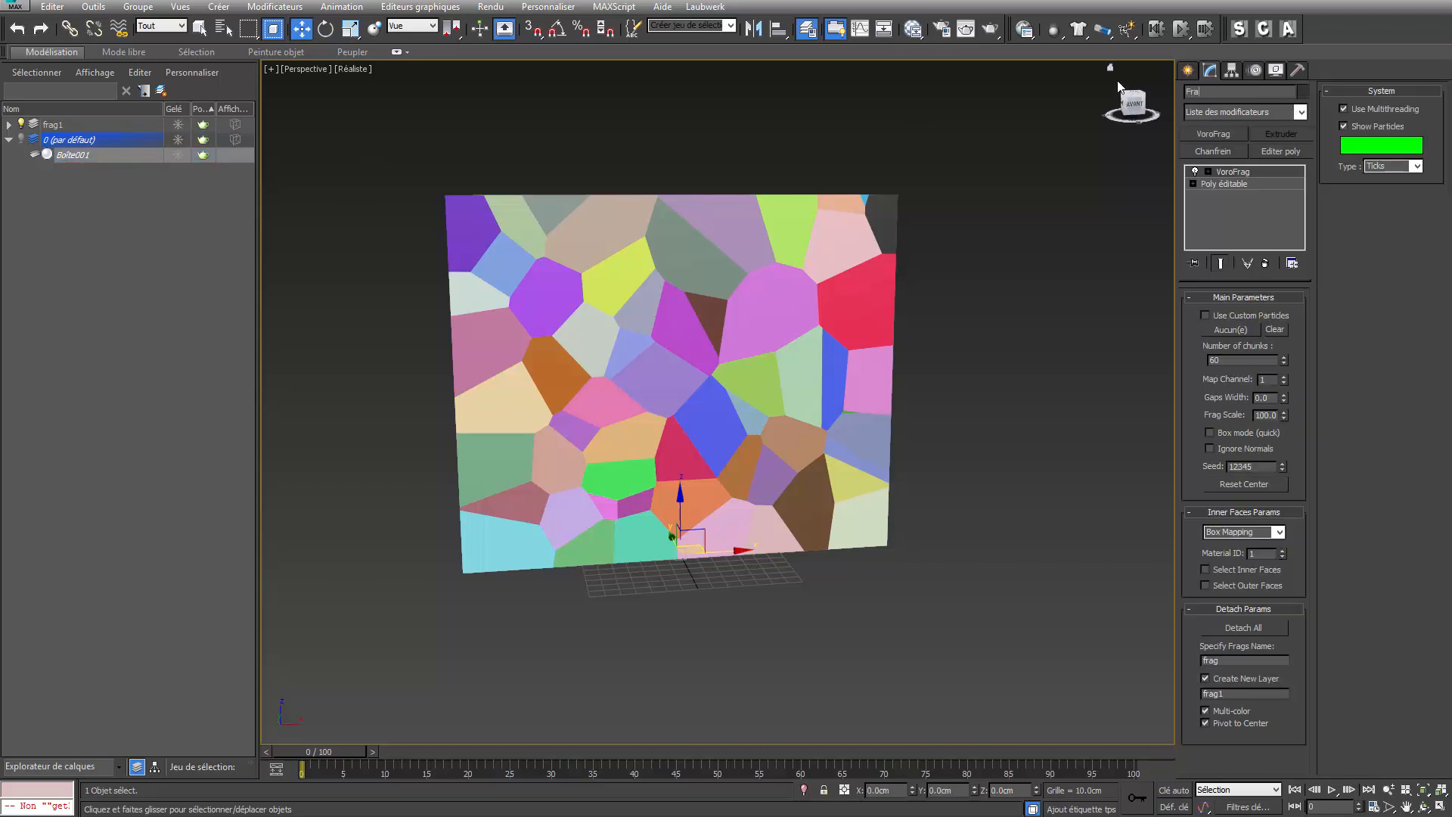
type("gGen")
key("Return")
left_click(21, 138)
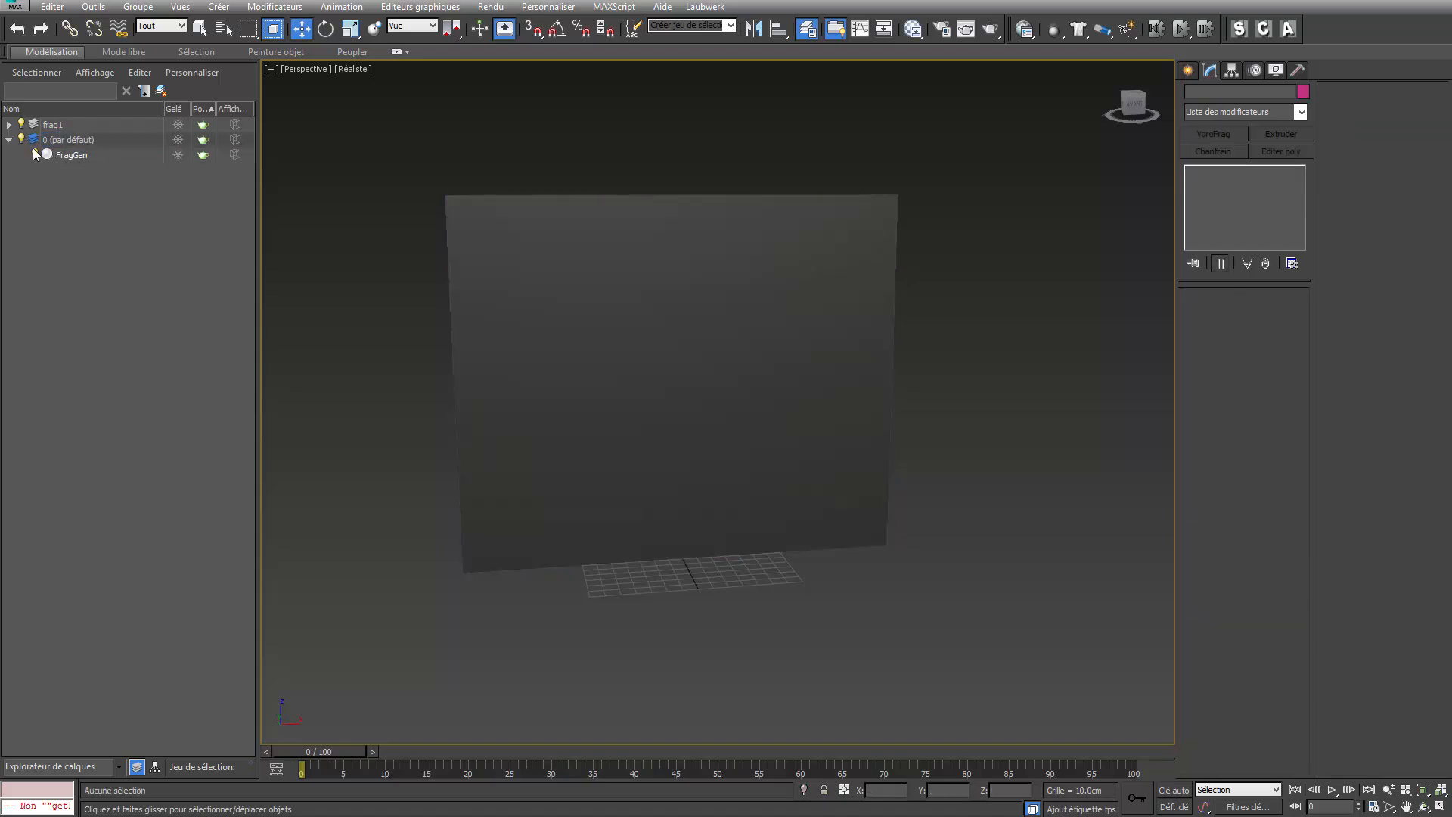
left_click(34, 153)
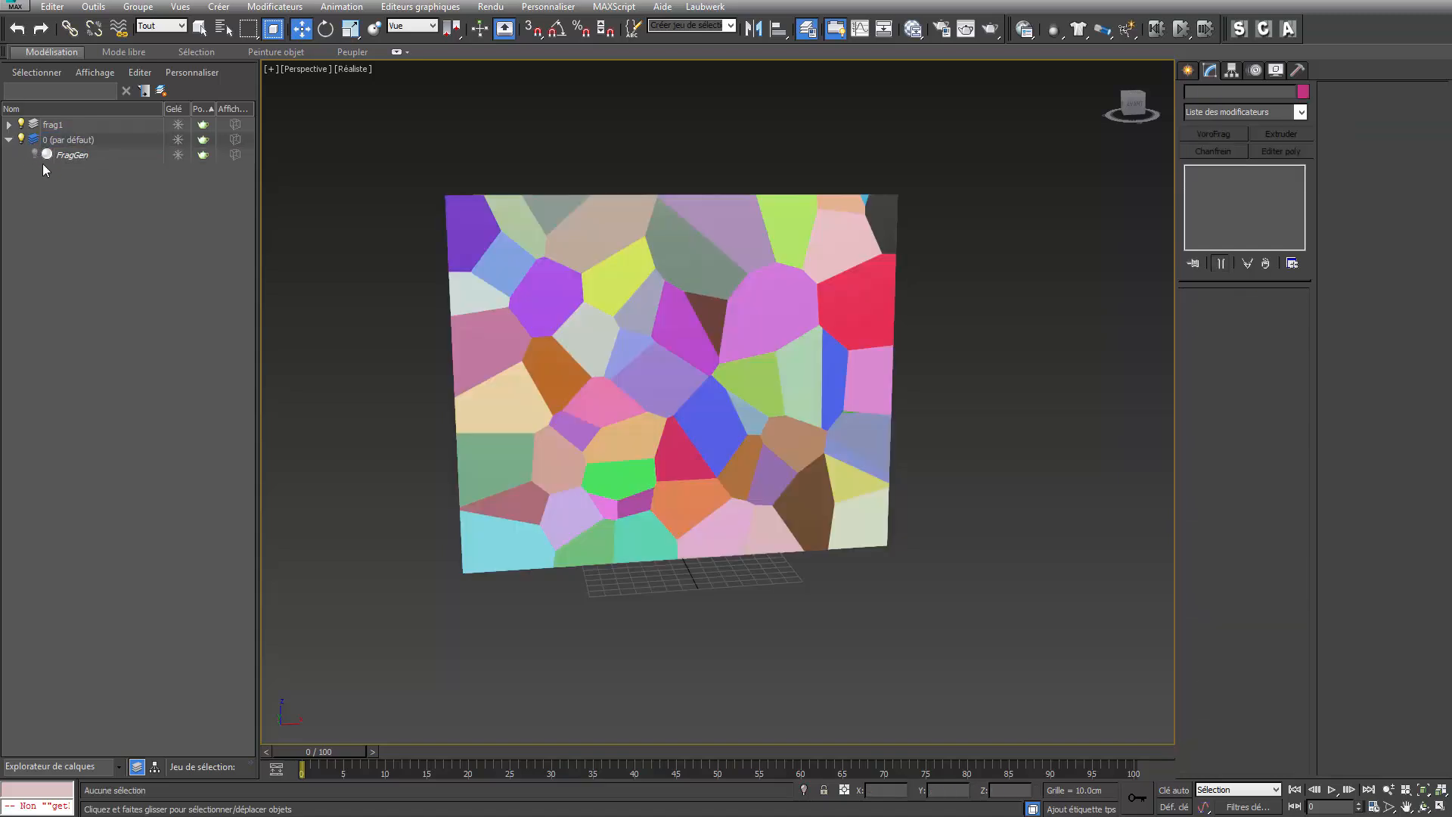
Collapse the default layer and select the wall fragments of the upper-left part from the front view
left_click(9, 139)
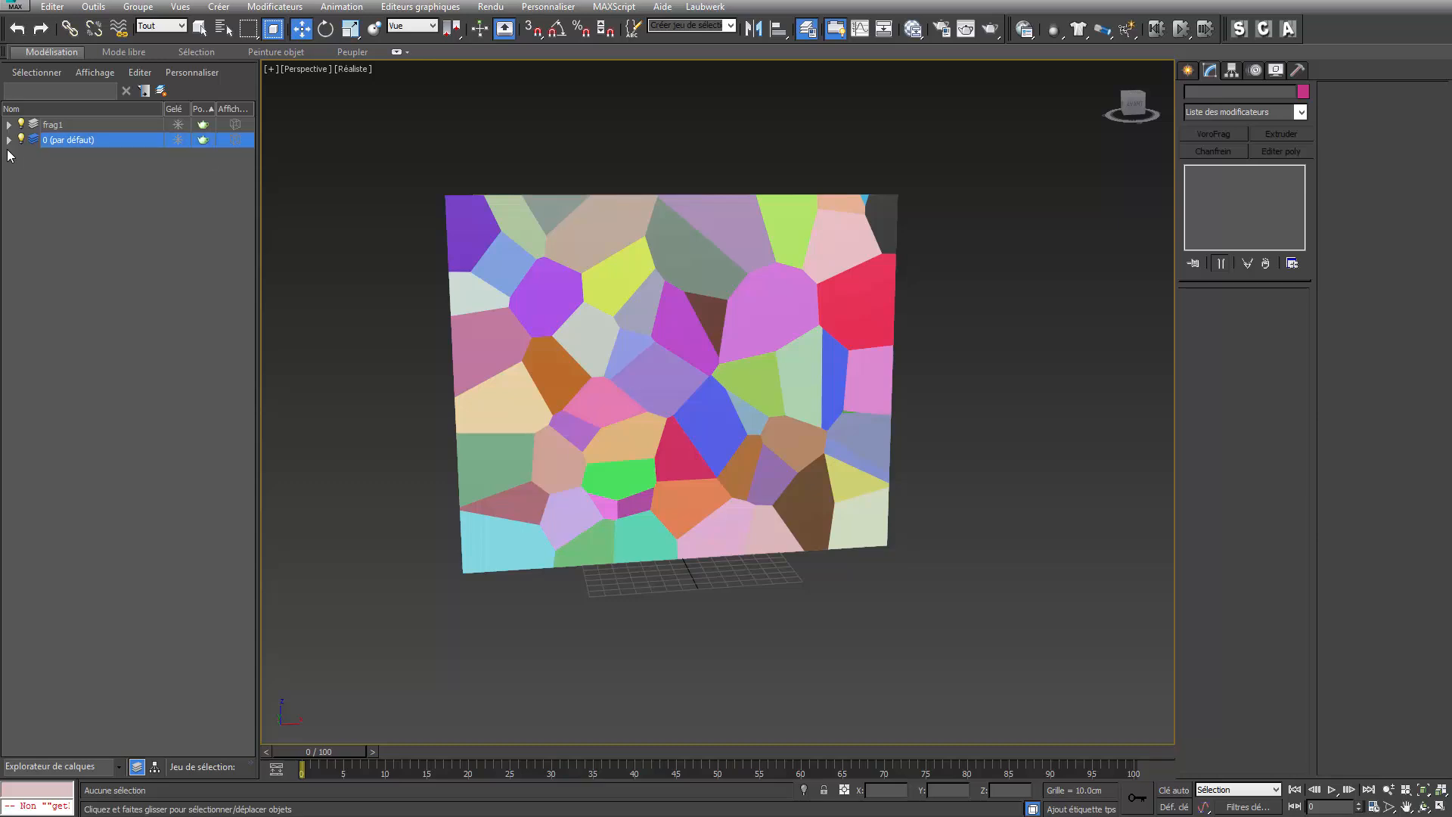
left_click(1133, 103)
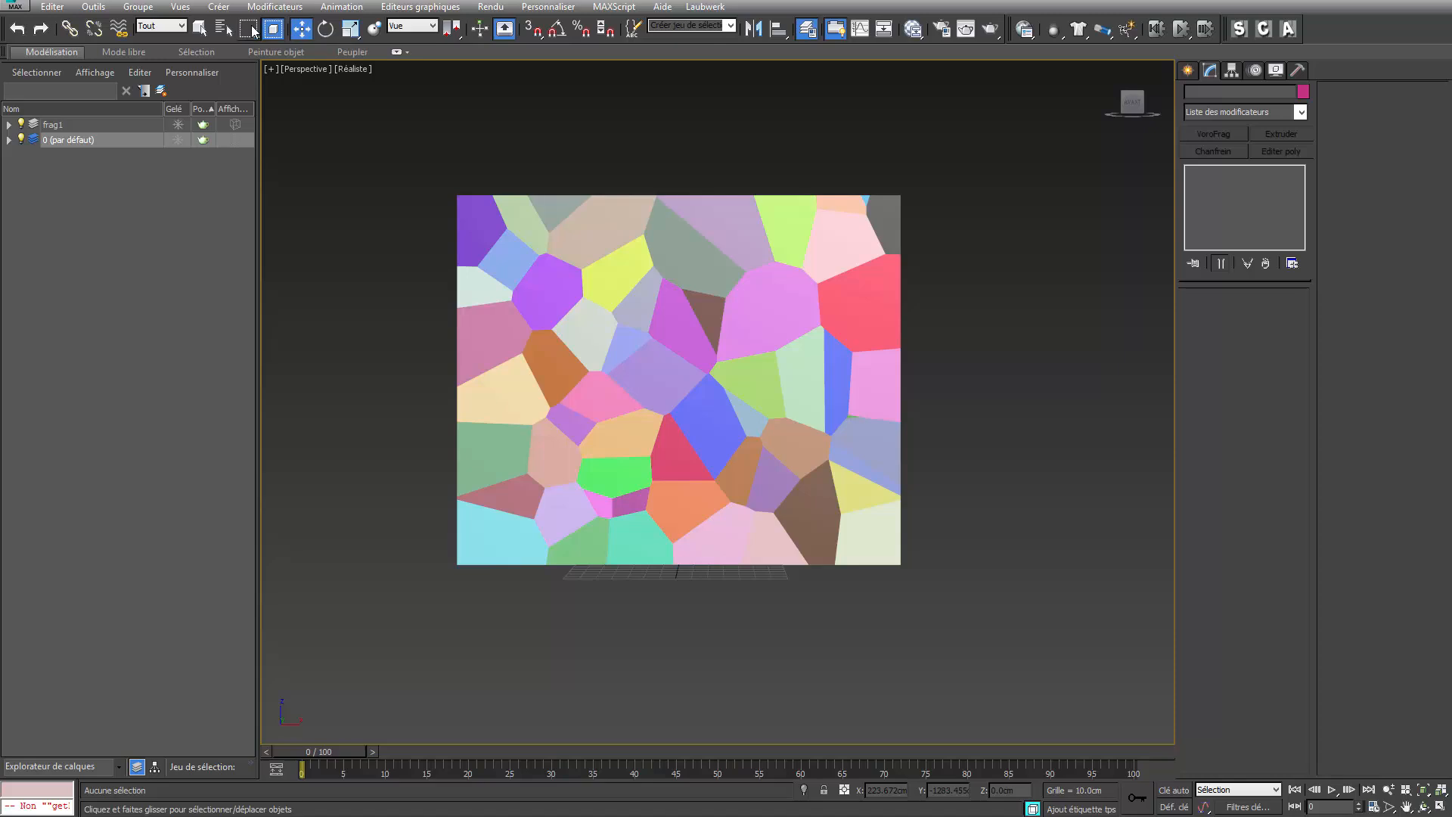
left_click_drag(364, 111, 662, 533)
left_click_drag(666, 514, 660, 442)
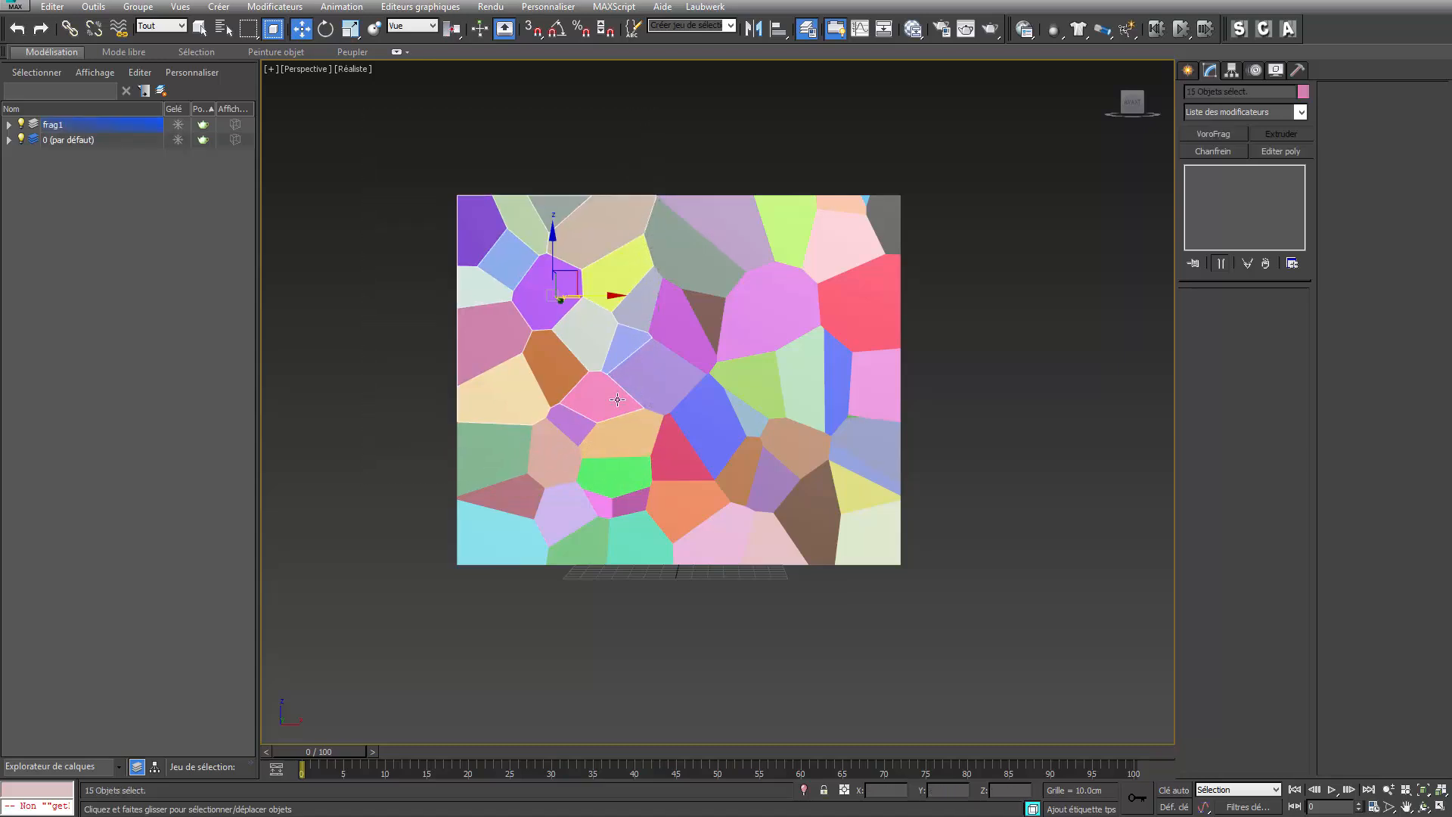
left_click(200, 29)
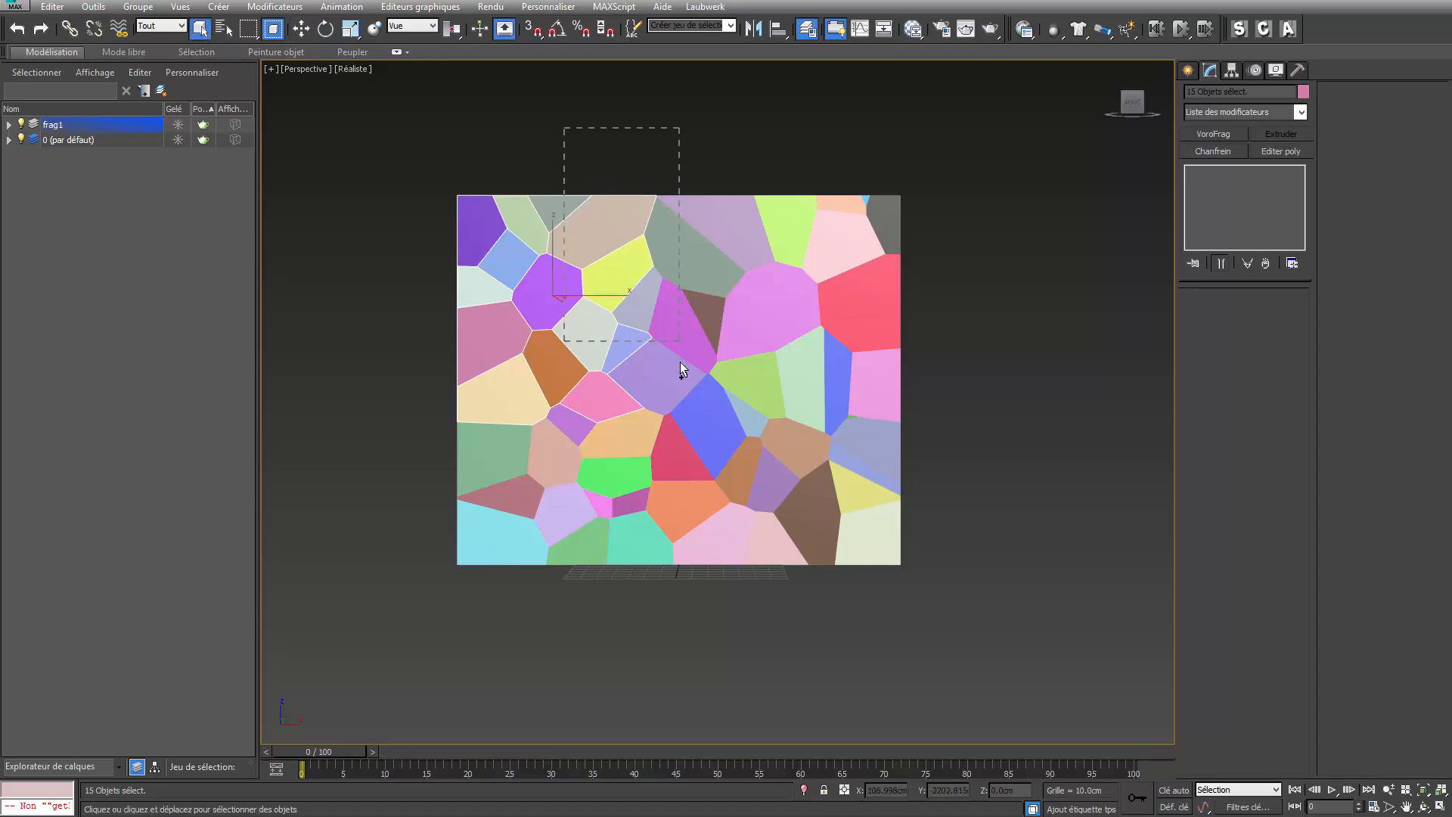
left_click_drag(679, 362, 679, 362, "ctrl")
left_click_drag(598, 527, 597, 505)
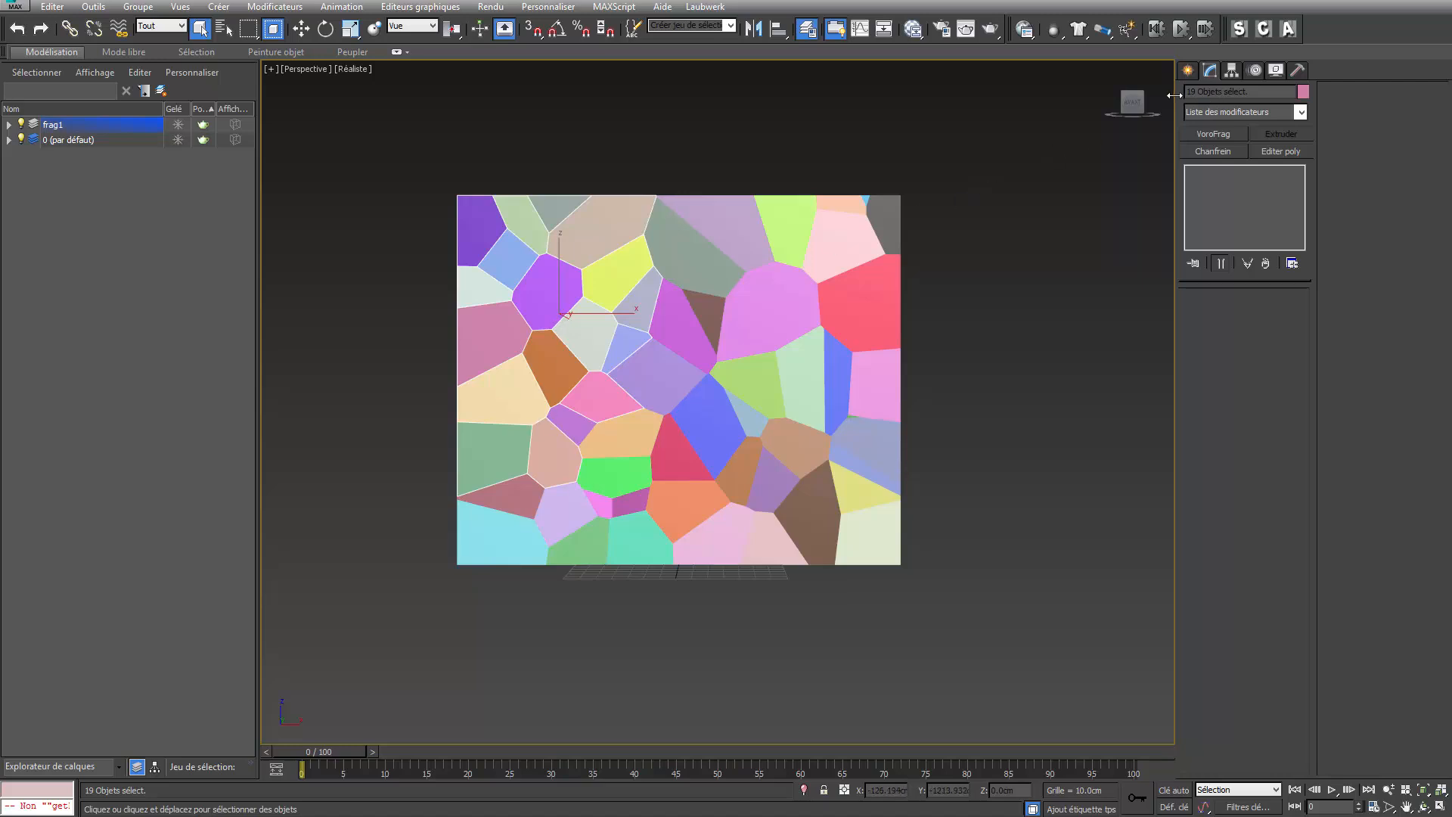
Add the lower-left corner fragments of the wall to the selection and check it from the other side
left_click_drag(1132, 103, 1186, 109)
left_click(1132, 104)
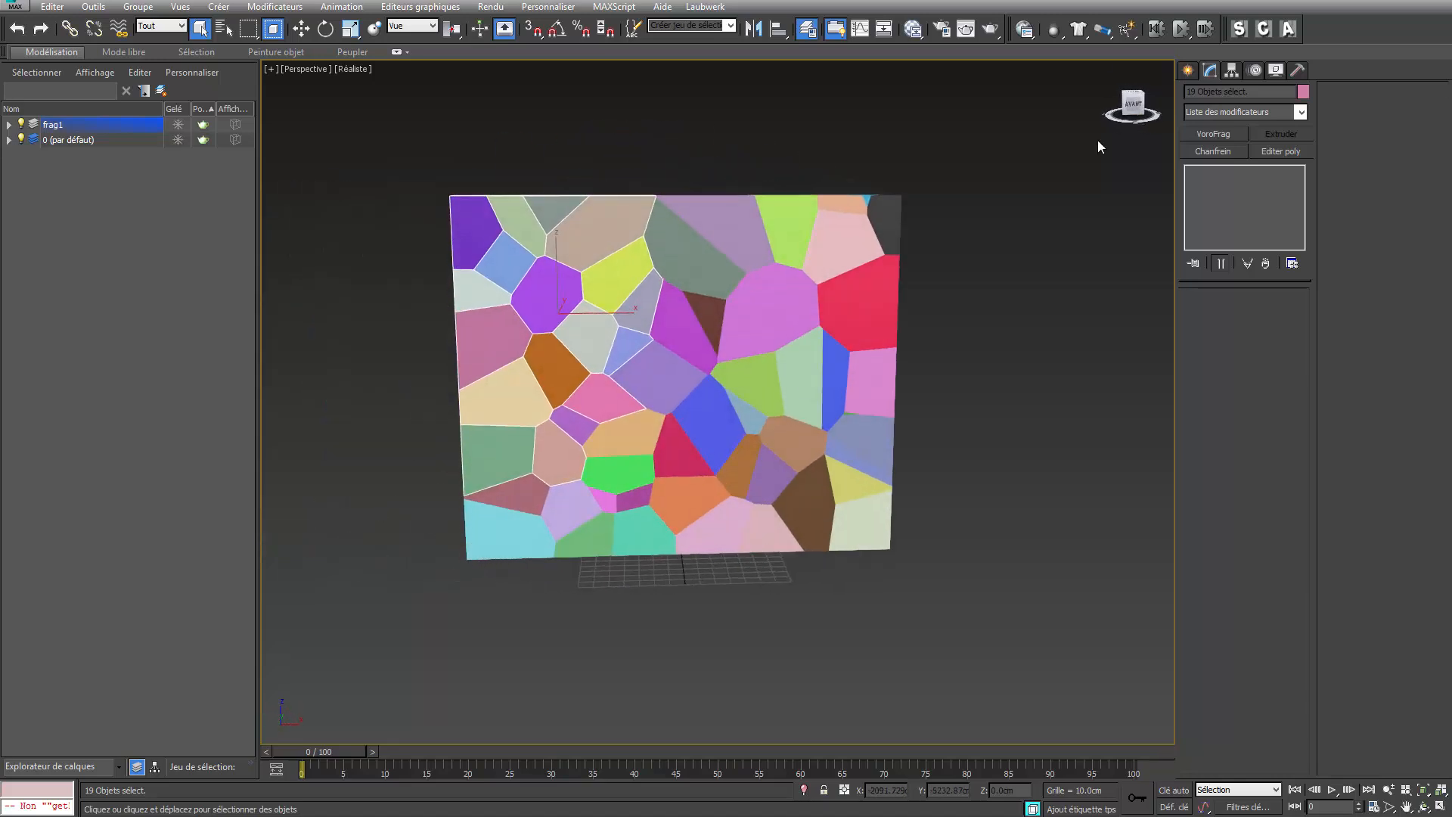
left_click_drag(569, 576, 473, 489)
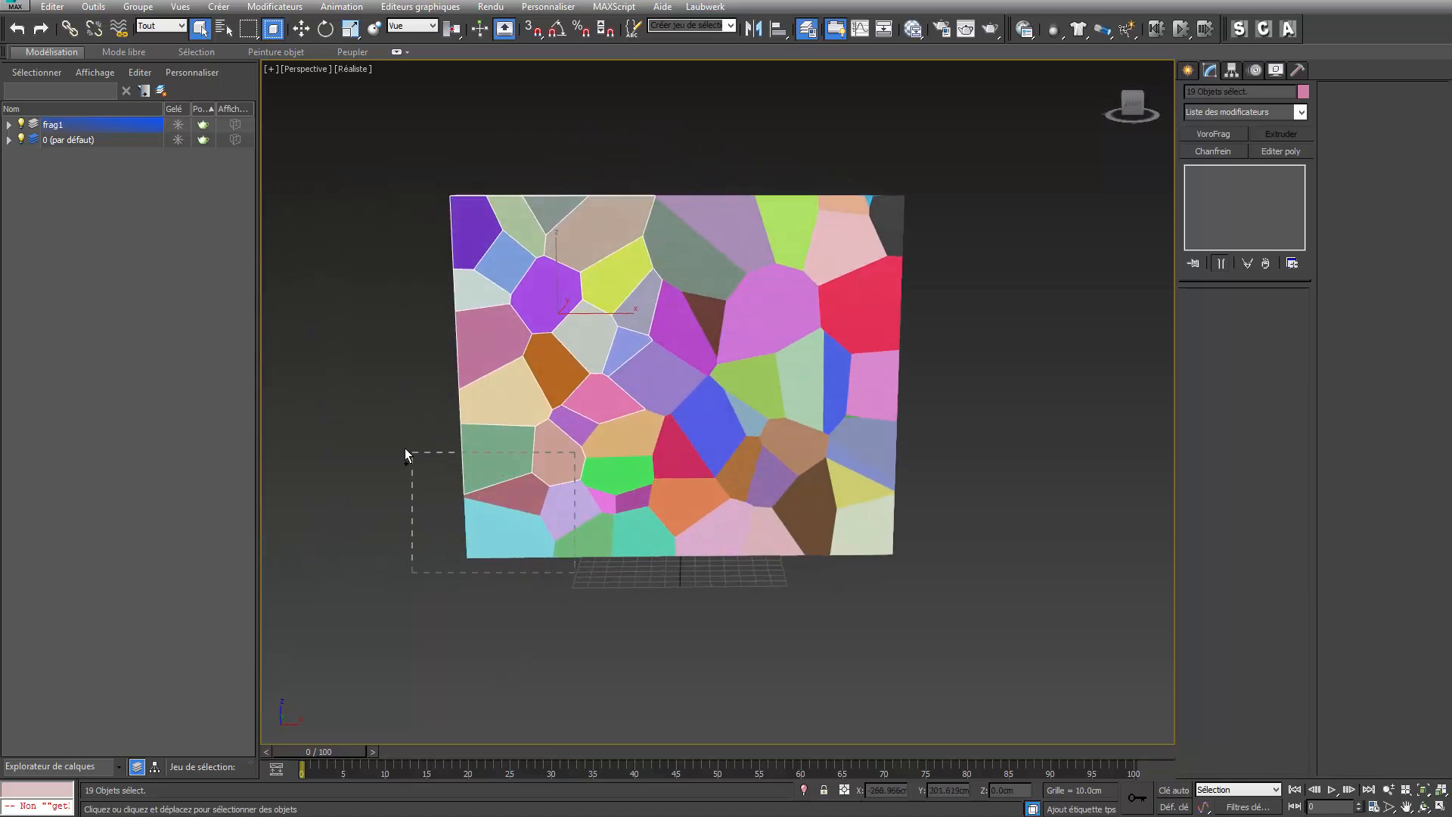
left_click_drag(405, 451, 406, 452, "ctrl")
middle_click_drag(624, 382, 1030, 391, "alt")
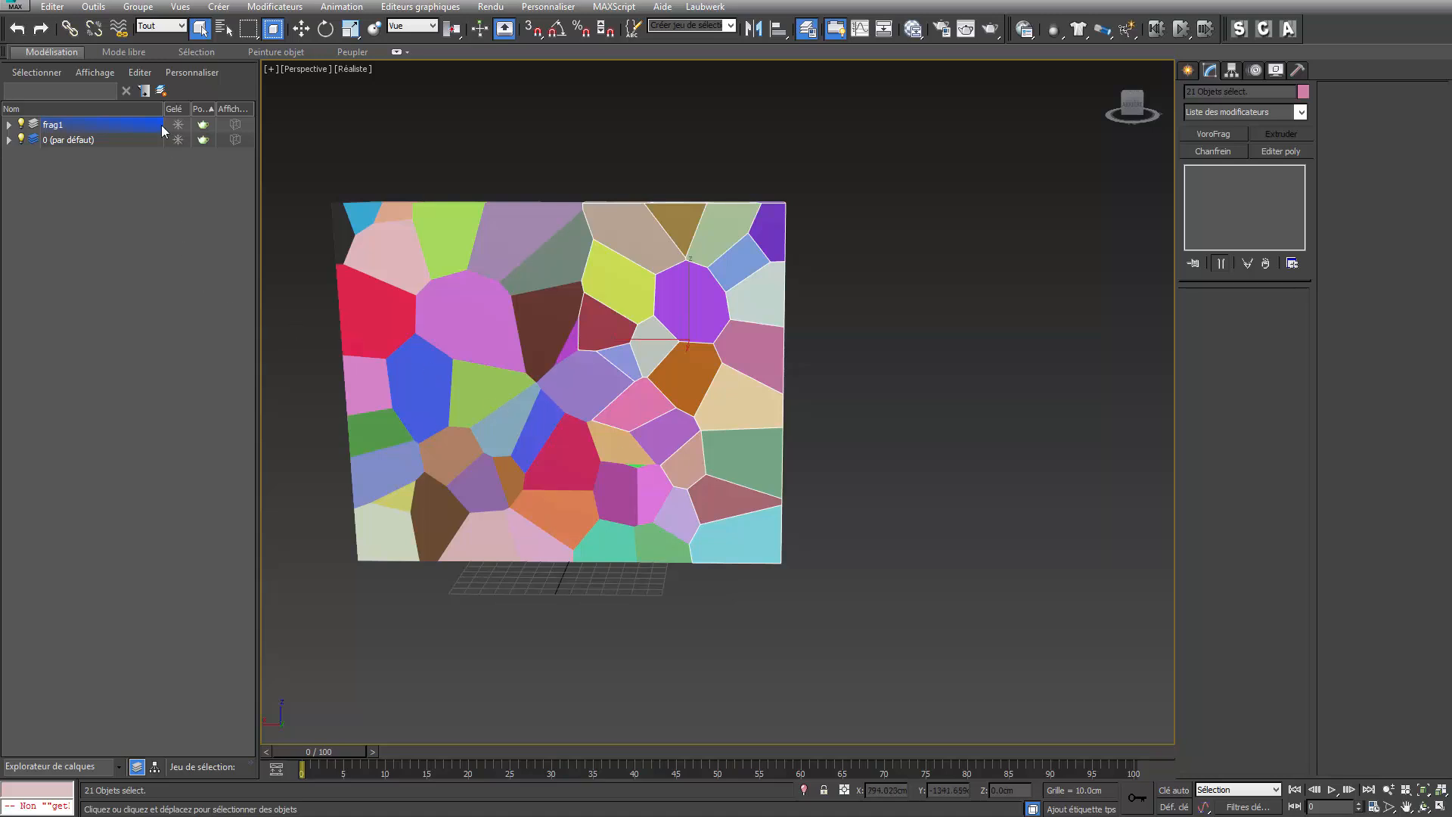
Create a new layer from the selected fragments and name it frag2
left_click(162, 92)
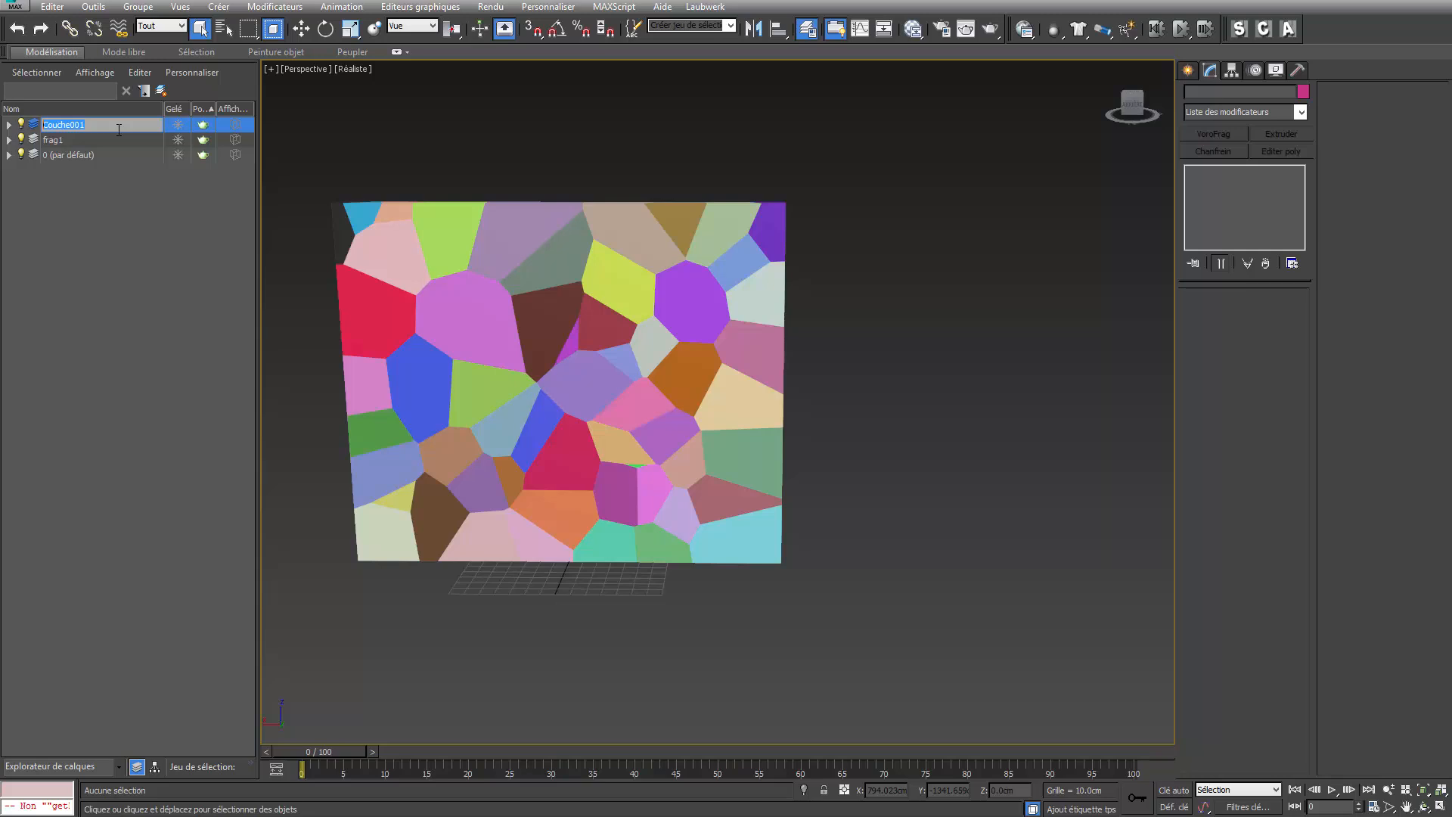
type("frag2")
key("Return")
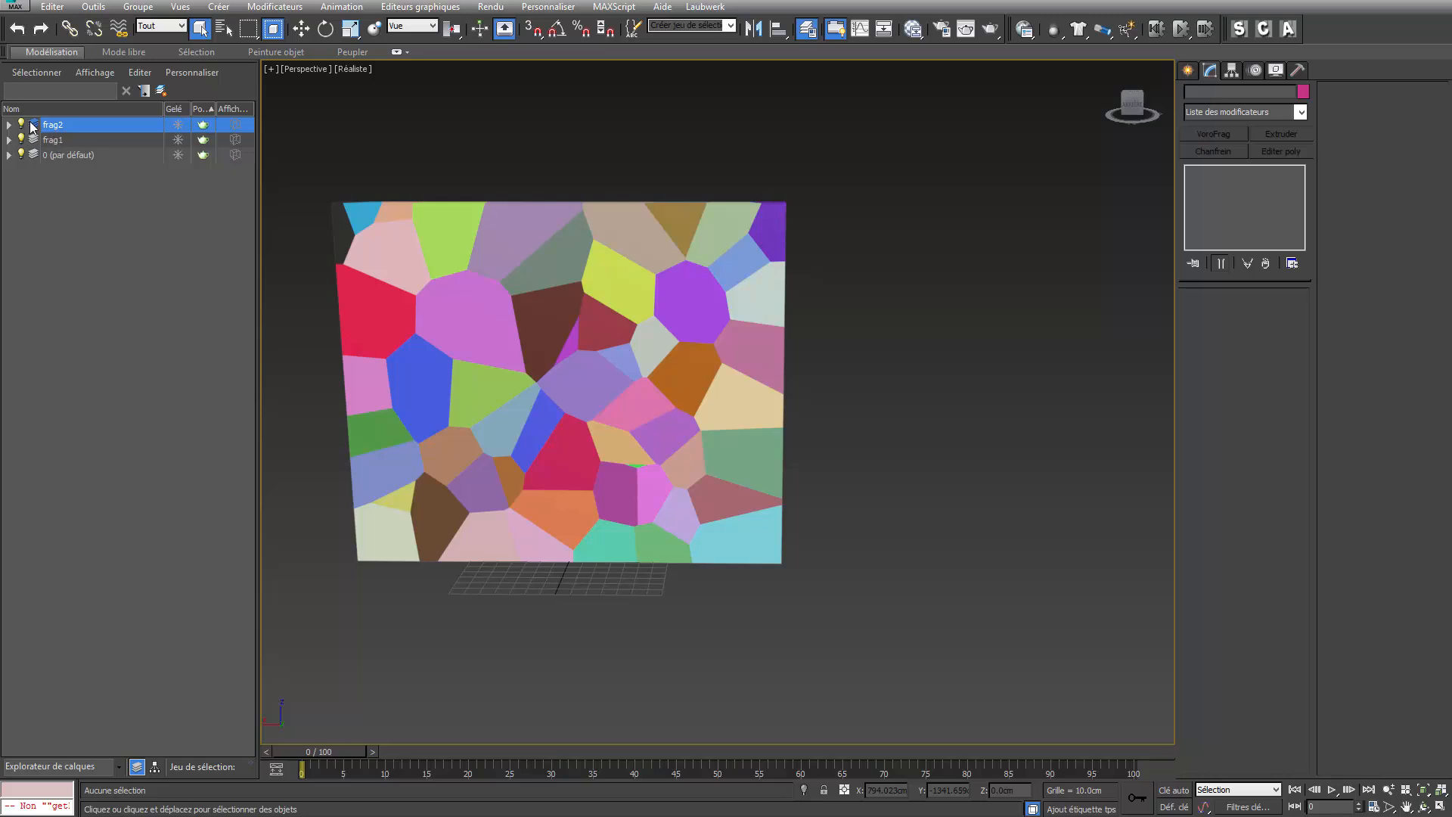
Nest layer frag2 inside layer frag1, cancel that nesting and collapse frag1
left_click_drag(39, 125, 42, 144)
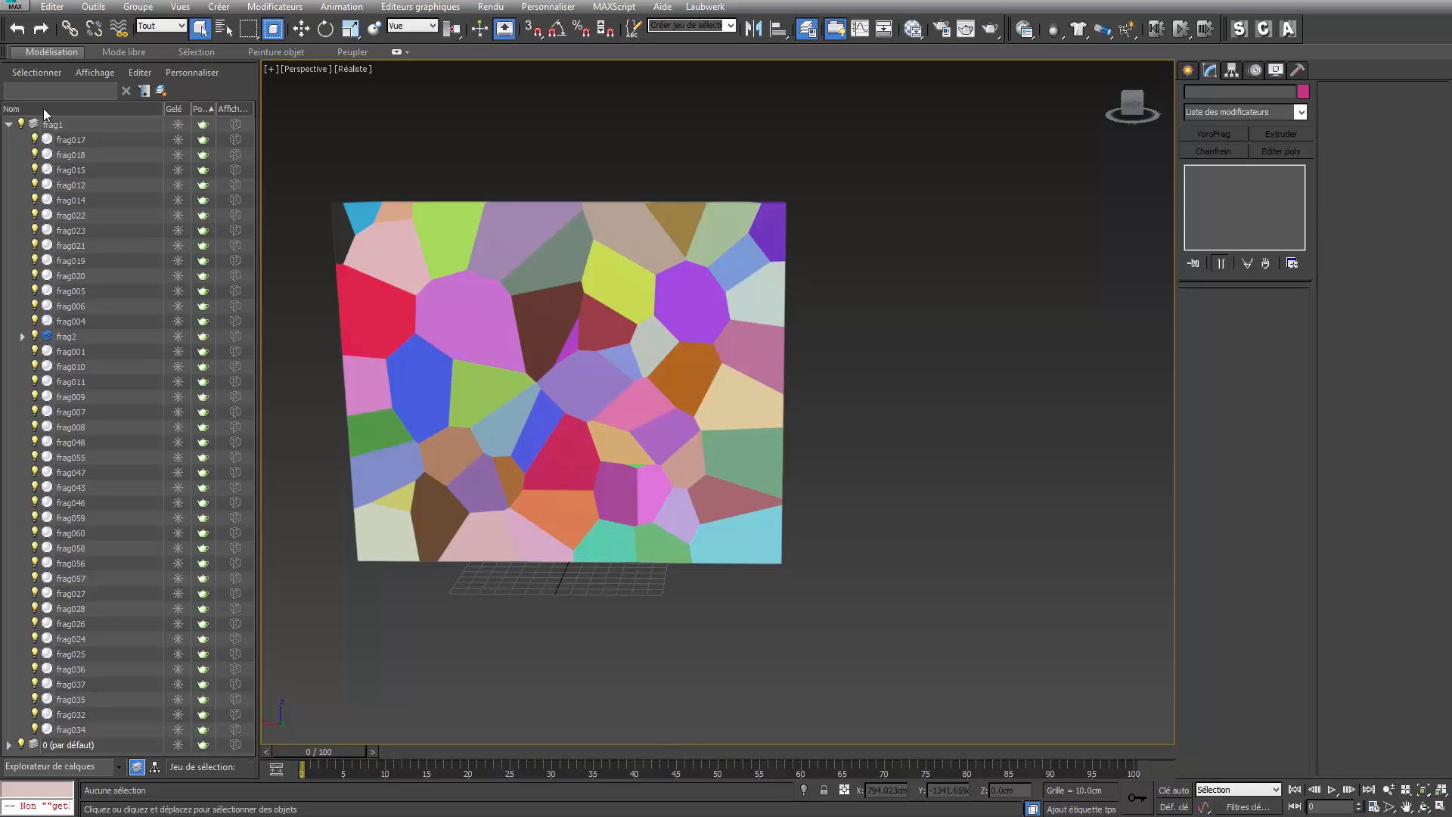
left_click(74, 336)
right_click(74, 336)
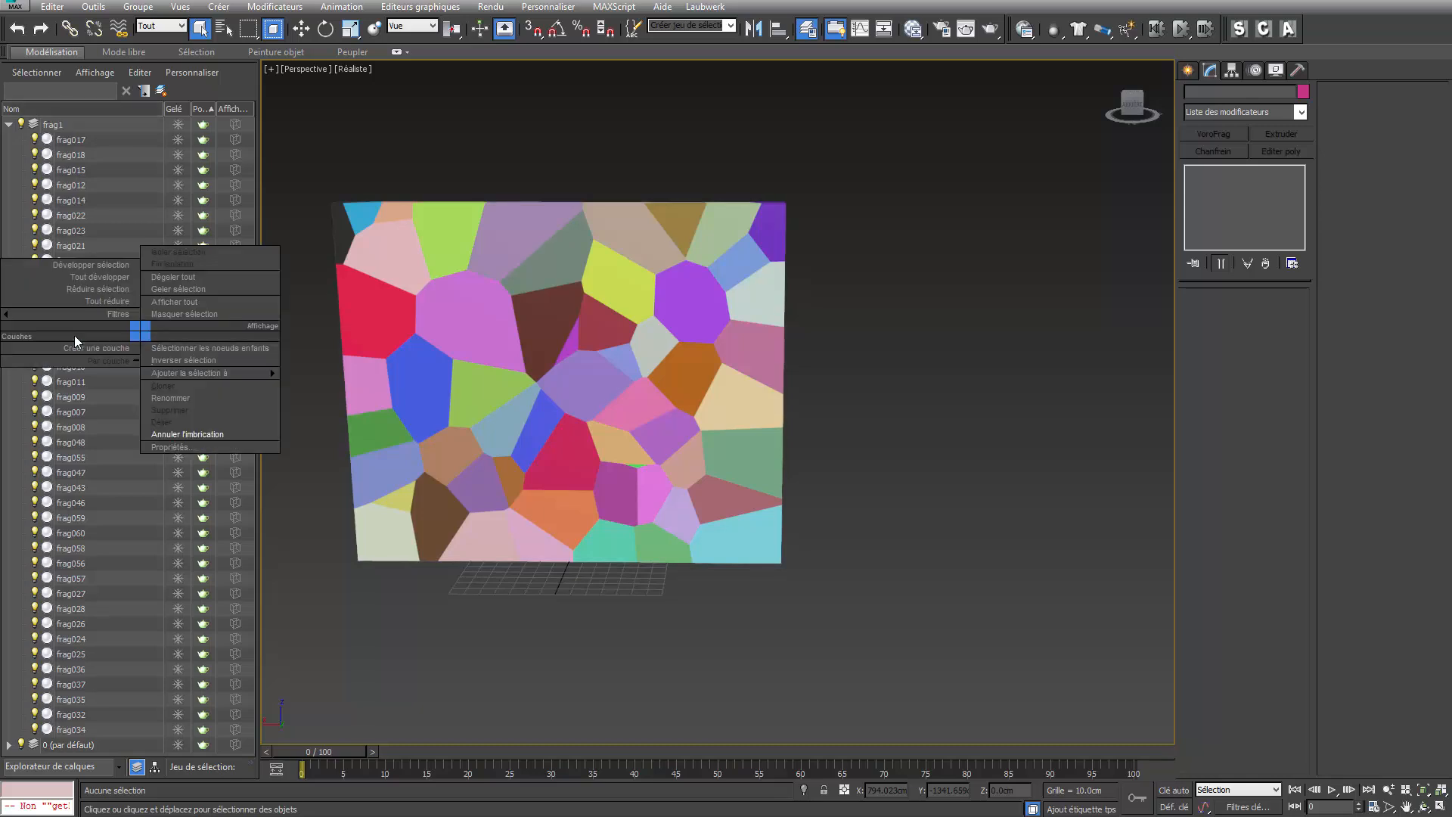
left_click(214, 434)
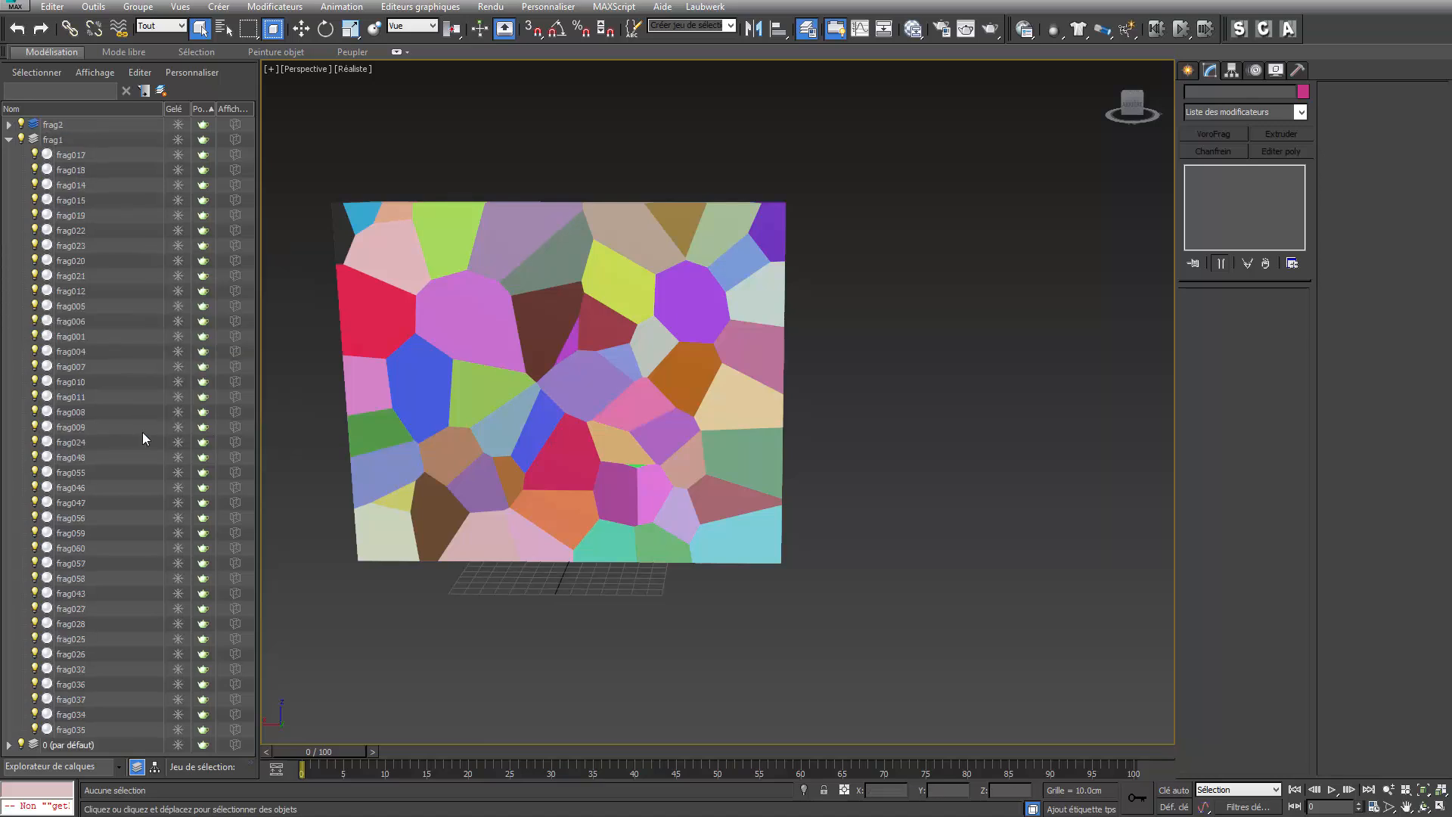
left_click(8, 140)
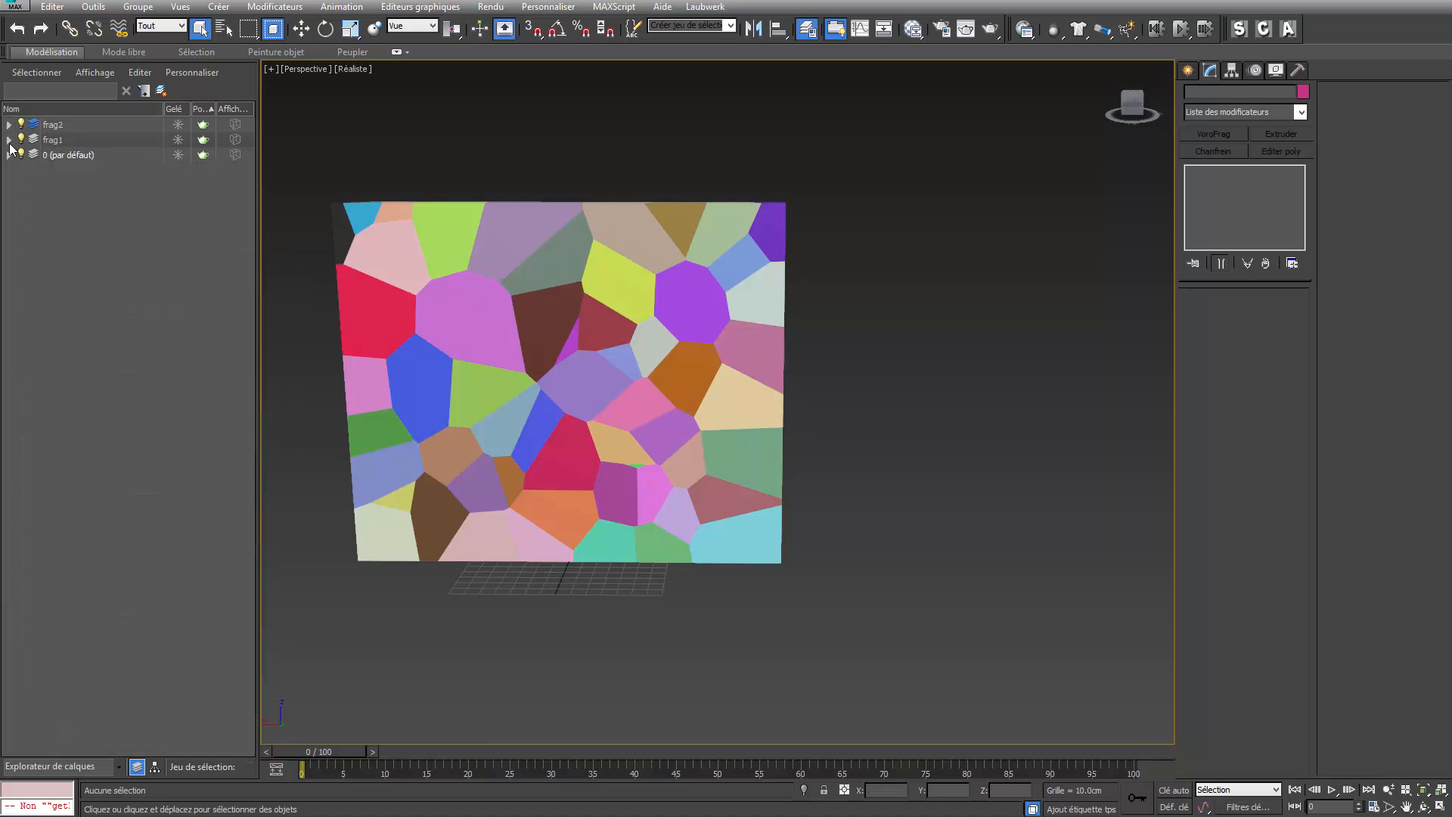
Toggle the visibility of layer frag1 and expand layer frag2 to check for missing fragments
left_click(22, 139)
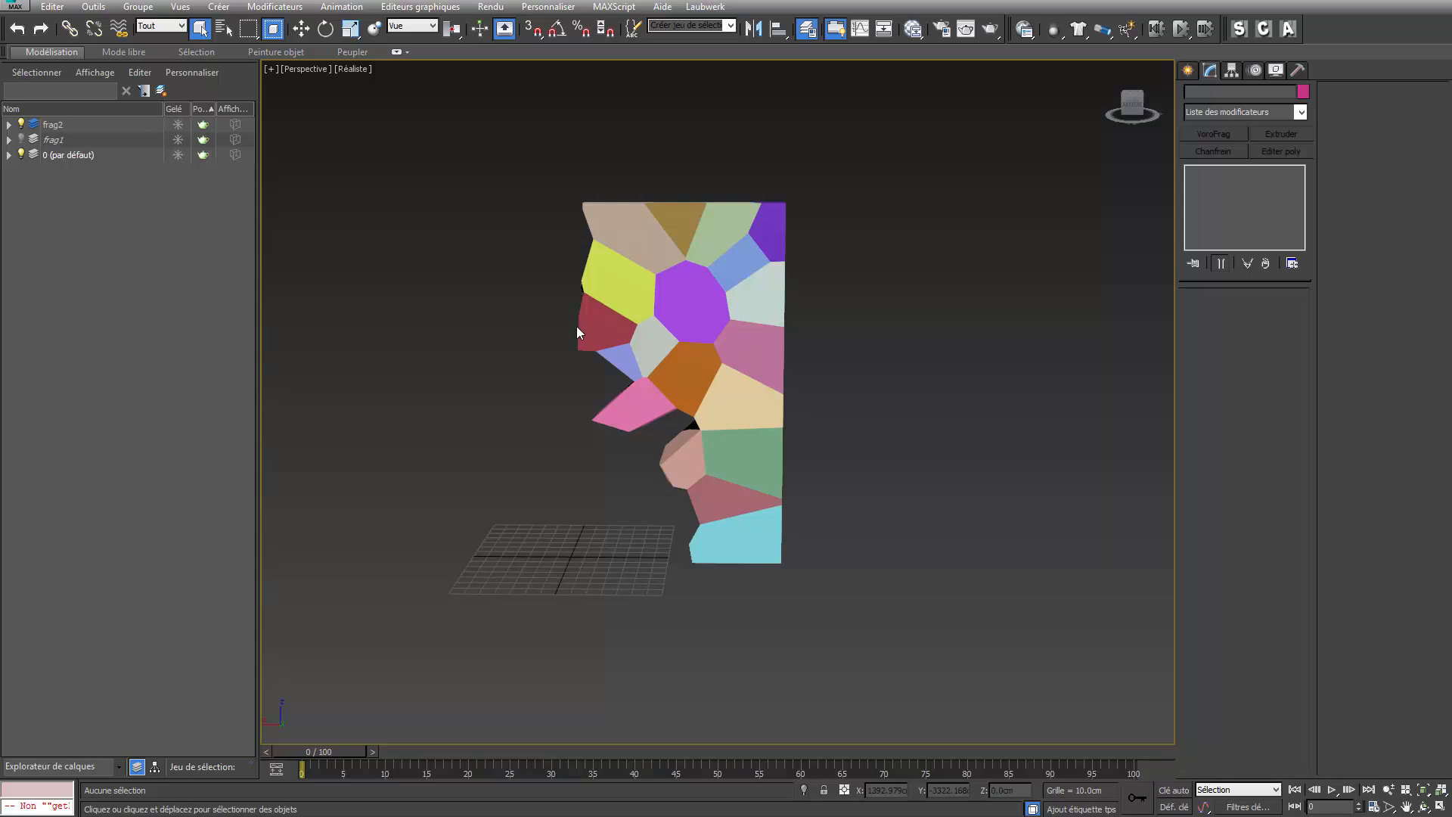
left_click(8, 124)
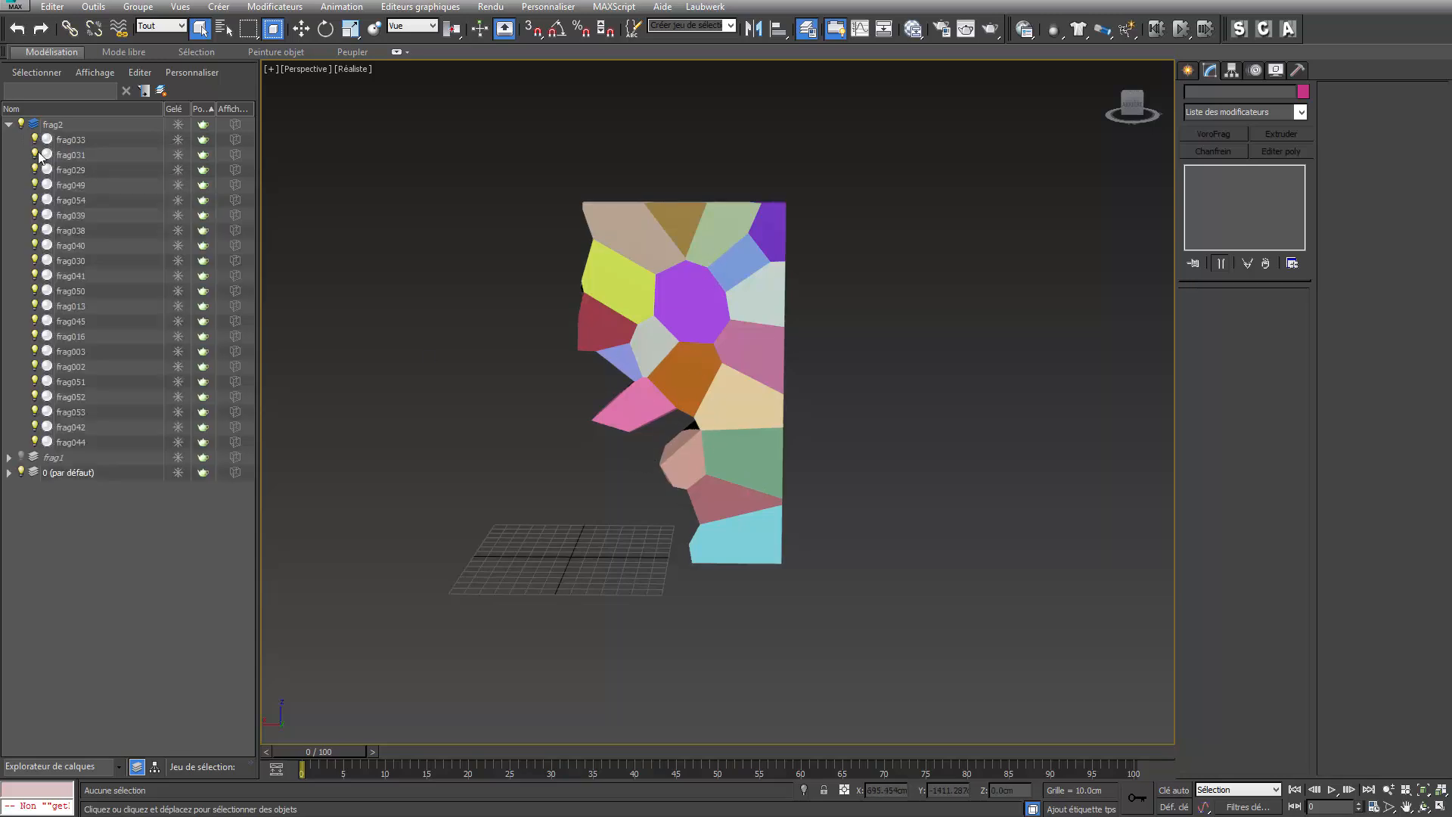
left_click(22, 457)
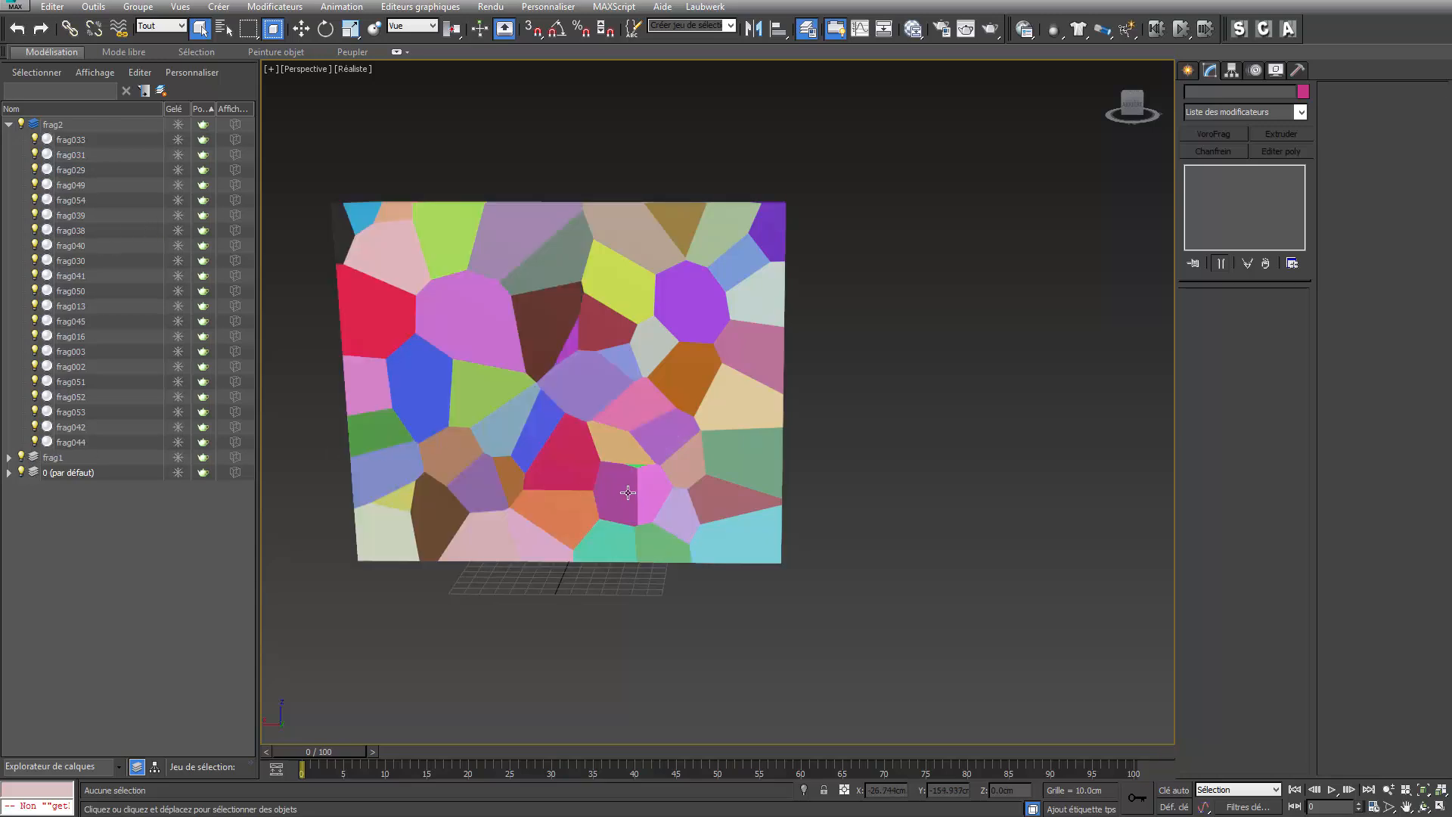
left_click(22, 458)
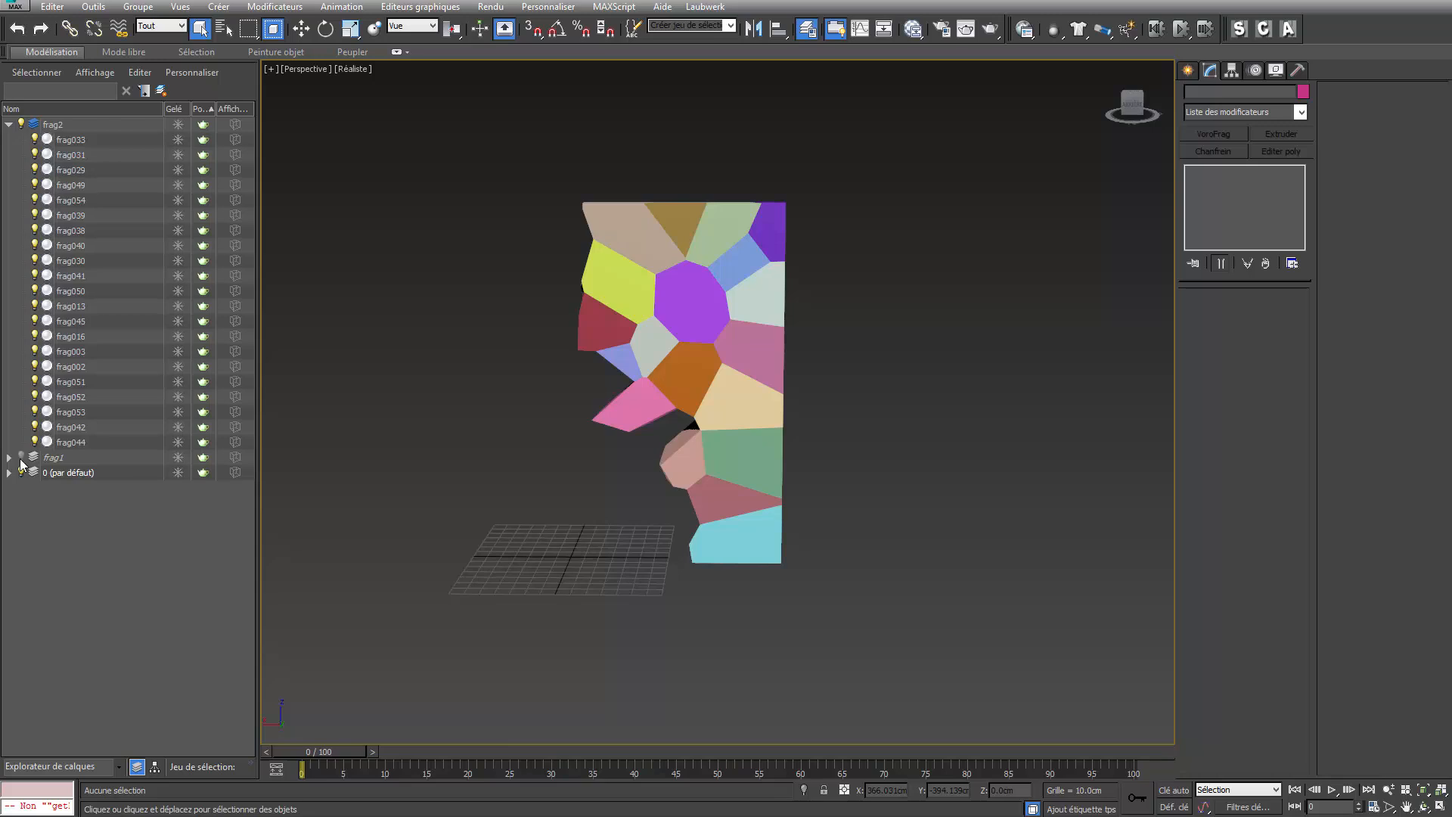
Show layer frag1, select the missed purple fragment frag015 and transfer it to layer frag2
left_click(22, 458)
left_click(664, 438)
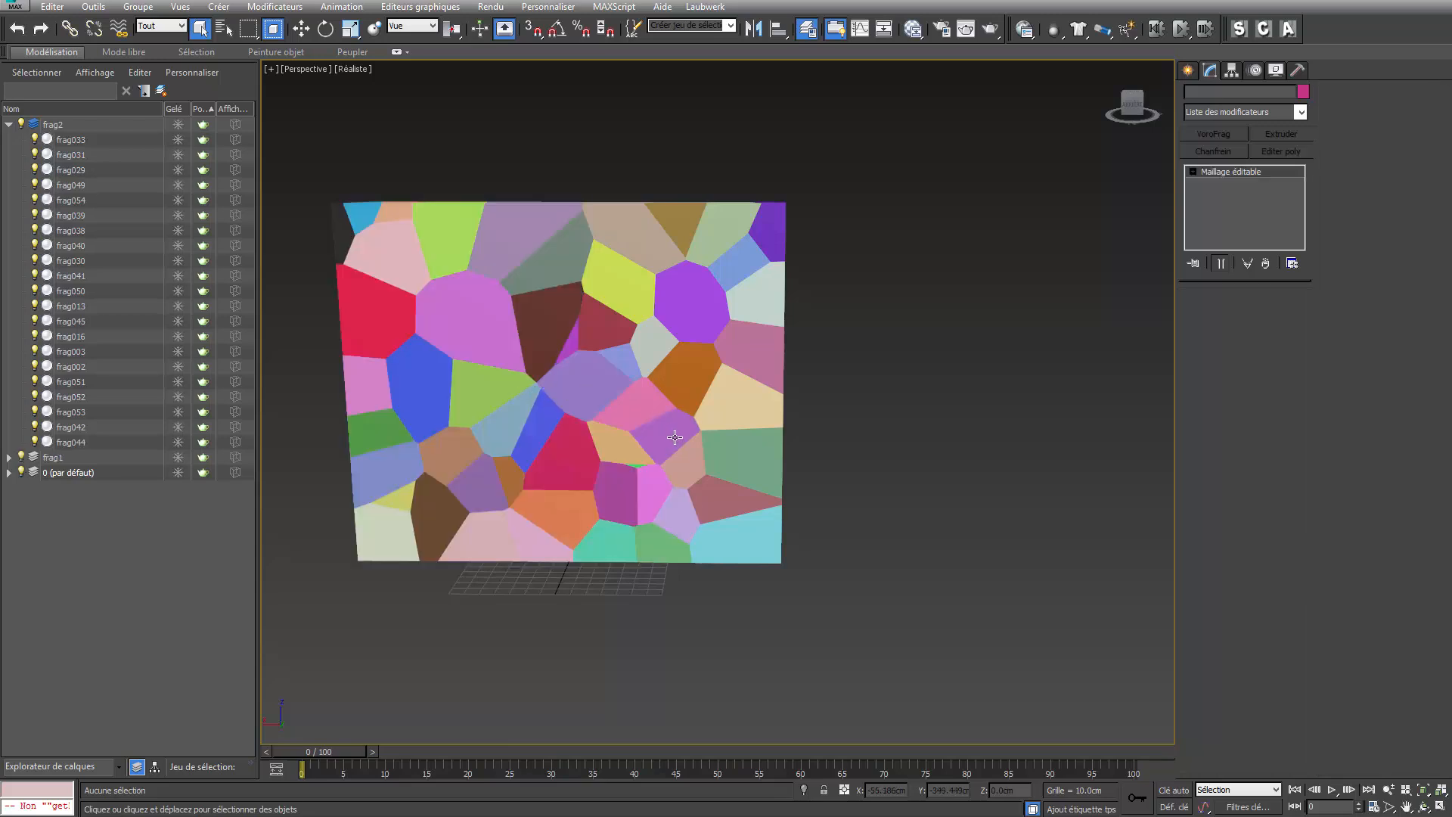
left_click(9, 458)
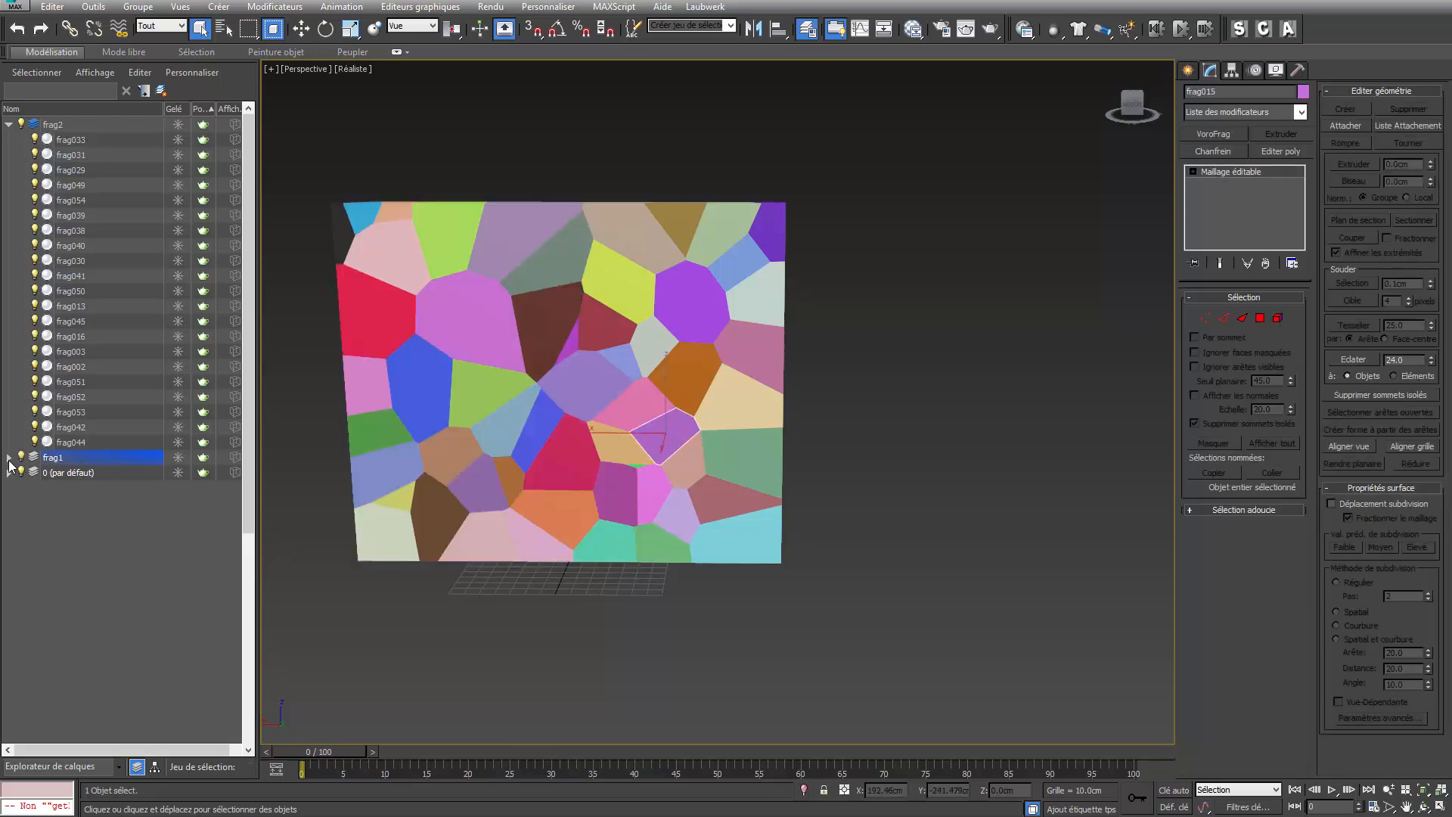
left_click_drag(71, 510, 88, 402)
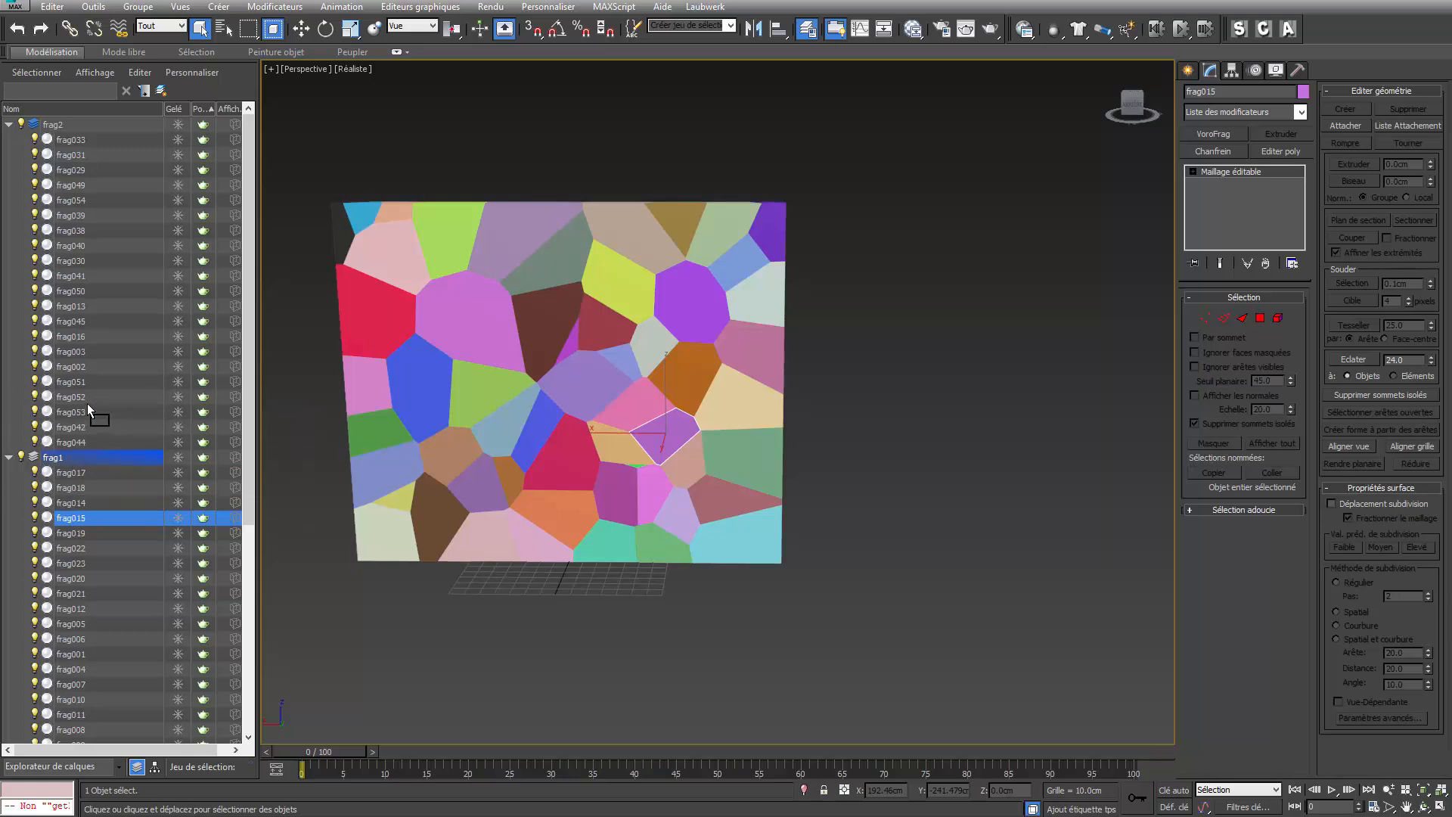
left_click_drag(68, 519, 50, 125)
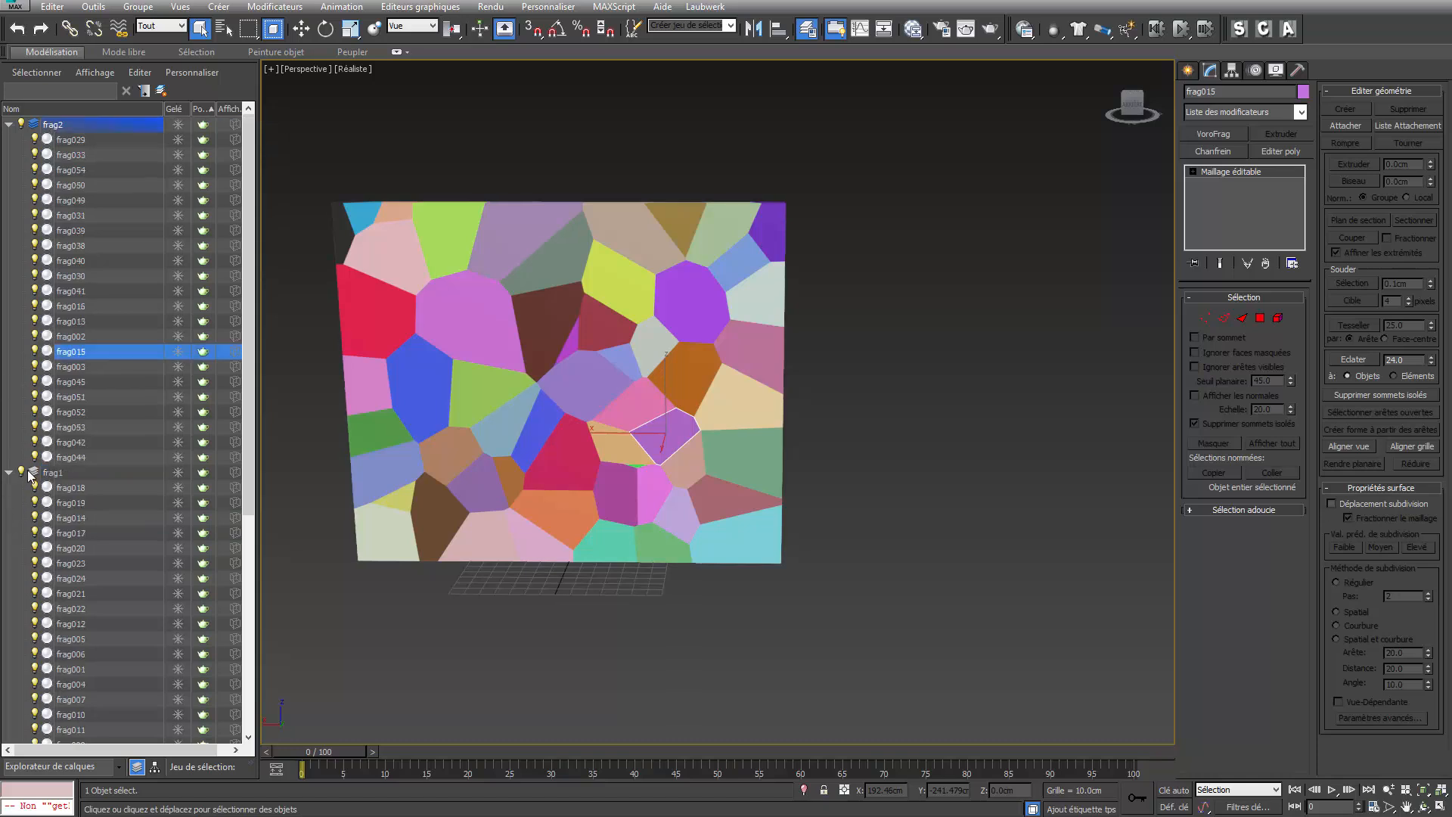
Collapse layer frag1 and leave it hidden after comparing the wall with and without it
left_click(21, 472)
left_click(9, 472)
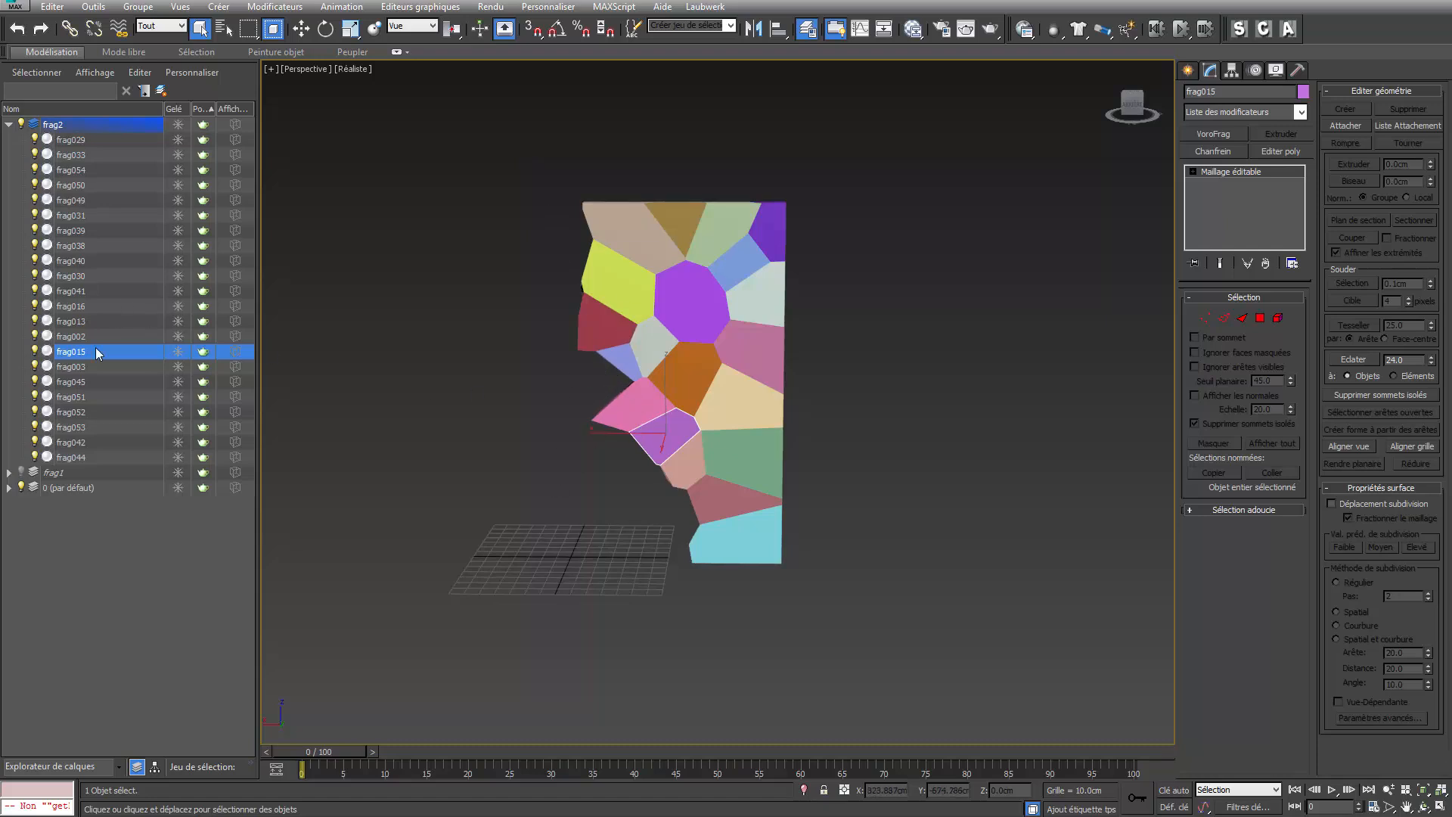
left_click(21, 471)
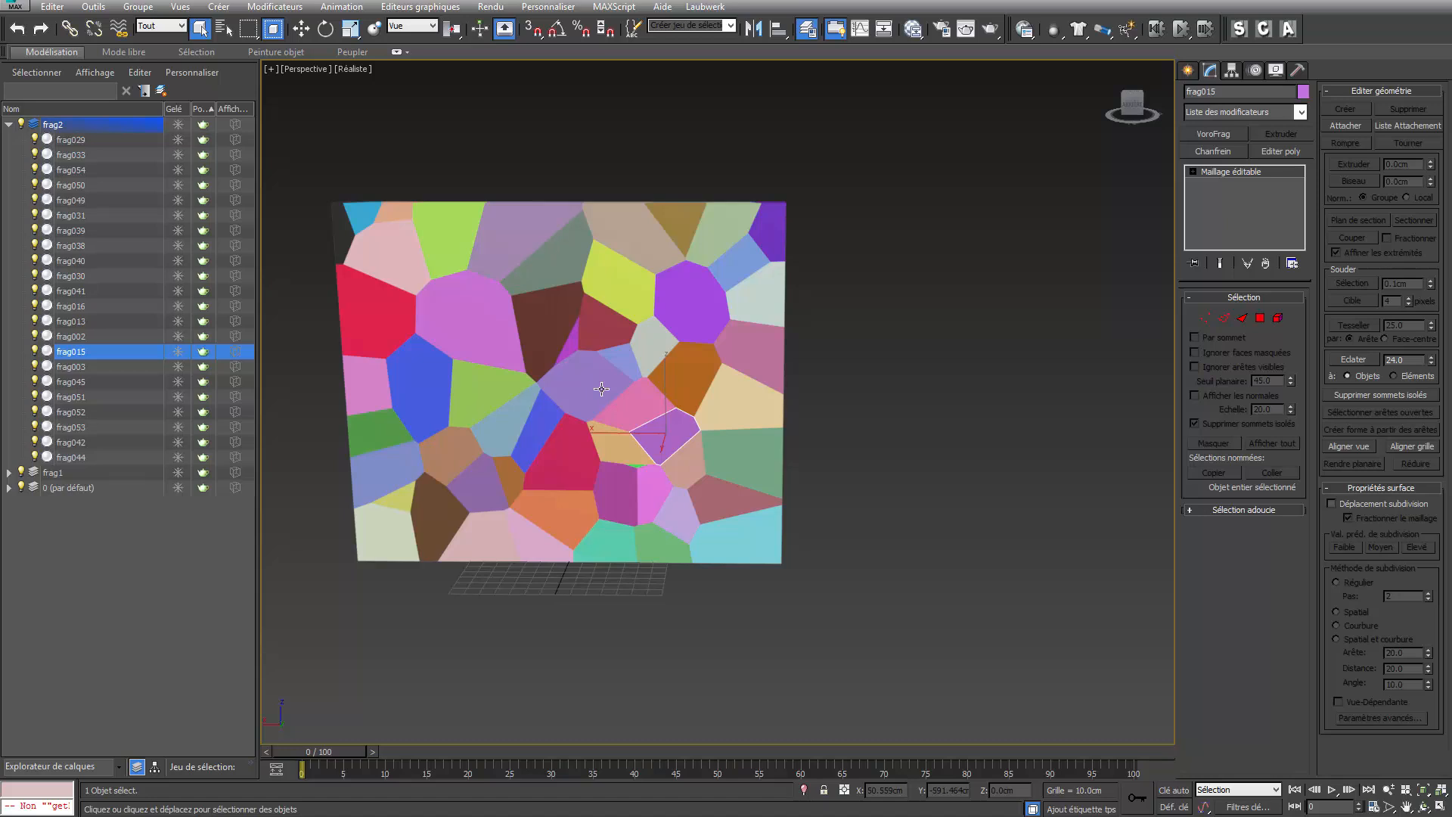
left_click(21, 472)
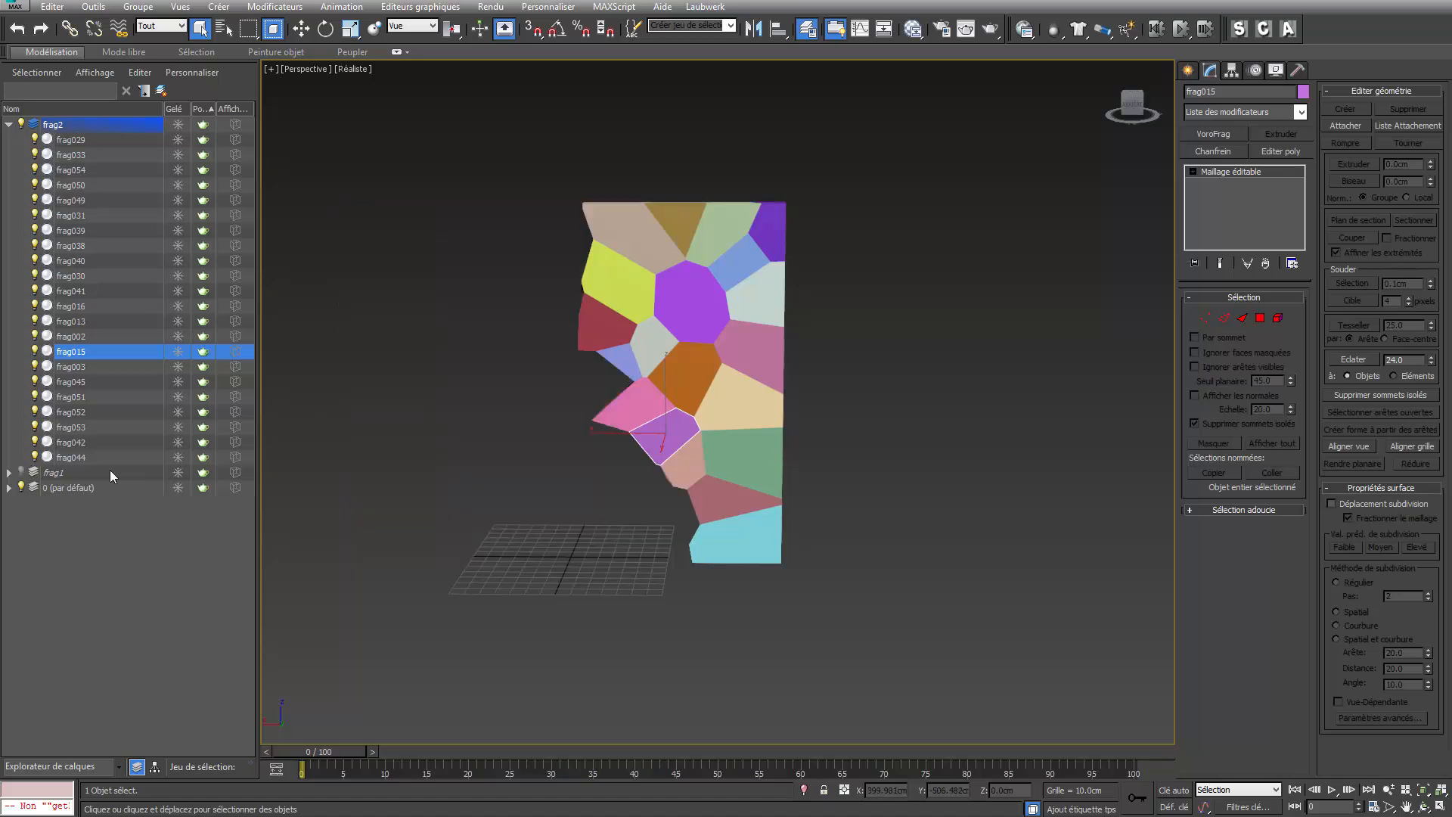
Apply the VoroFrag modifier to the purple fragment frag041 and set its number of chunks to 33
left_click(711, 603)
middle_click_drag(721, 412, 661, 284, "alt")
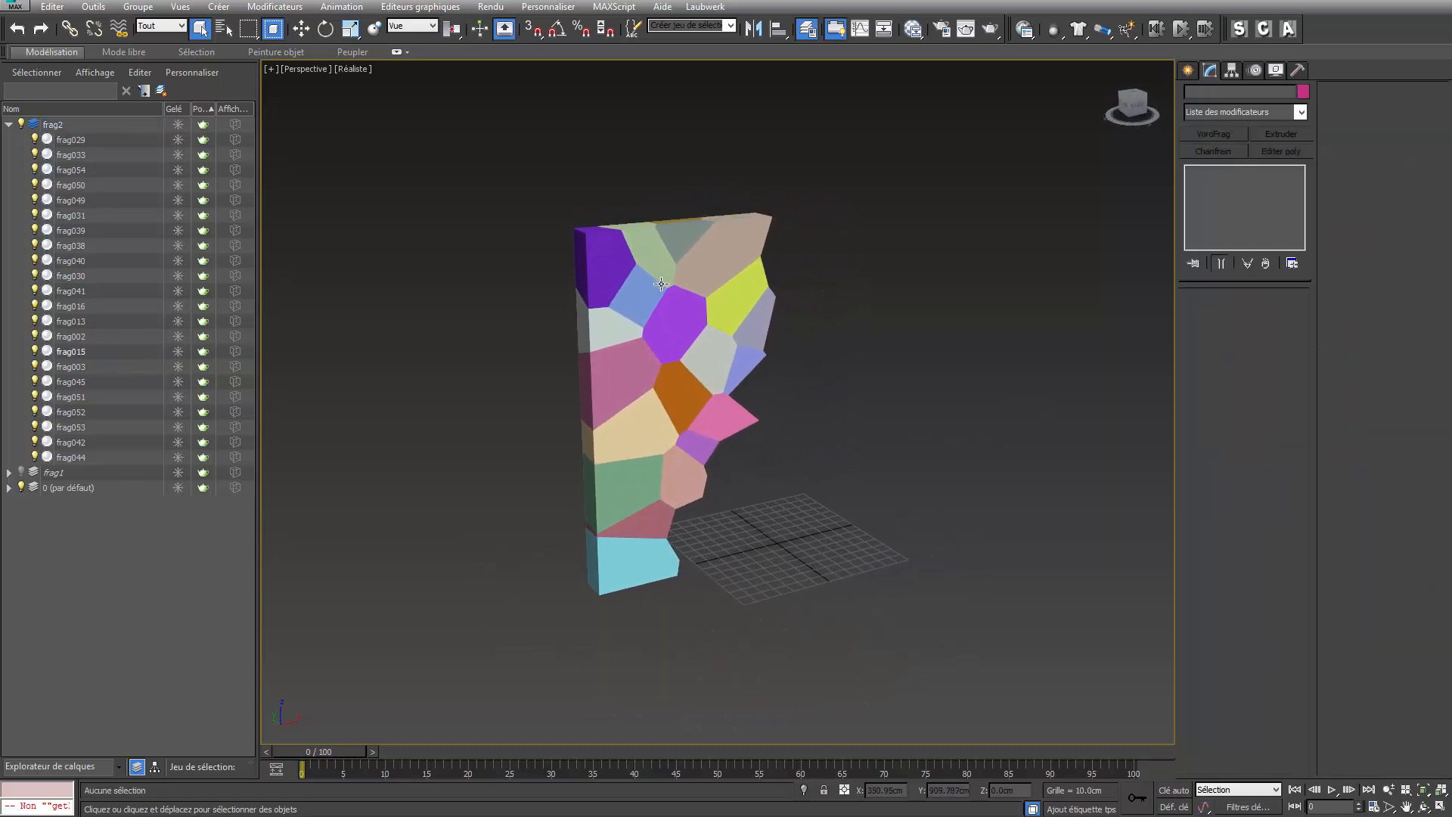
left_click(684, 326)
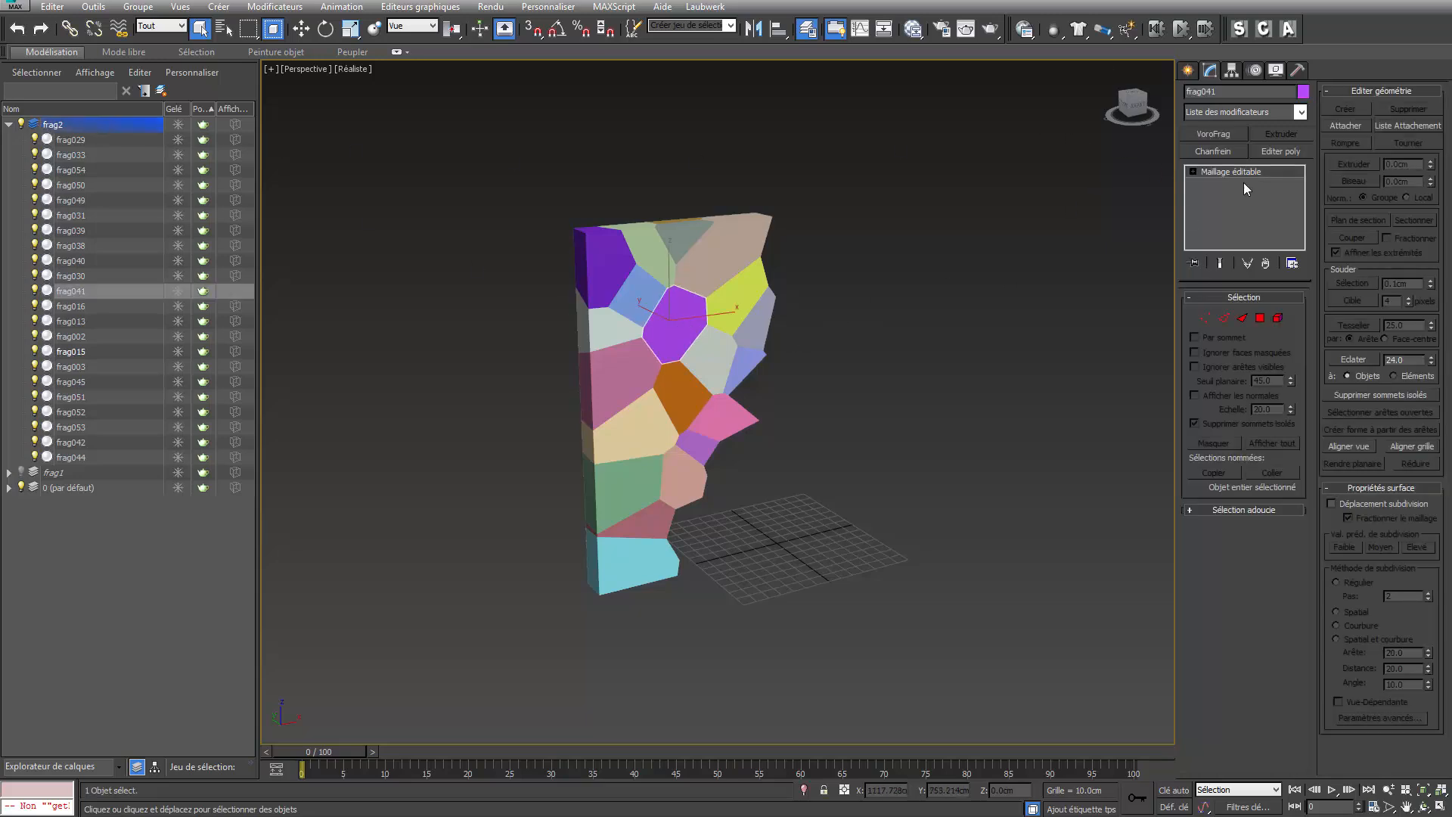
left_click(1209, 133)
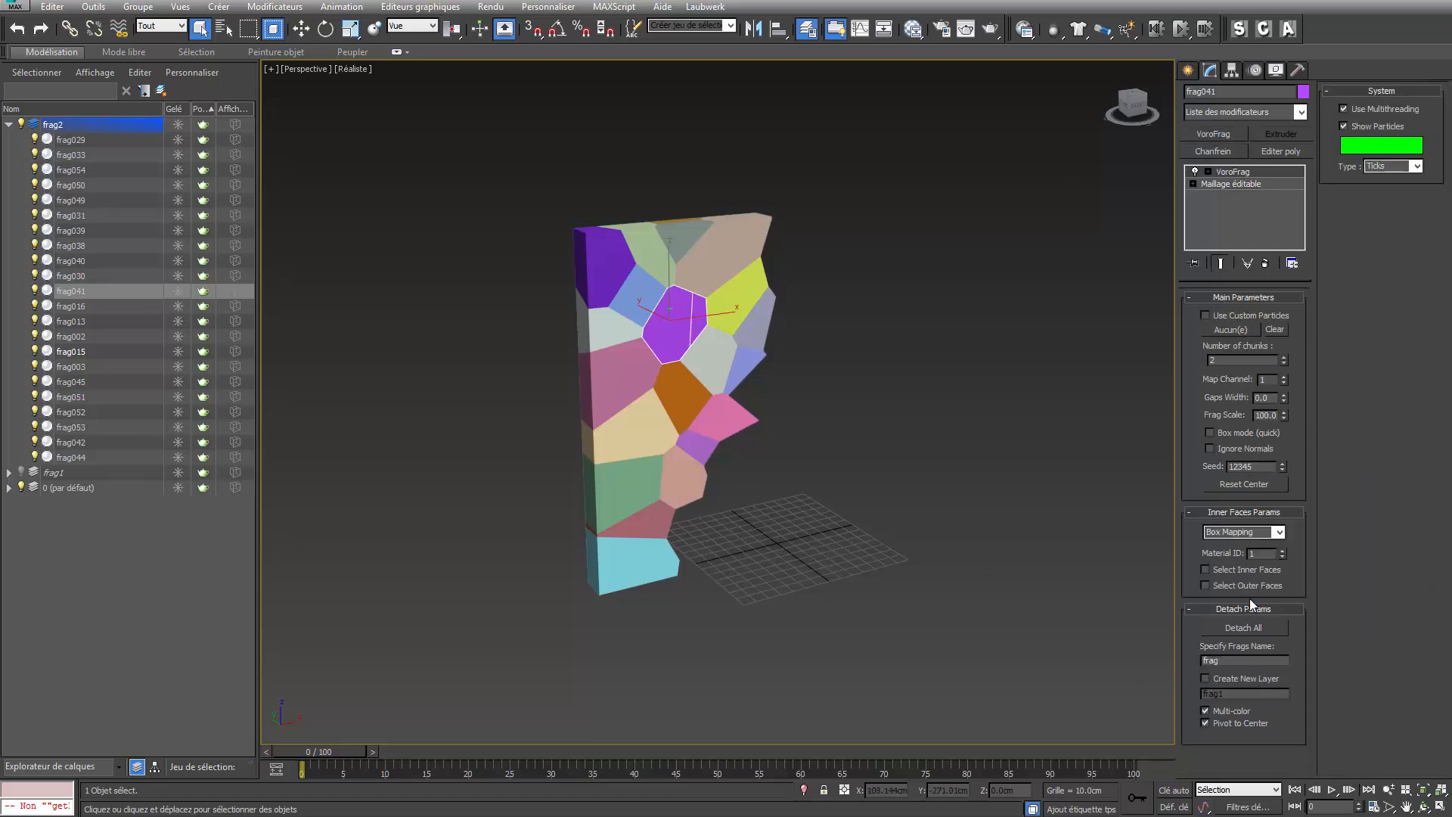
middle_click_drag(827, 502, 741, 497)
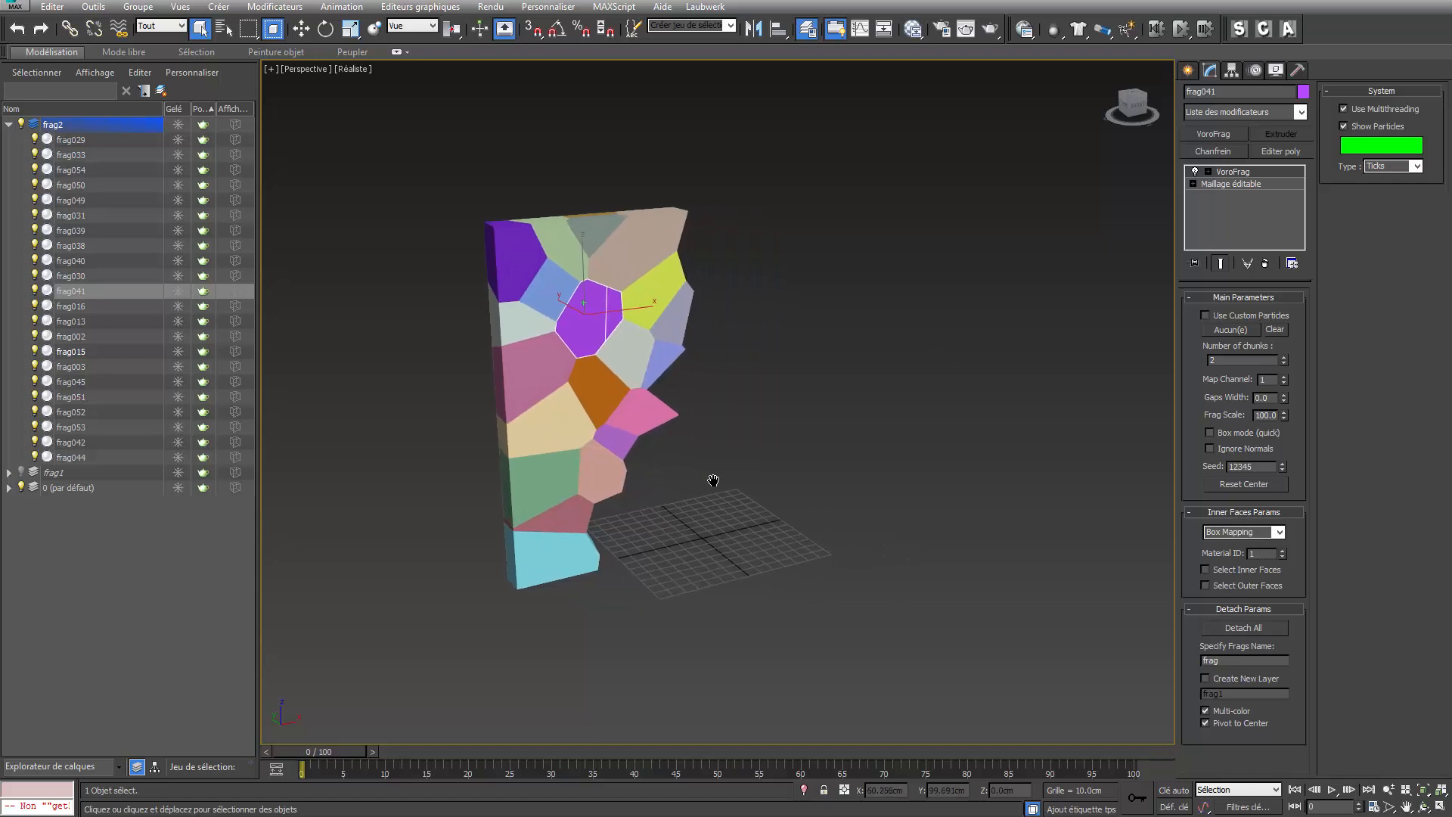
left_click(1286, 357)
left_click(1286, 357)
left_click(1286, 357)
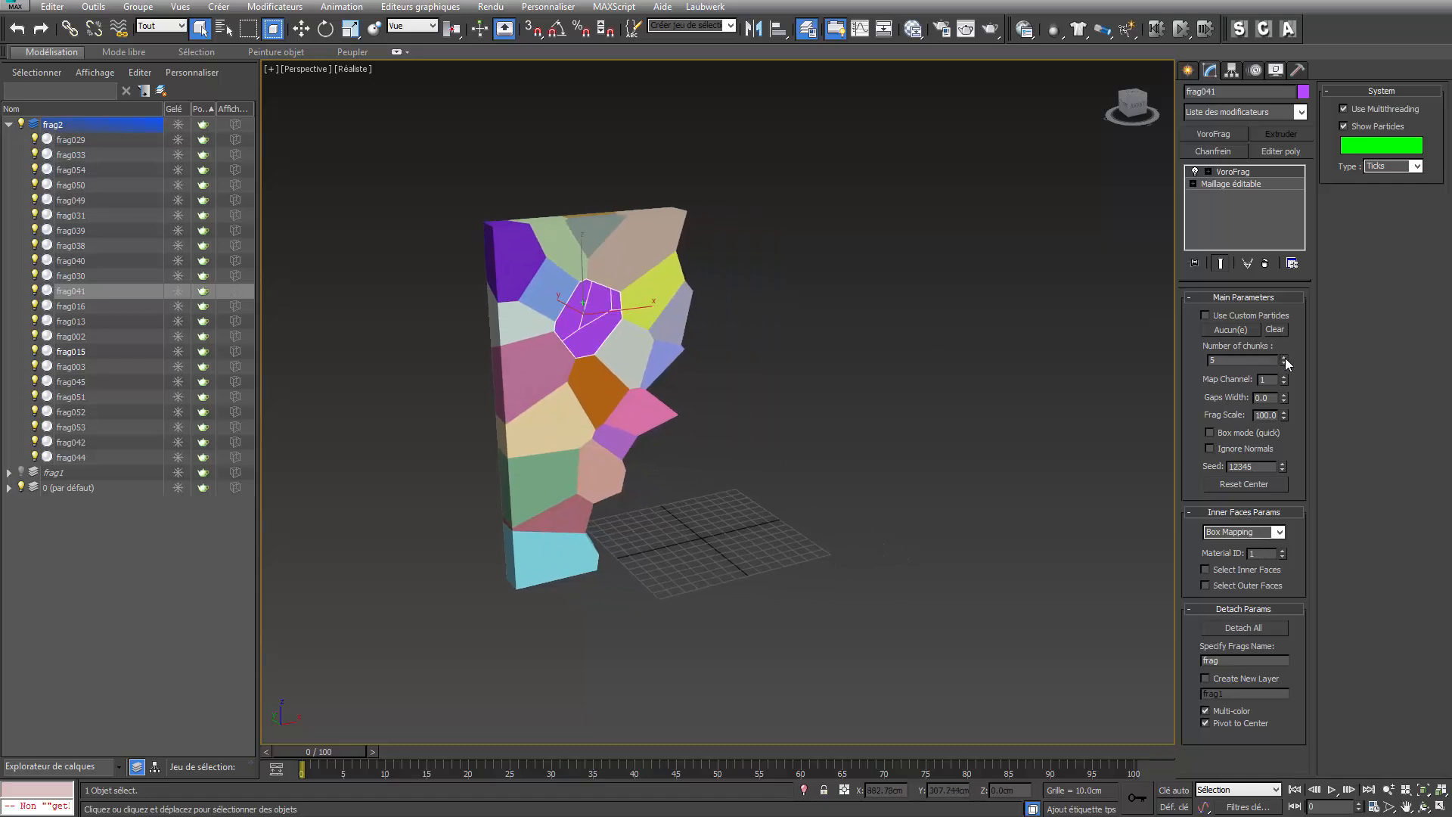
left_click(1286, 357)
left_click(1286, 356)
left_click(1285, 357)
left_click(1286, 357)
left_click(1286, 357)
left_click(1285, 357)
left_click_drag(1285, 357, 1277, 183)
Detach all chunks of frag041, then move the original fragment out of the wall and delete it
left_click(1237, 623)
right_click(654, 313)
left_click(703, 324)
left_click_drag(647, 302, 833, 292)
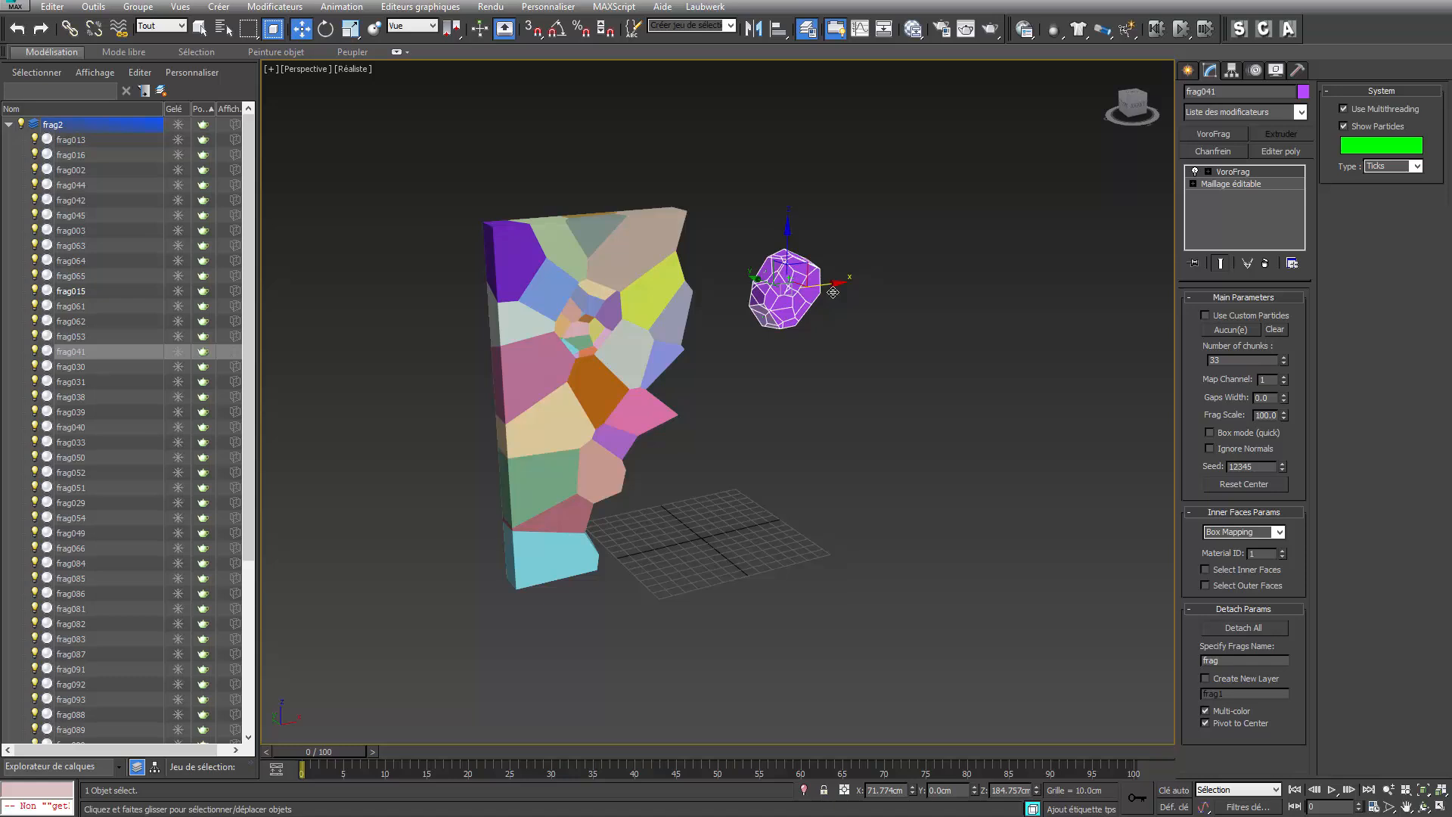
key("Delete")
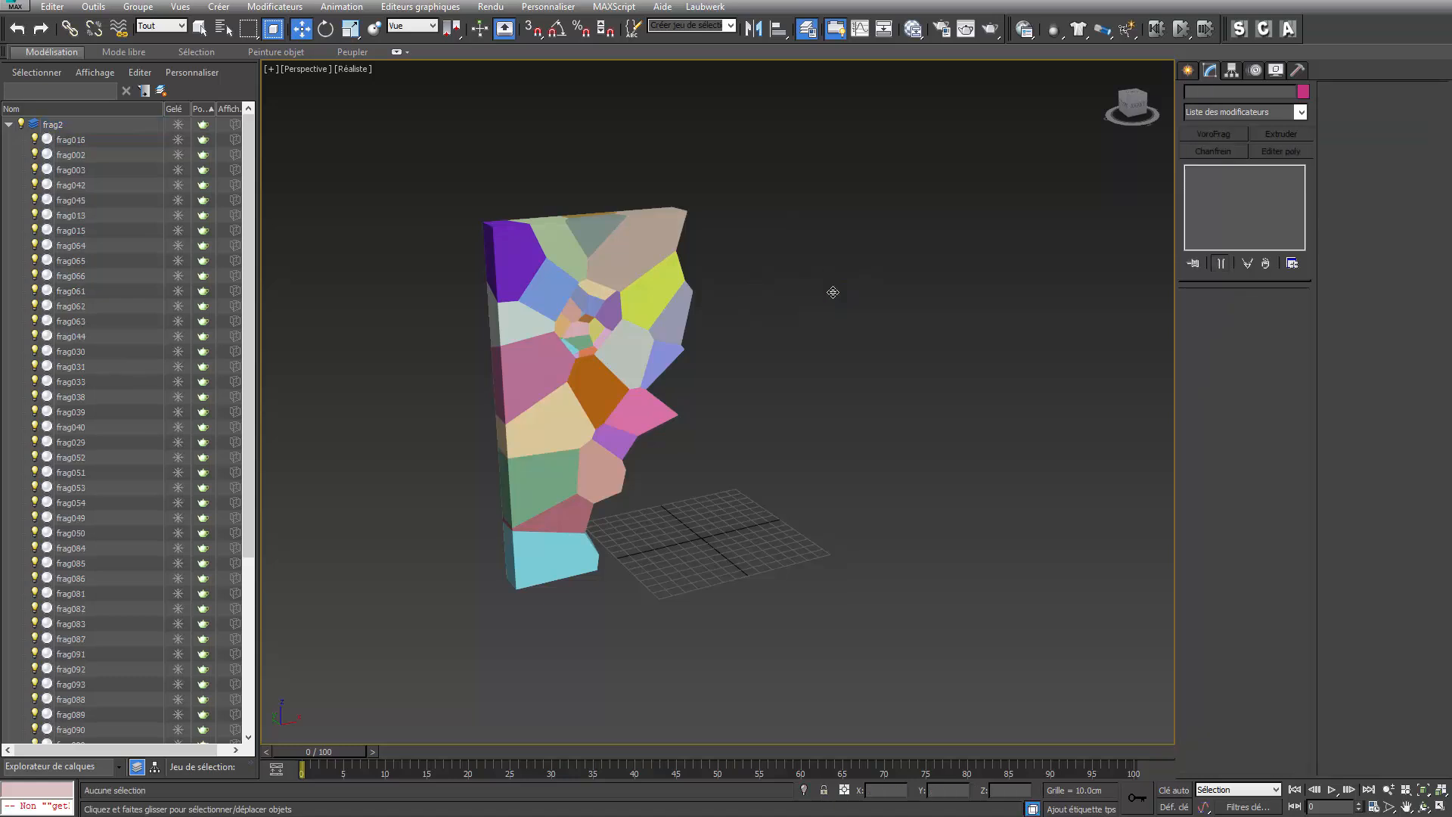
Fracture the neighbouring blue fragment frag051 with VoroFrag using more chunks, detach them all and delete the original
left_click(545, 289)
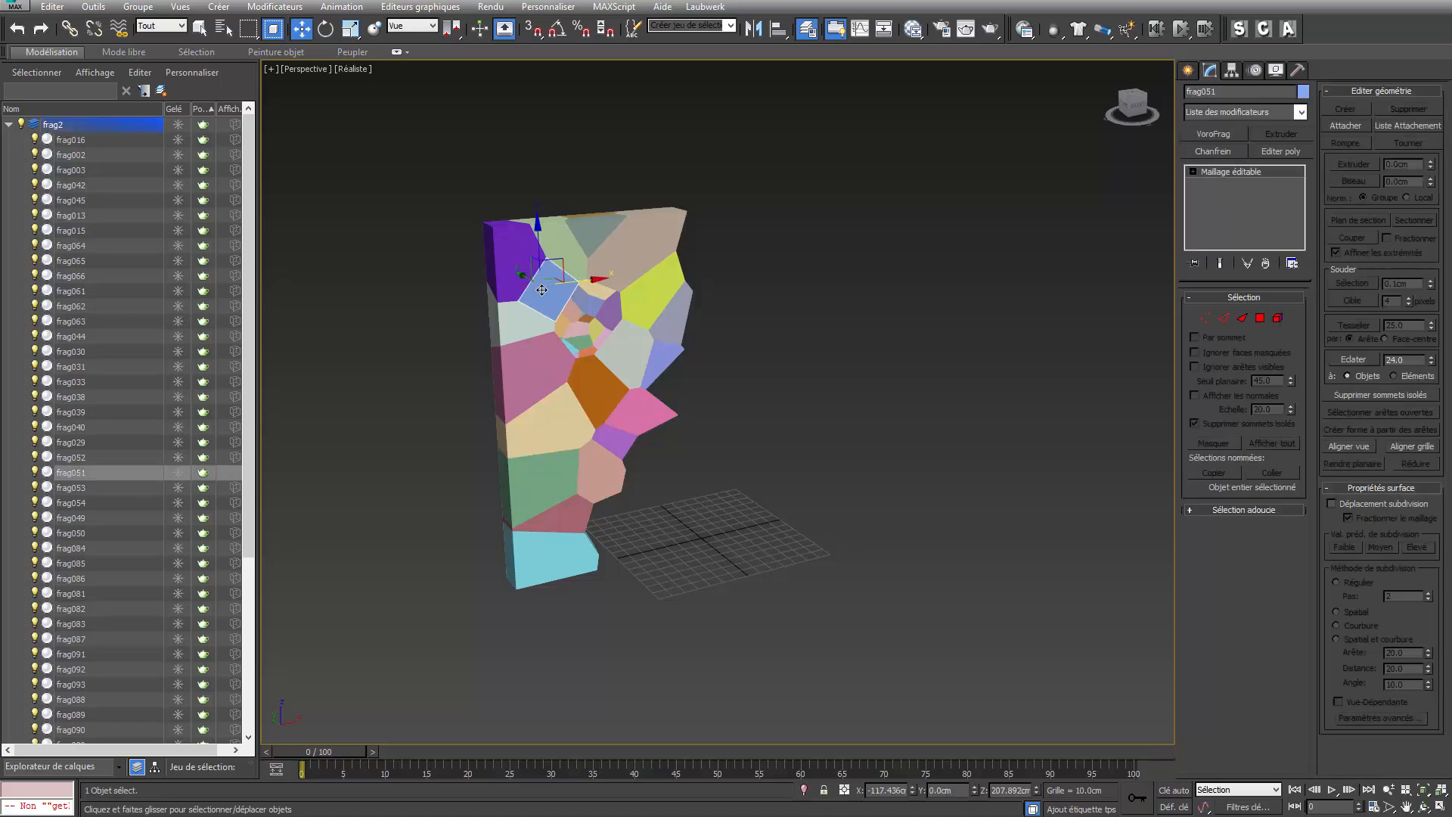
left_click(1213, 133)
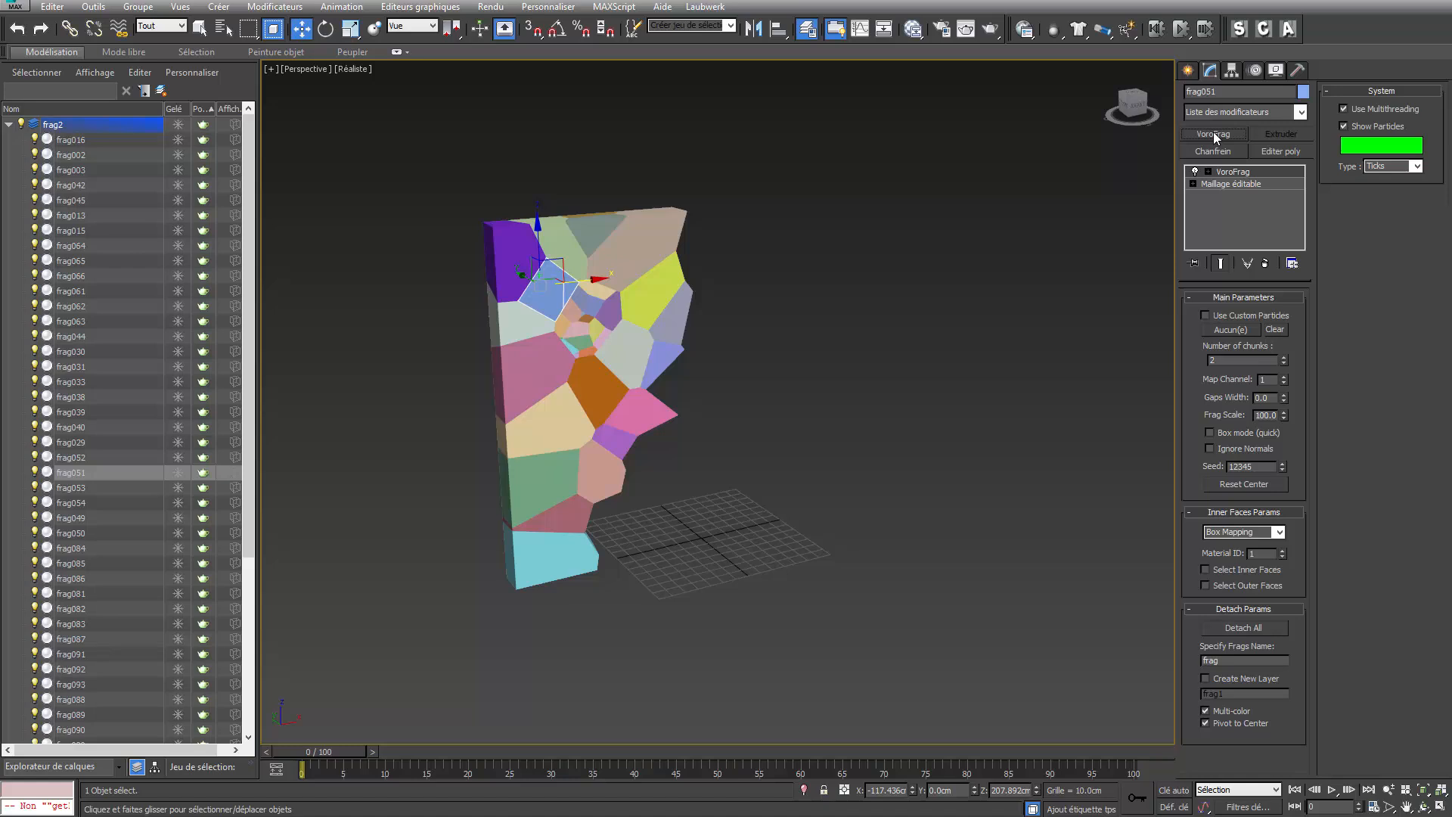
left_click_drag(1284, 356, 1282, 197)
left_click(1258, 627)
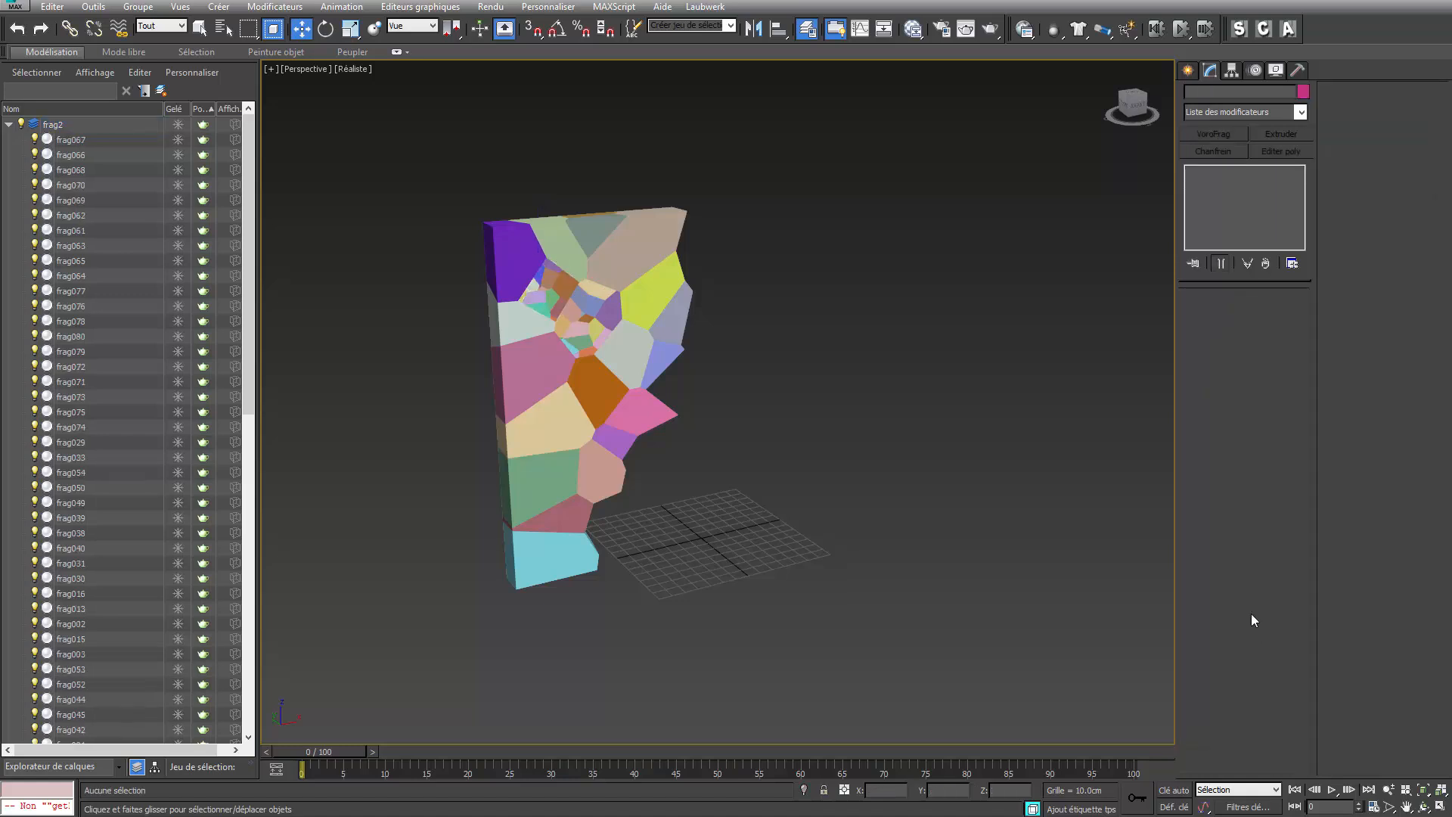
Fracture the light green fragment frag049 at the wall's top edge with VoroFrag into 12 chunks, detach them all and delete the original
left_click(556, 261)
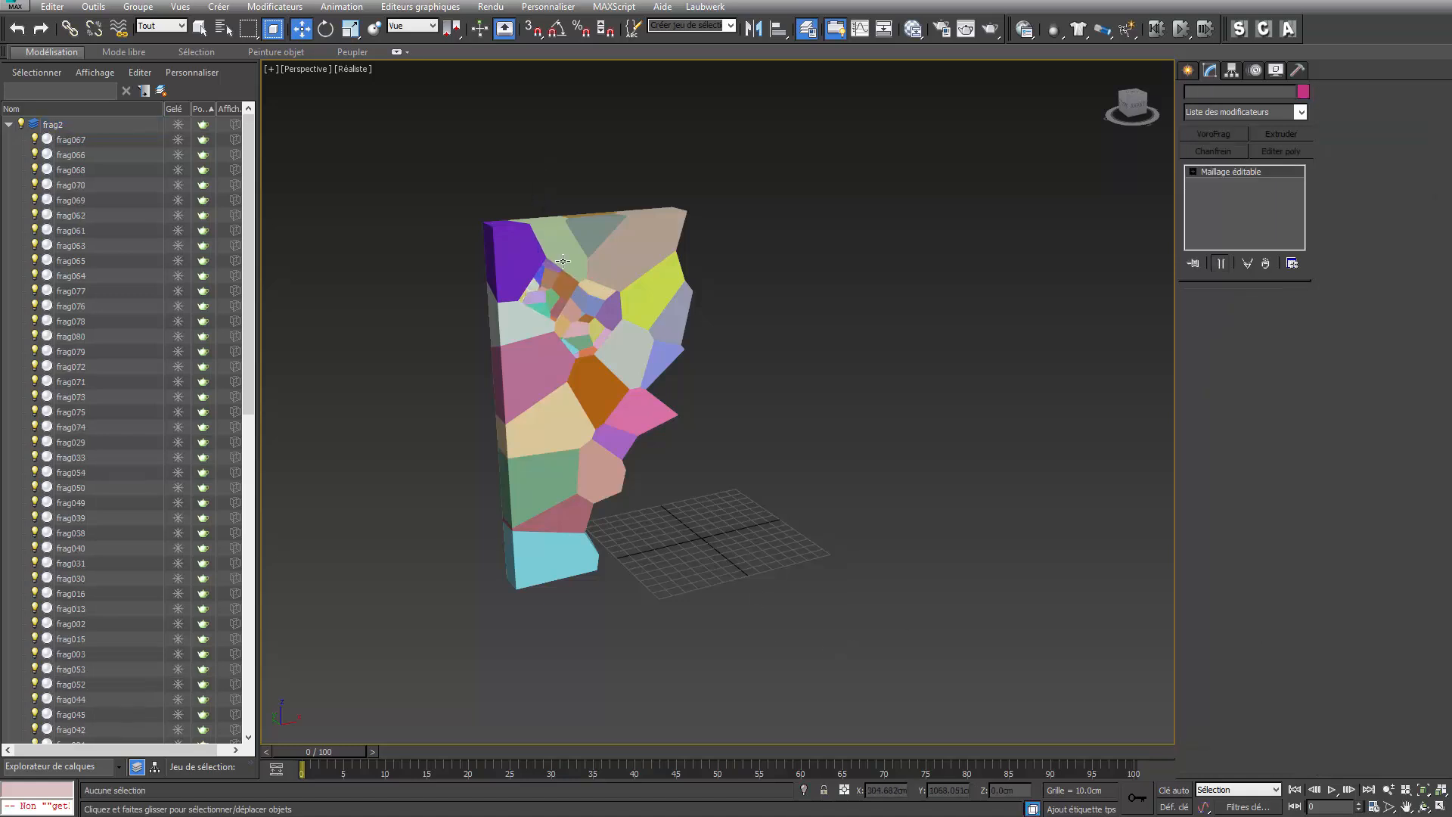
left_click(1216, 134)
left_click_drag(1284, 358, 1278, 349)
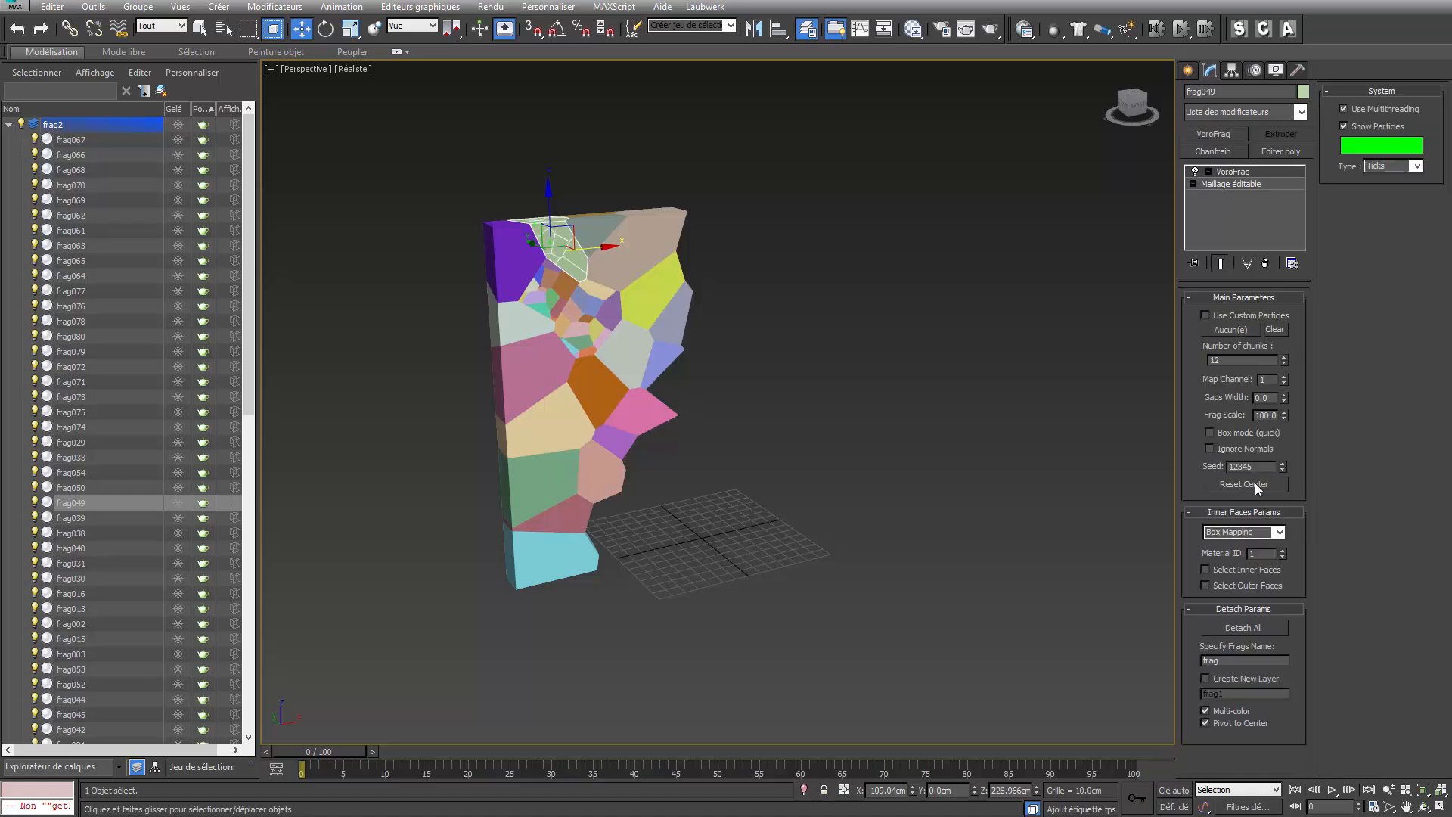
left_click(1239, 627)
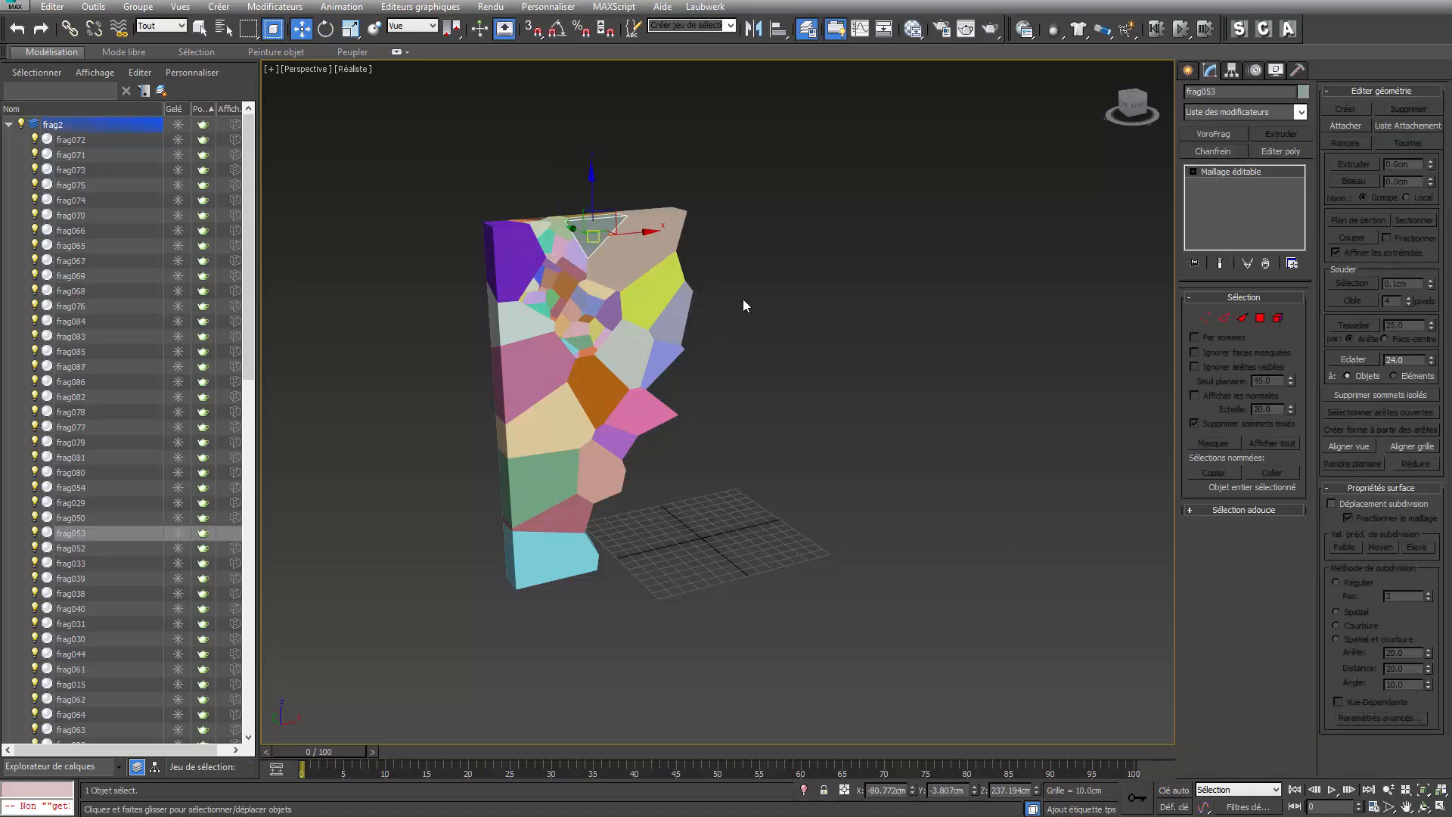
Fracture the grey-green fragment frag053 on the wall's top edge into 7 VoroFrag chunks, detach them all and delete the original
left_click(1212, 134)
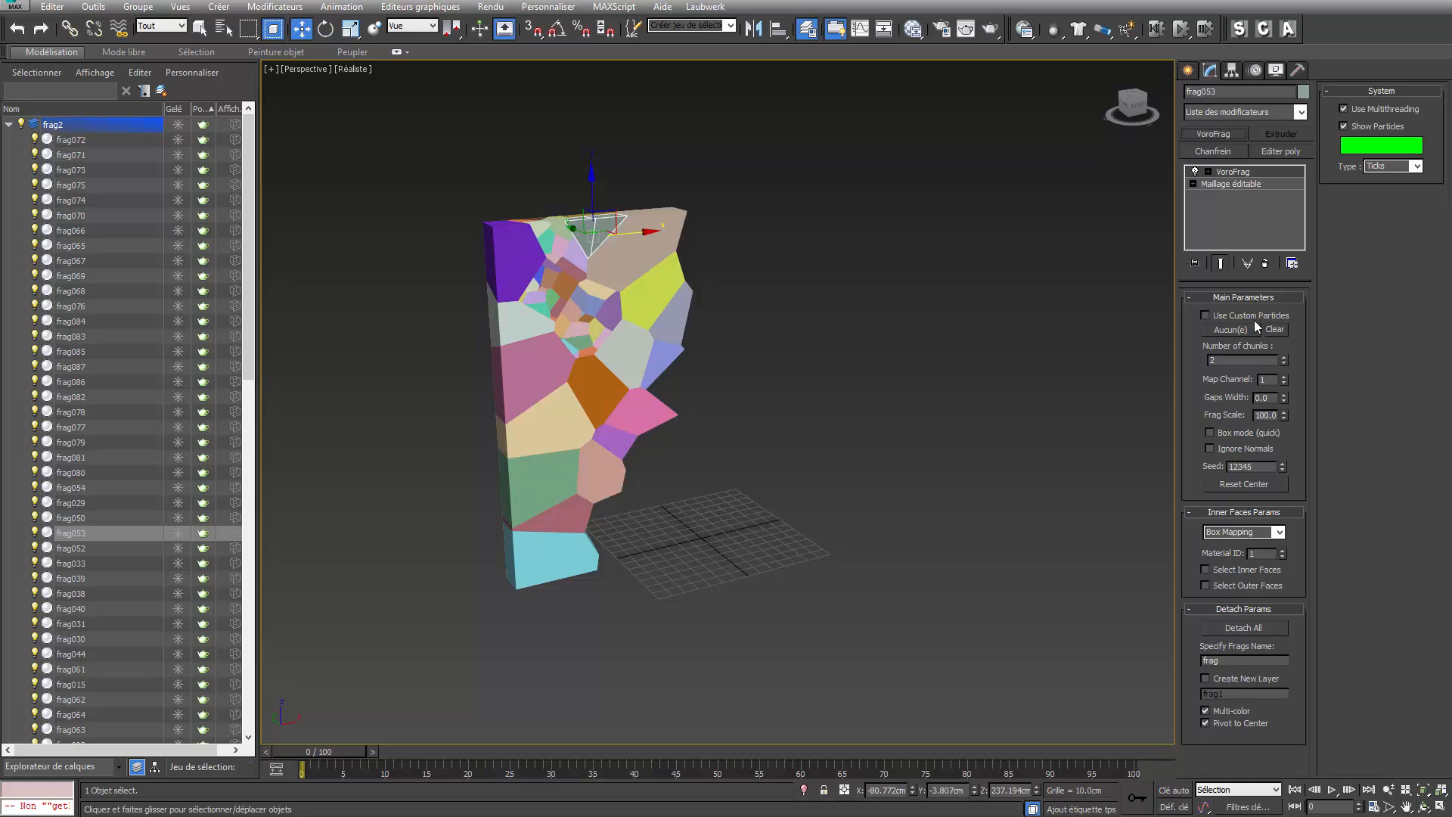
left_click_drag(1282, 361, 1282, 320)
left_click(1235, 629)
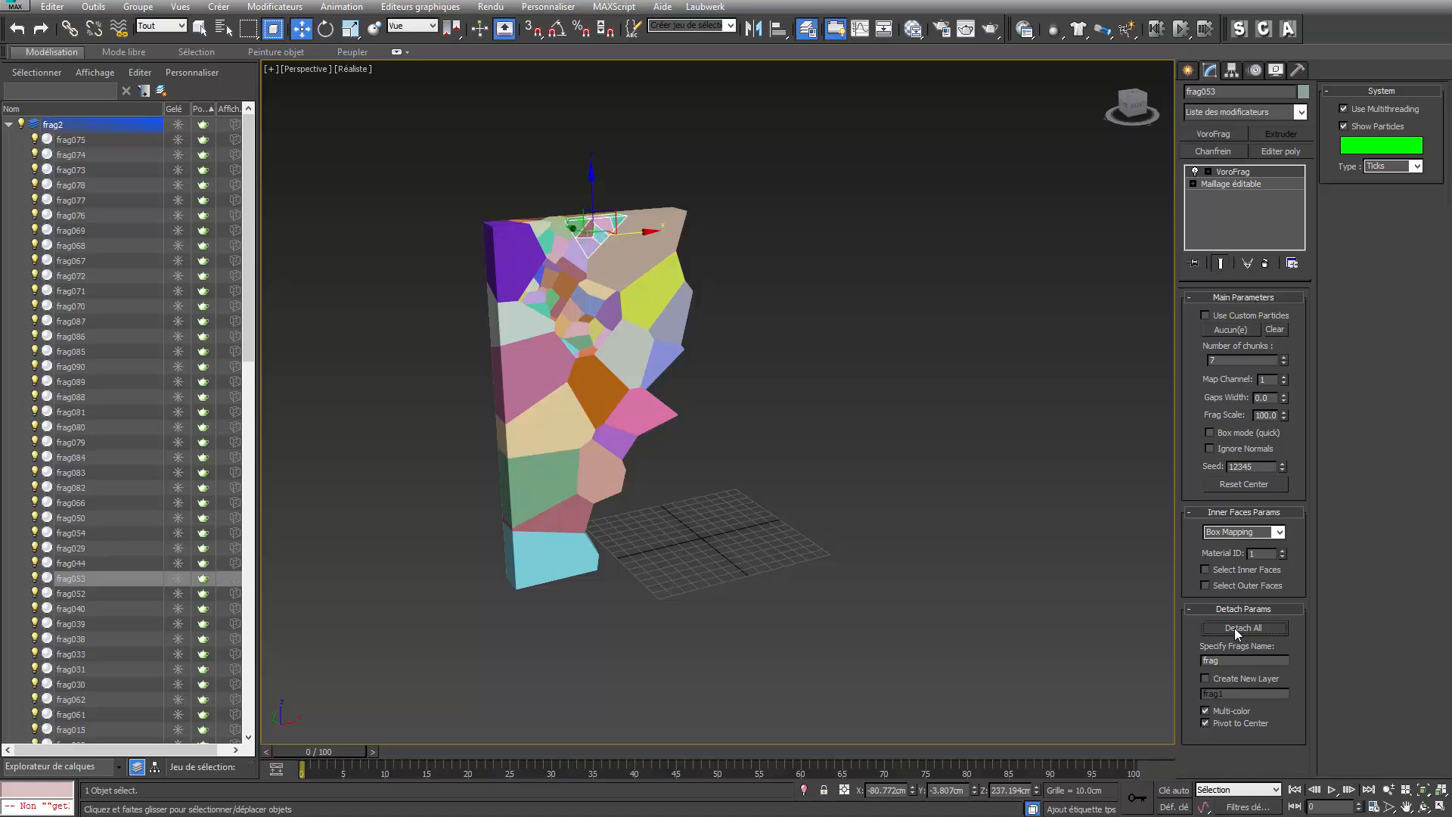
Break the beige top corner fragment frag054 into 13 VoroFrag chunks, detach them all and delete the original
left_click(646, 249)
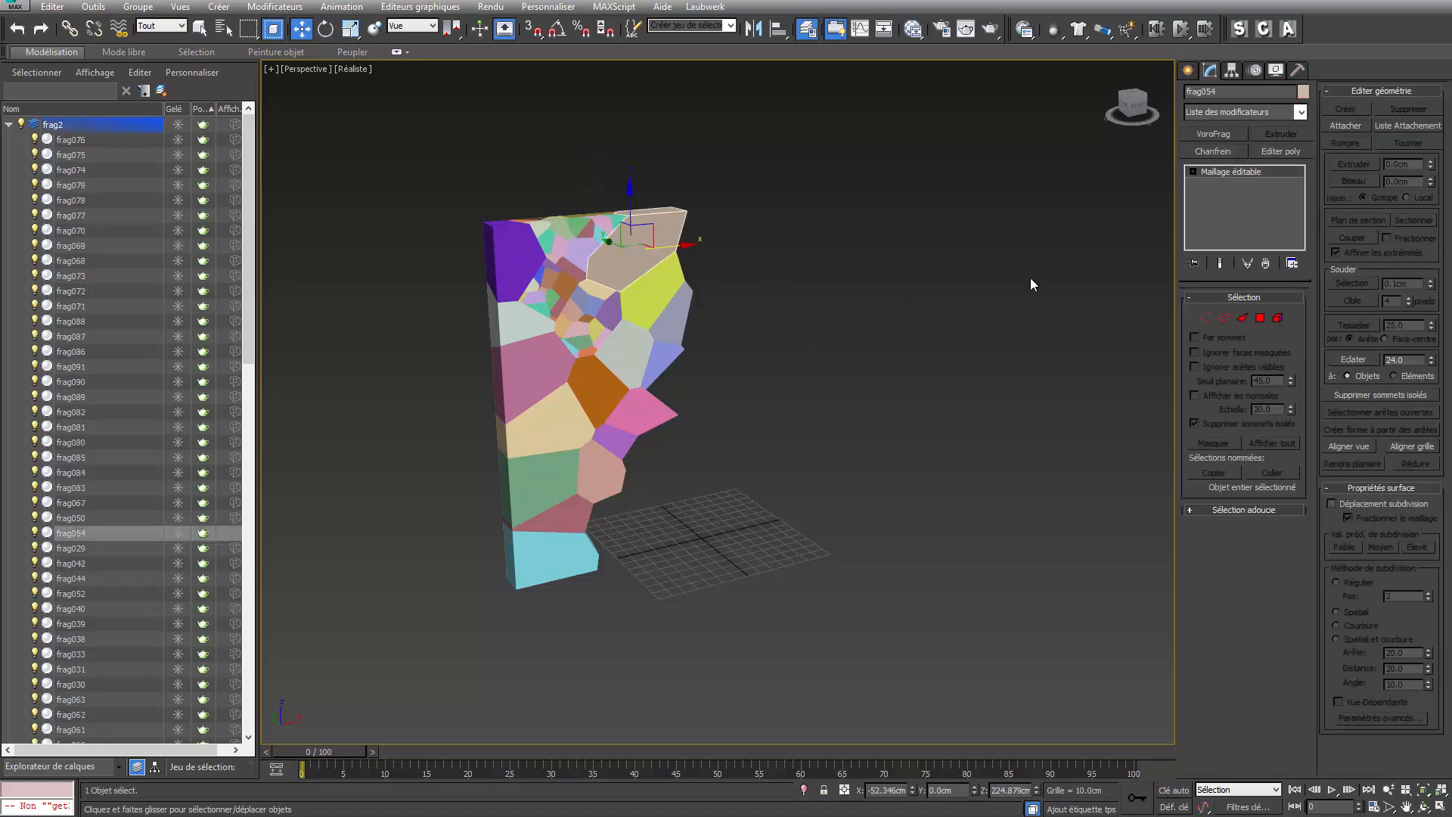
left_click(1210, 133)
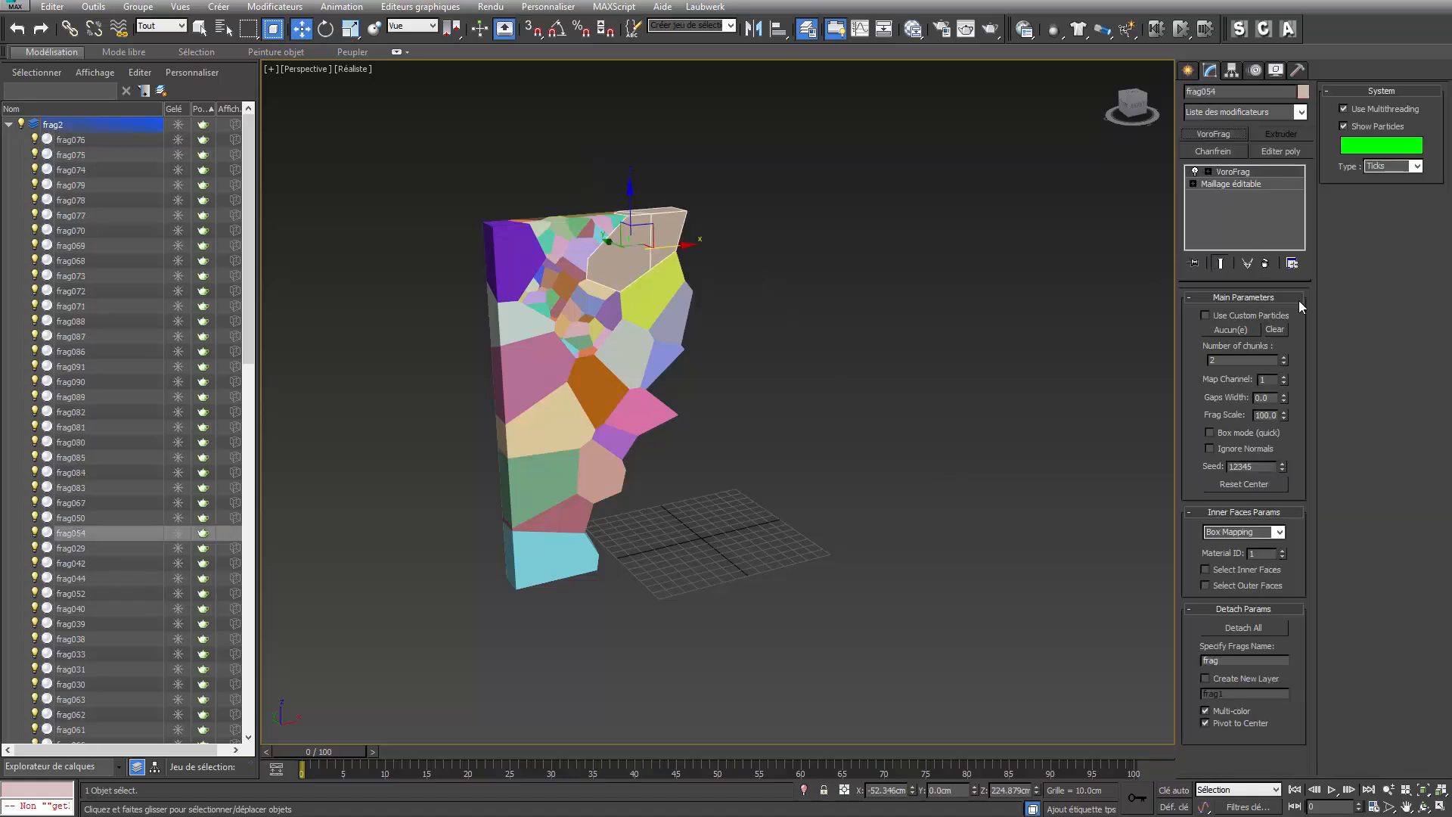
left_click_drag(1282, 357, 1289, 273)
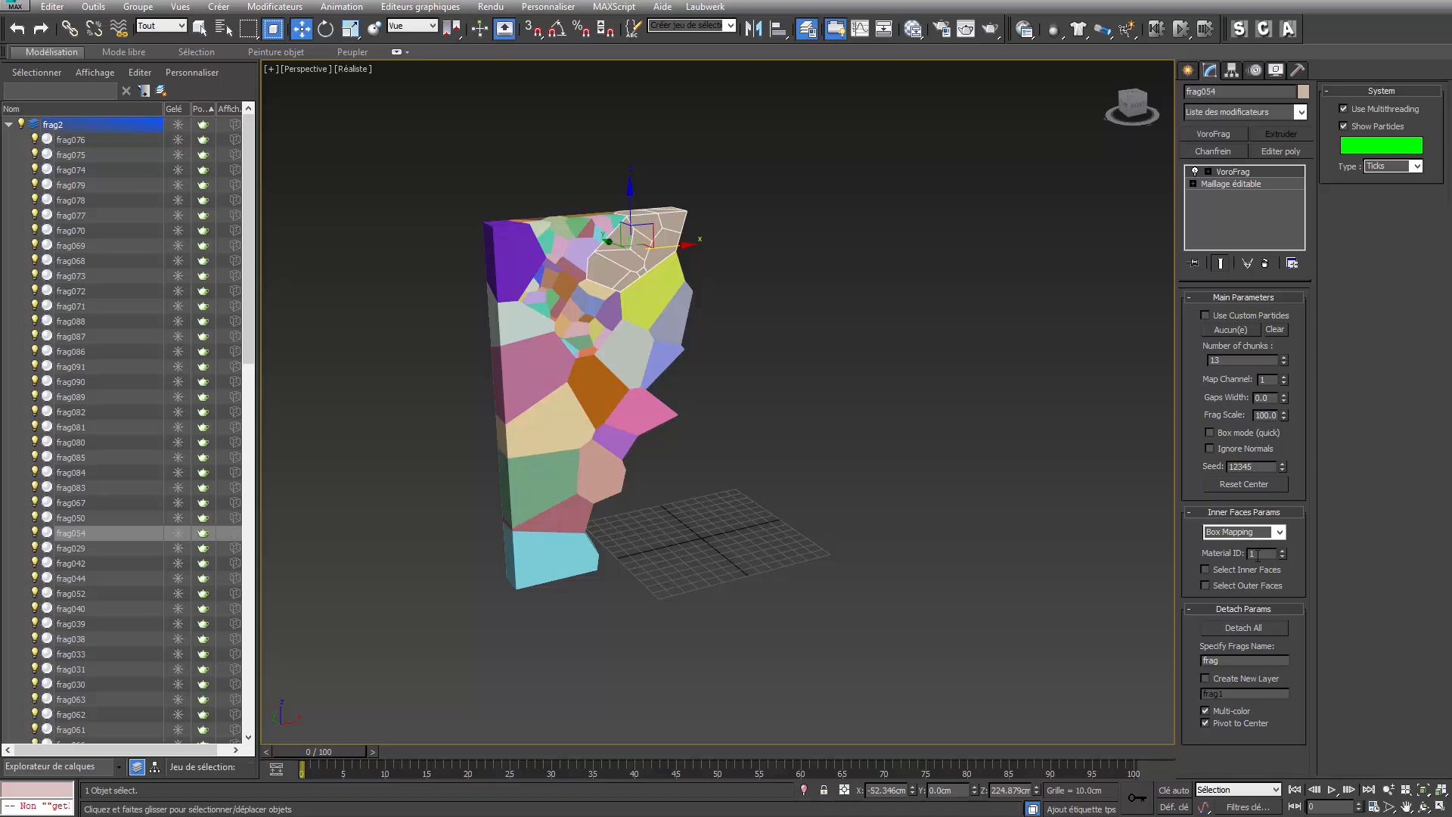
left_click(1221, 628)
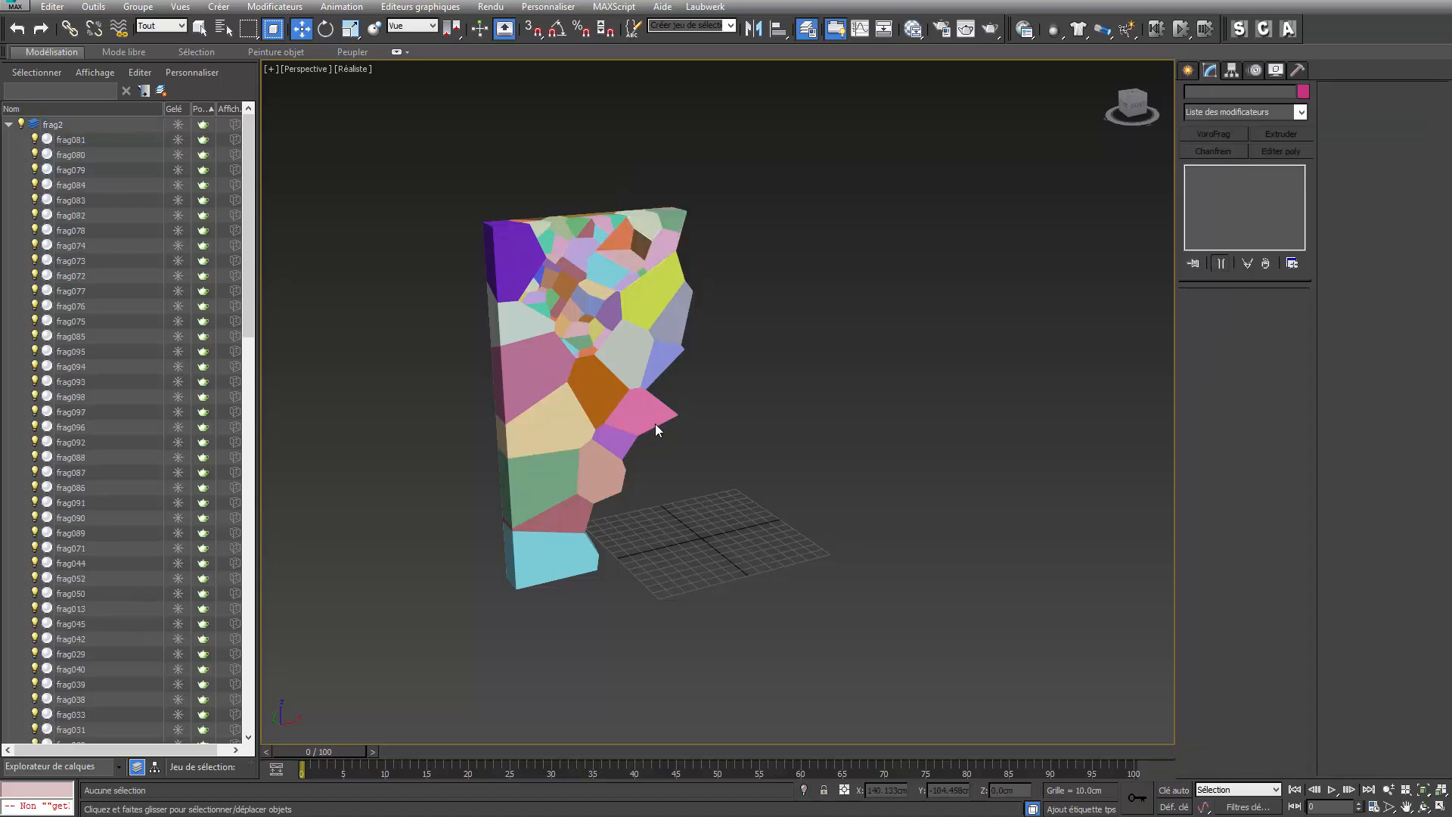
Fracture the purple corner fragment frag050 with VoroFrag using more chunks, detach them all and delete the original
left_click(512, 260)
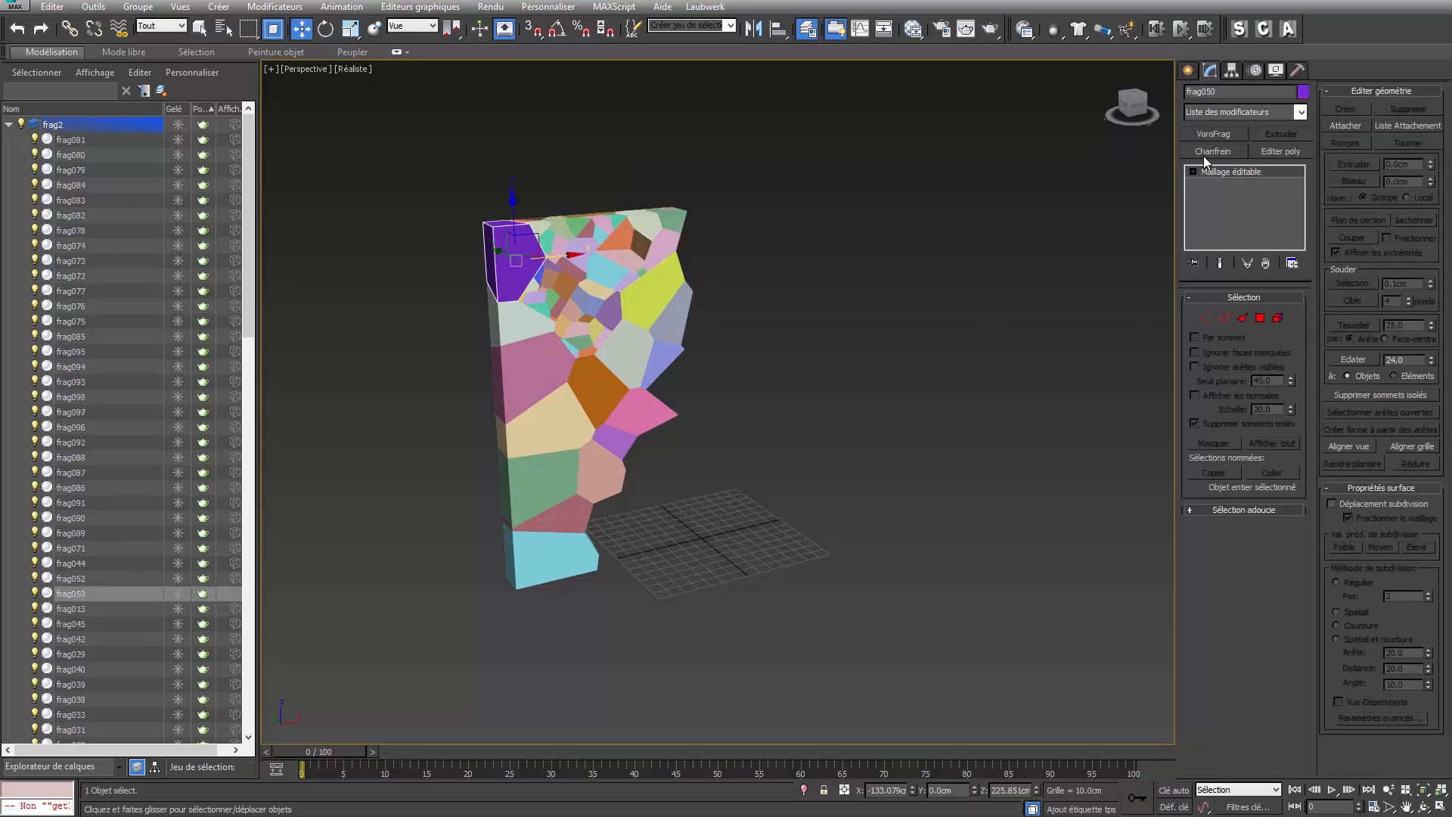
left_click(1211, 131)
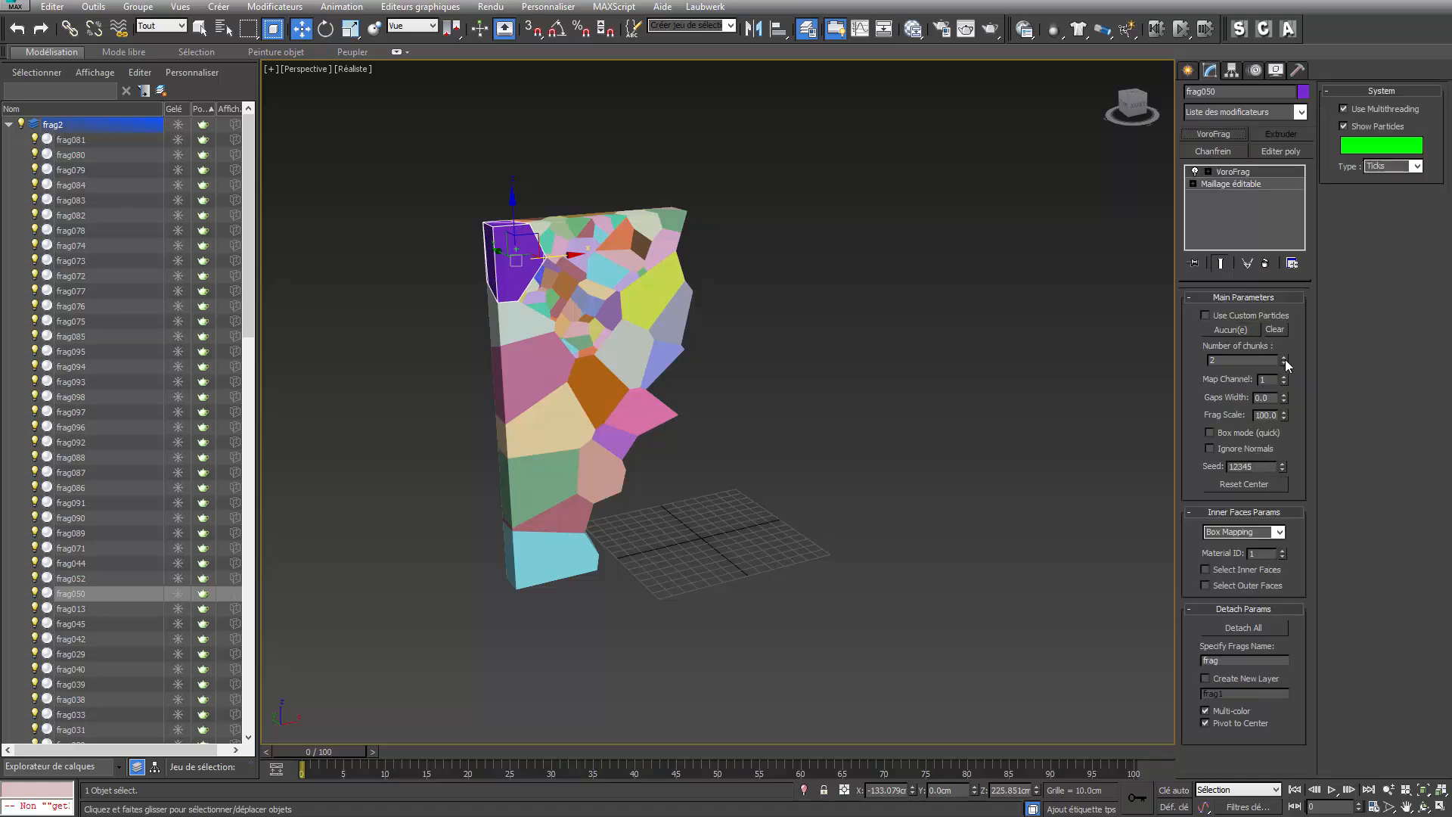
left_click_drag(1284, 360, 1267, 291)
left_click(1255, 625)
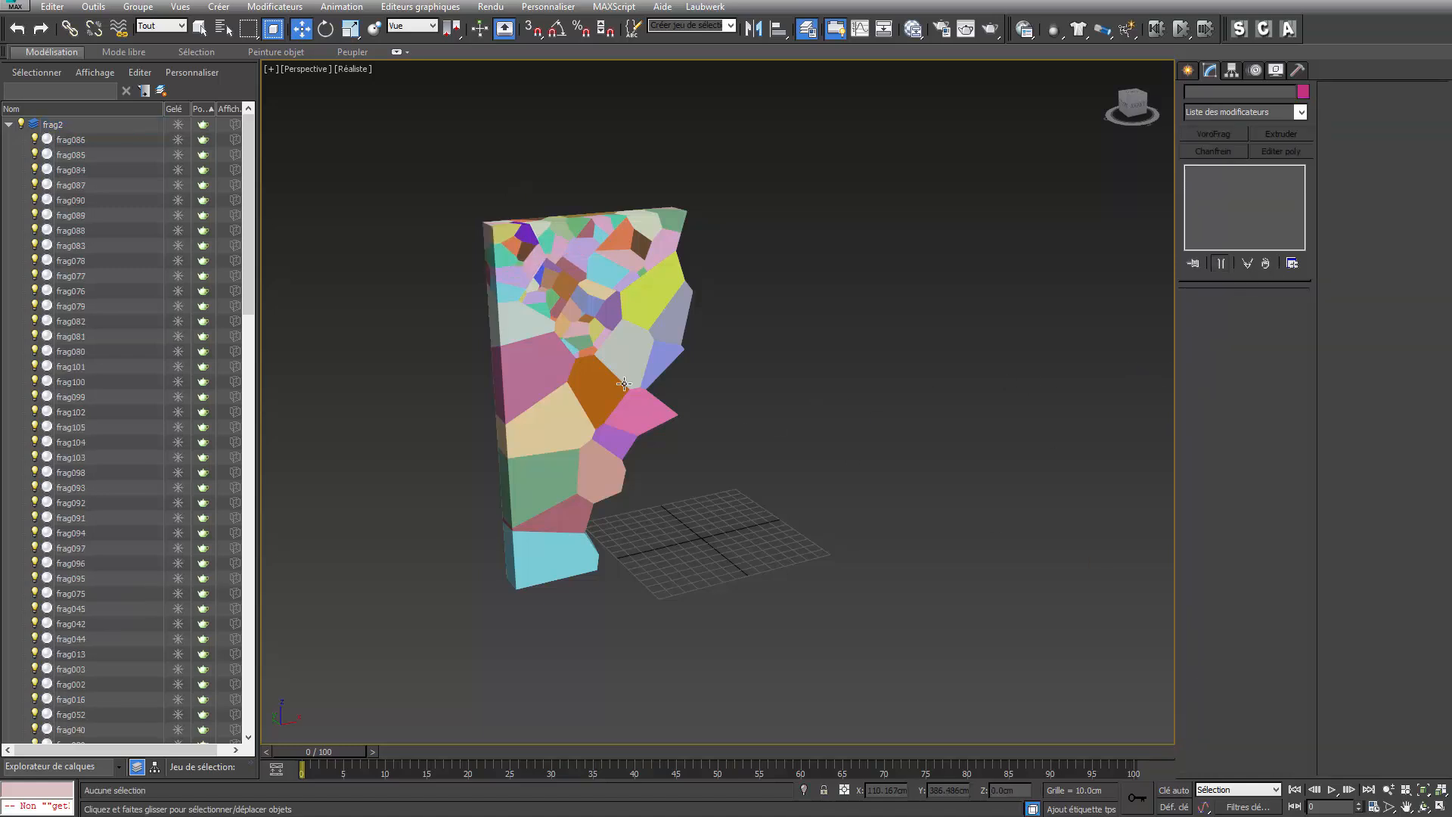
Split the yellow fragment frag044 on the wall's broken edge into 2 VoroFrag chunks, detach both and delete the original
left_click(531, 319)
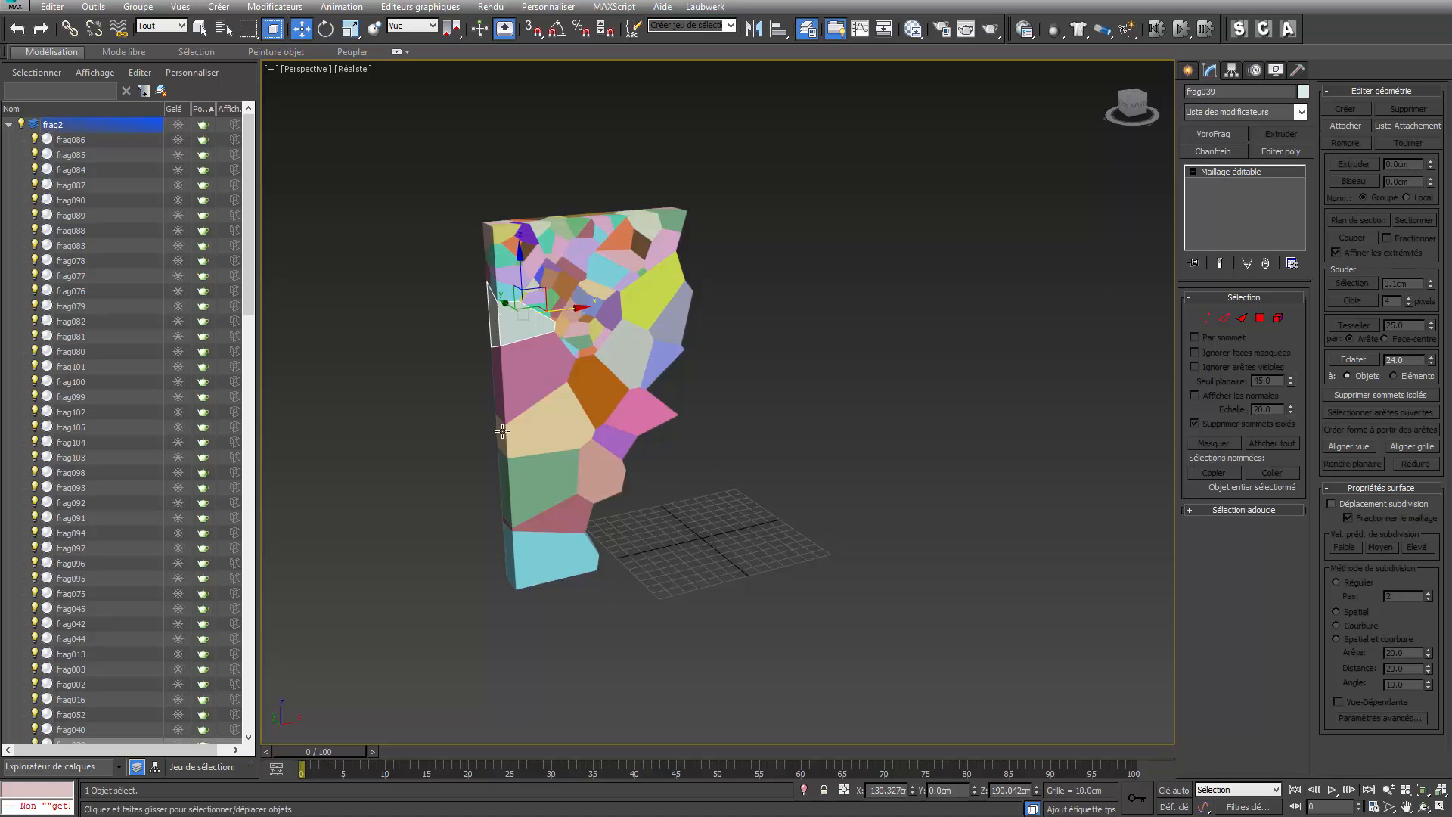
middle_click_drag(755, 306, 638, 194, "alt")
mouse_move(670, 310)
middle_mouse_down("alt")
mouse_move(648, 337)
mouse_move(726, 330)
mouse_move(679, 304)
middle_mouse_up("alt")
left_click(678, 304)
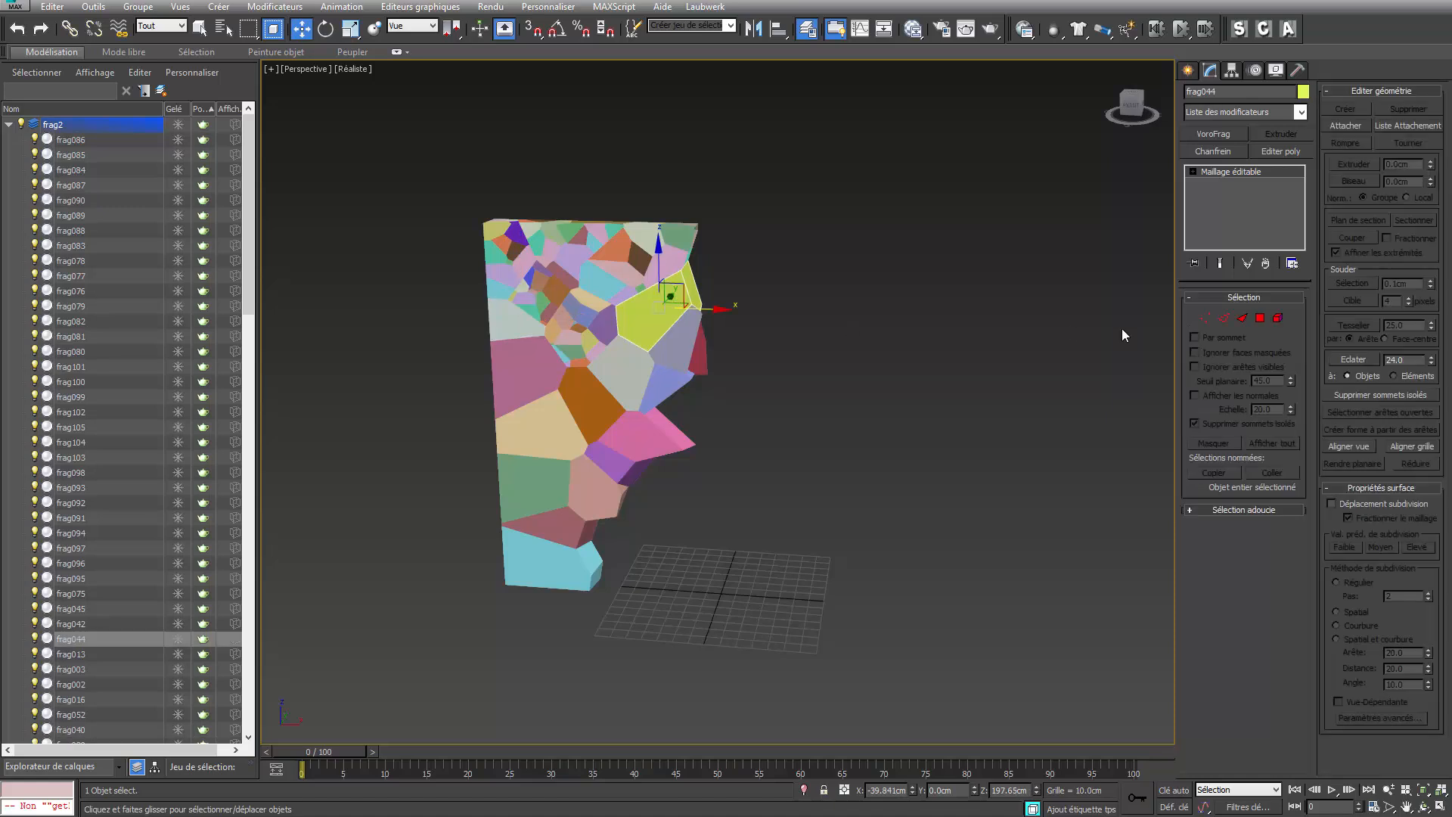
left_click(1213, 134)
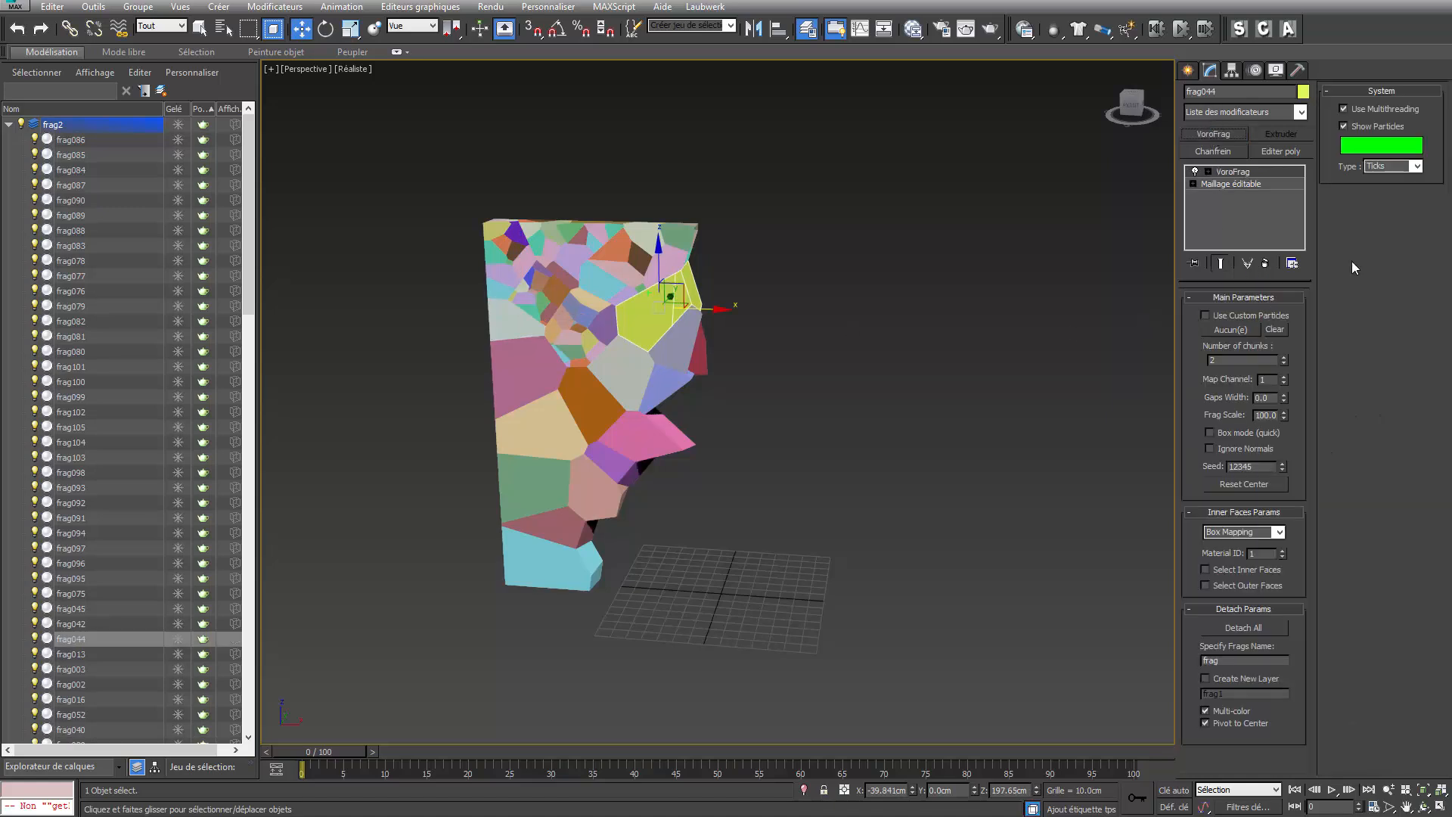
left_click(1245, 627)
Fracture frag169, the dark pink piece beside the yellow fragment, with VoroFrag using more chunks, detach them all and delete the original
middle_click_drag(840, 281, 705, 282, "alt")
left_click(683, 278)
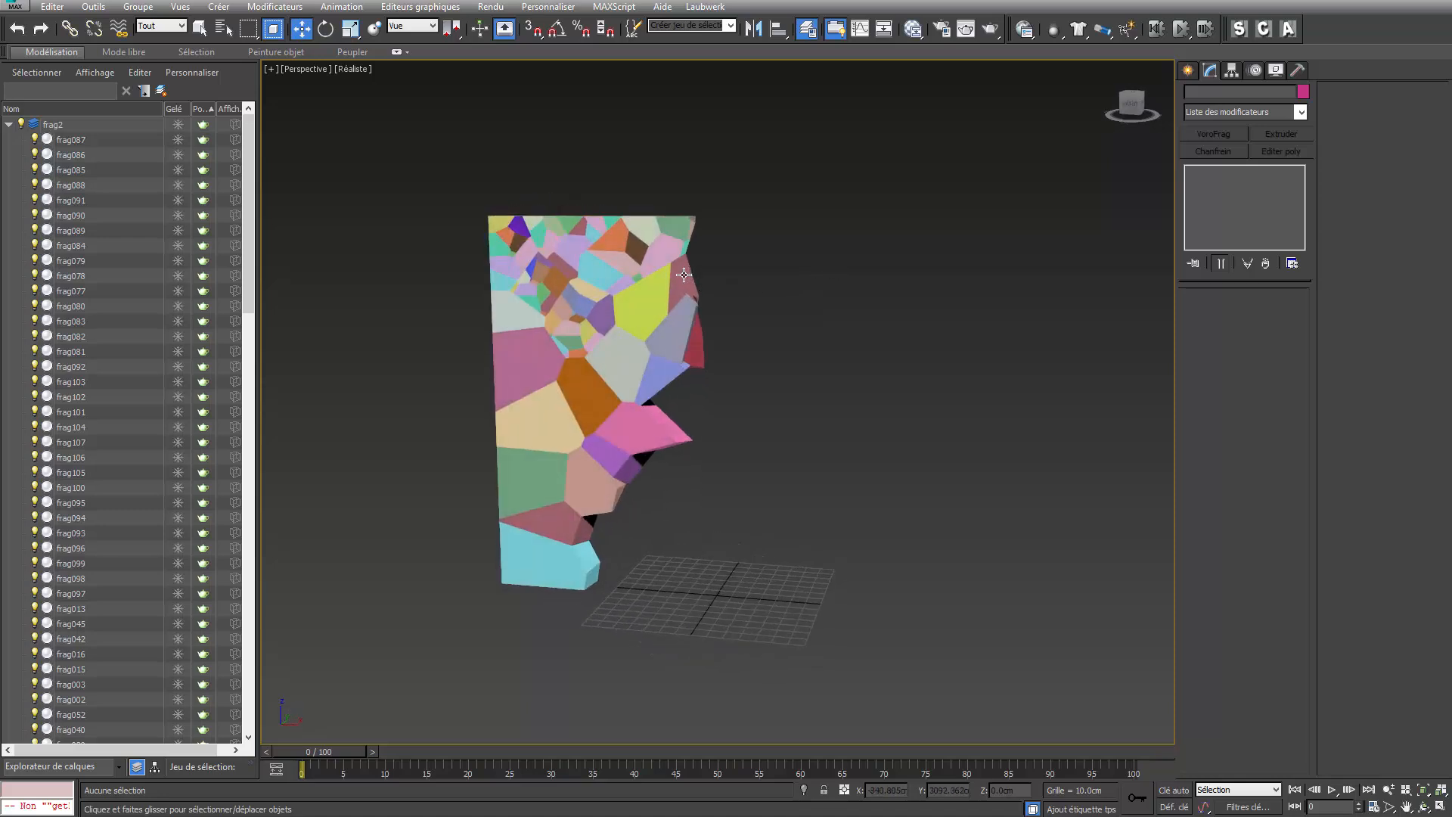
left_click(1210, 135)
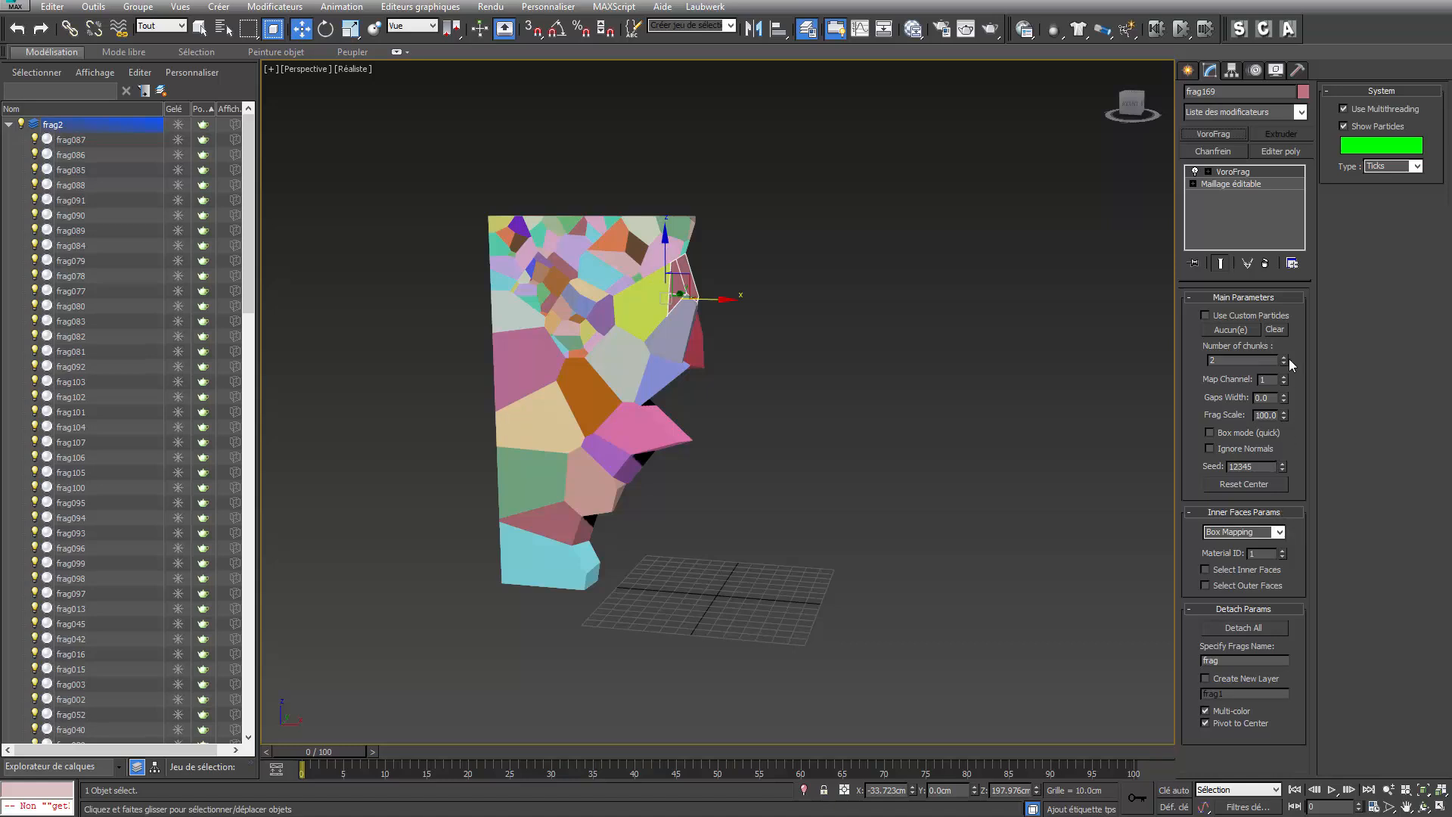
left_click_drag(1283, 362, 1286, 256)
left_click(1245, 628)
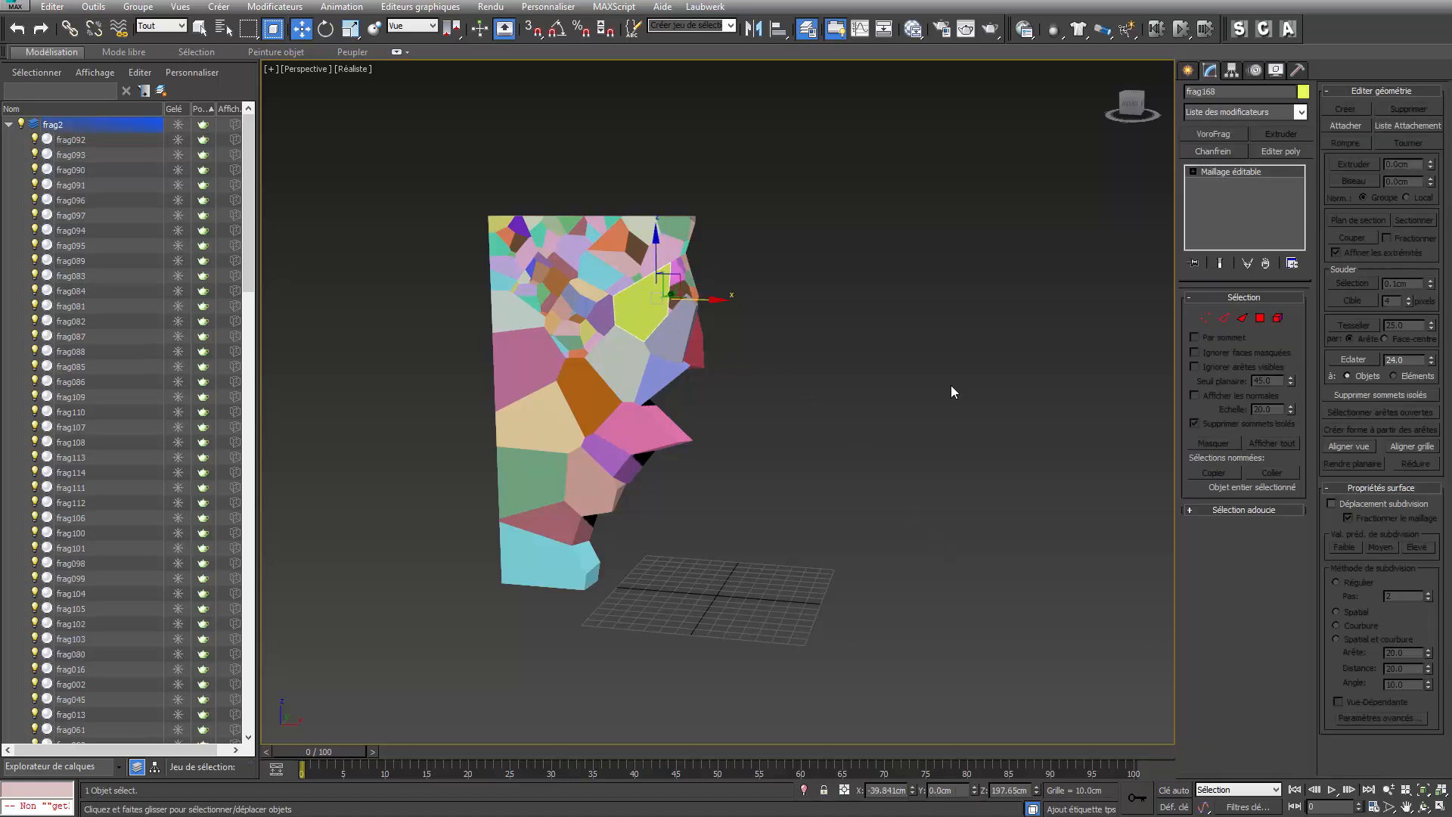
Fracture the remaining yellow piece frag168 with VoroFrag using more chunks, detach them all and delete the original
left_click(1198, 138)
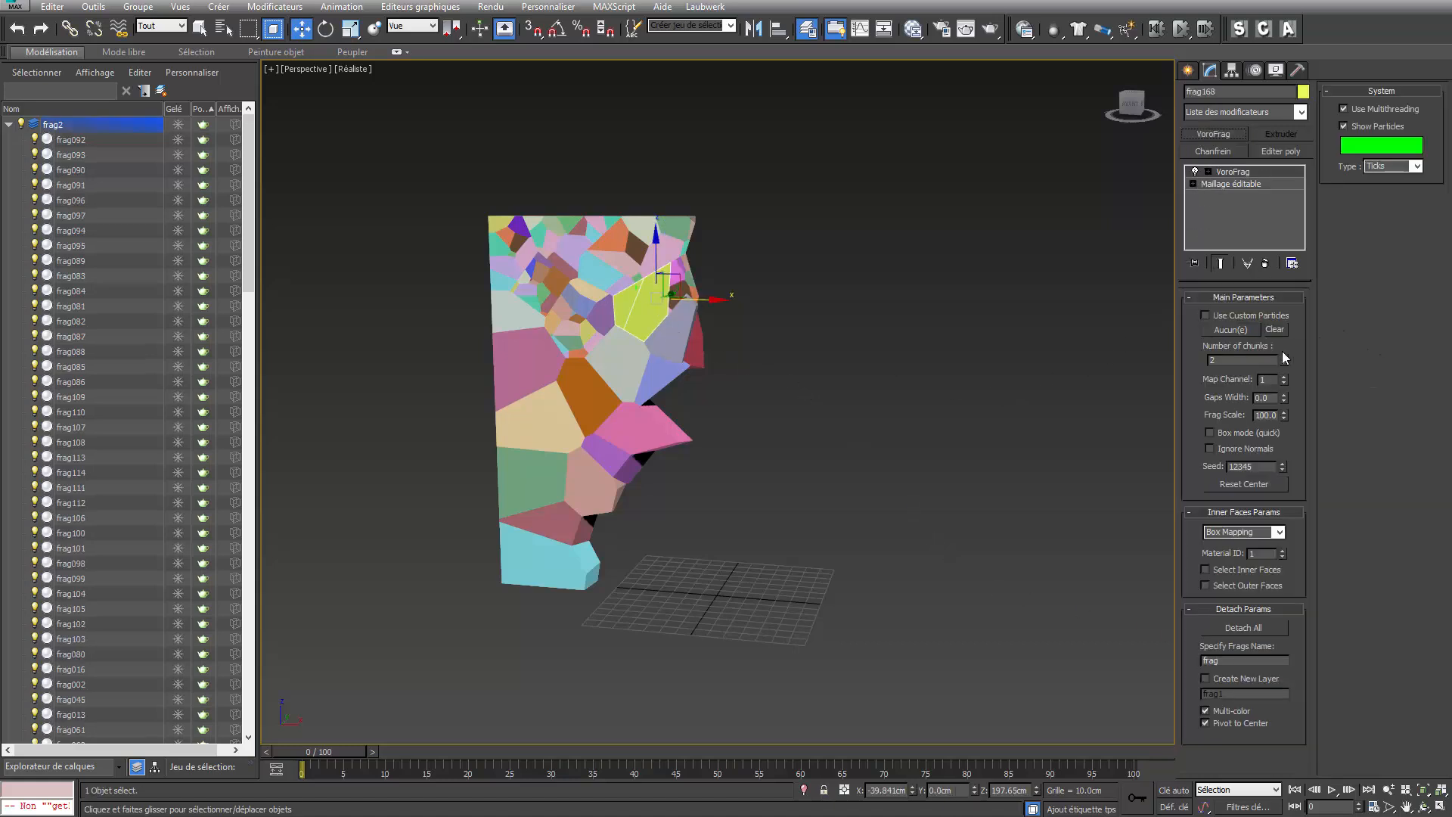
left_click_drag(1283, 360, 1292, 275)
left_click(1240, 627)
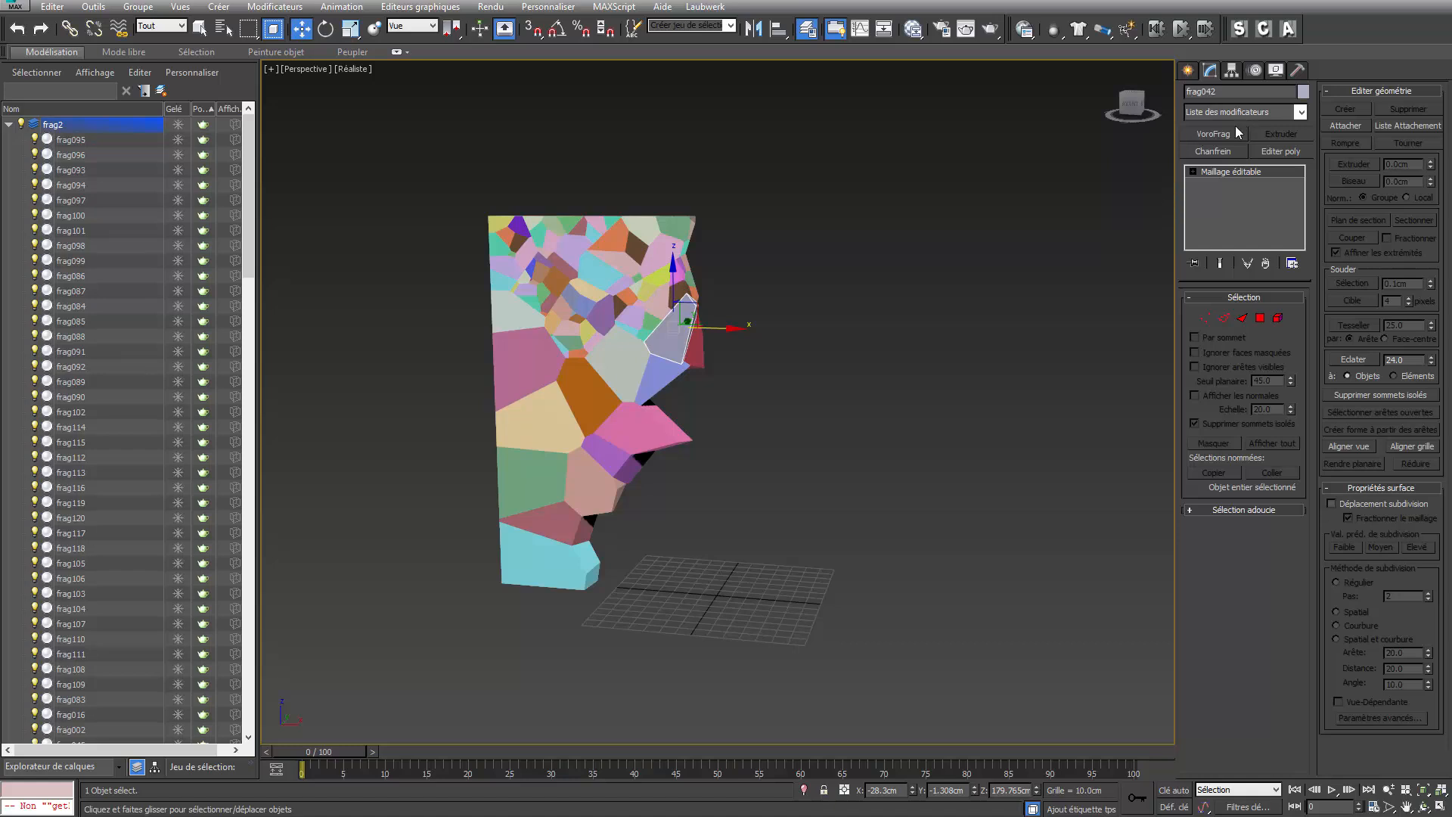
Fracture the grey-blue fragment frag042 below the yellow area into 10 VoroFrag chunks, detach them all and delete the original
left_click(1208, 133)
left_click_drag(1285, 360, 1284, 301)
left_click(1241, 629)
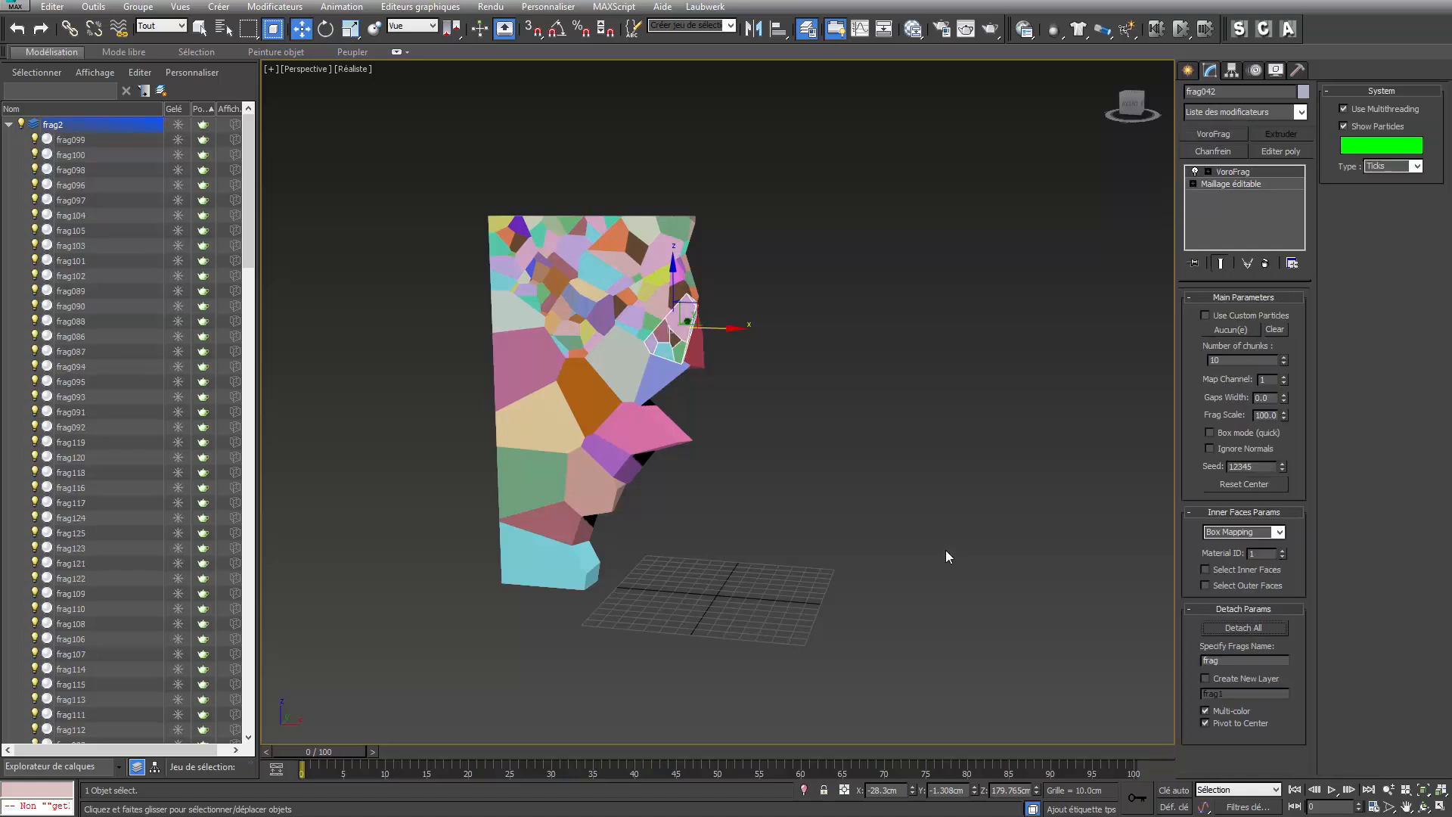
Break the light grey fragment frag040 in the middle of the wall into 13 VoroFrag chunks, detach them all and delete the original
left_click(626, 377)
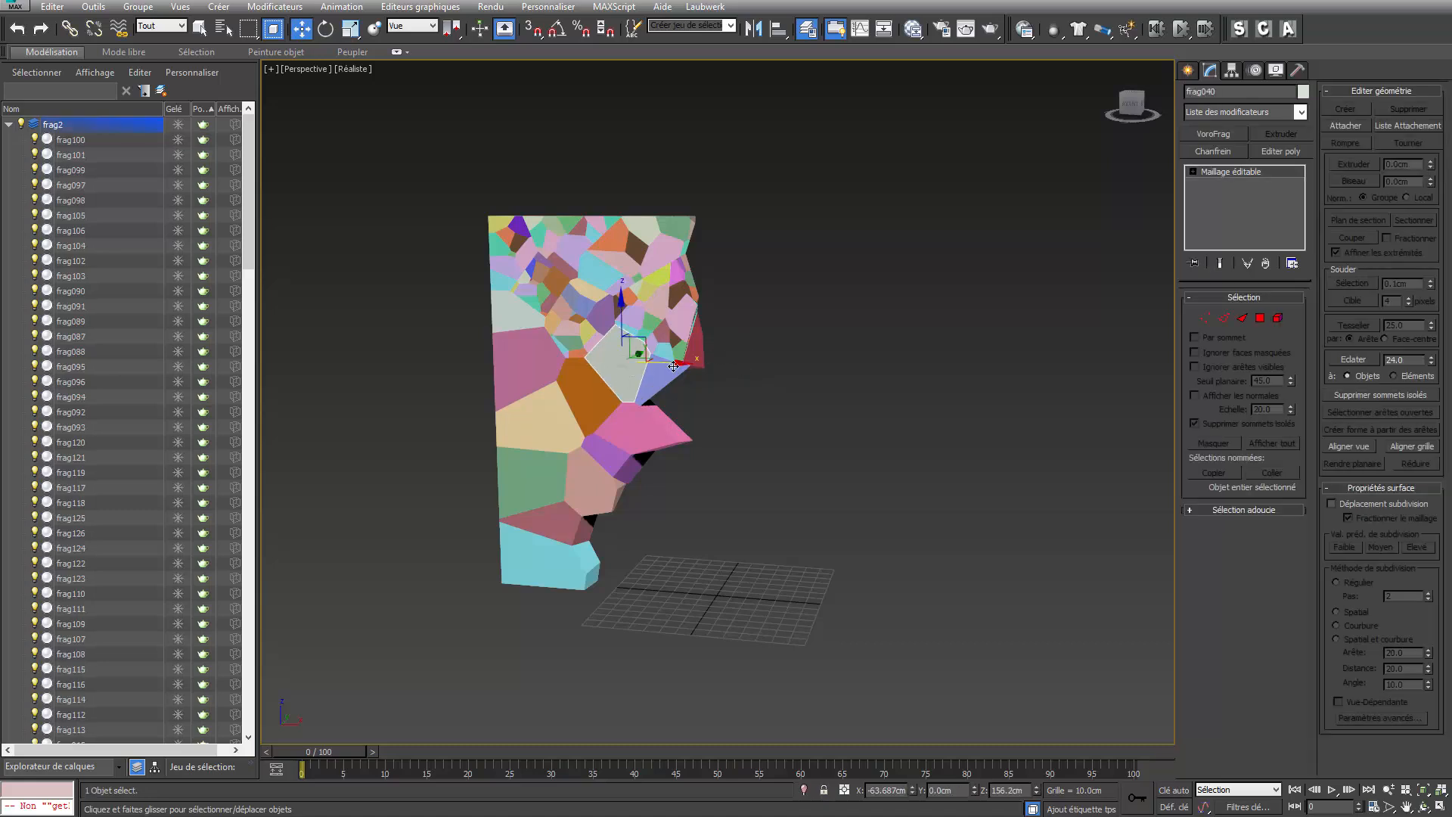
left_click(1207, 134)
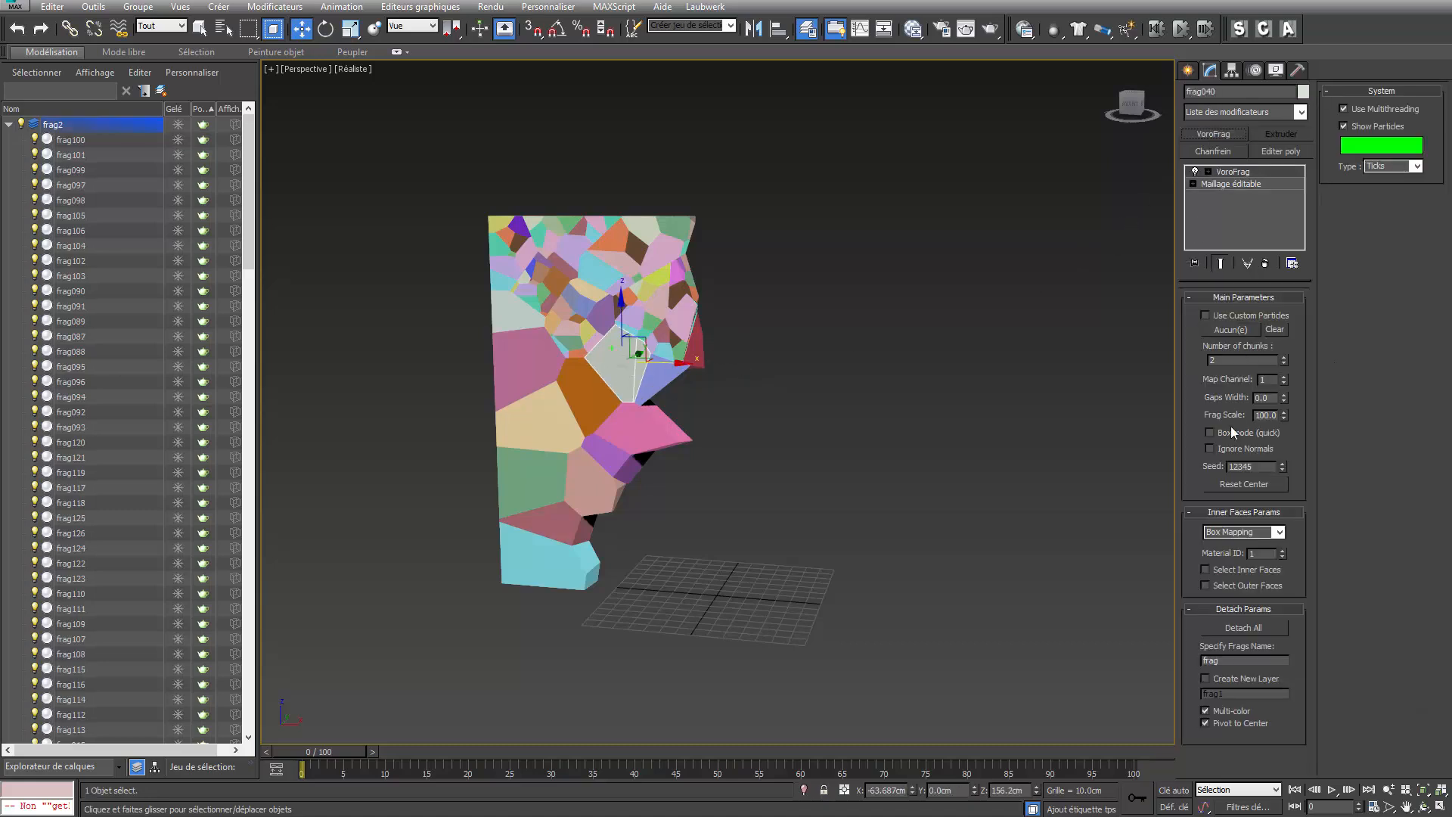
left_click_drag(1282, 362, 1284, 288)
left_click(1245, 628)
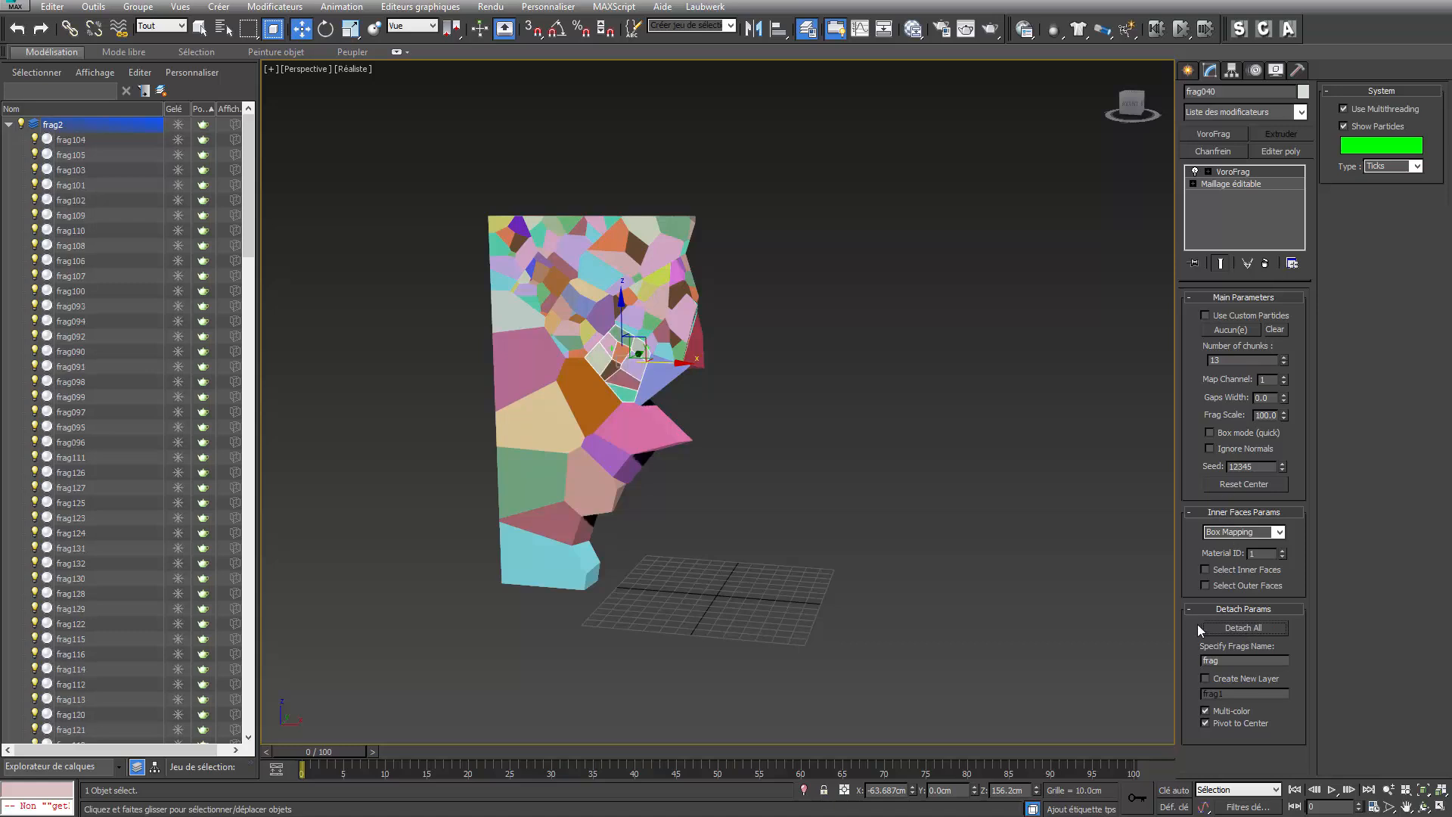
Fracture the pale fragment frag039 on the wall's straight side into 9 VoroFrag chunks, detach them all and delete the original
left_click(522, 307)
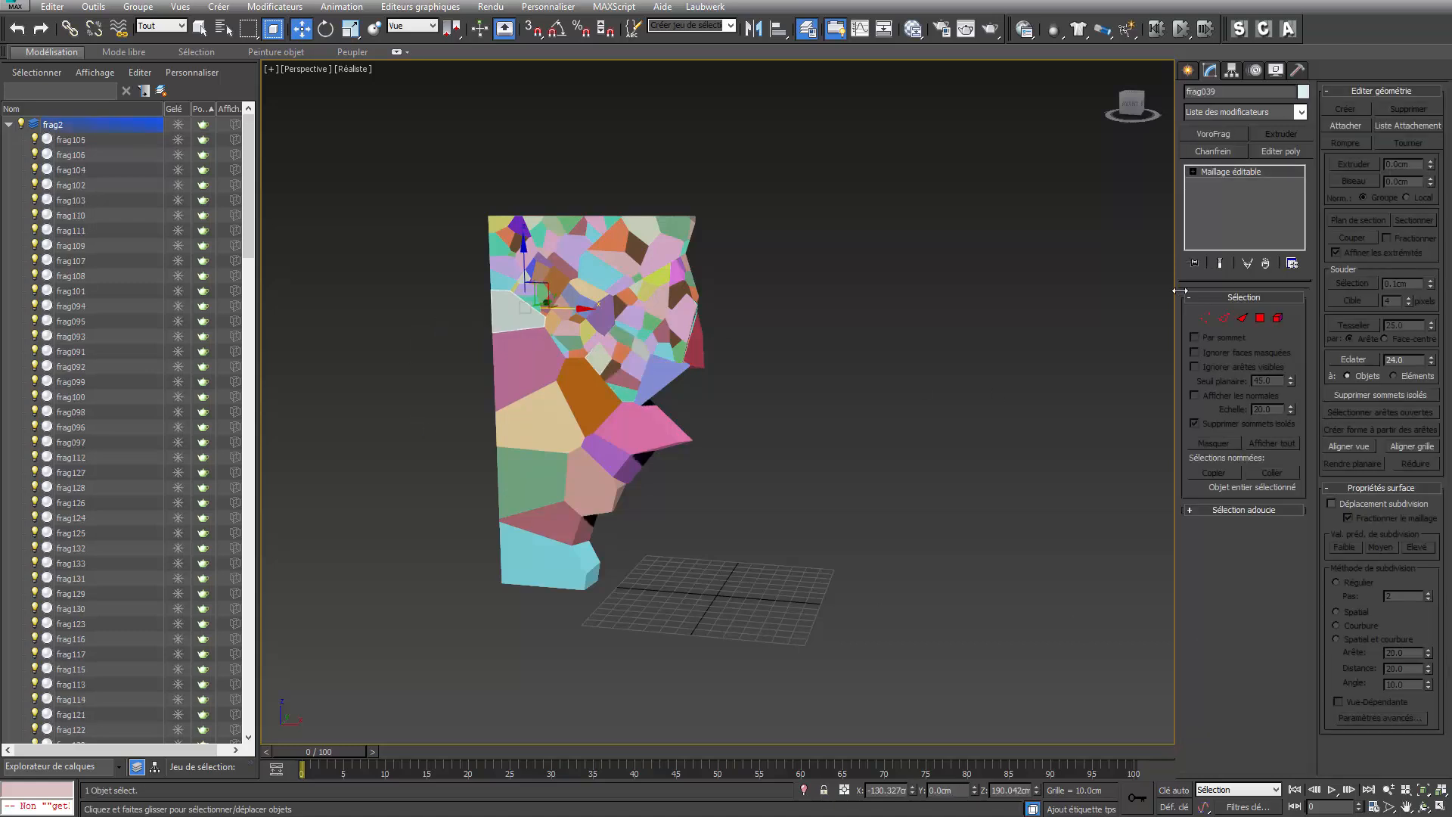
left_click(1203, 136)
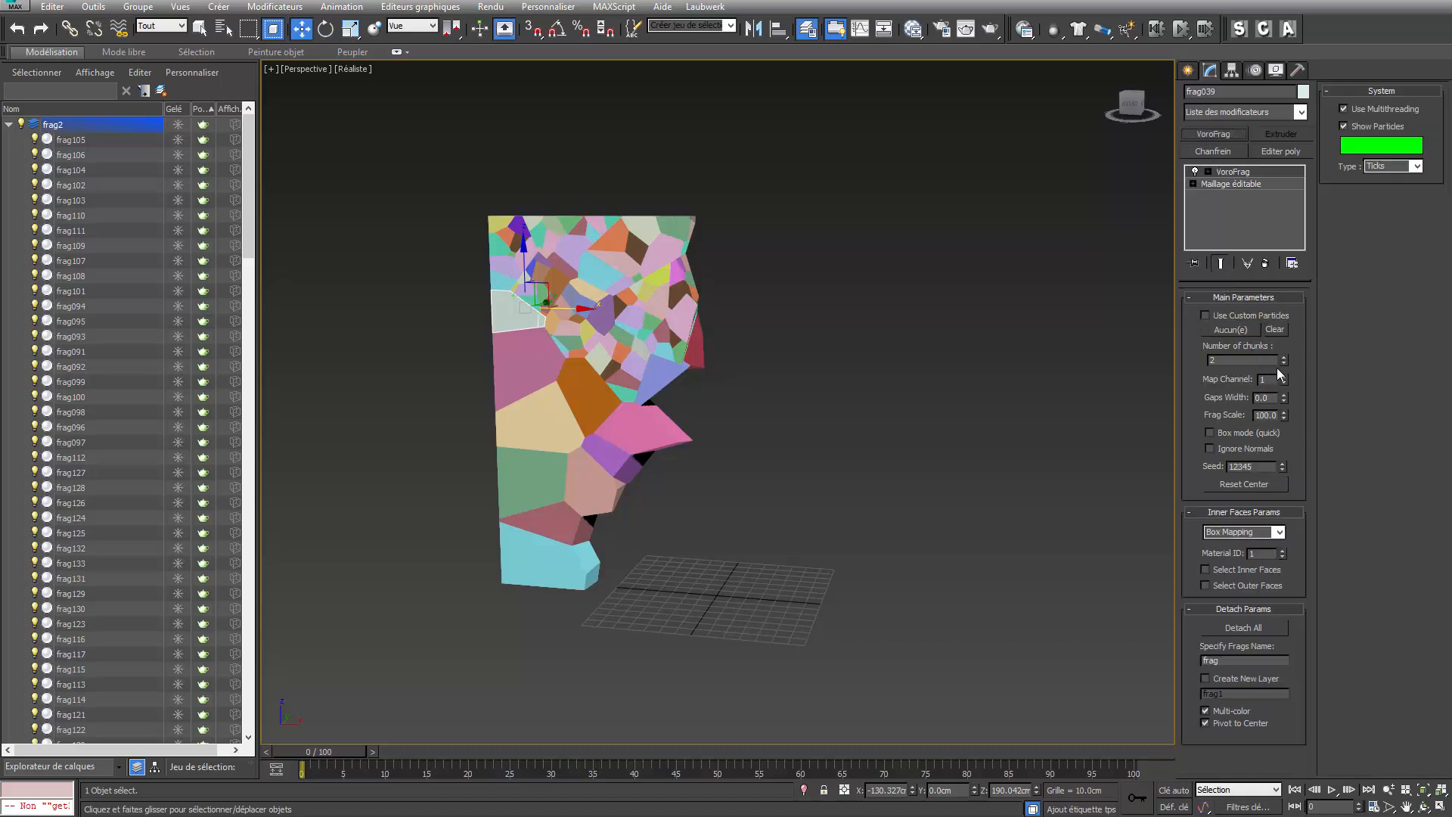
left_click_drag(1282, 360, 1280, 333)
left_click(1244, 628)
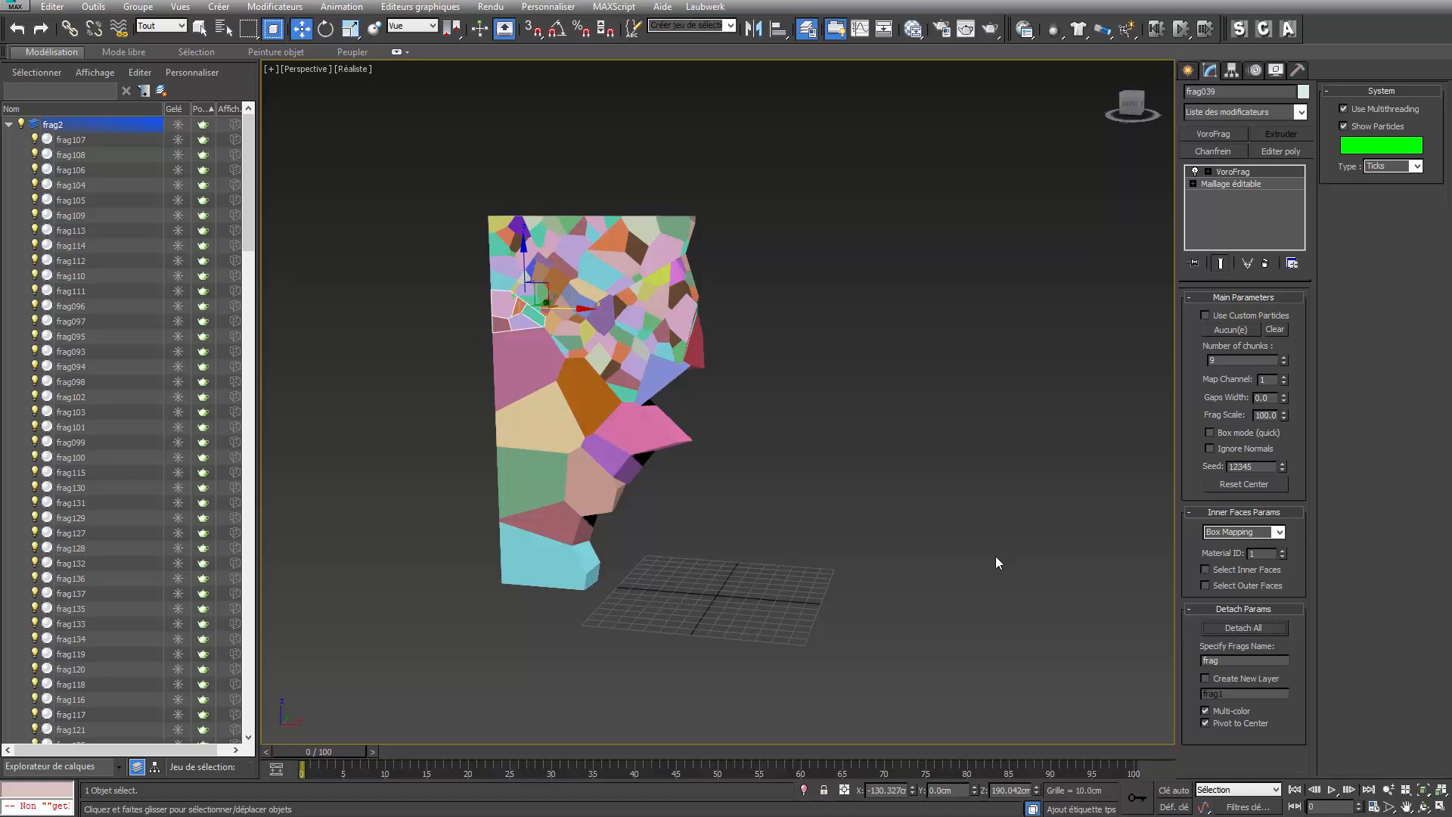
Fracture the mauve fragment frag038 on the wall's straight side with VoroFrag using more chunks, detach them all and delete the original
left_click(500, 344)
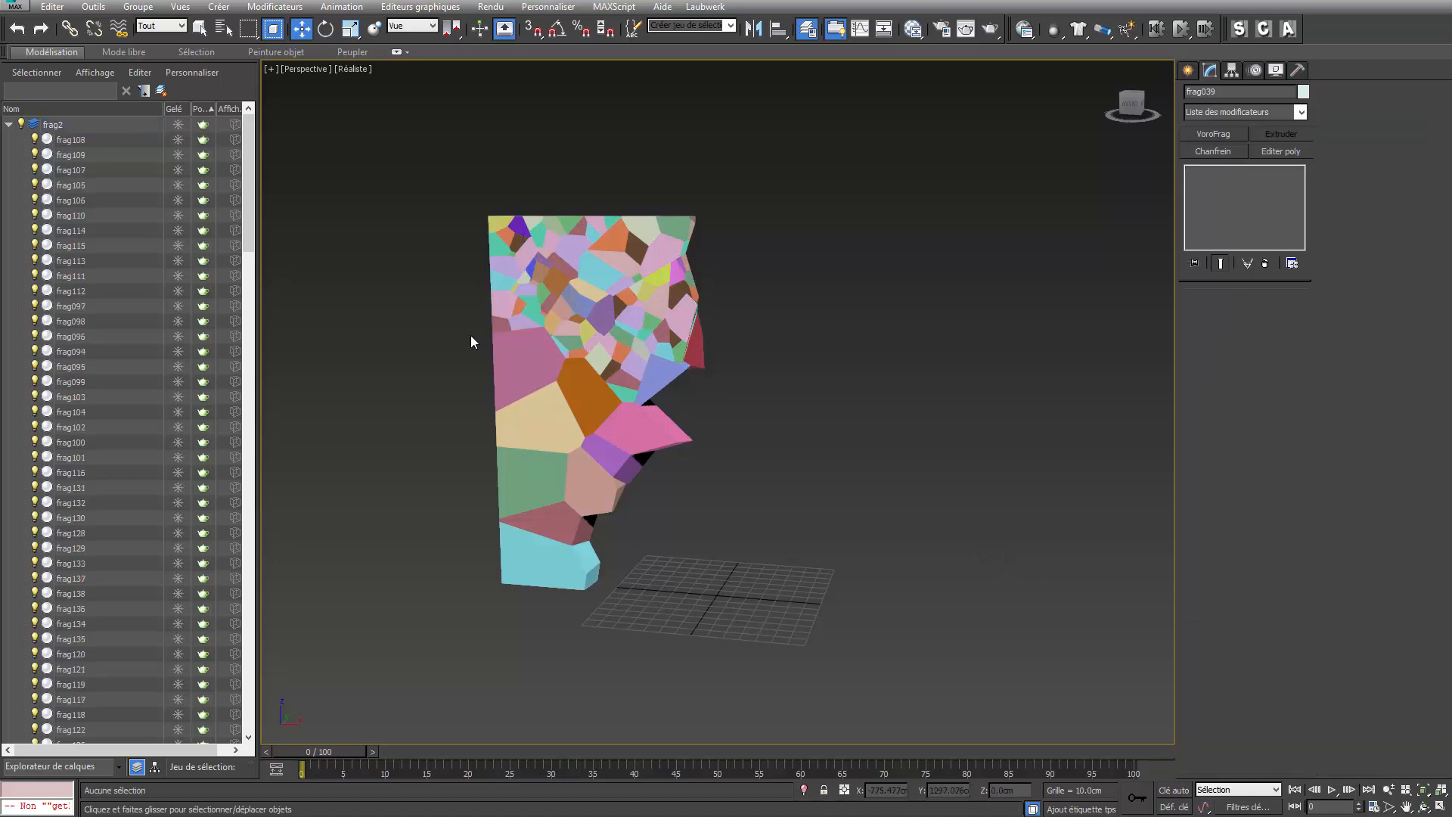
left_click(1201, 134)
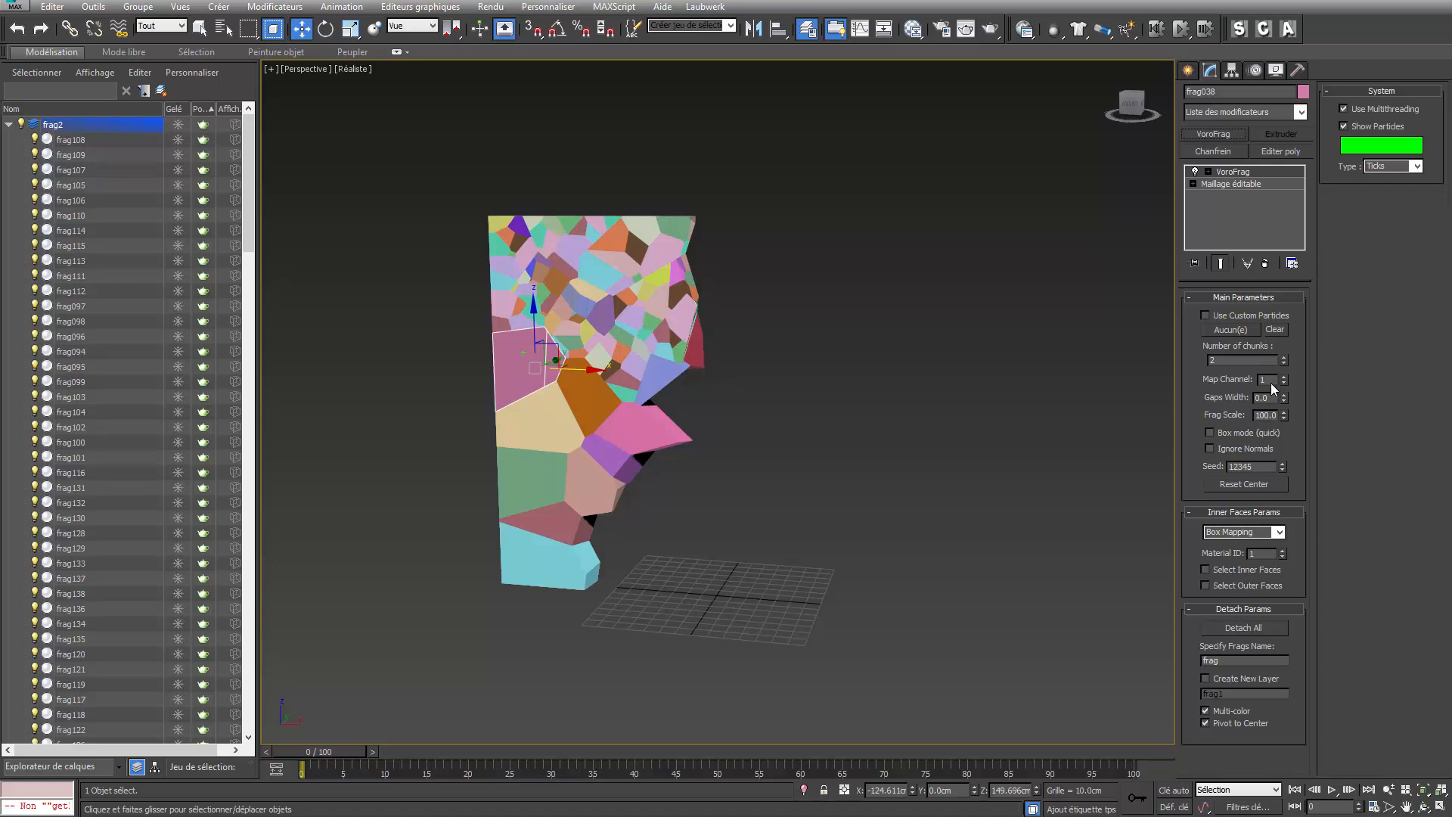
left_click_drag(1283, 358, 1277, 218)
left_click(1242, 627)
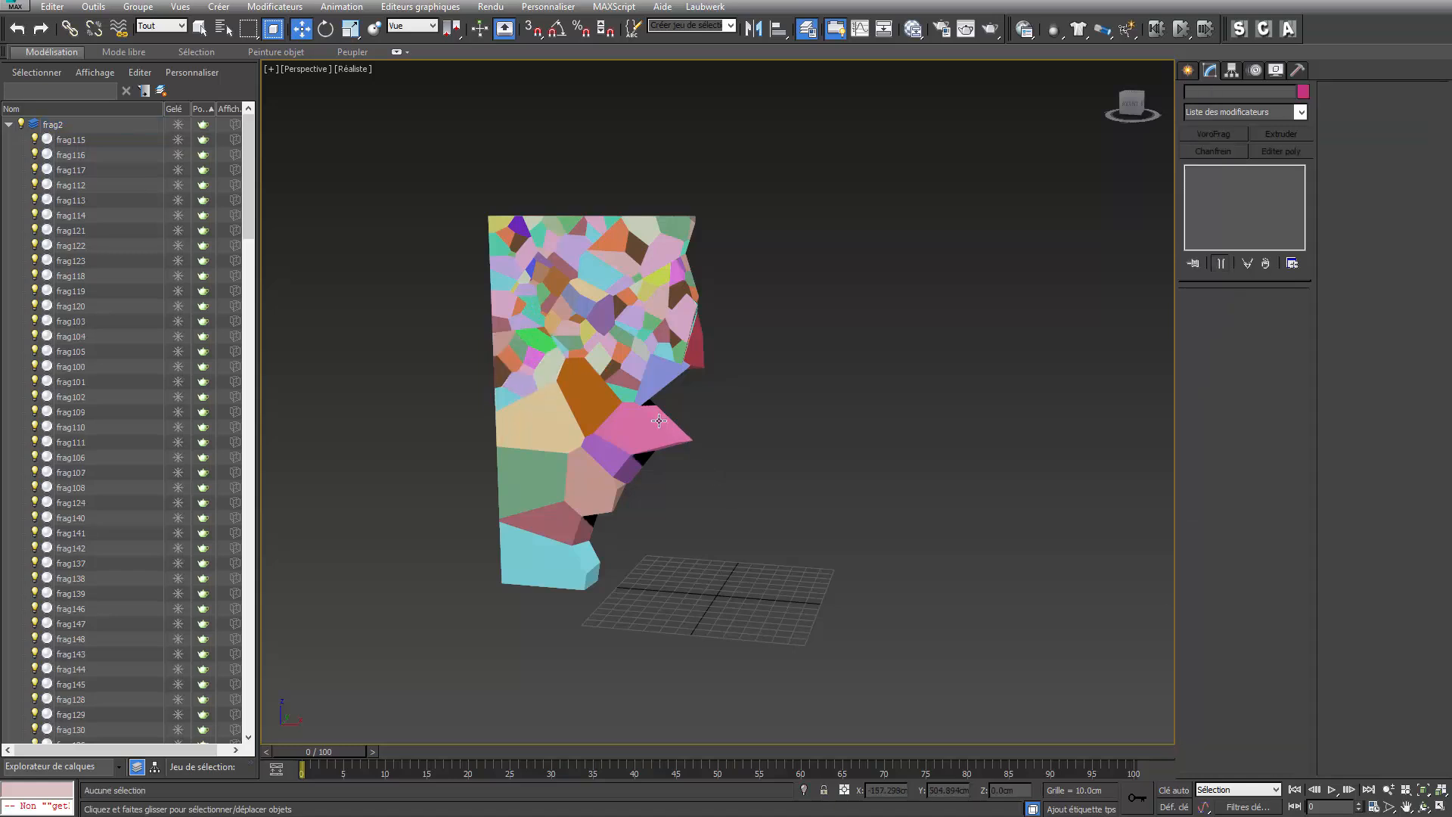
Fracture the orange fragment frag031 with VoroFrag using more chunks, detach them all and delete the original
left_click(1202, 135)
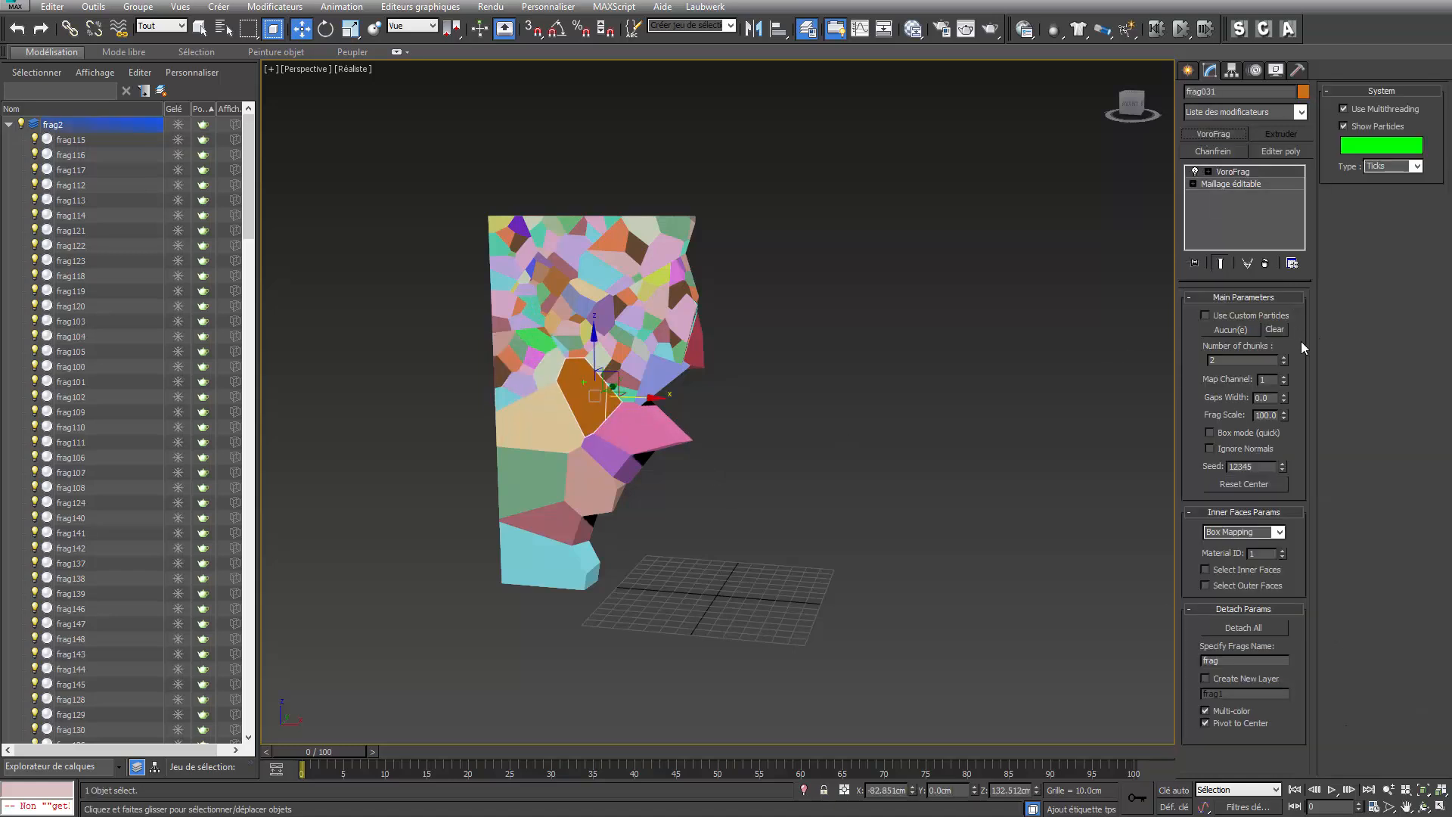
left_click_drag(1283, 357, 1278, 257)
left_click(1228, 629)
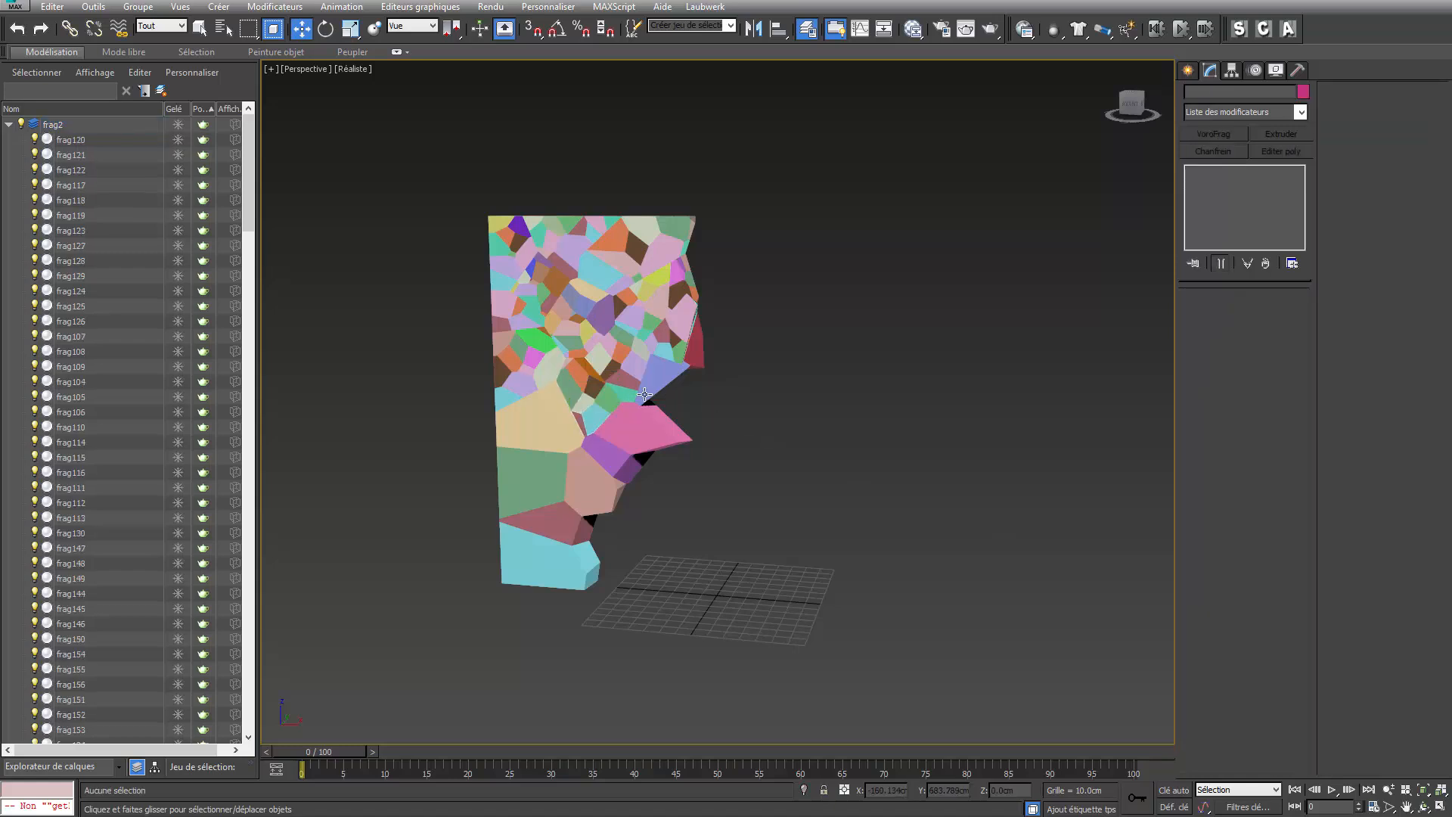
Fracture the light blue fragment frag033 on the broken edge with VoroFrag using more chunks, detach them all and delete the original
left_click(645, 391)
left_click(1210, 133)
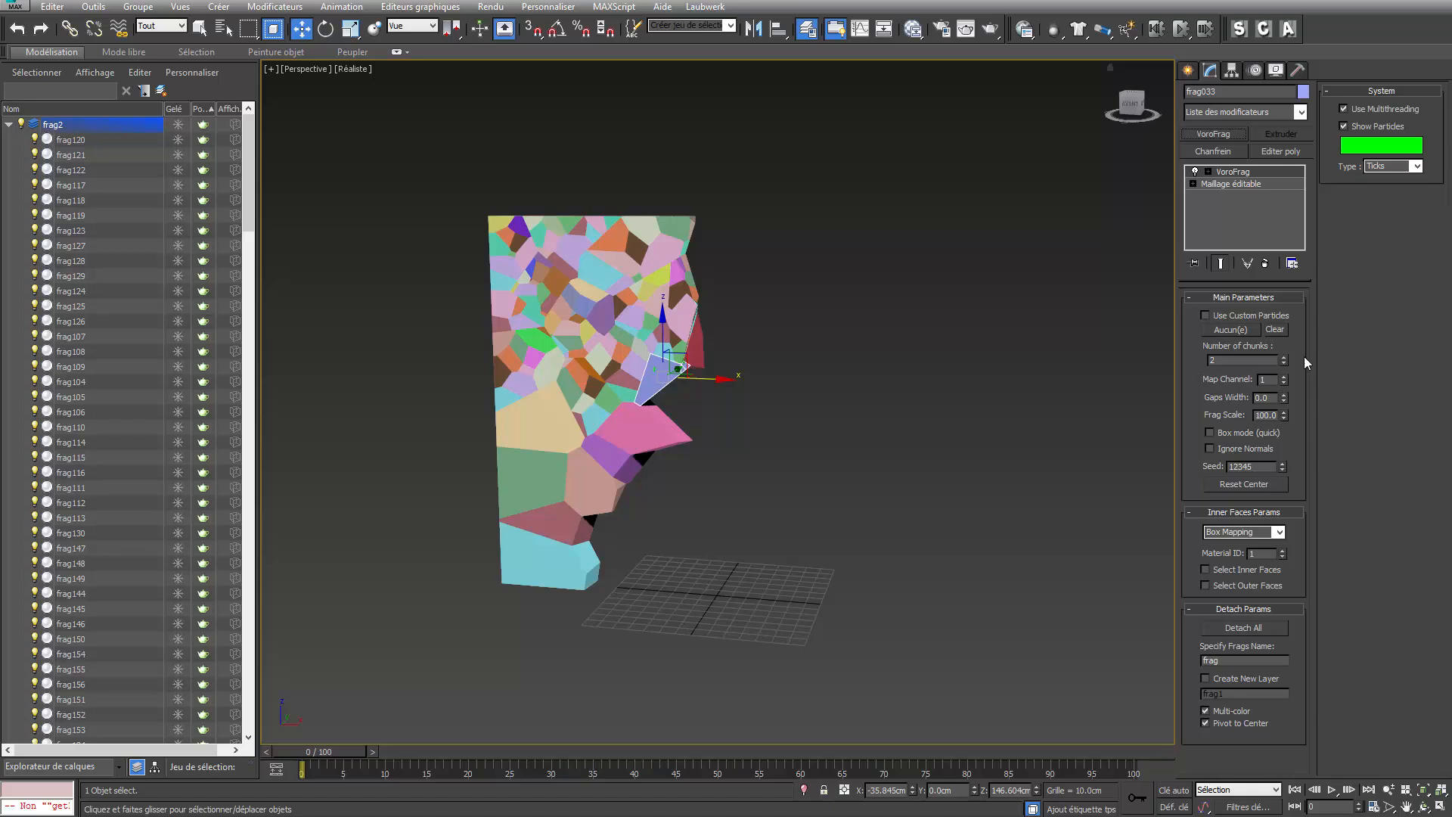
left_click_drag(1283, 362, 1284, 319)
left_click(1242, 628)
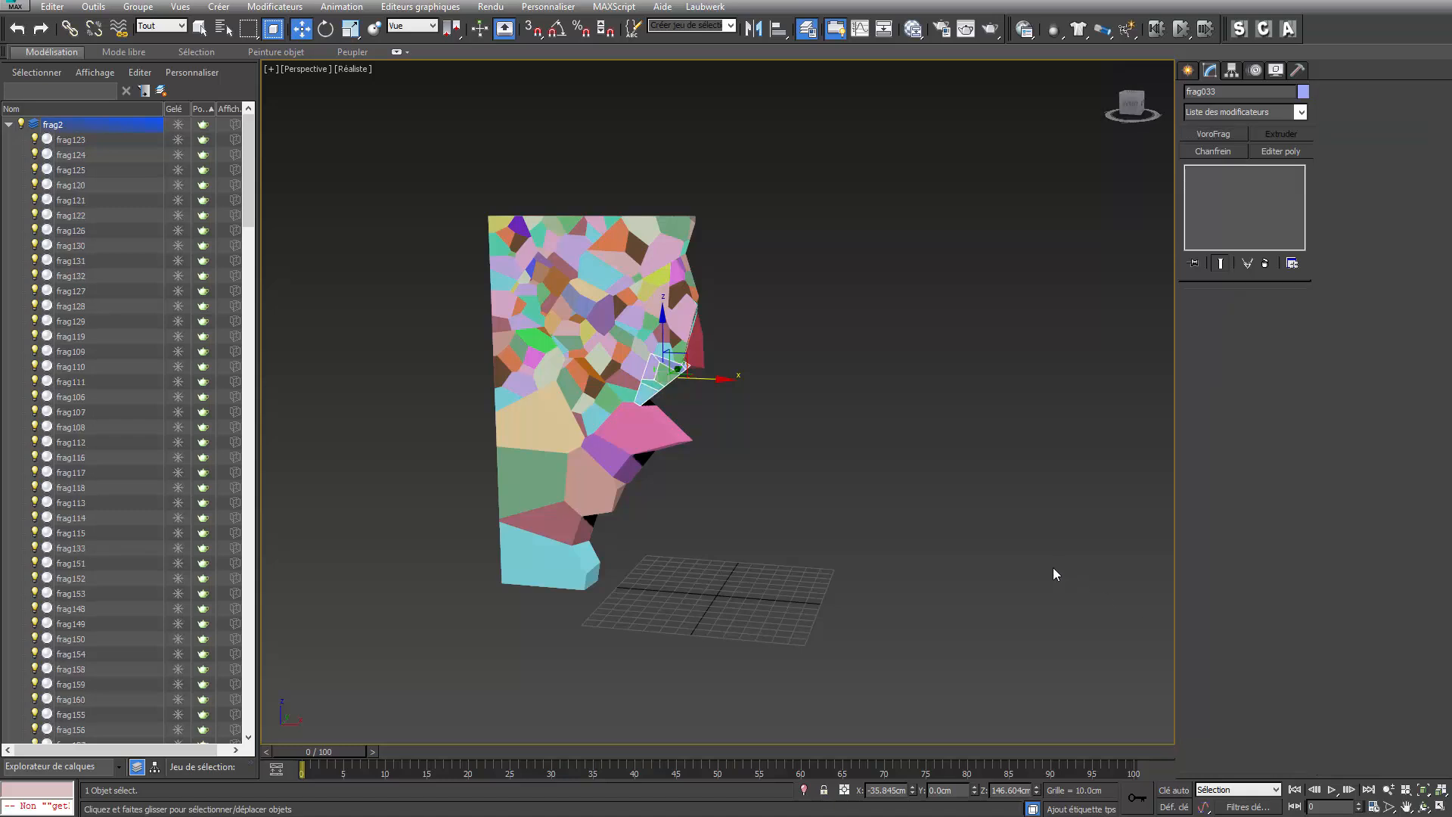
Fracture the red fragment frag045 on the broken edge into 12 VoroFrag chunks, detach them all and delete the original
left_click(700, 362)
middle_click_drag(720, 361, 533, 361, "alt")
left_click(1213, 134)
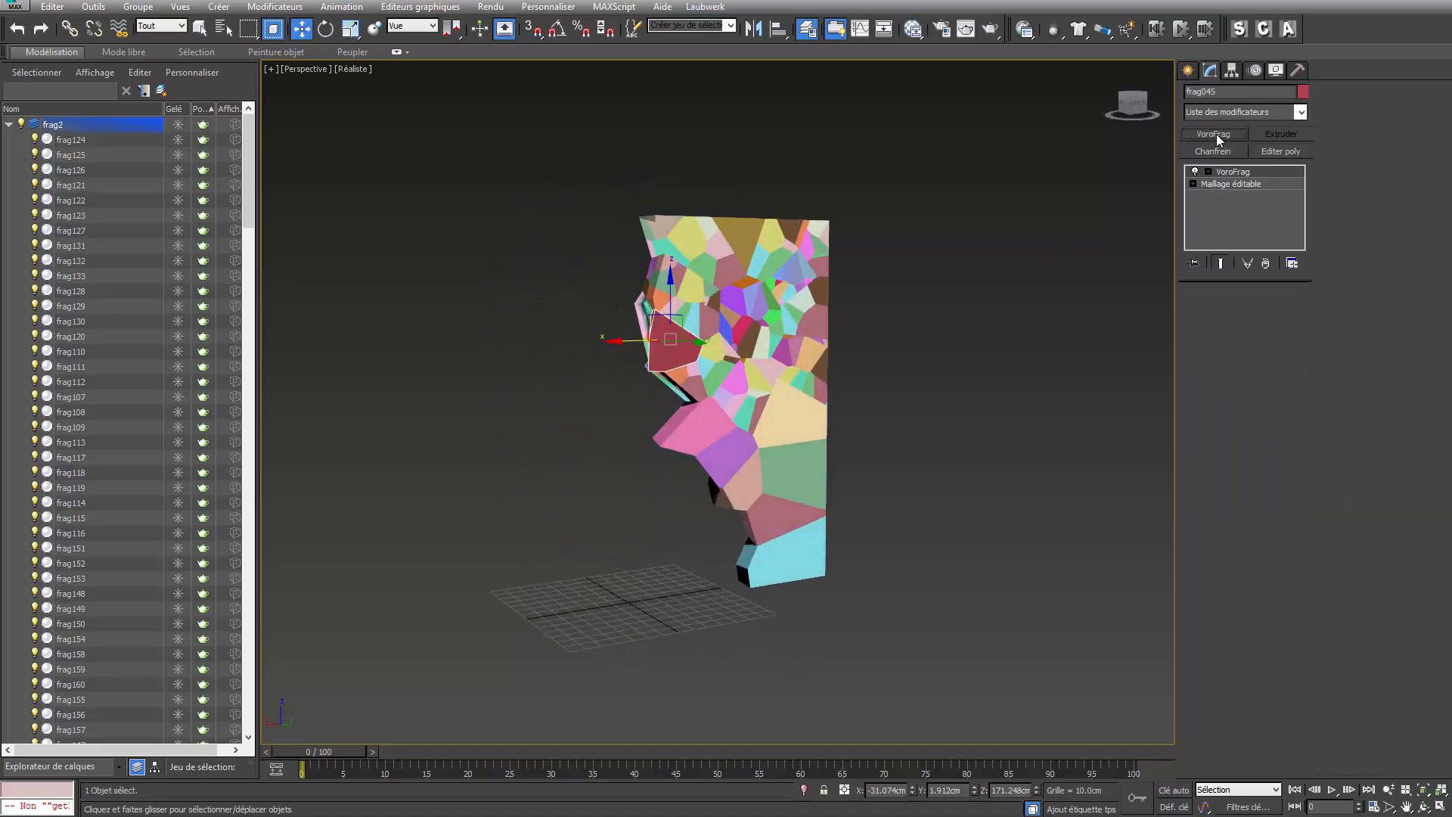
left_click_drag(1283, 360, 1287, 281)
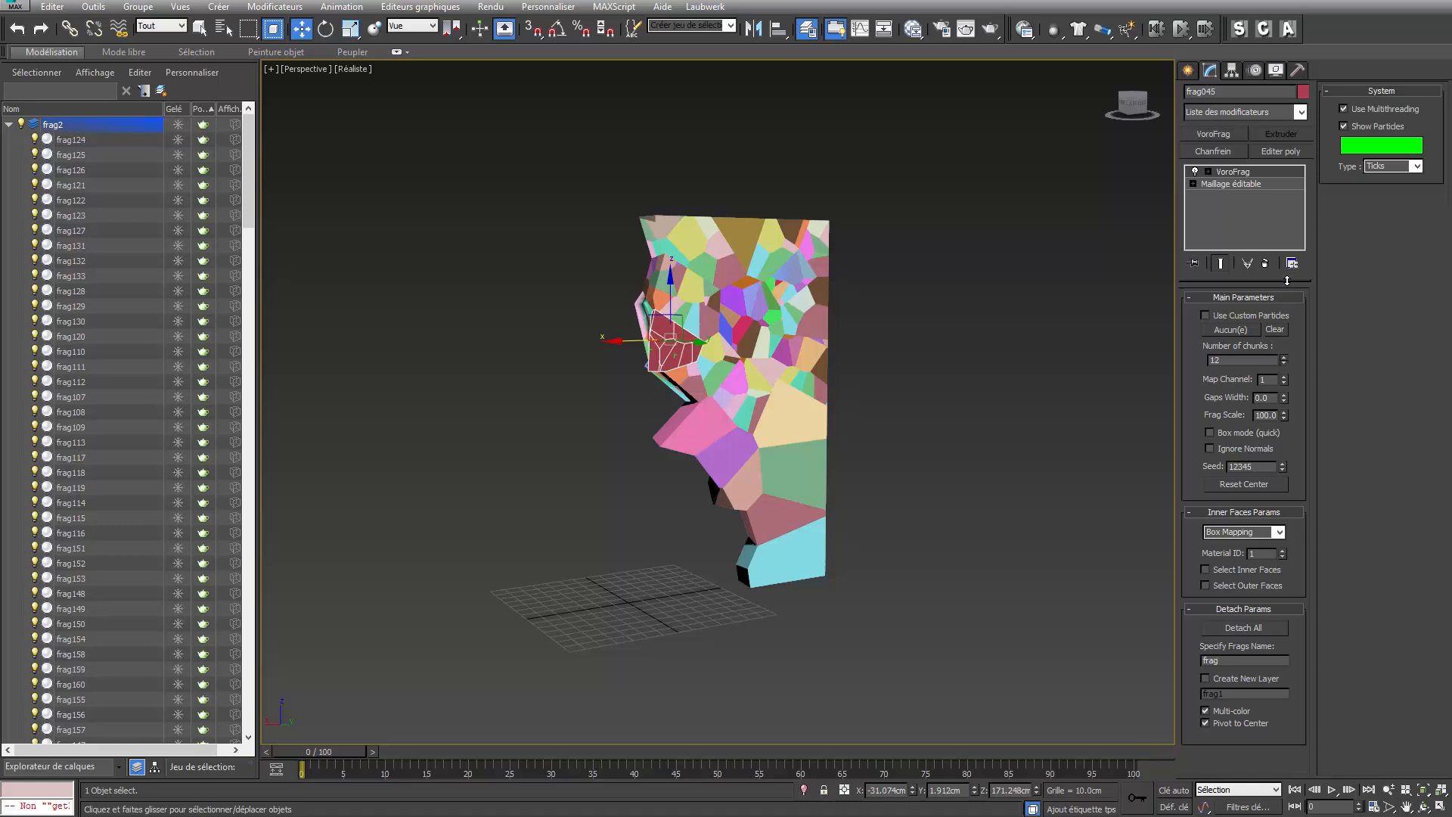
left_click(1231, 627)
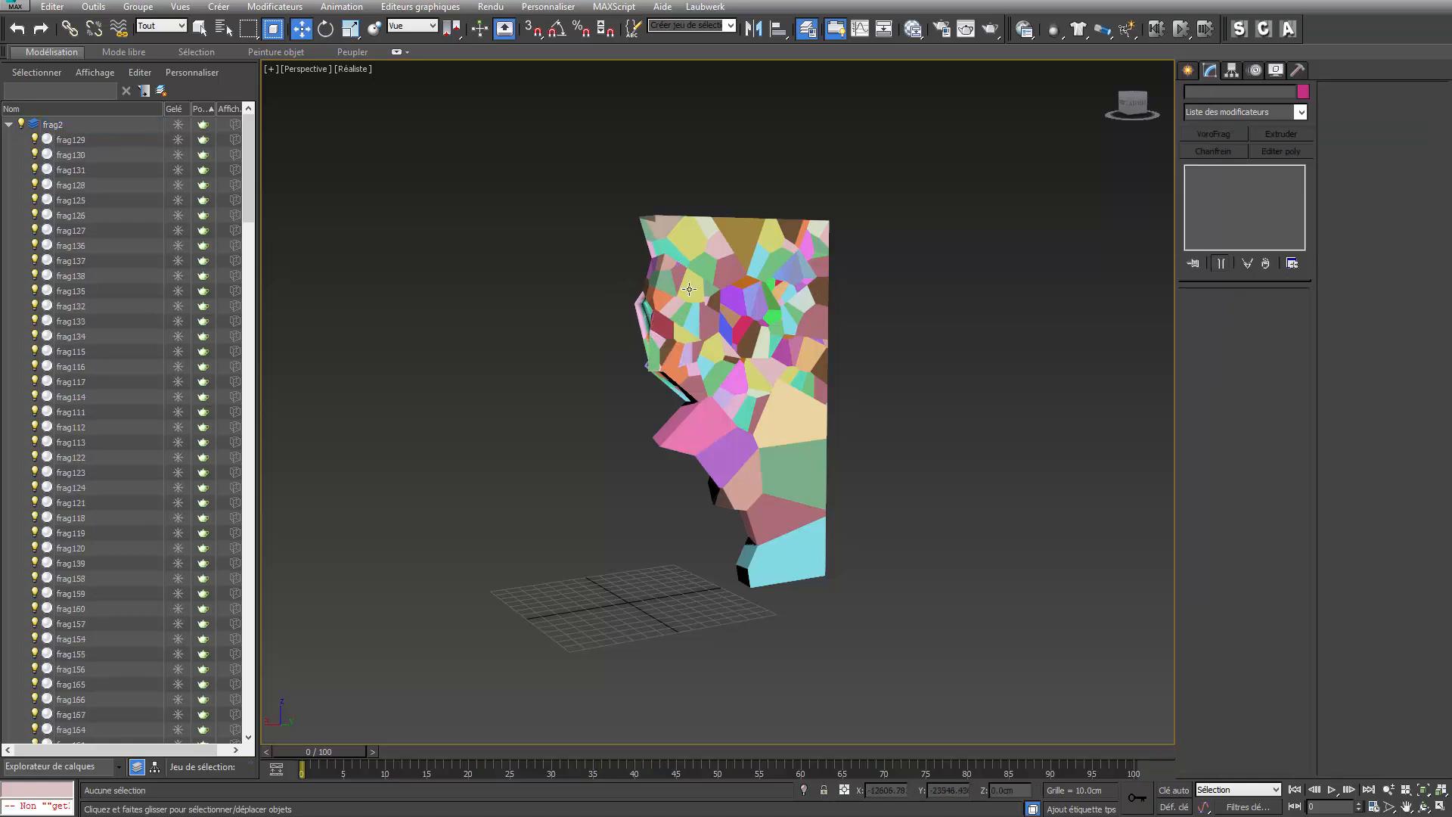
Fracture the pink protruding fragment frag030 into 26 VoroFrag chunks, detach them all and delete the original
middle_click_drag(683, 289, 920, 295, "alt")
left_click(756, 418)
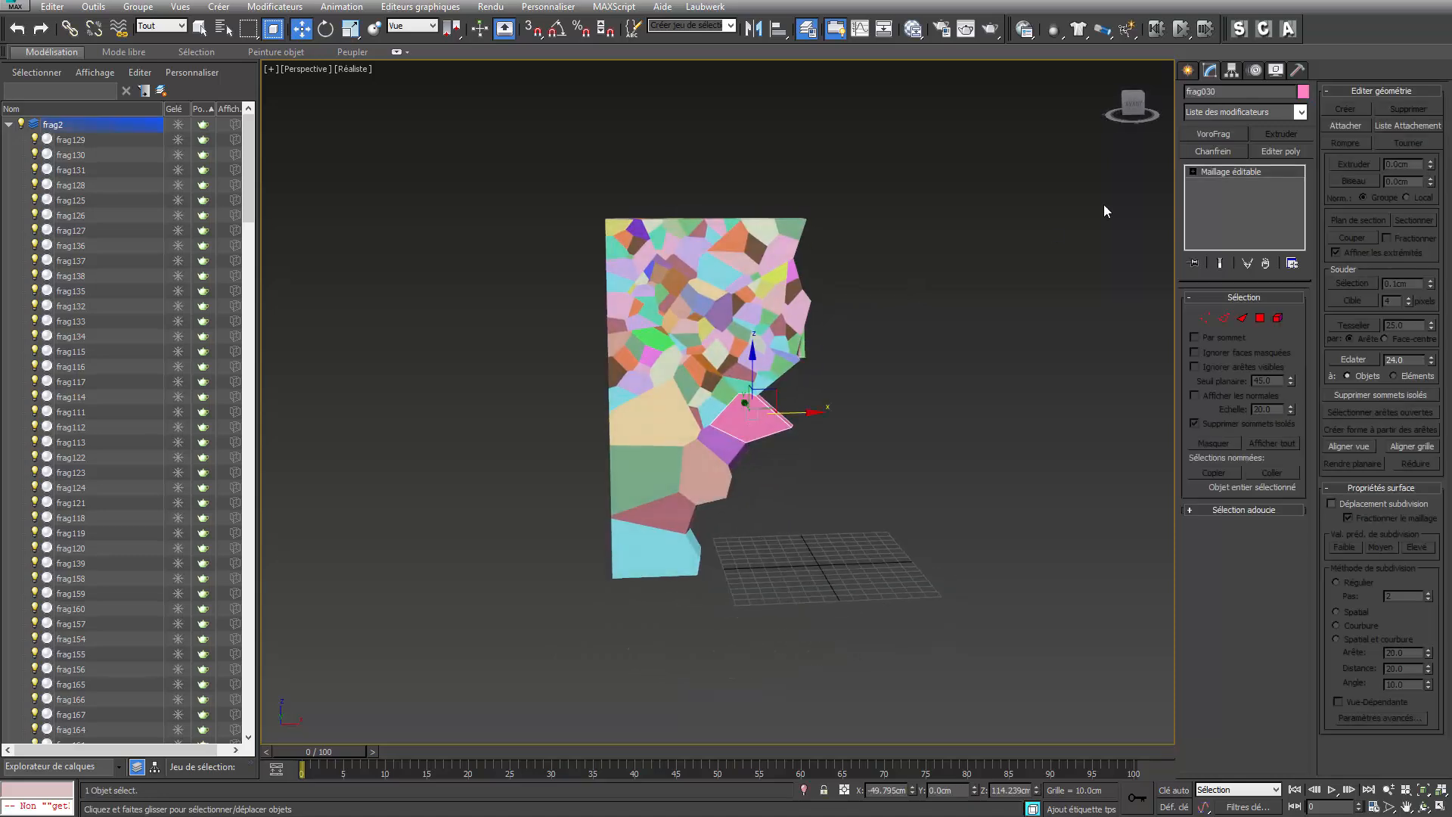
left_click(1232, 138)
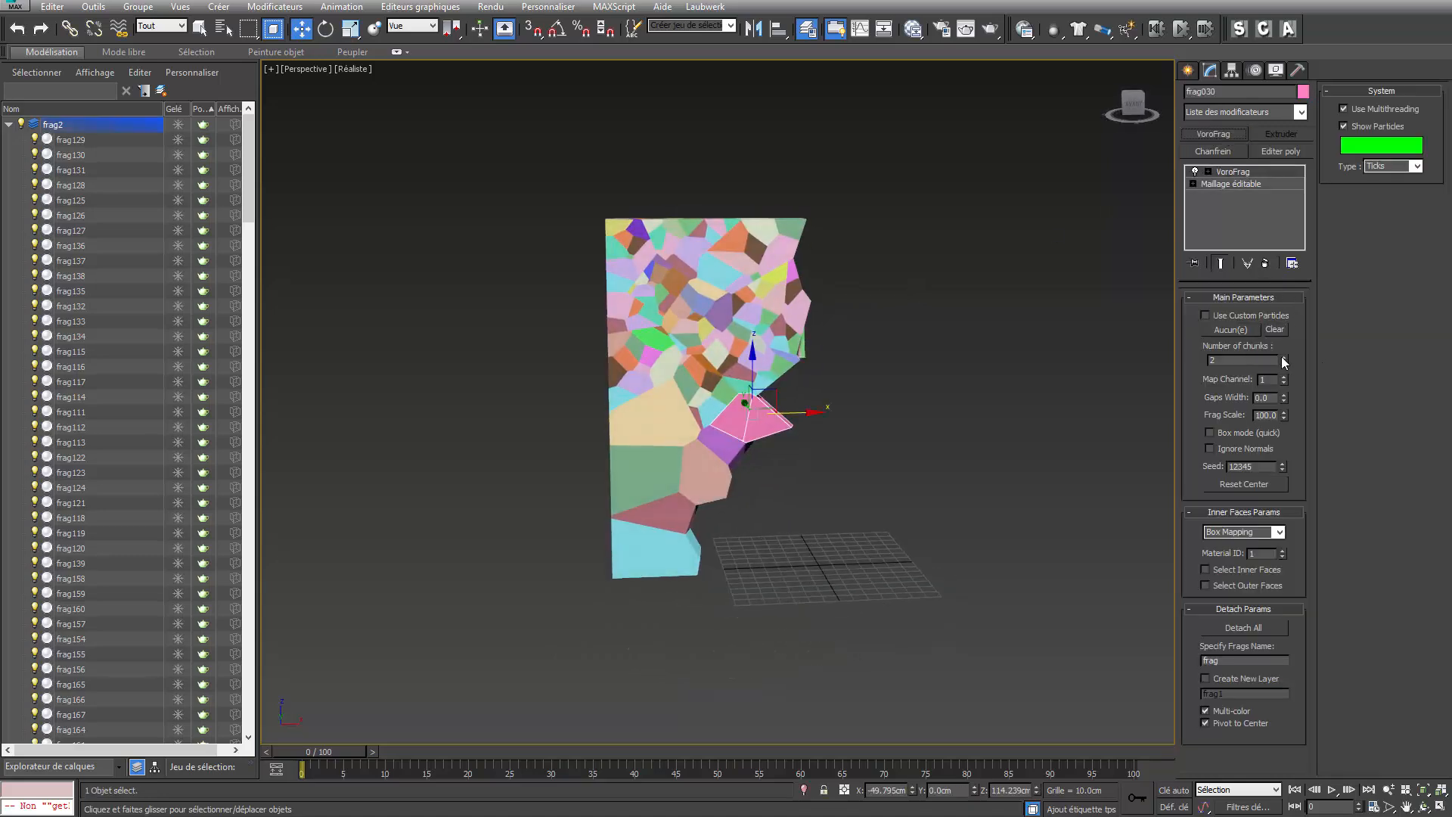
left_click_drag(1288, 336, 1325, 174)
left_click(1244, 629)
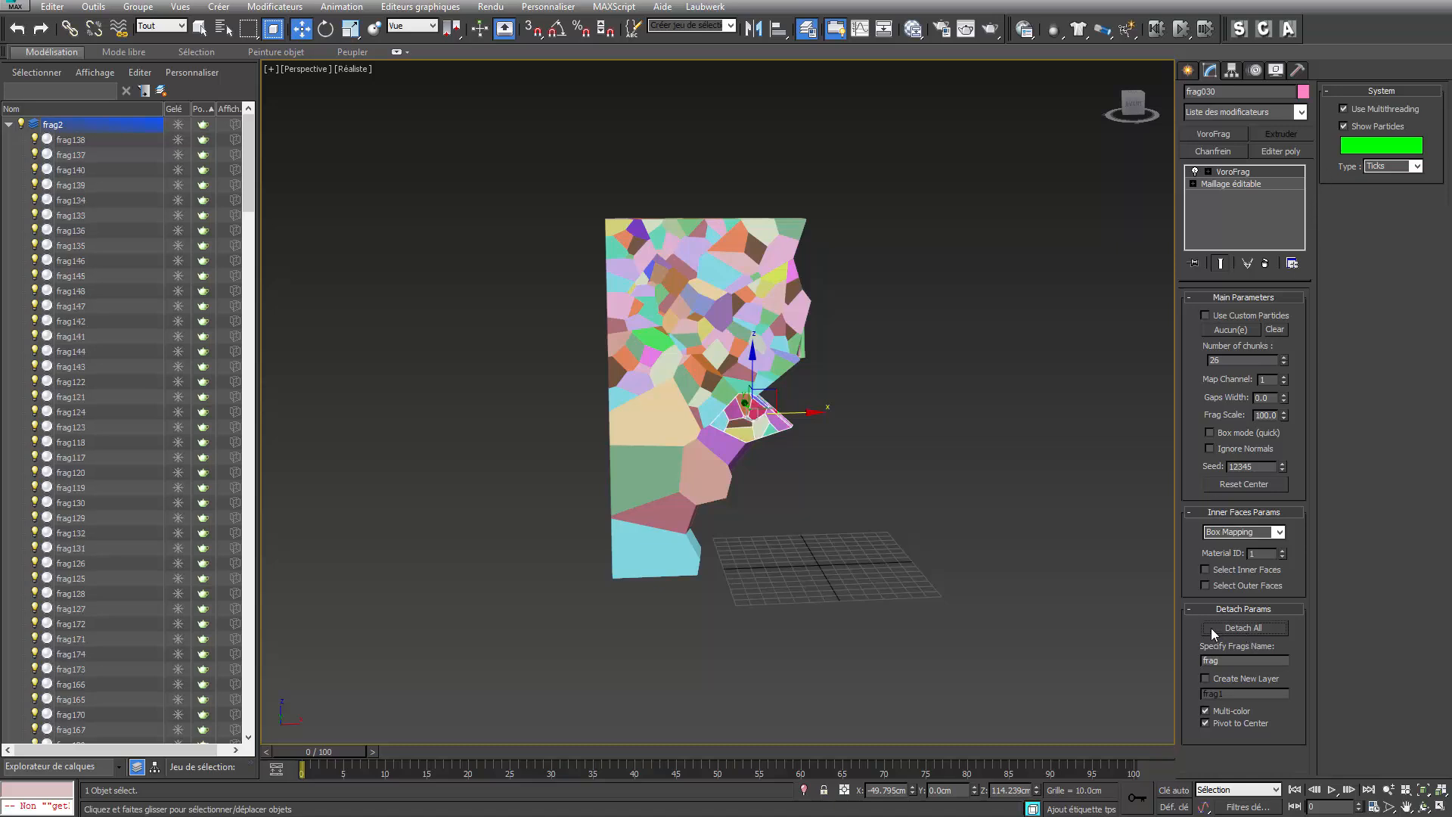
Fracture the beige fragment frag029 on the wall's straight side into 12 VoroFrag chunks, detach them all and delete the original
left_click(651, 417)
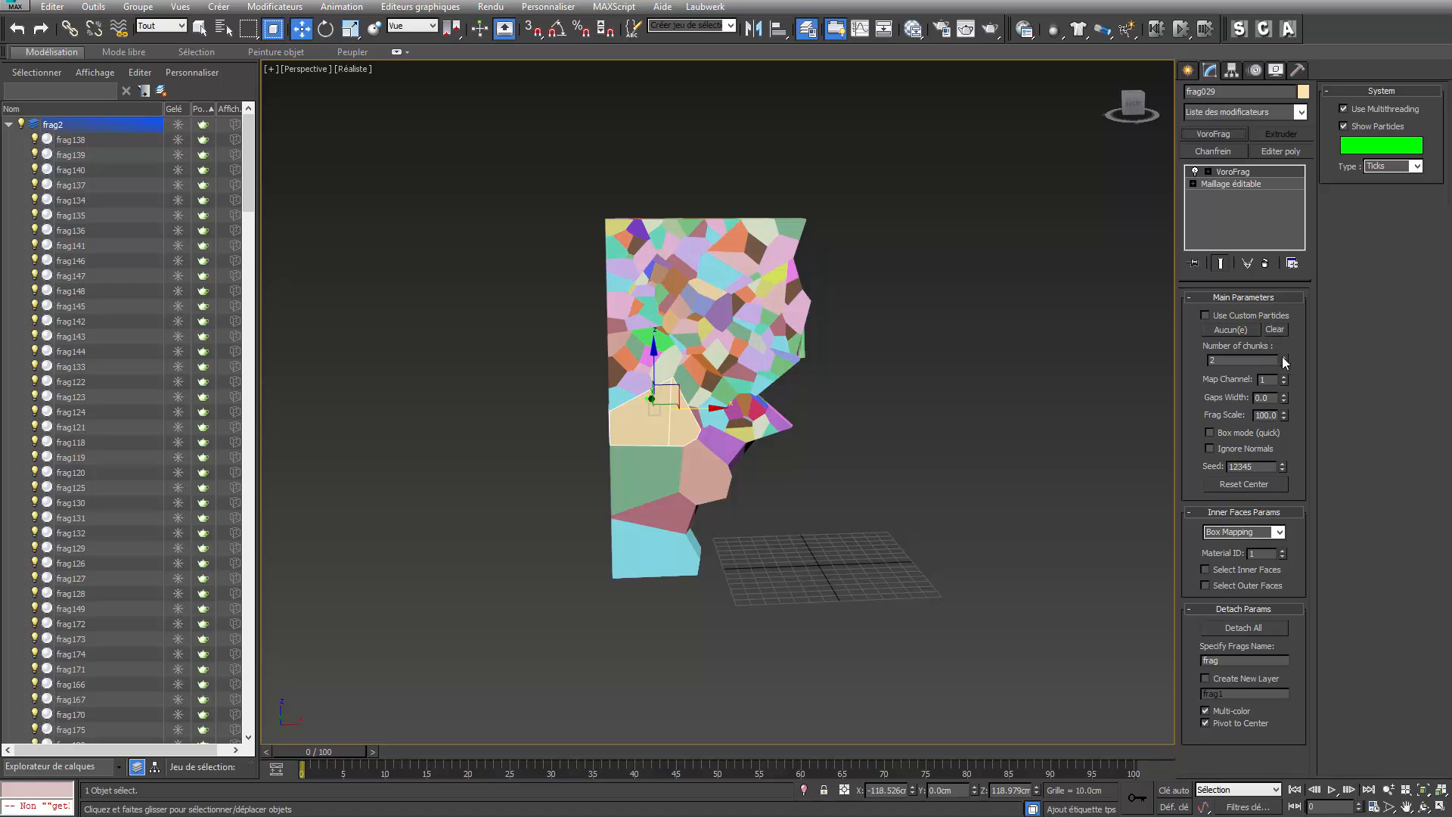
left_click_drag(1284, 362, 1284, 322)
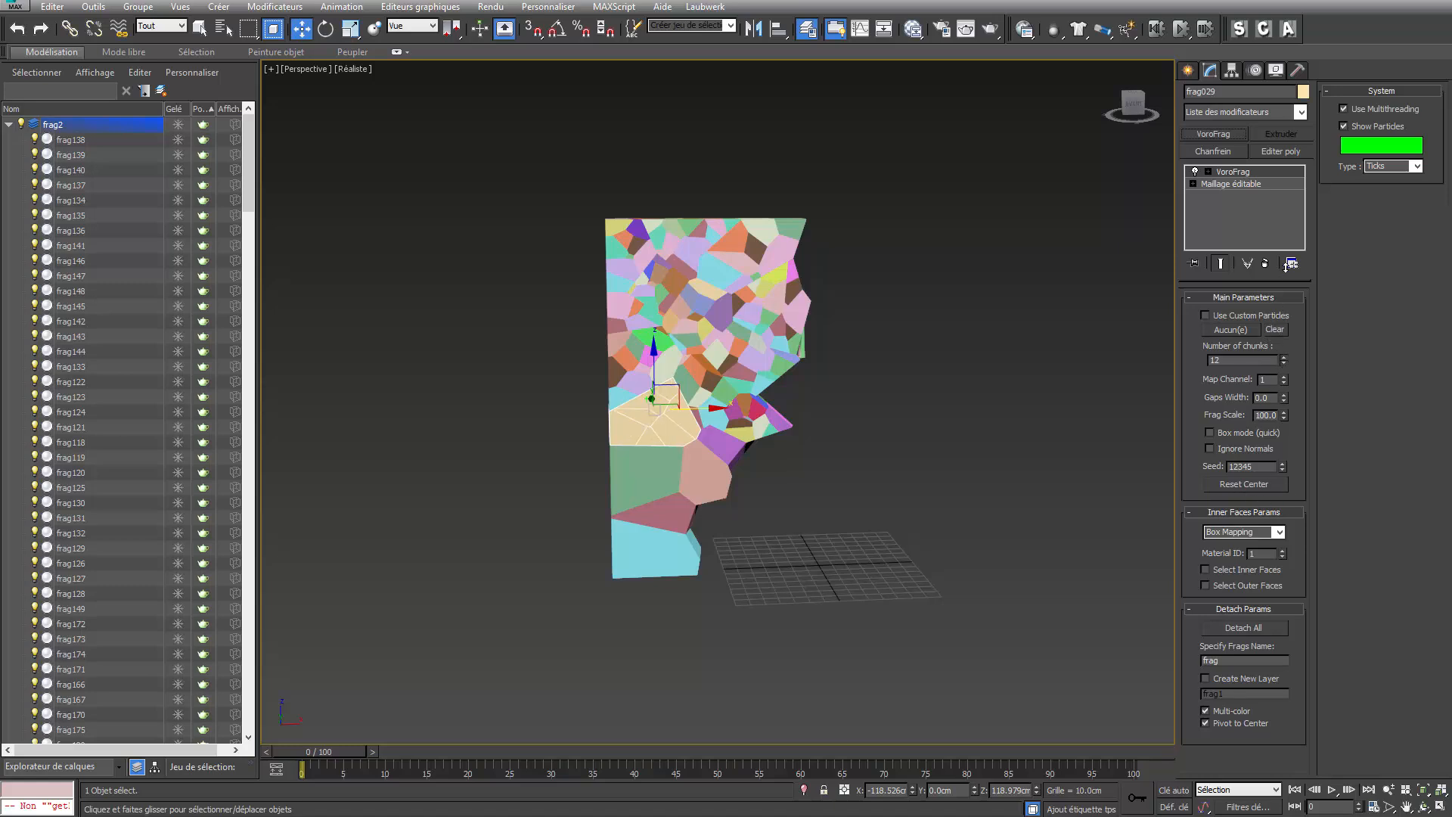
left_click(1247, 632)
Fracture the purple fragment frag015 on the broken edge into 13 VoroFrag chunks, detach them all and delete the original
left_click(726, 444)
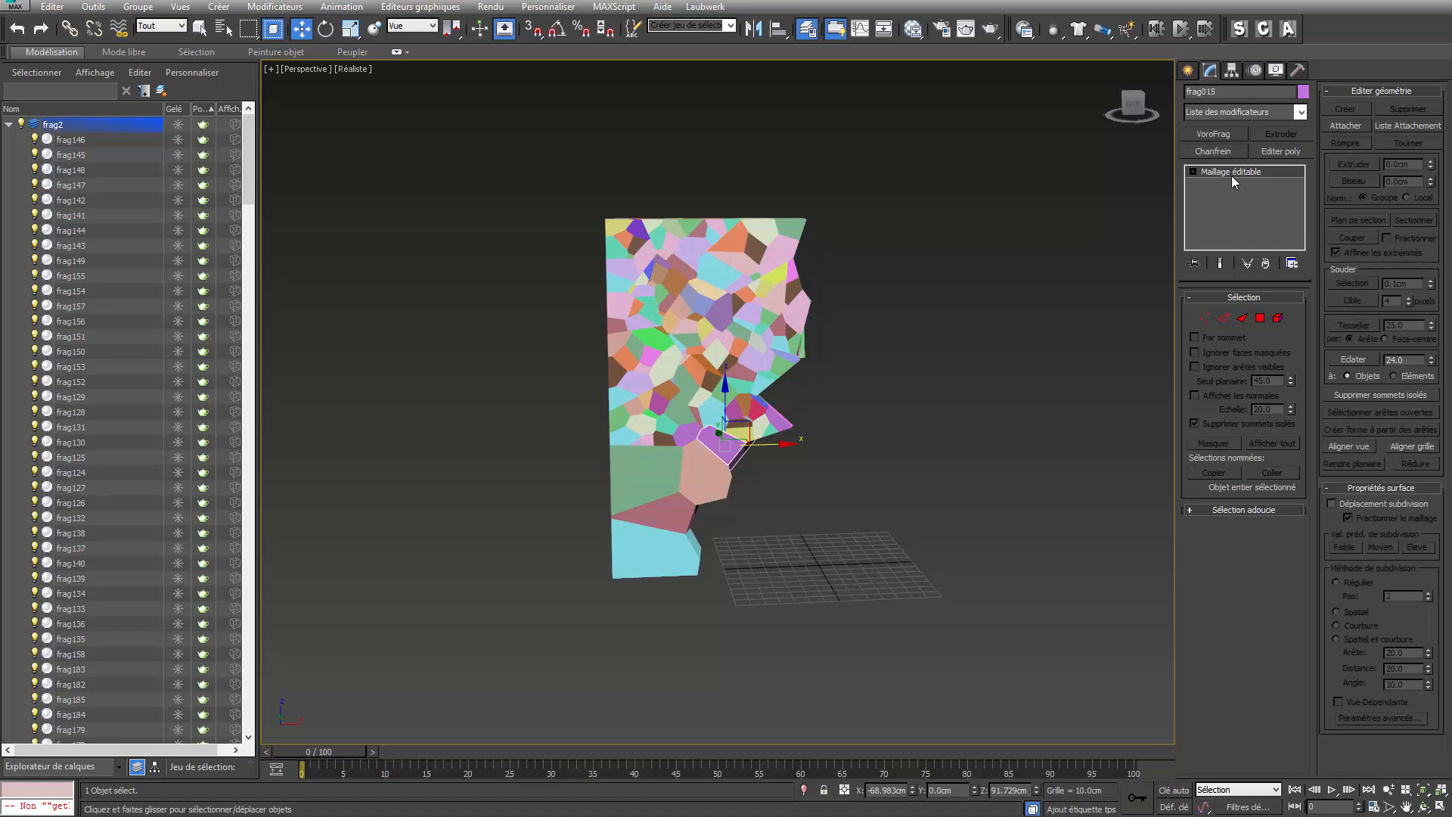
left_click(1213, 134)
left_click_drag(1286, 362, 1283, 278)
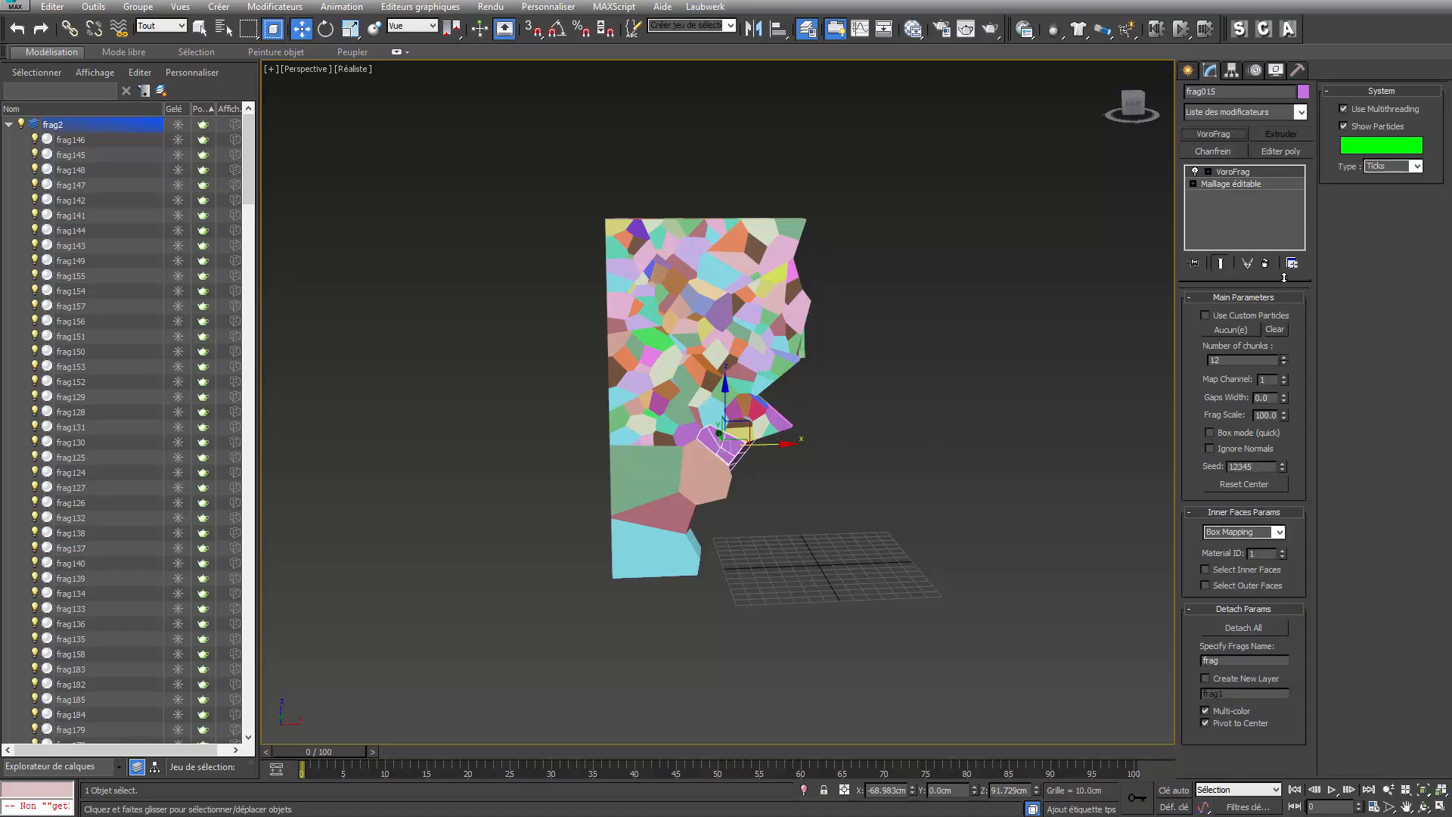
left_click(1243, 628)
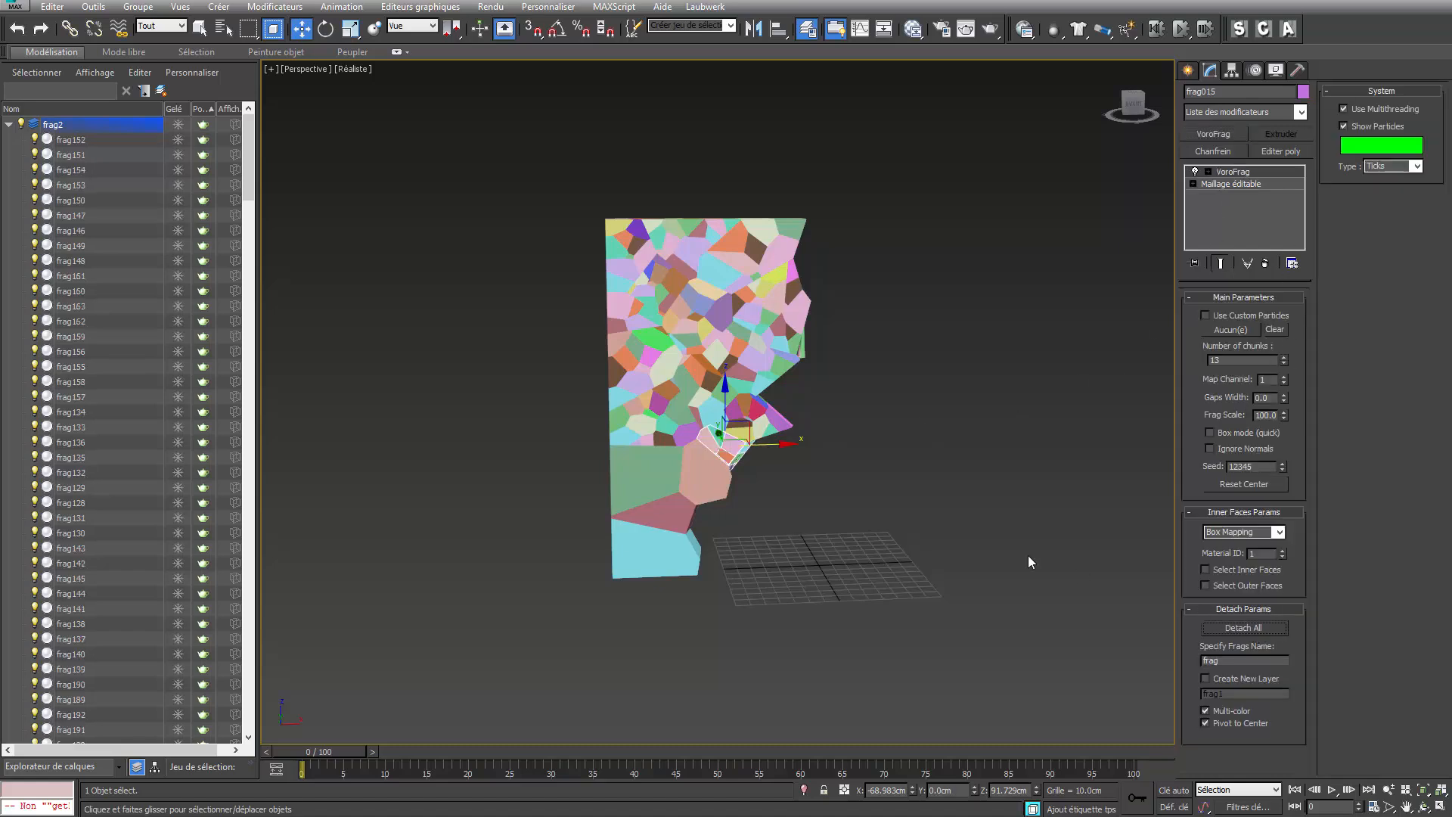
Fracture the green fragment frag013 on the wall's straight side with VoroFrag using more chunks, detach them all and delete the original
left_click(644, 478)
left_click(1213, 134)
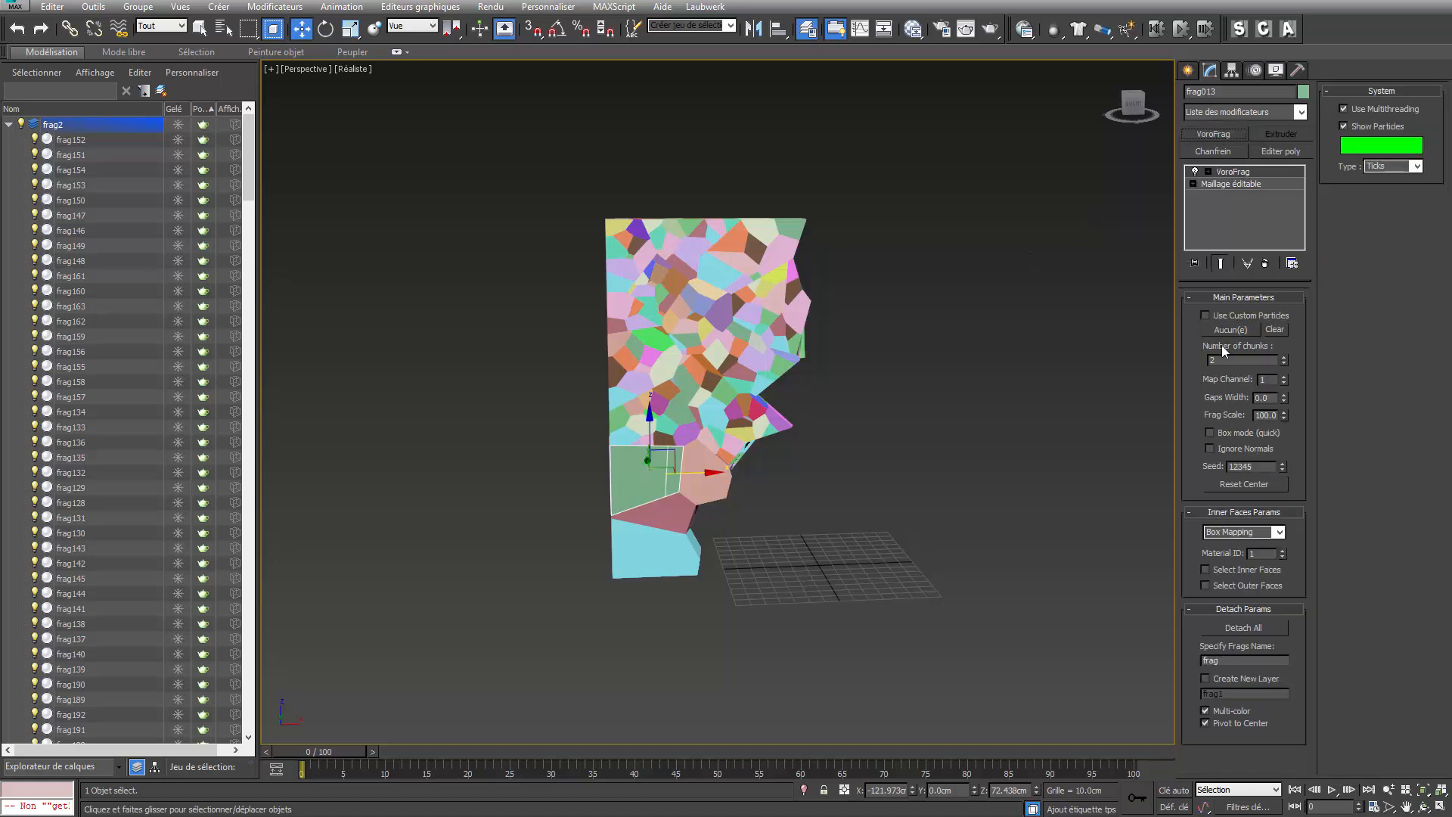
left_click_drag(1286, 362, 1284, 317)
left_click(1240, 629)
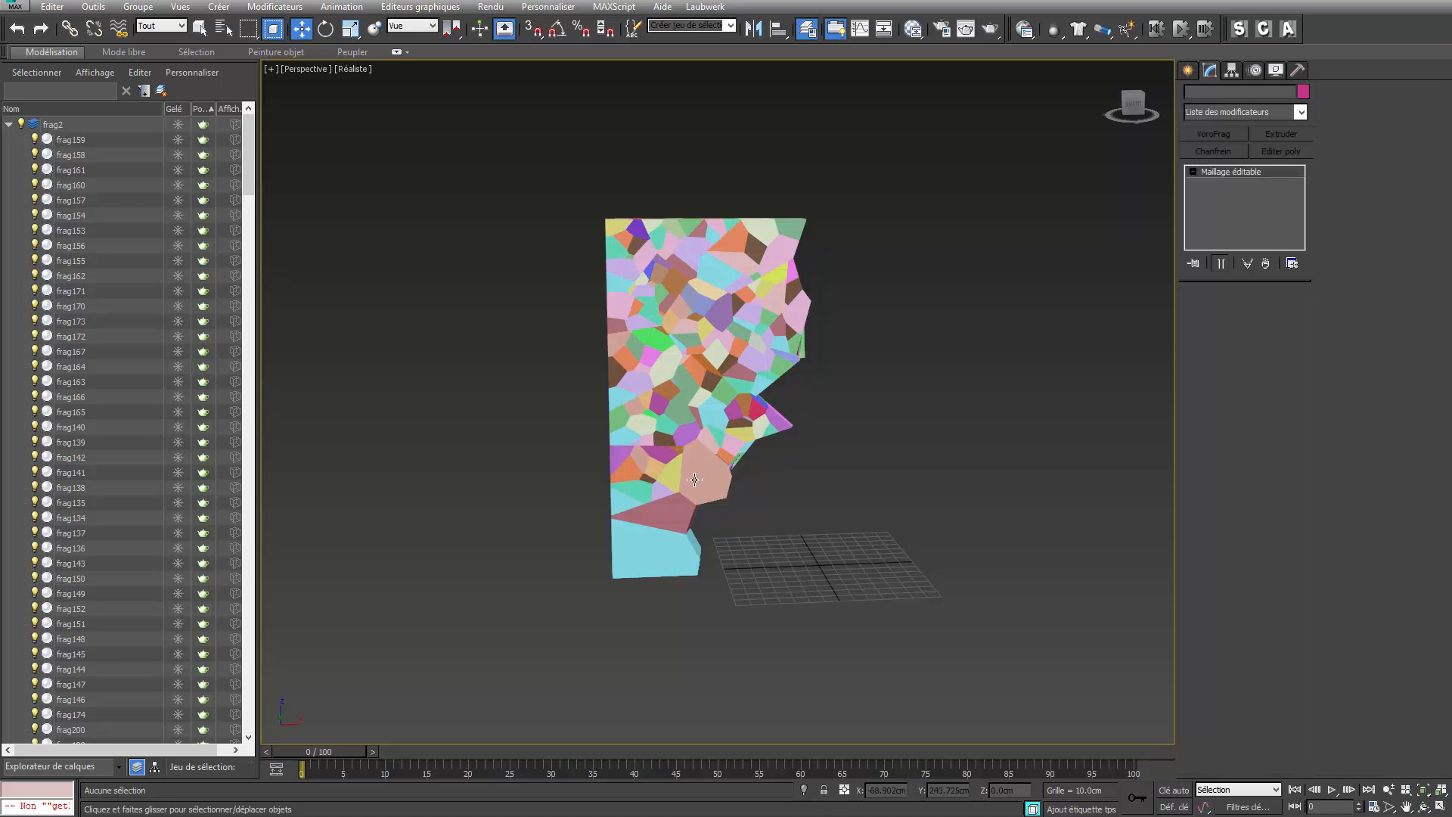
Fracture the salmon fragment frag016 on the broken edge into 11 VoroFrag chunks, detach them all and delete the original
left_click(1222, 132)
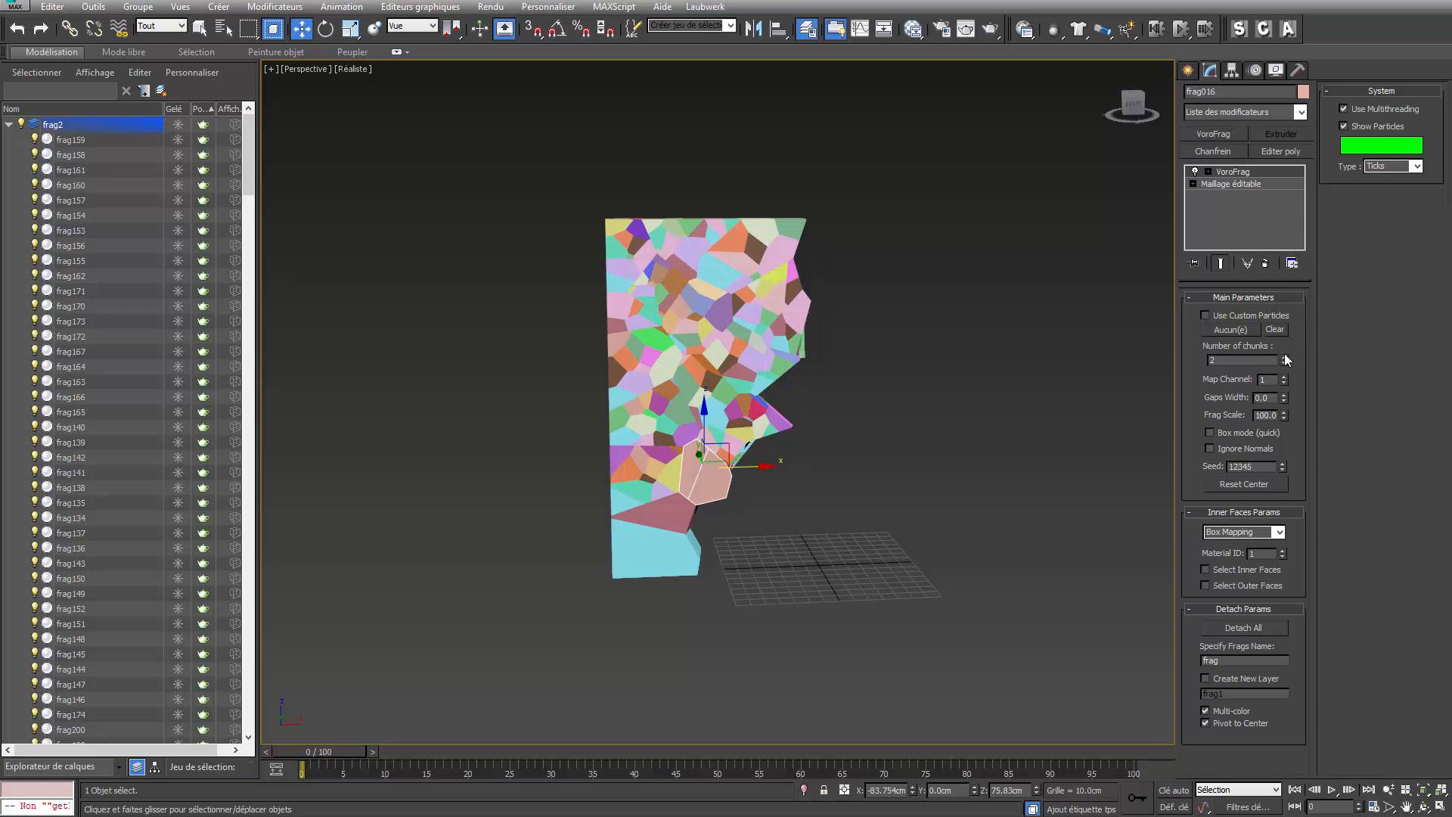
left_click_drag(1283, 359, 1286, 296)
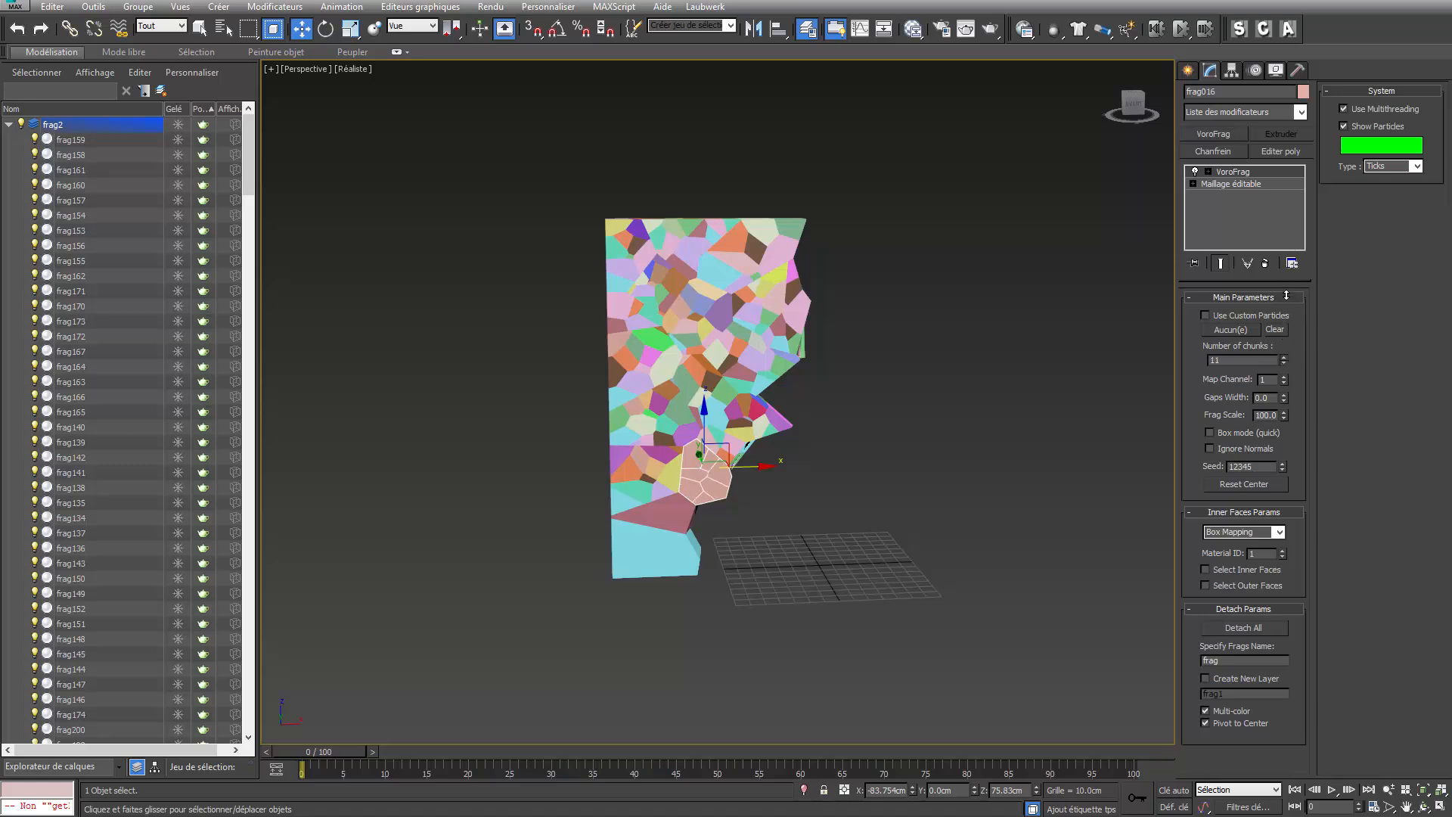
left_click(1229, 628)
Fracture the dark red fragment frag002 near the wall's base into 22 VoroFrag chunks, detach them all and delete the original
left_click(672, 521)
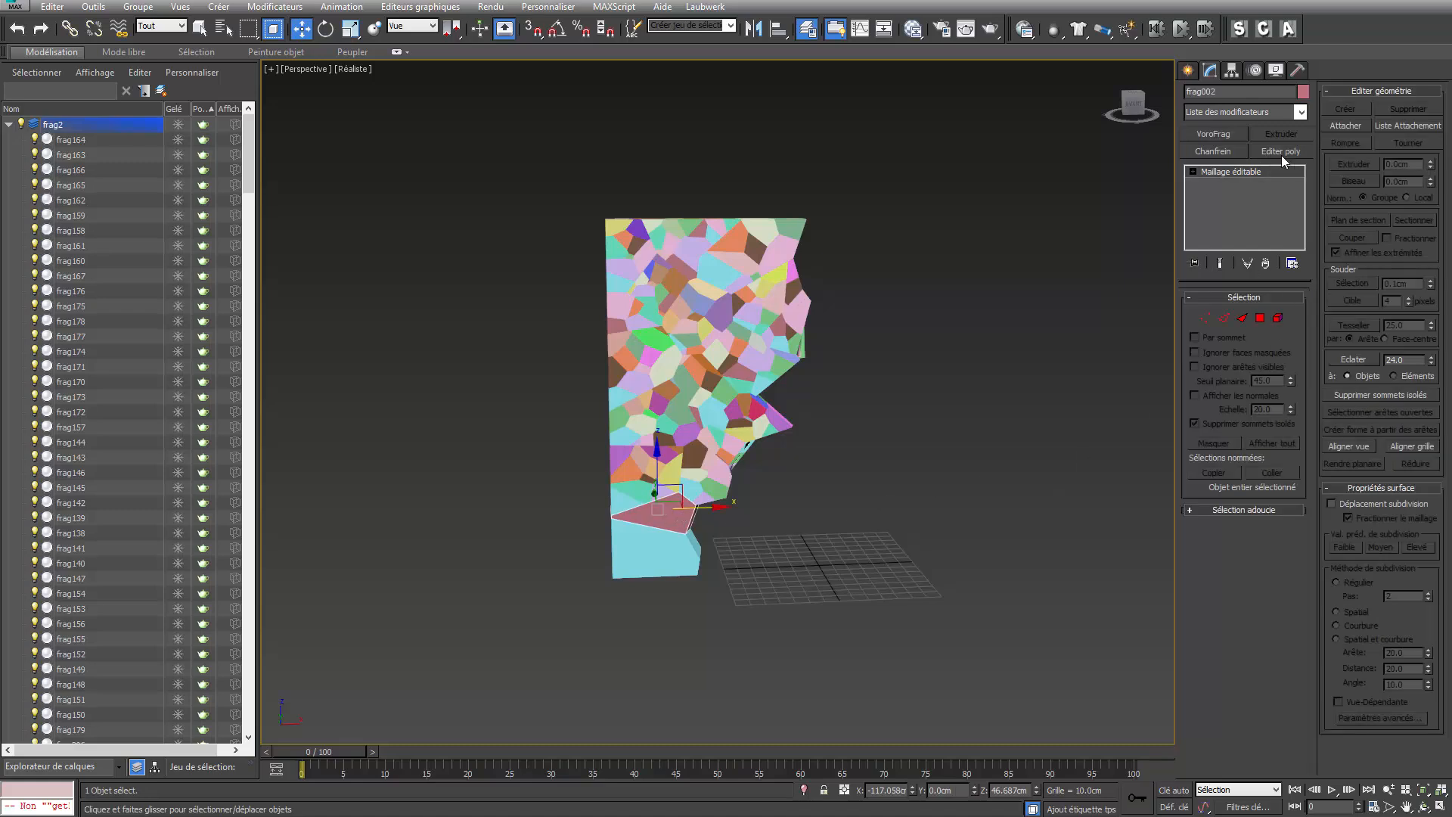
left_click(1219, 138)
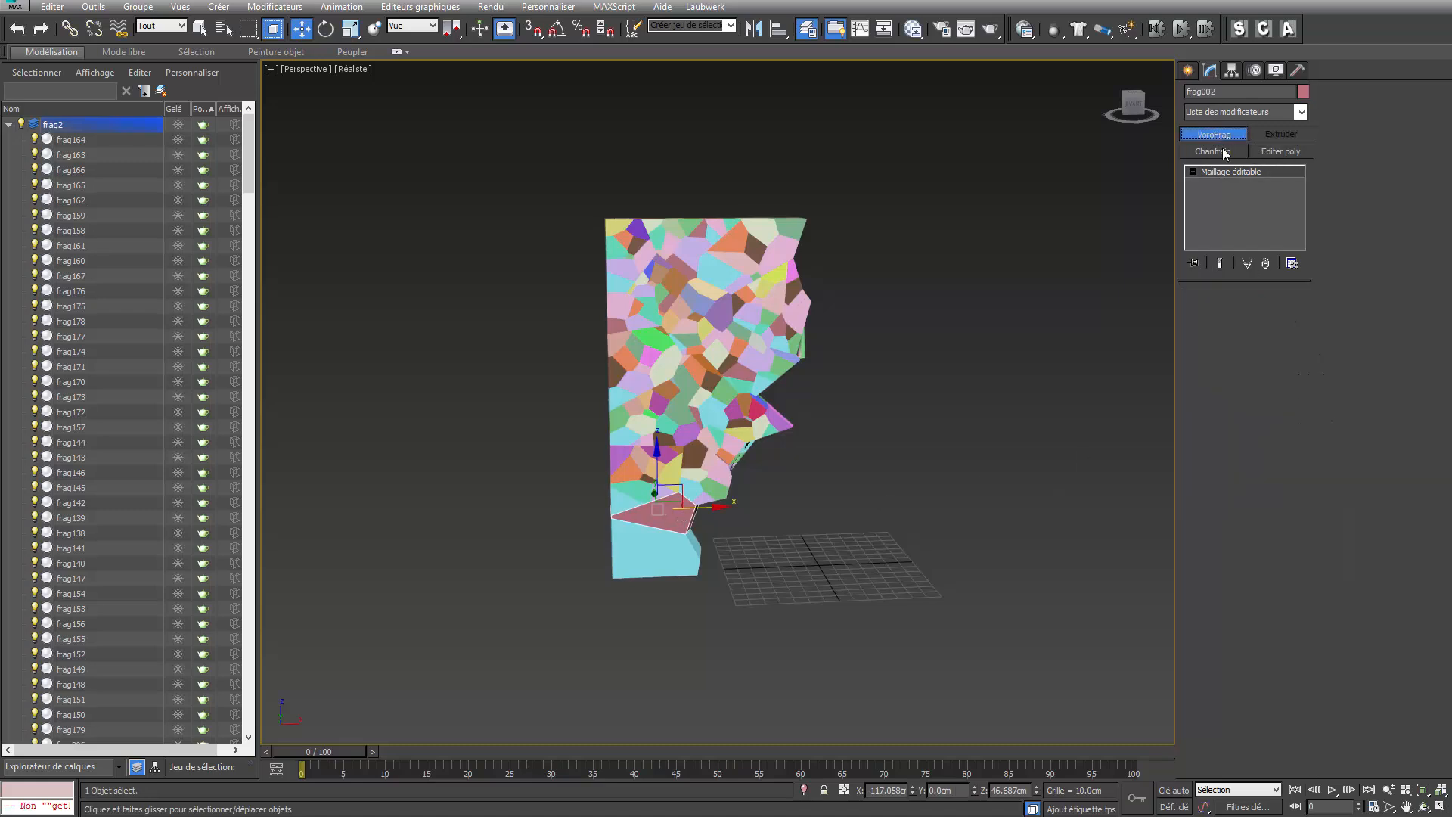
left_click_drag(1283, 360, 1280, 206)
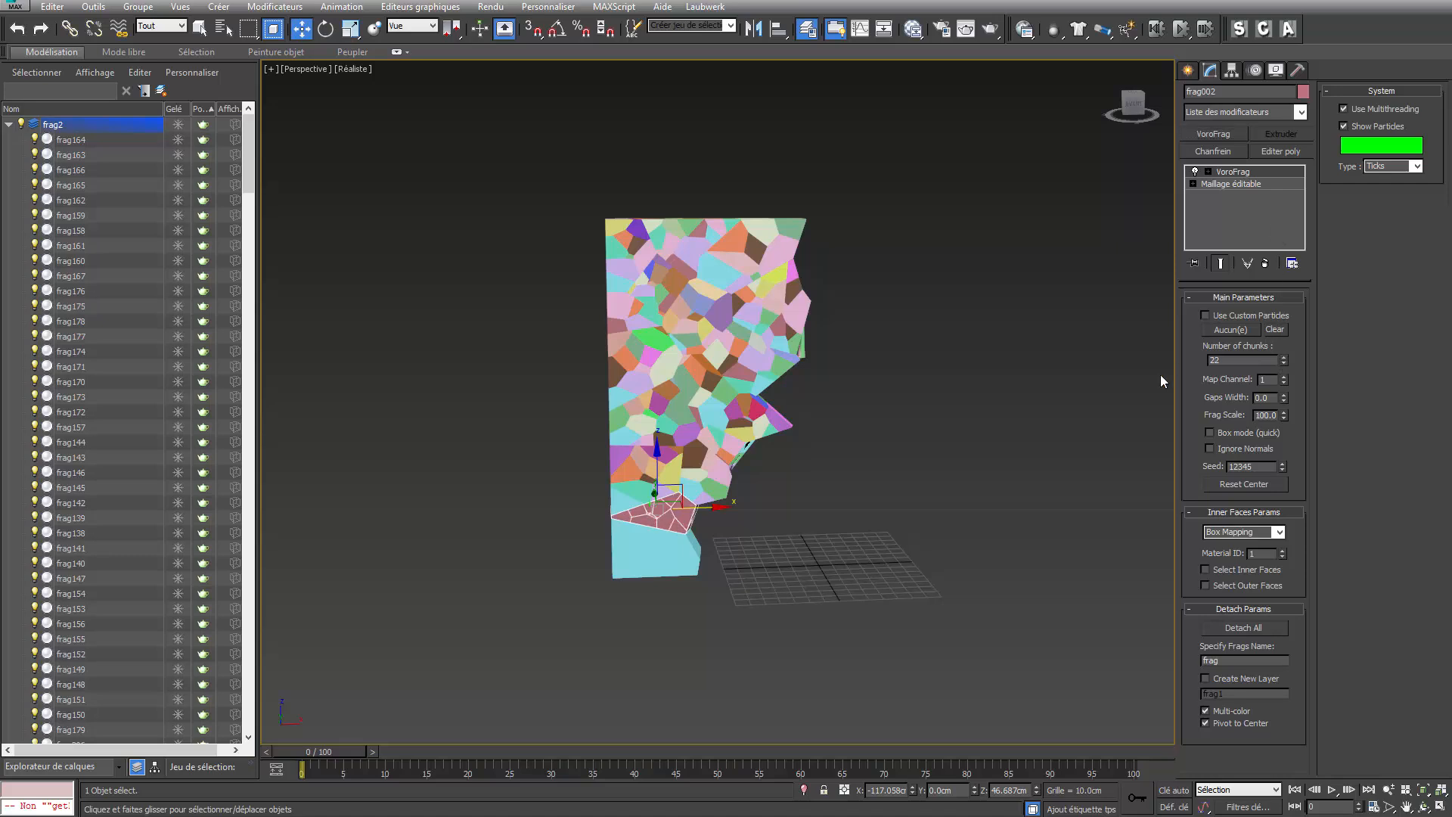
left_click(1243, 629)
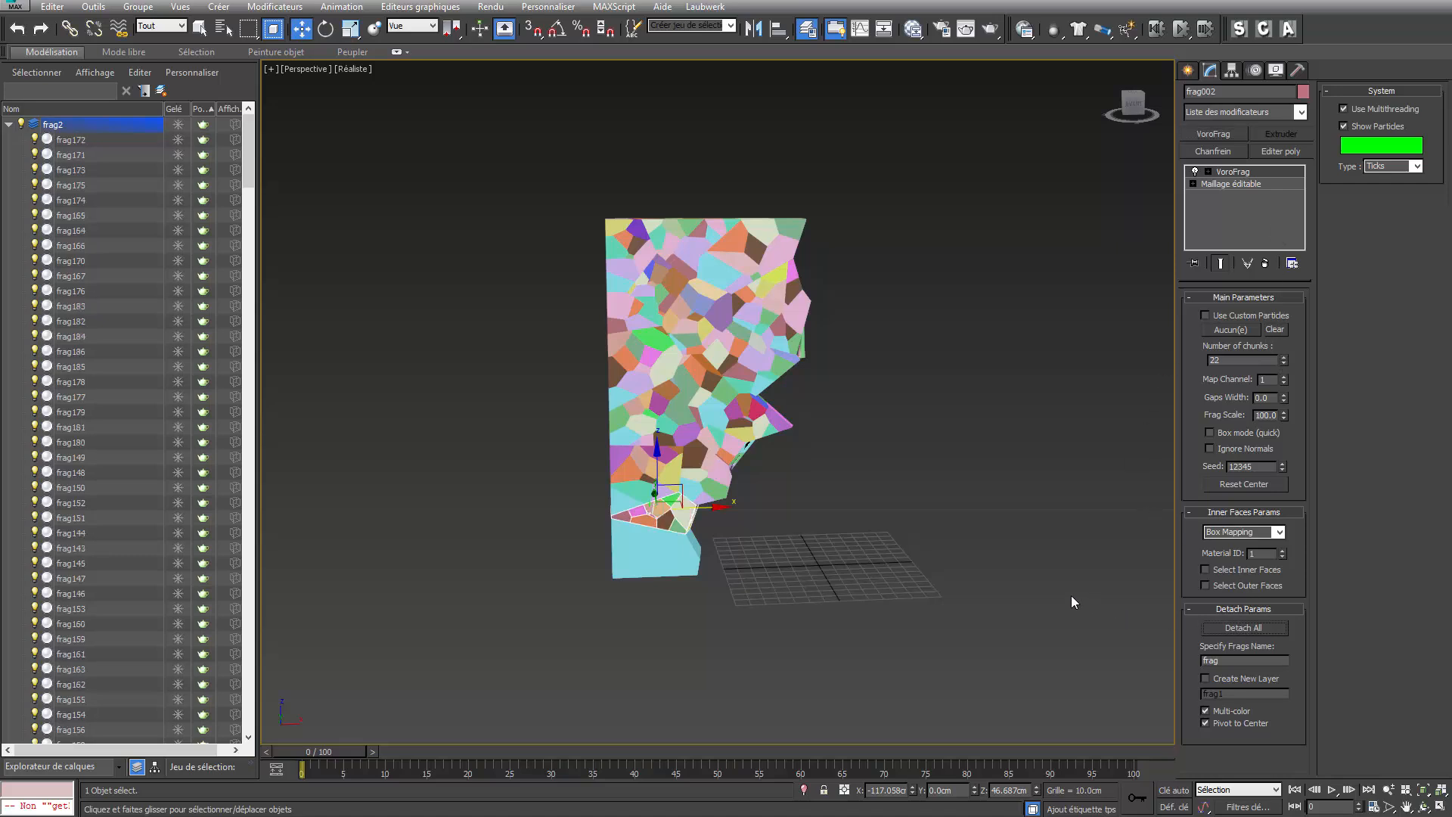
Fracture the light blue fragment frag003 at the wall's base with VoroFrag using more chunks, detach them all and delete the original
left_click(665, 557)
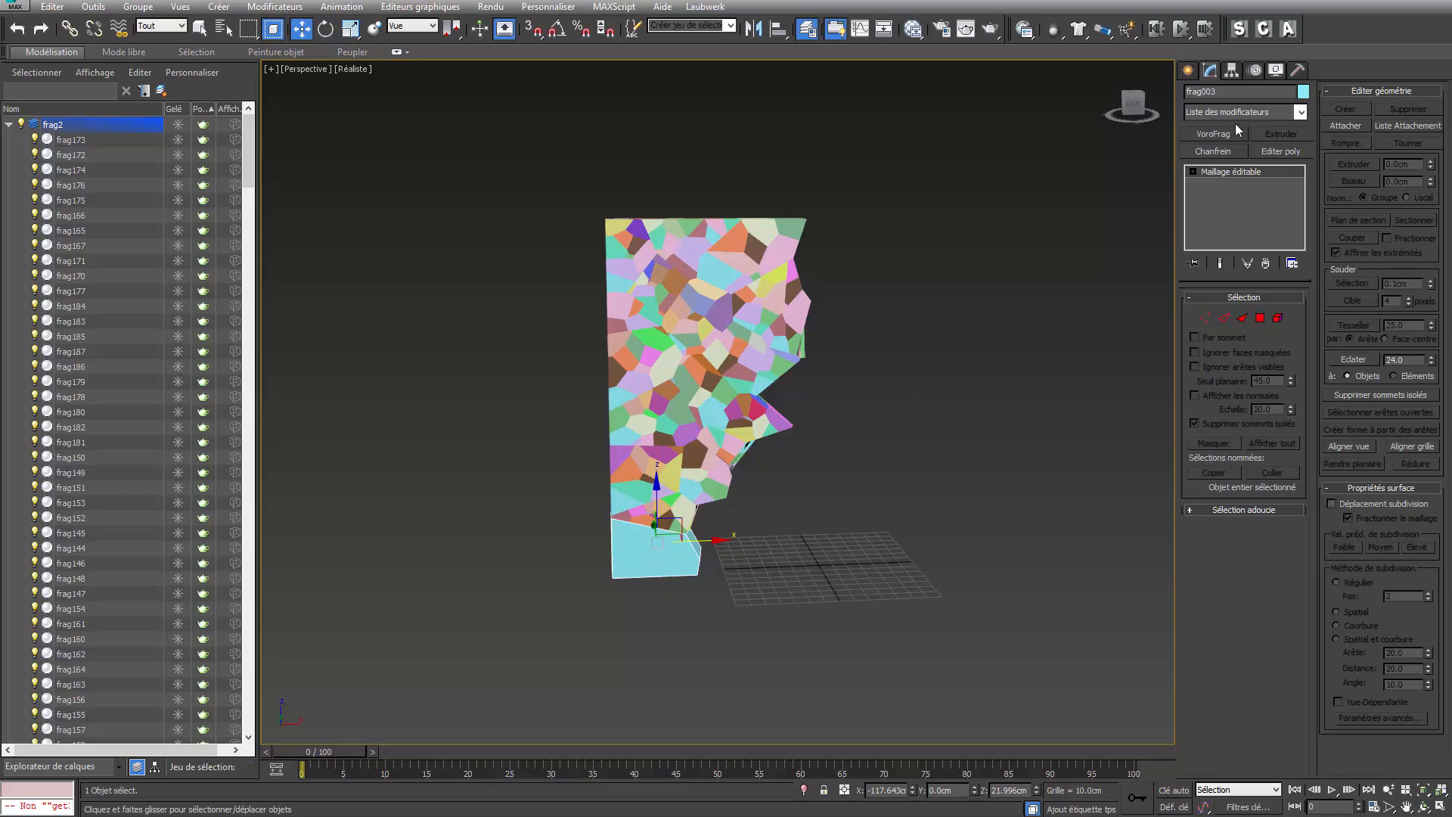
left_click(1237, 132)
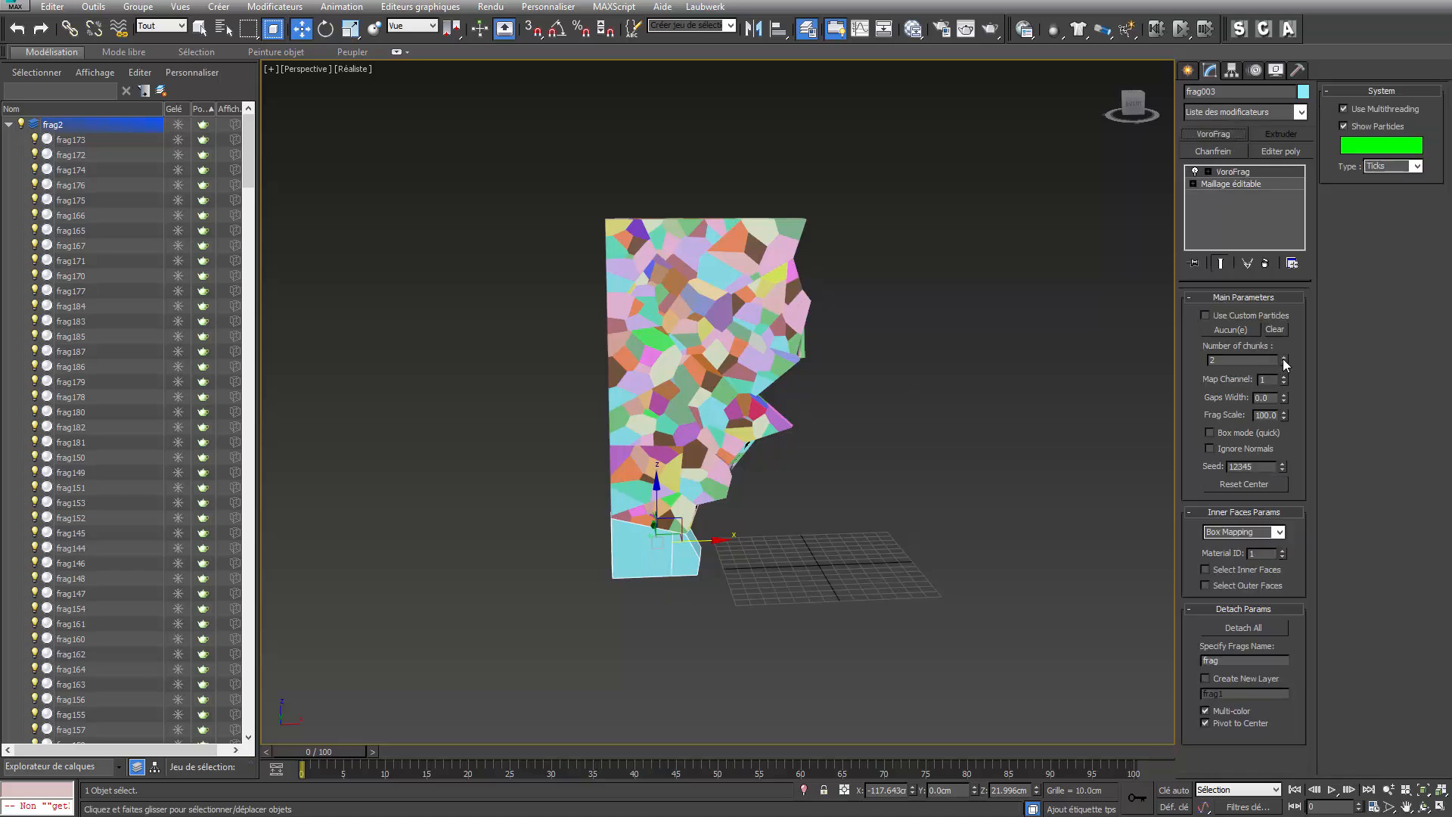
left_click_drag(1284, 363, 1285, 258)
left_click(1255, 626)
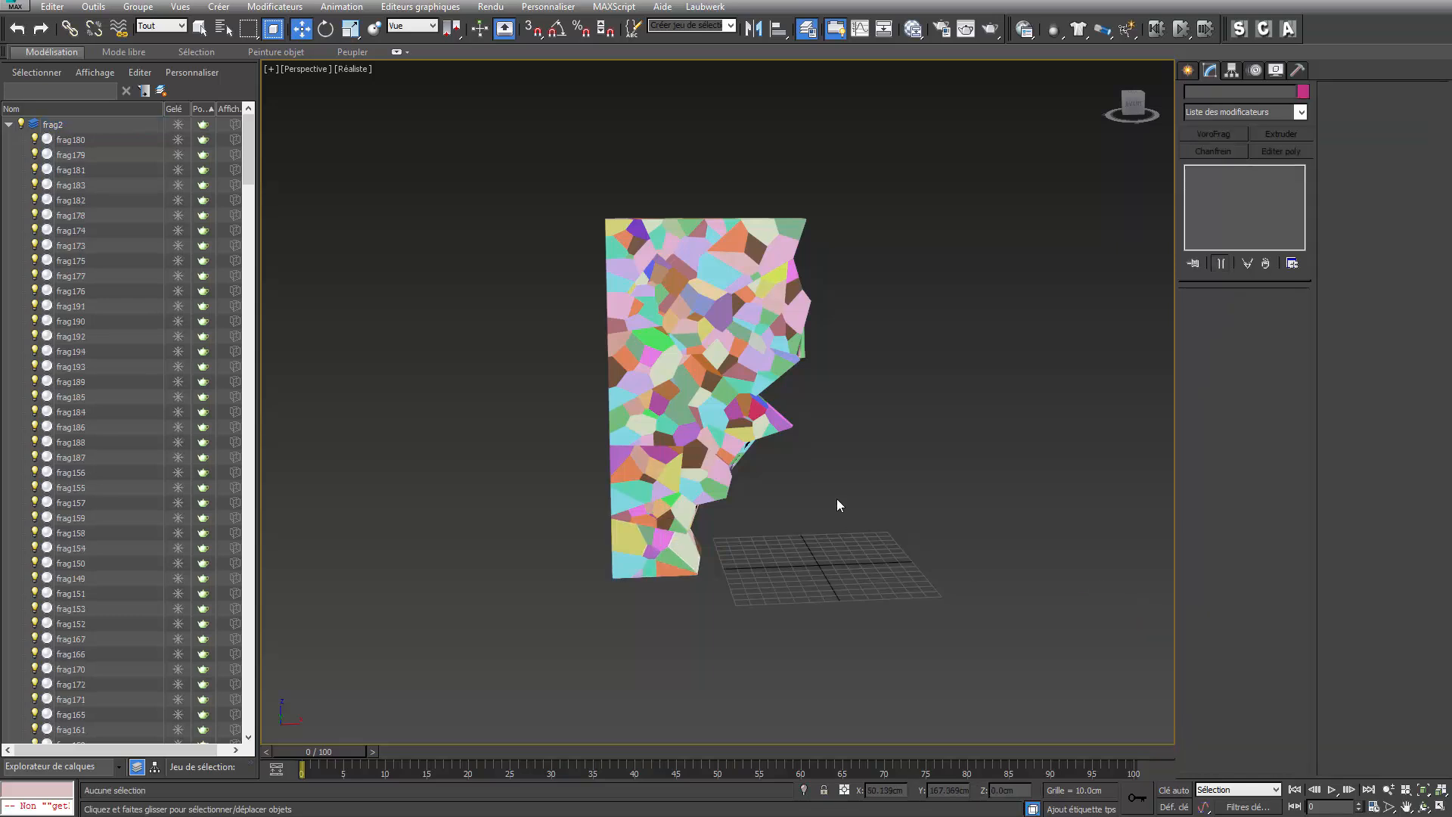
Fracture the ochre fragment frag052 at the top of the wall's other face with VoroFrag using more chunks, detach all and delete the original
middle_click_drag(685, 370, 756, 272, "alt")
left_click(739, 260)
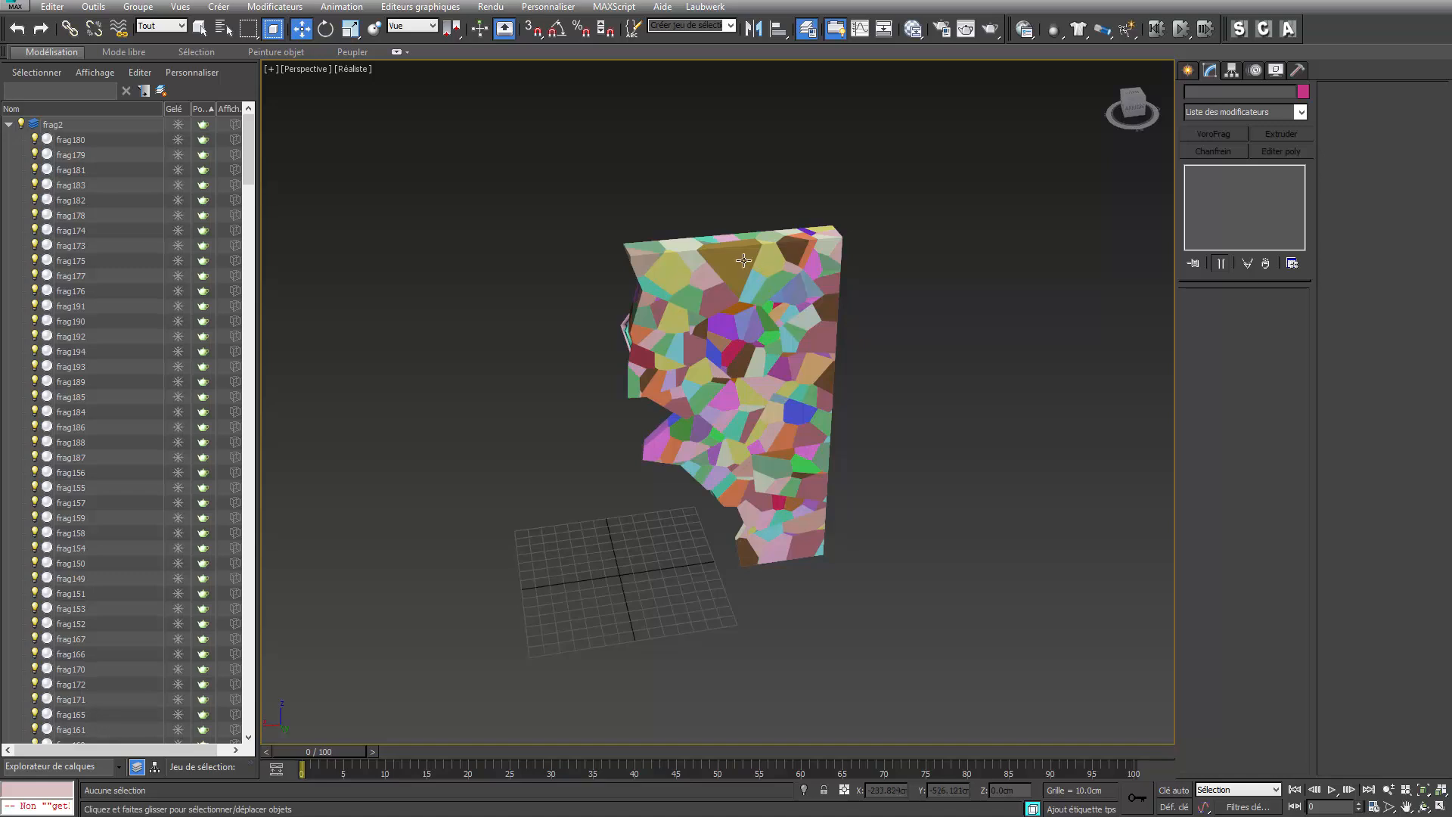
left_click(1209, 134)
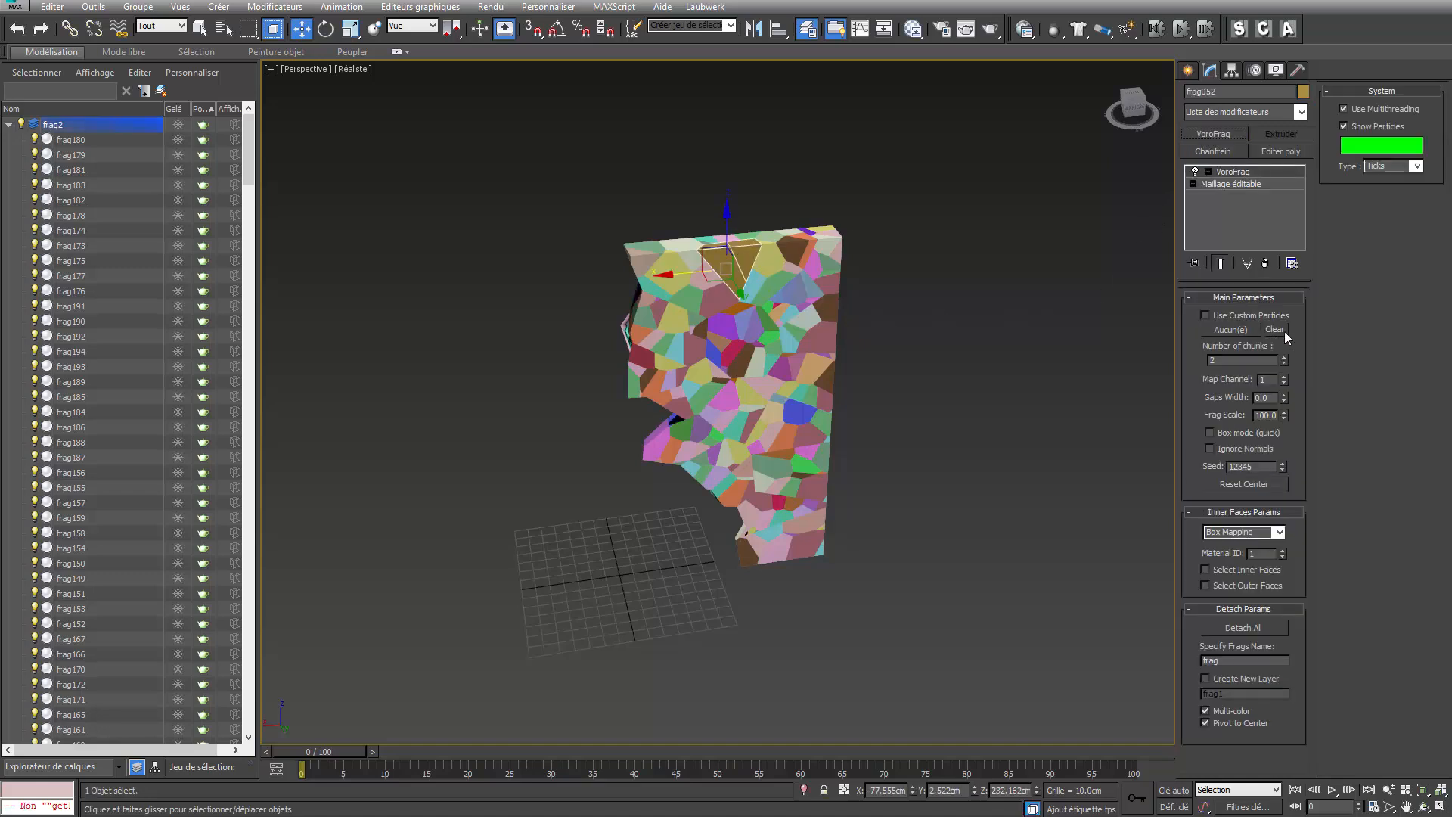
left_click_drag(1283, 361, 1284, 293)
left_click(1250, 629)
left_click(894, 574)
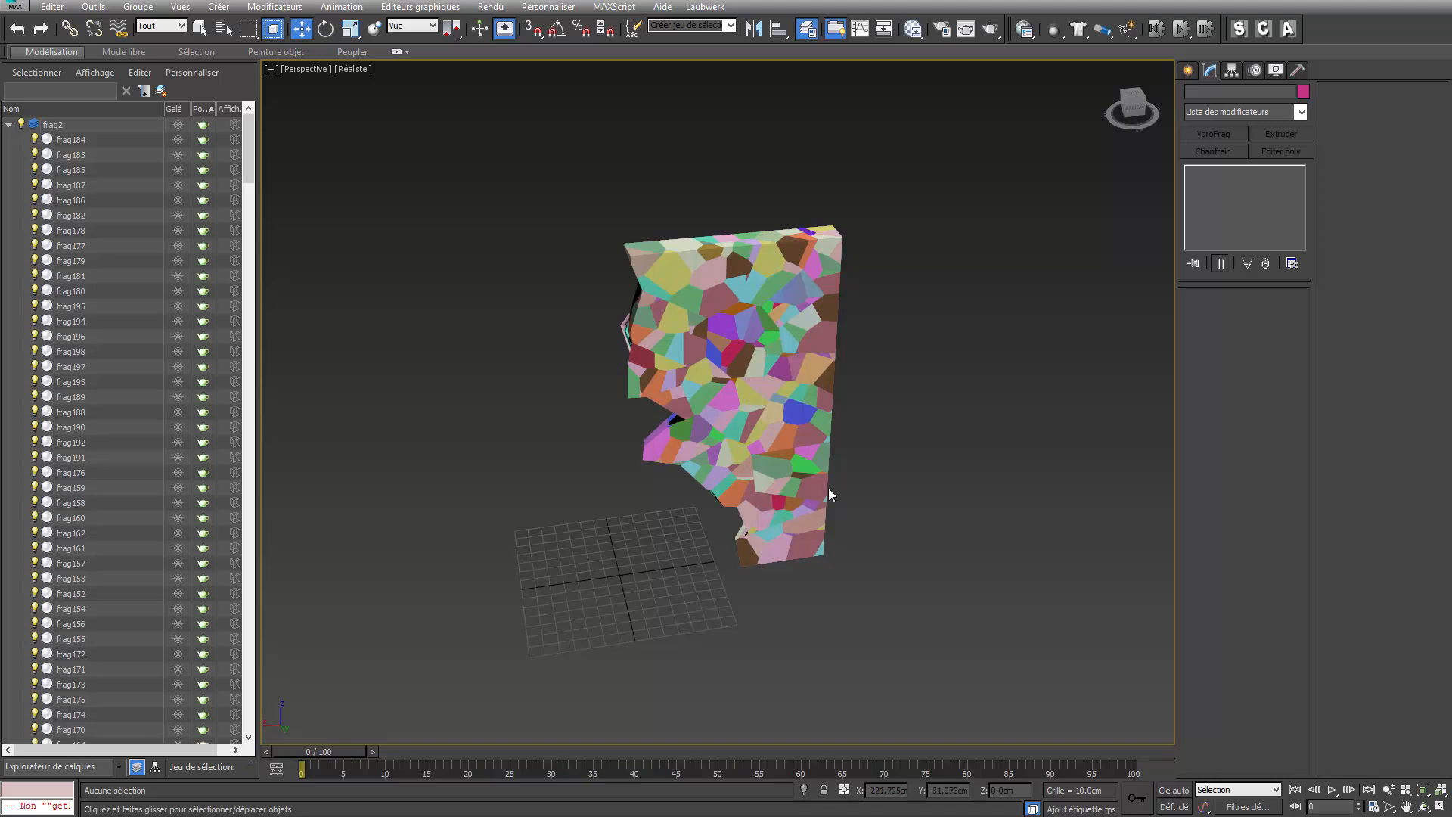
In the front view, lasso-select the fragments on the wall's straight side, leaving out those along the broken edge
key("f")
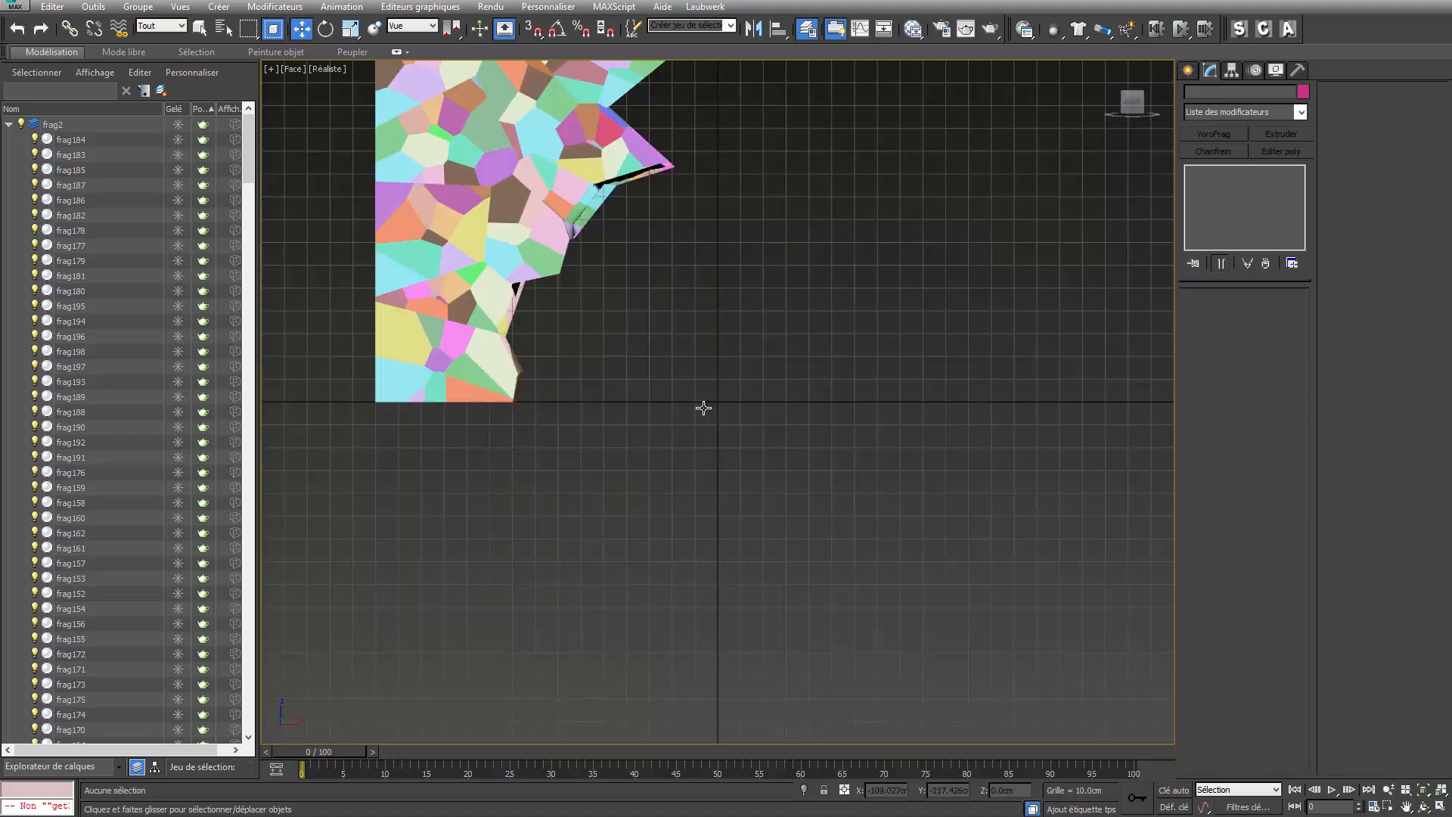
middle_click_drag(697, 412, 775, 577)
scroll(774, 577, "down", 2)
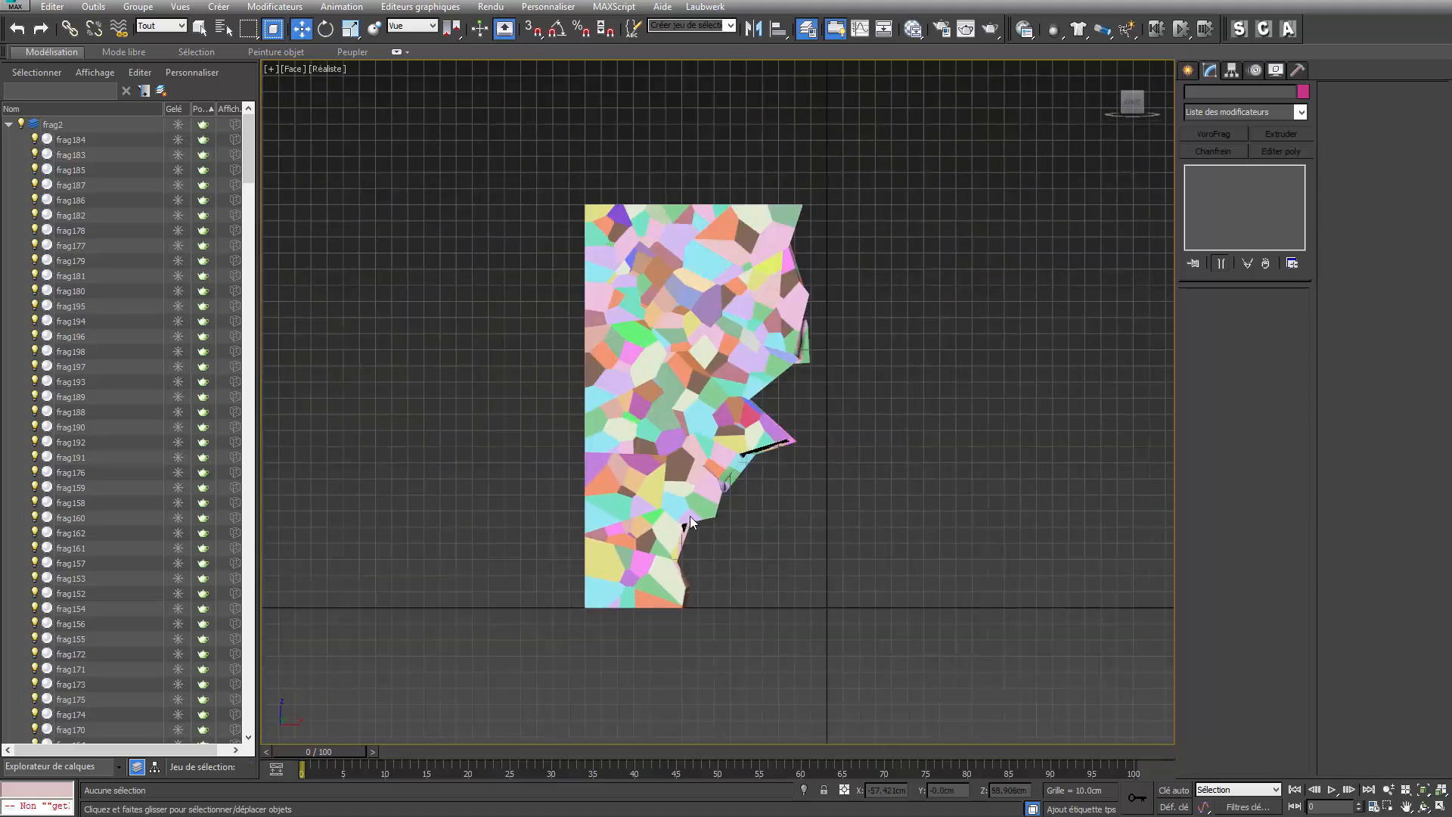
left_click_drag(249, 29, 254, 119)
left_click_drag(737, 385, 726, 456)
mouse_move(670, 534)
left_mouse_down()
mouse_move(643, 597)
mouse_move(555, 600)
mouse_move(490, 492)
left_mouse_up()
left_click_drag(463, 154, 463, 154)
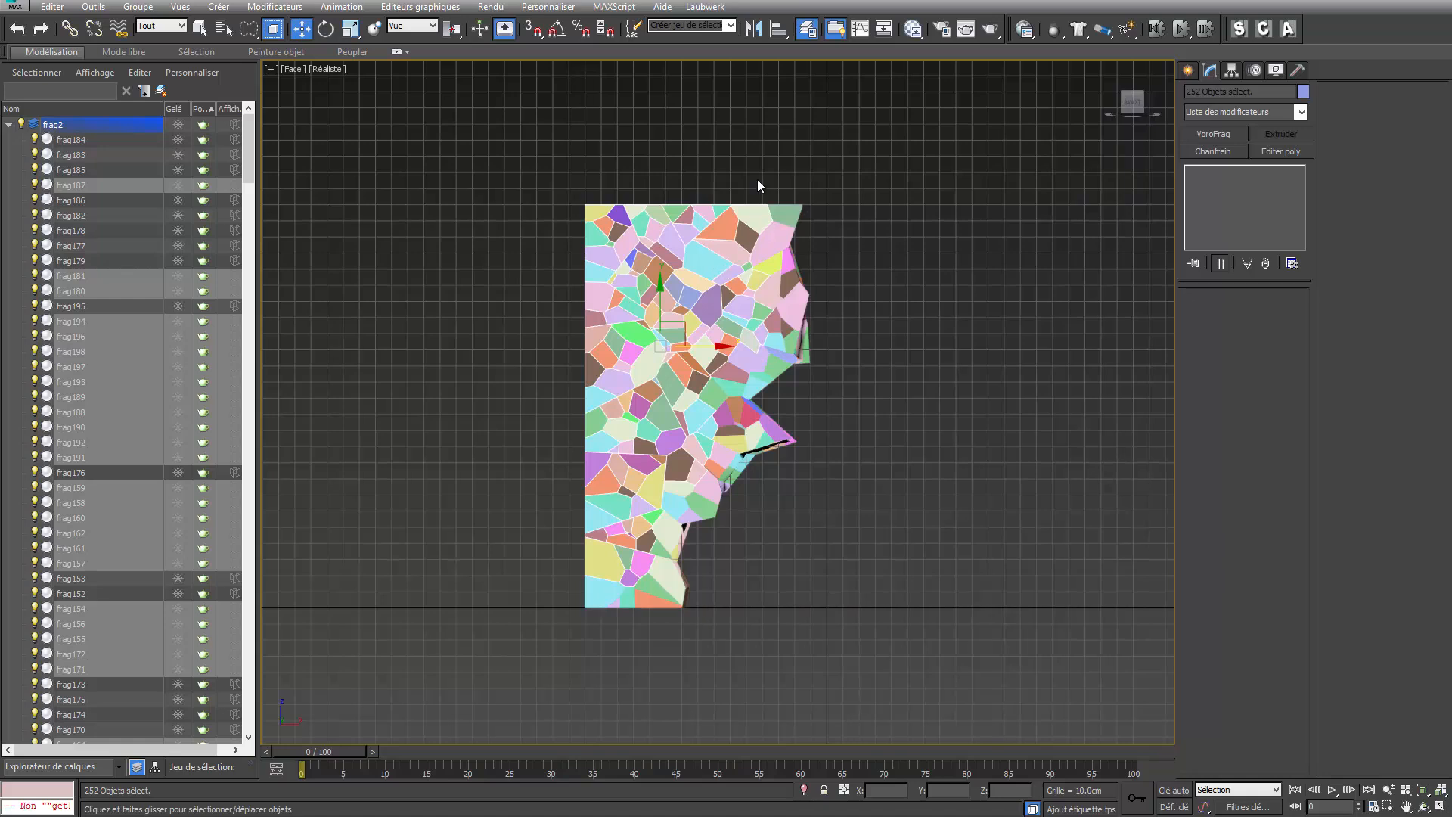
left_click_drag(775, 340, 741, 394)
mouse_move(701, 465)
left_mouse_down()
mouse_move(684, 499)
mouse_move(587, 545)
left_mouse_up()
left_click_drag(429, 104, 434, 97)
Create a new layer from the selected fragments and name it frag3
left_click(155, 94)
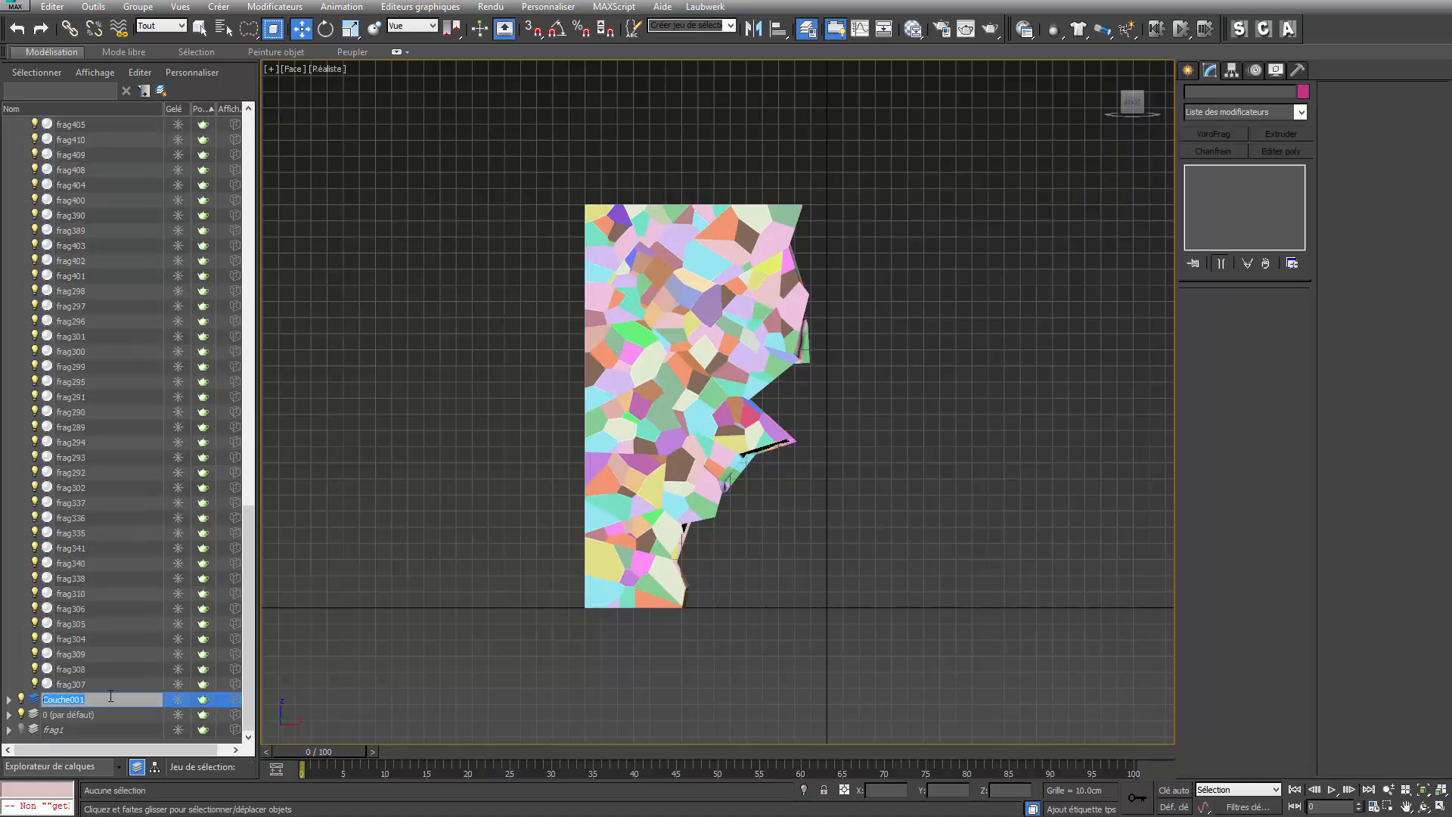
left_click_drag(110, 697, 74, 696)
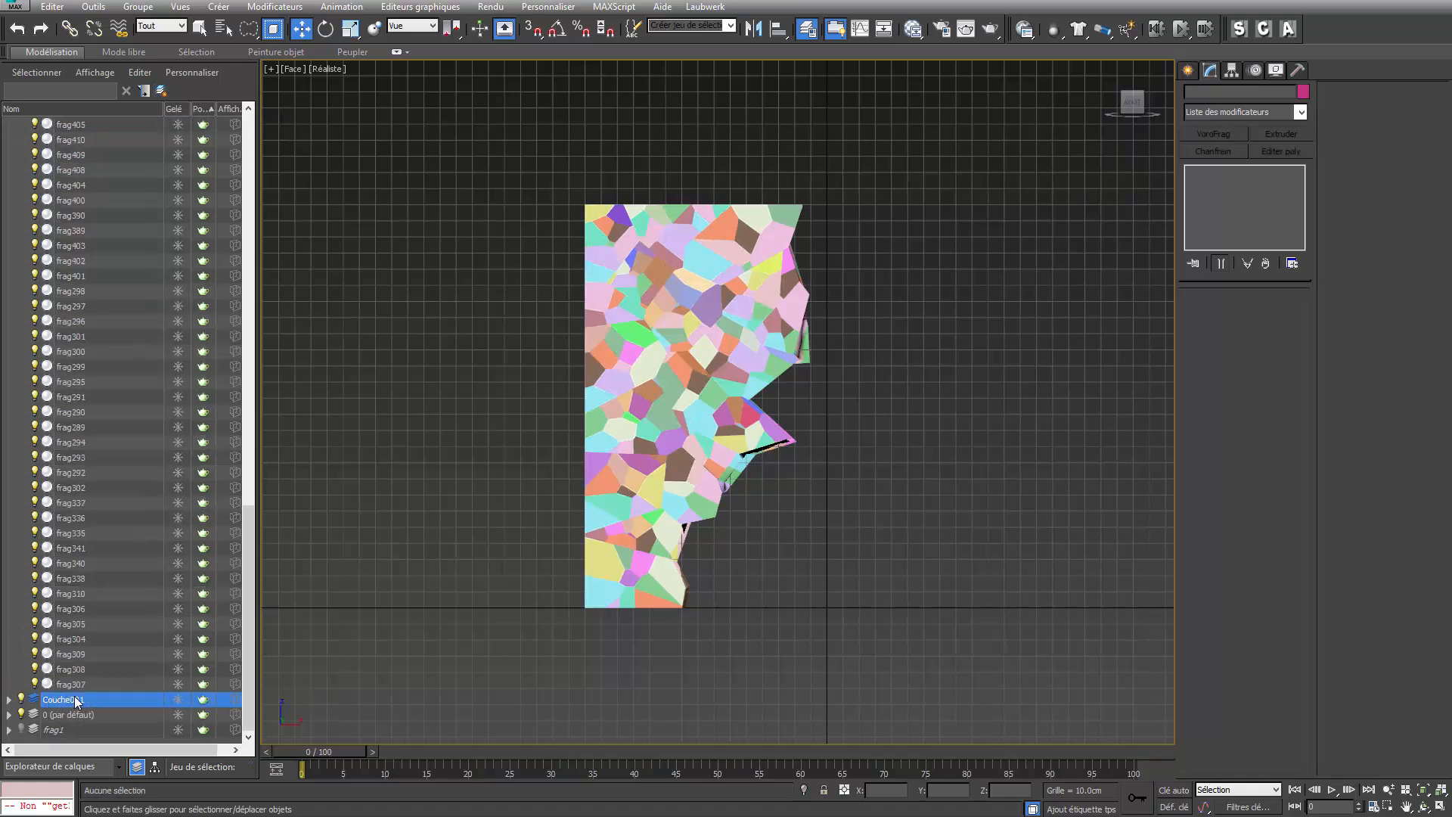
left_click(83, 698)
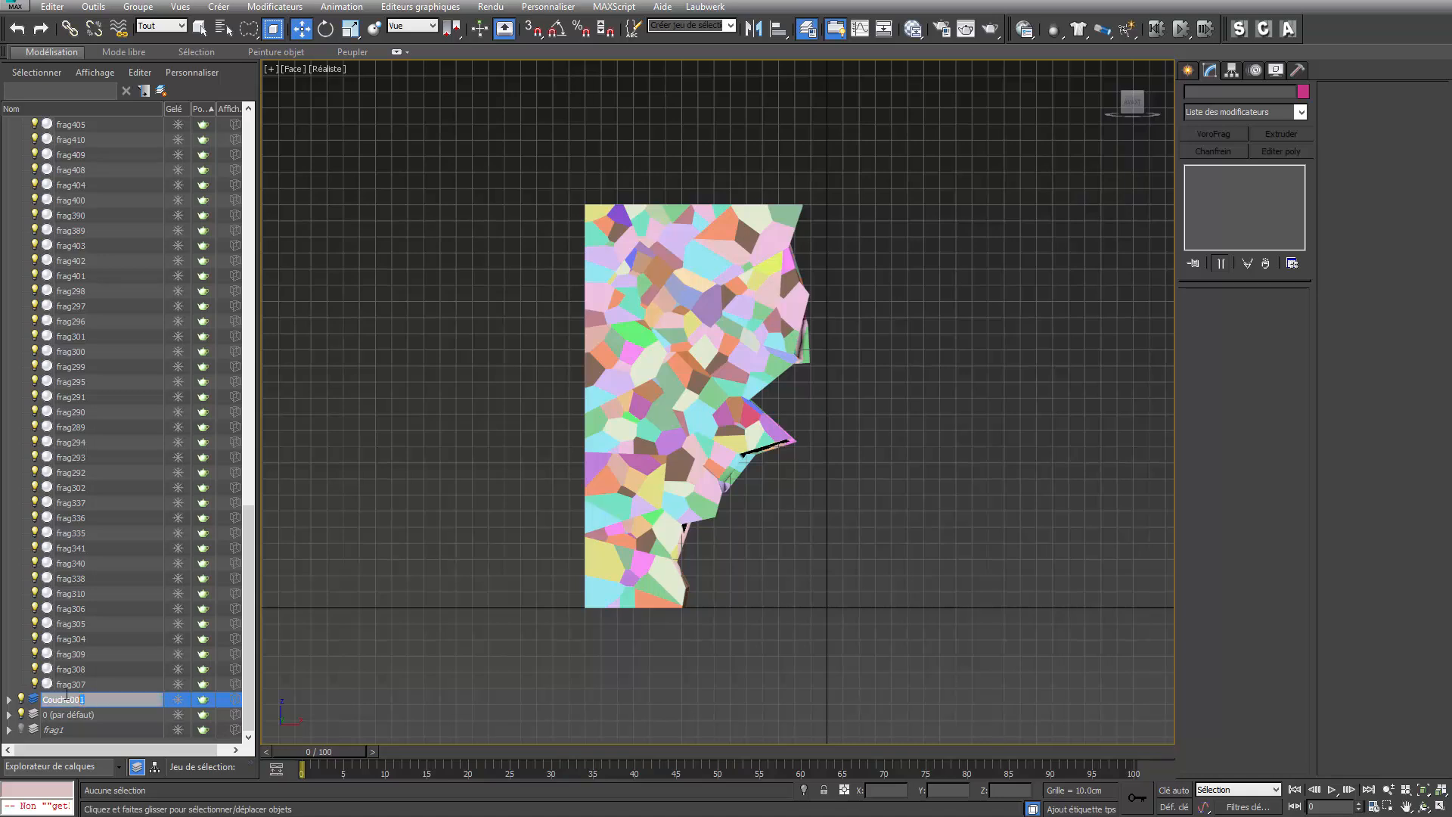
type("frag3")
key("Return")
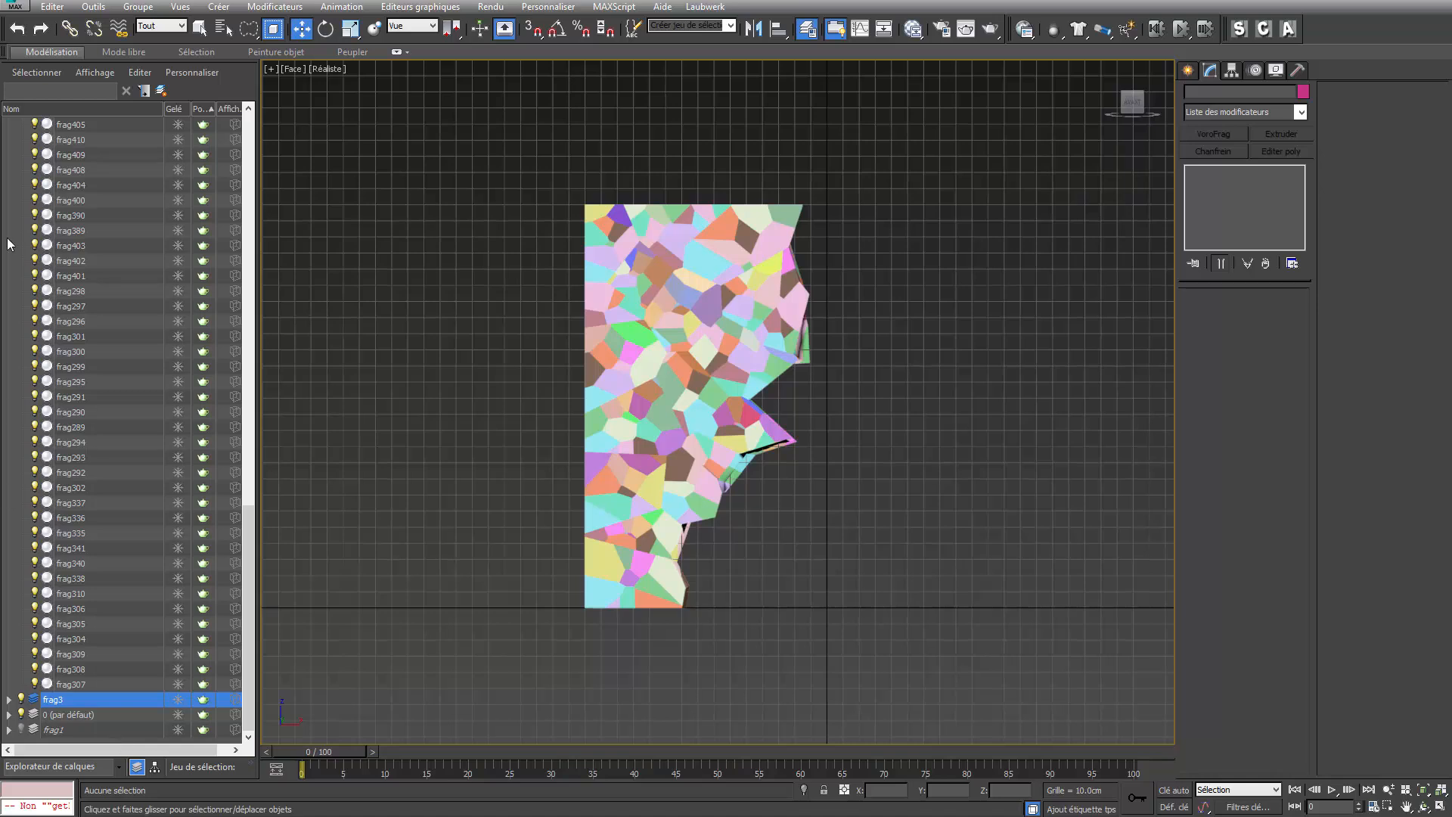
Sort the layer list by name and show the frag2 layer at its start
left_click(85, 106)
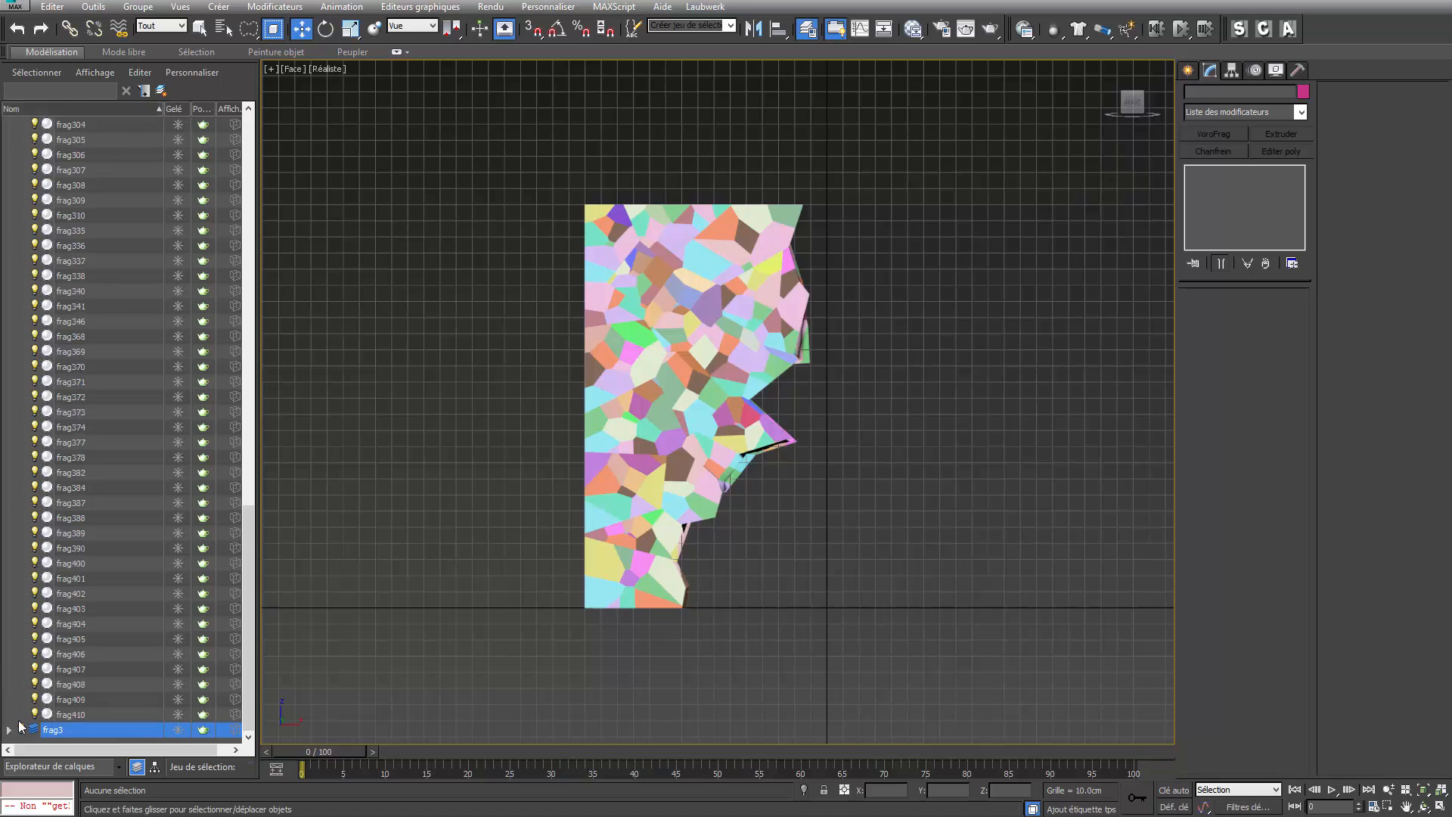
scroll(53, 368, "up", 5)
scroll(53, 368, "up", 12)
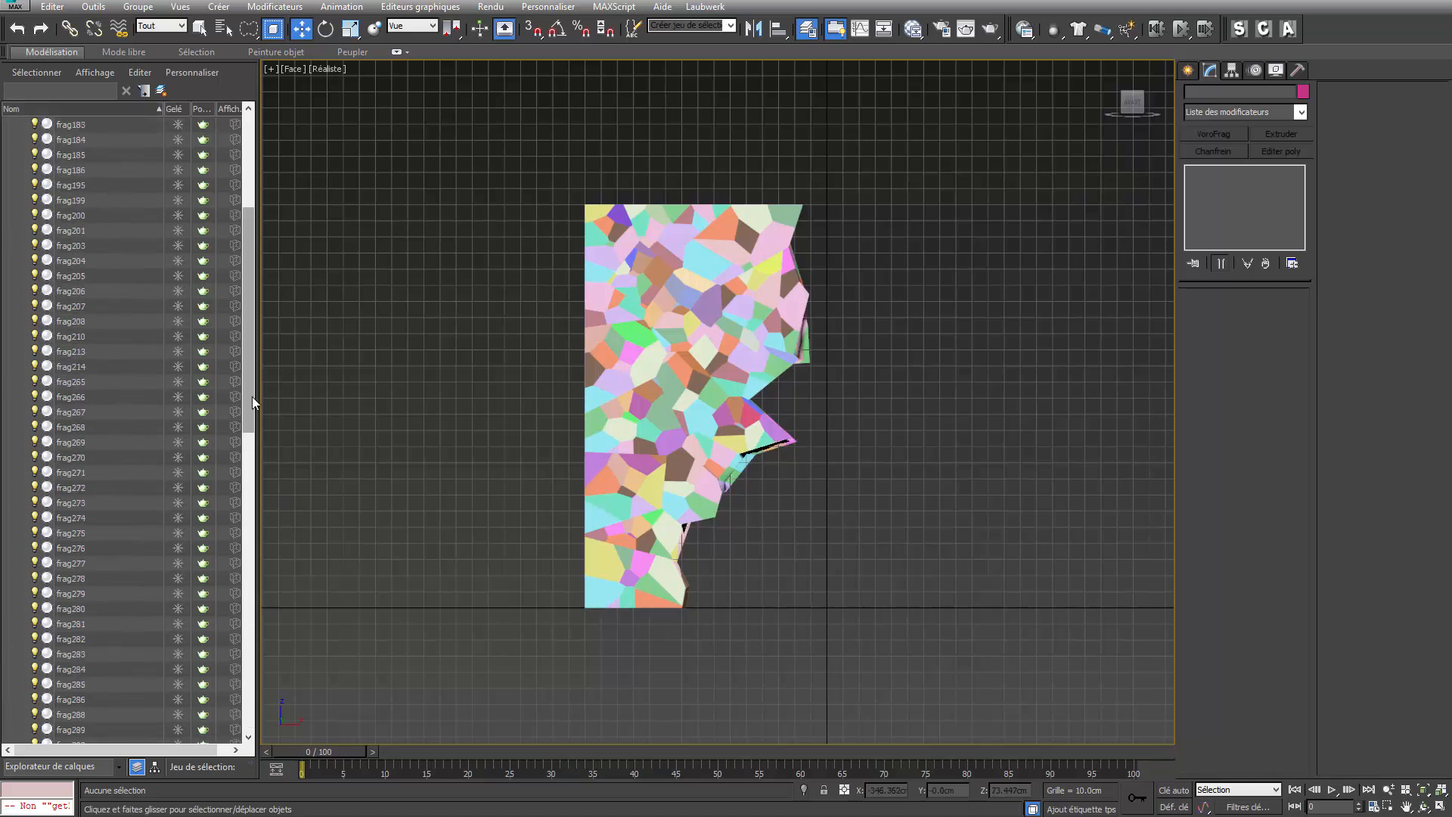
left_click_drag(252, 397, 257, 235)
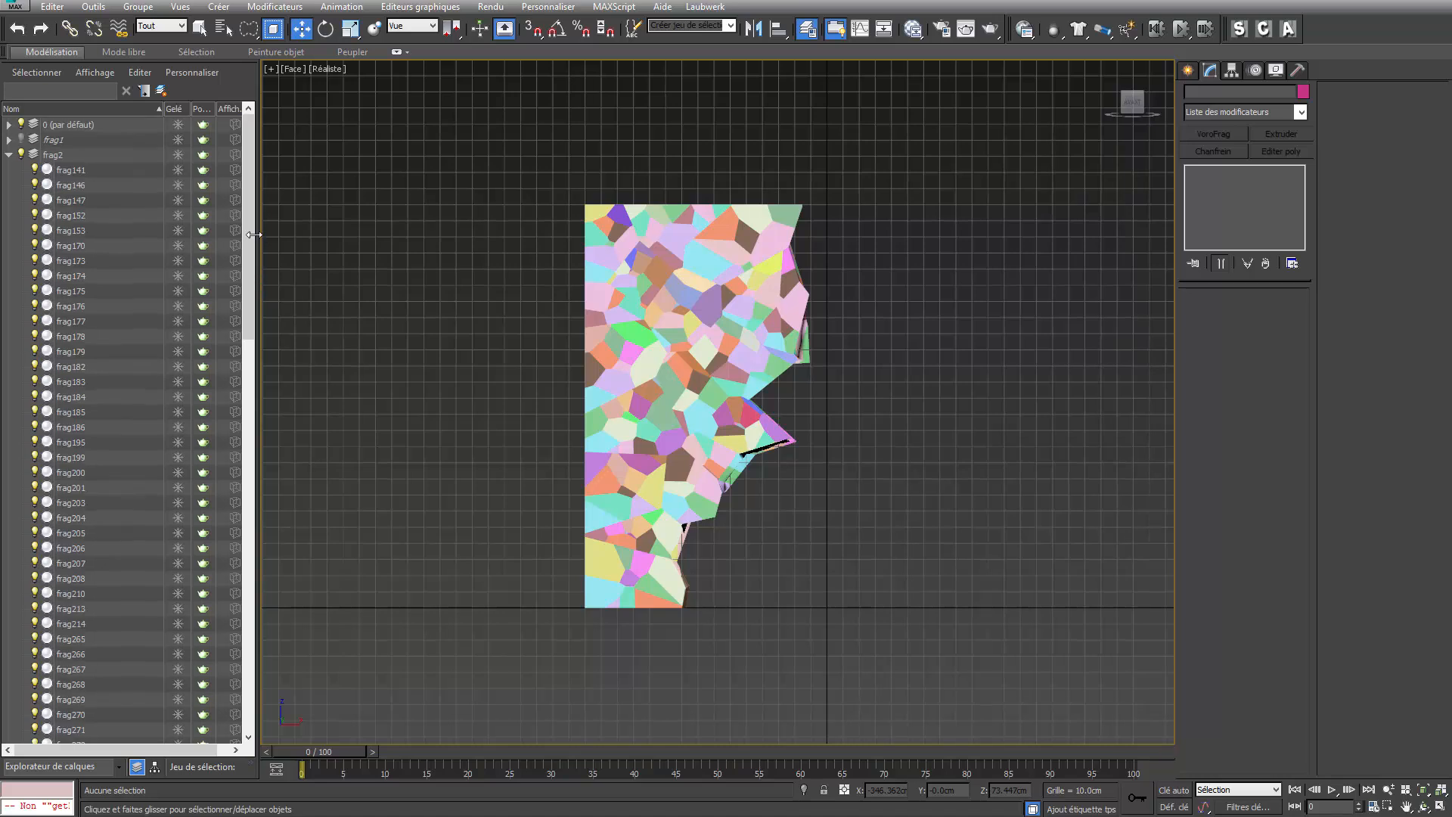
Collapse and hide the frag2 layer, and examine the frag3 chunks on their own in a perspective view
left_click(9, 155)
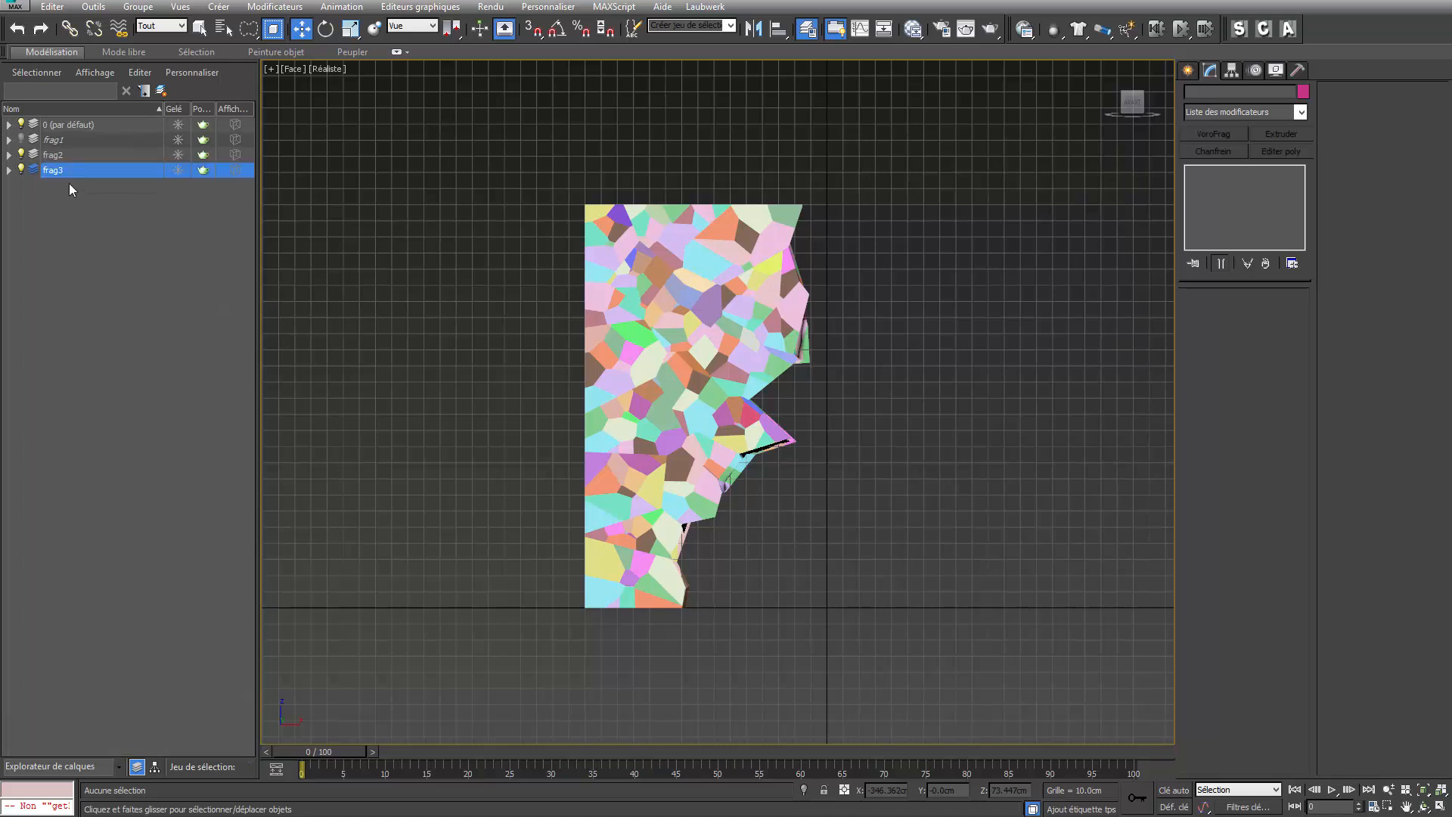
left_click(21, 155)
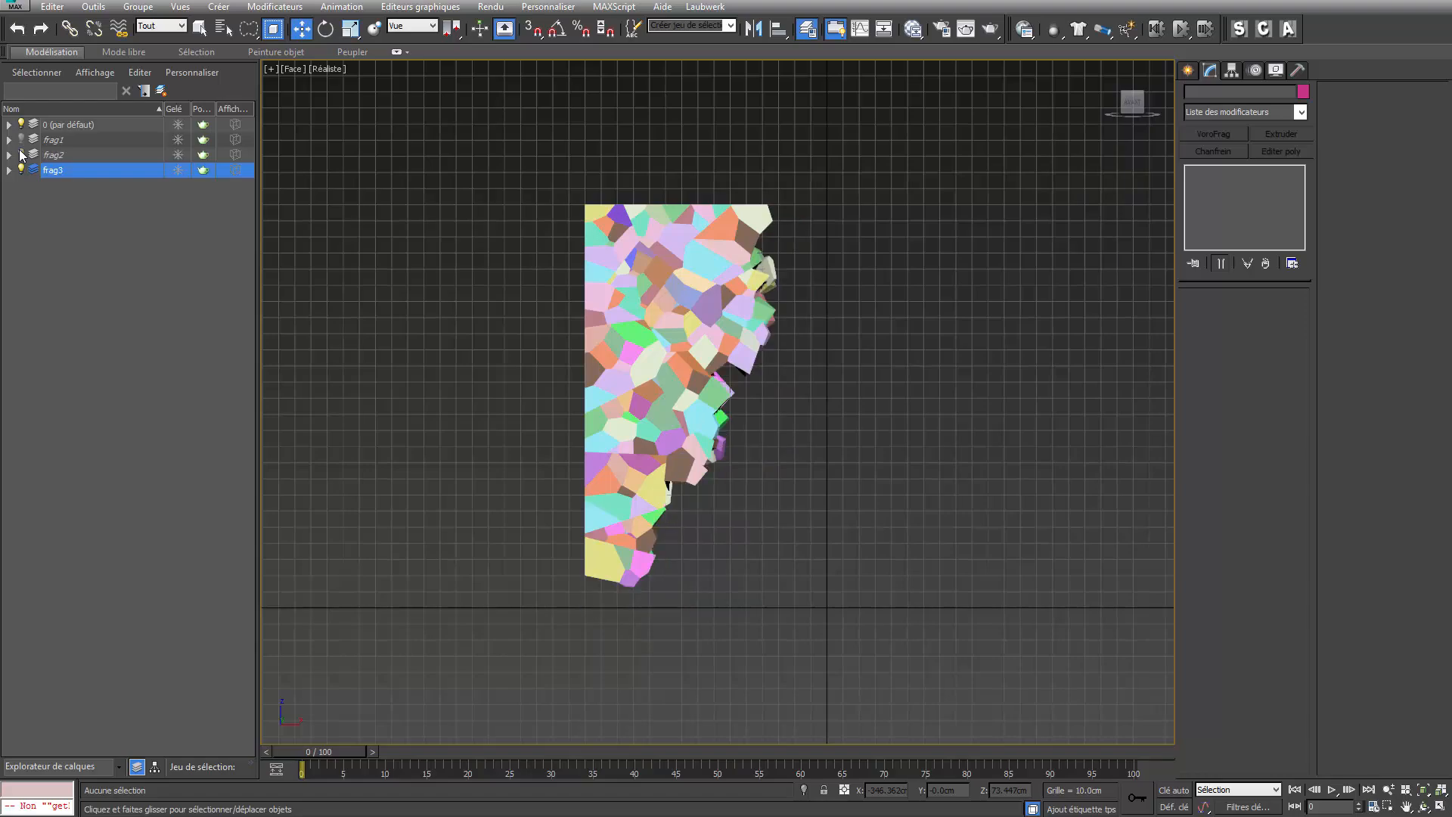
mouse_move(873, 313)
middle_mouse_down("alt")
mouse_move(847, 338)
mouse_move(746, 315)
mouse_move(758, 300)
mouse_move(855, 328)
mouse_move(877, 322)
mouse_move(878, 302)
mouse_move(859, 317)
middle_mouse_up("alt")
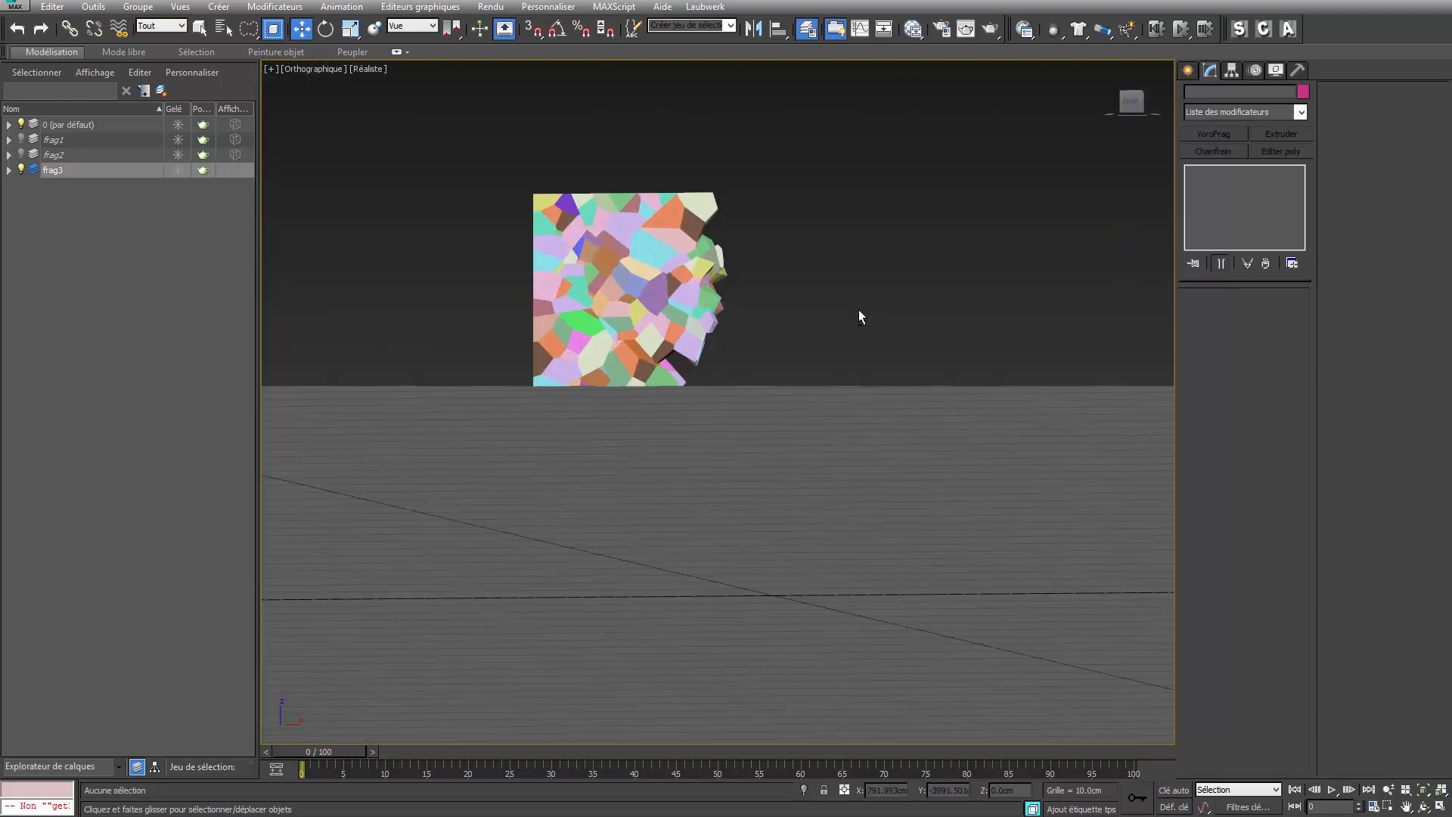
key("p")
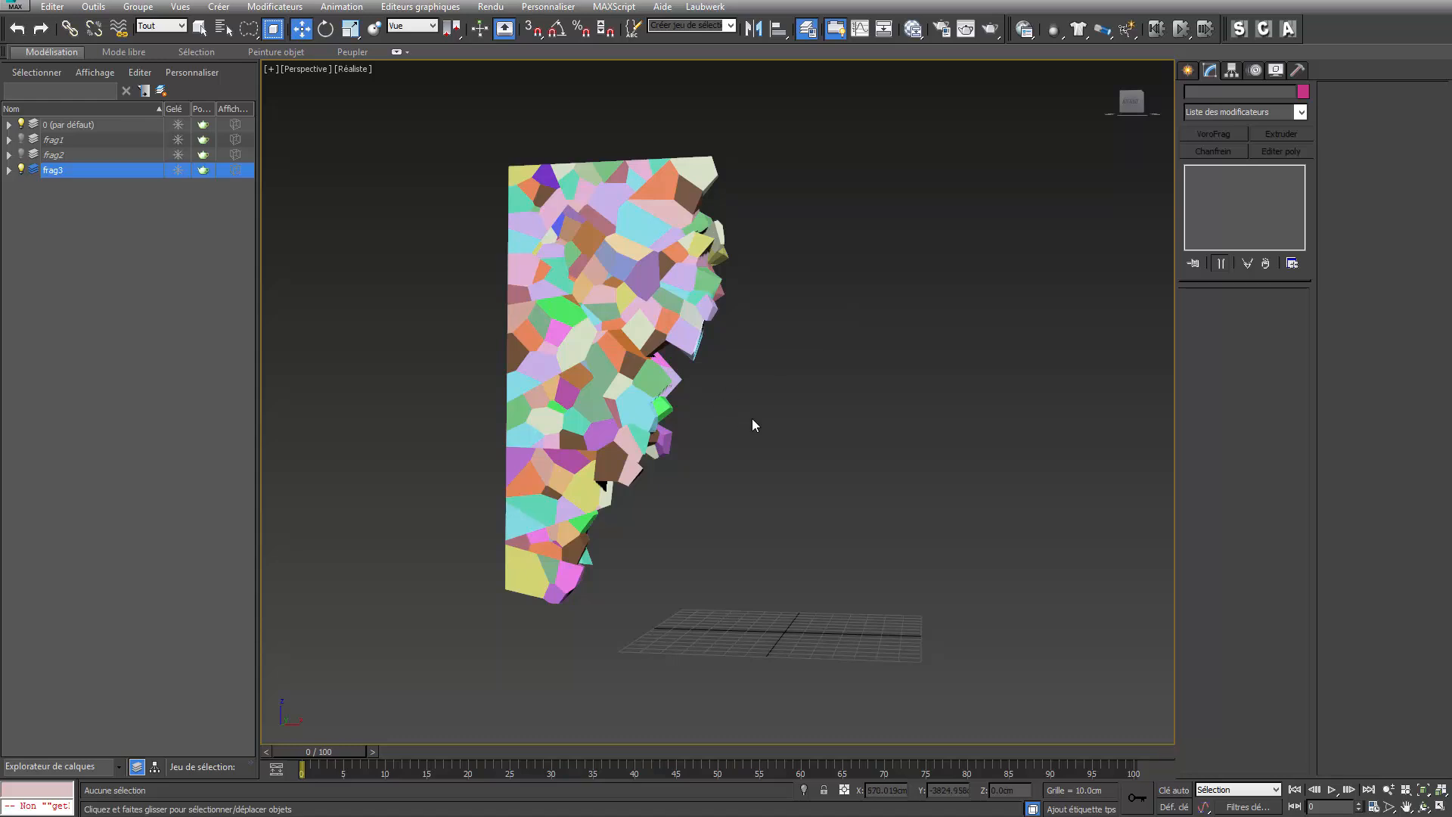
middle_click_drag(752, 420, 876, 479, "alt")
left_click(198, 325)
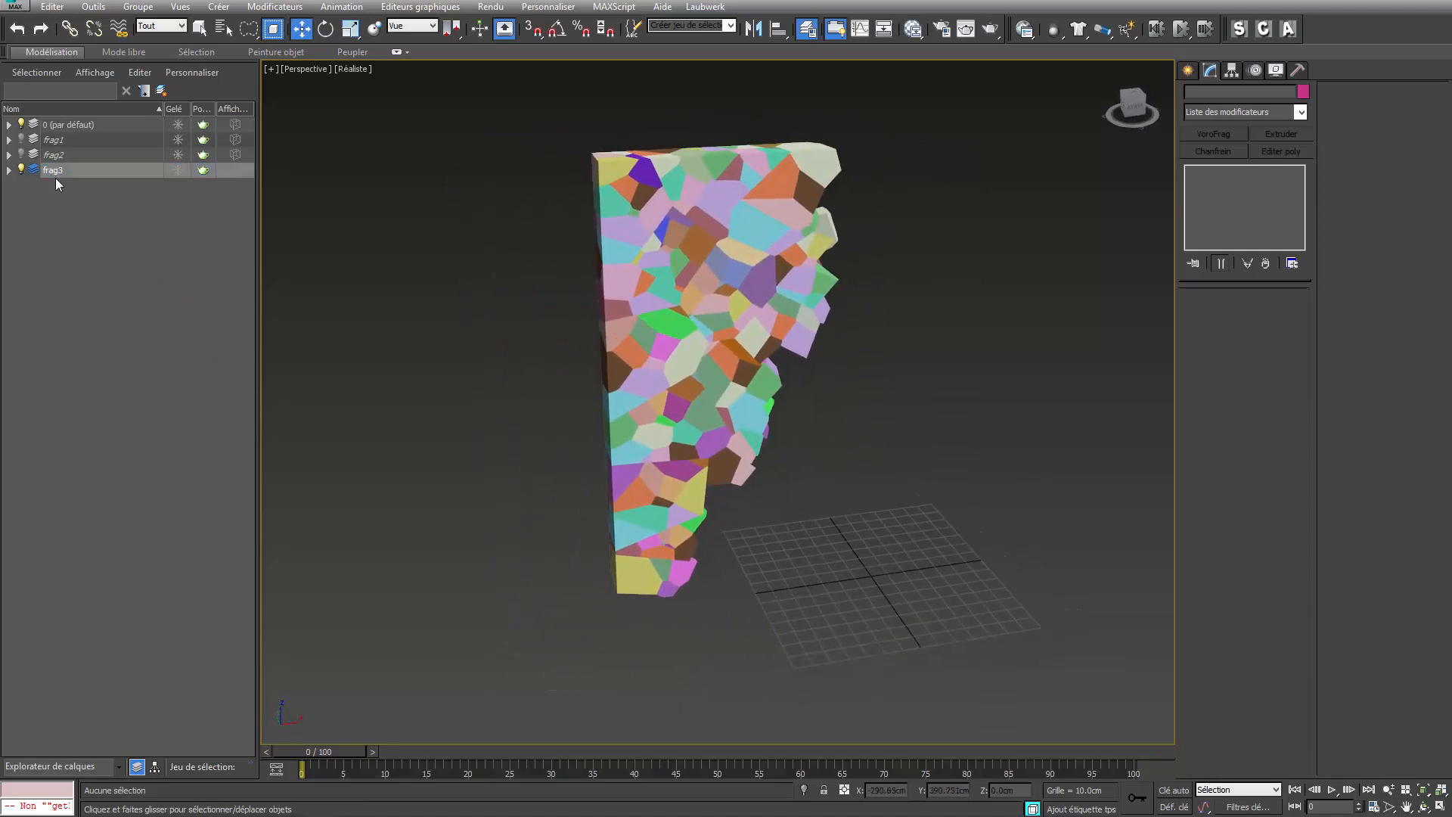
Show the frag2 and frag1 layers again and select all child objects of both layers
left_click(20, 154)
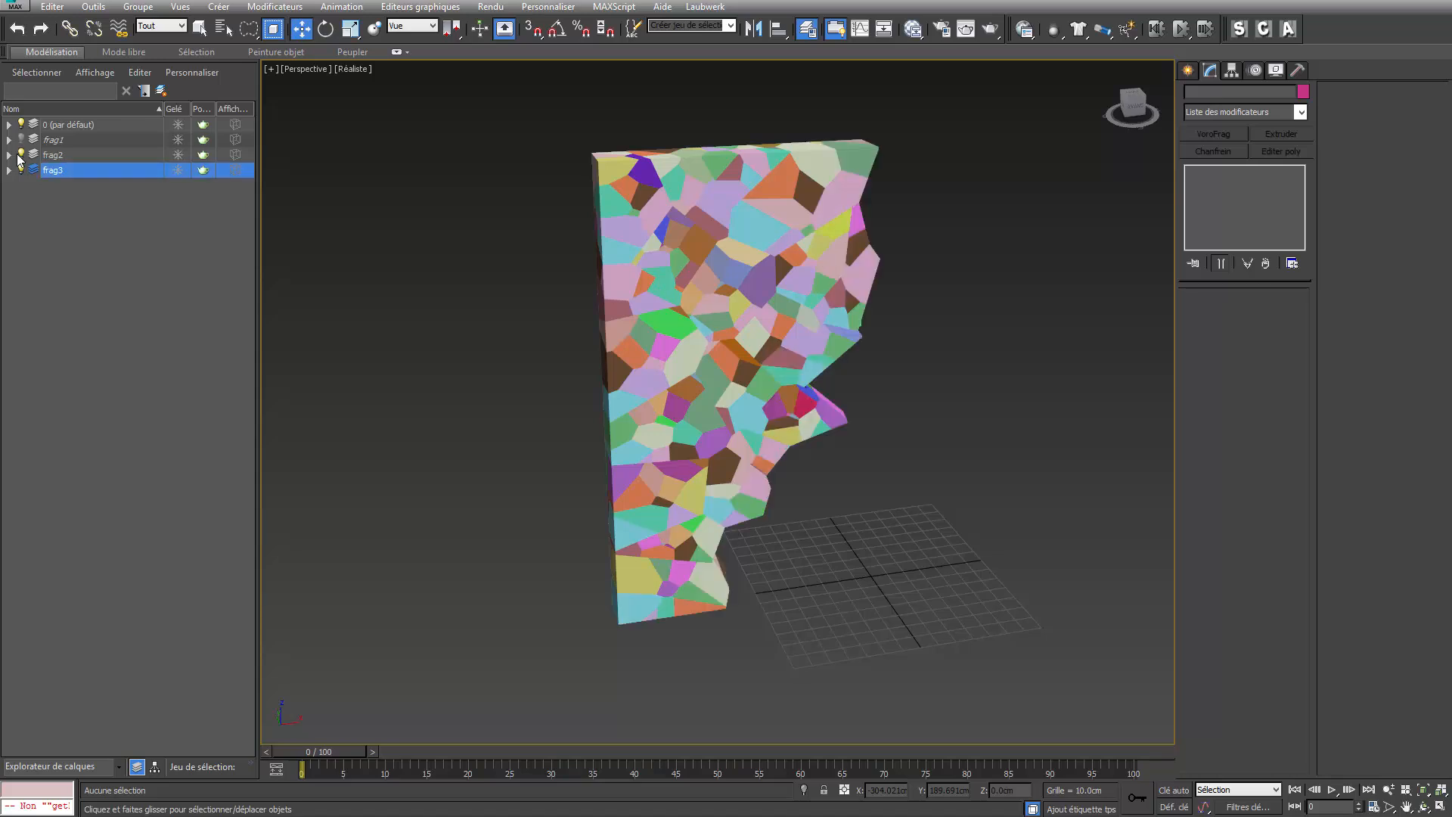
left_click(20, 139)
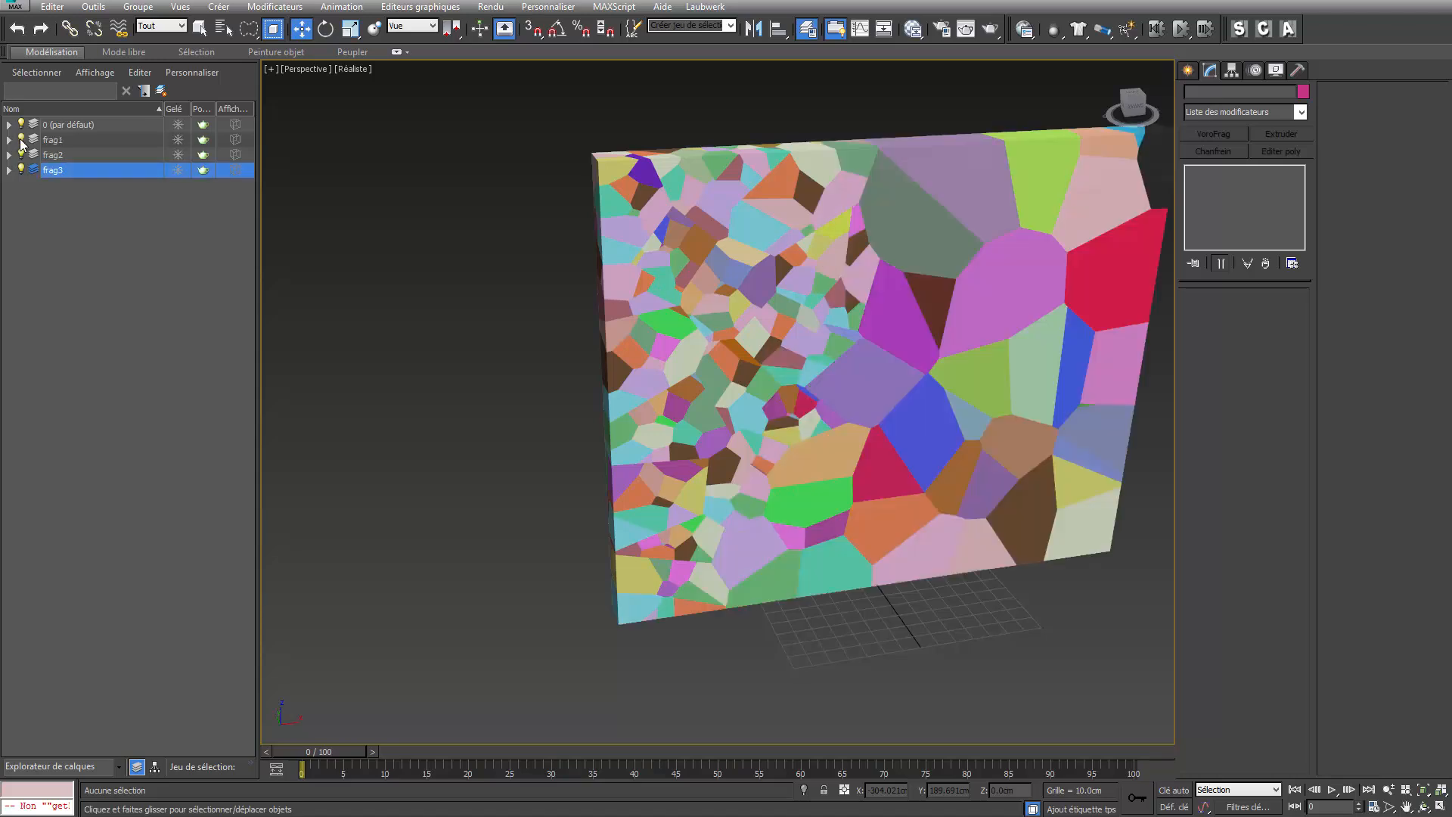
left_click(65, 139)
left_click(78, 153, "ctrl")
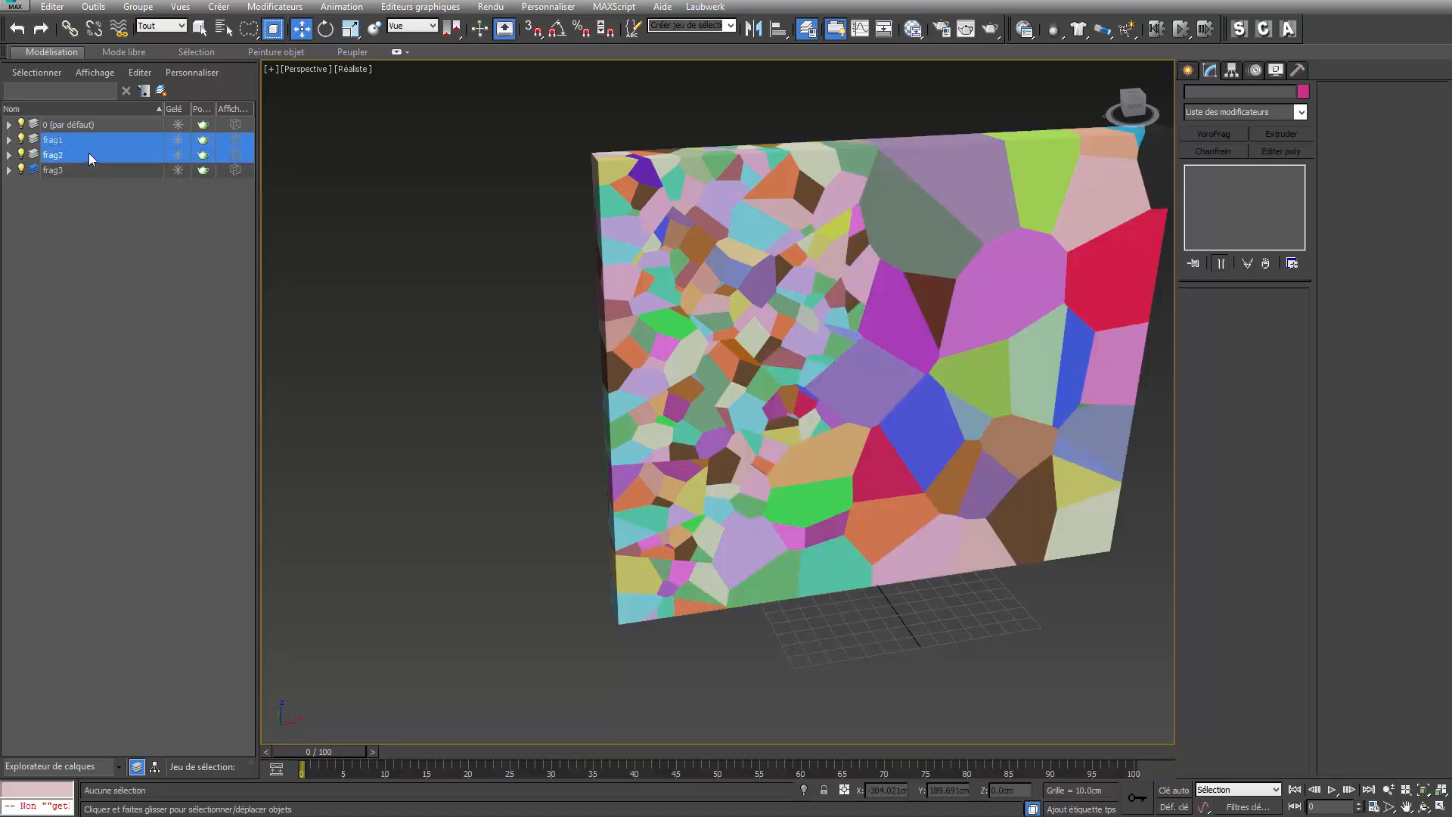
right_click(88, 153)
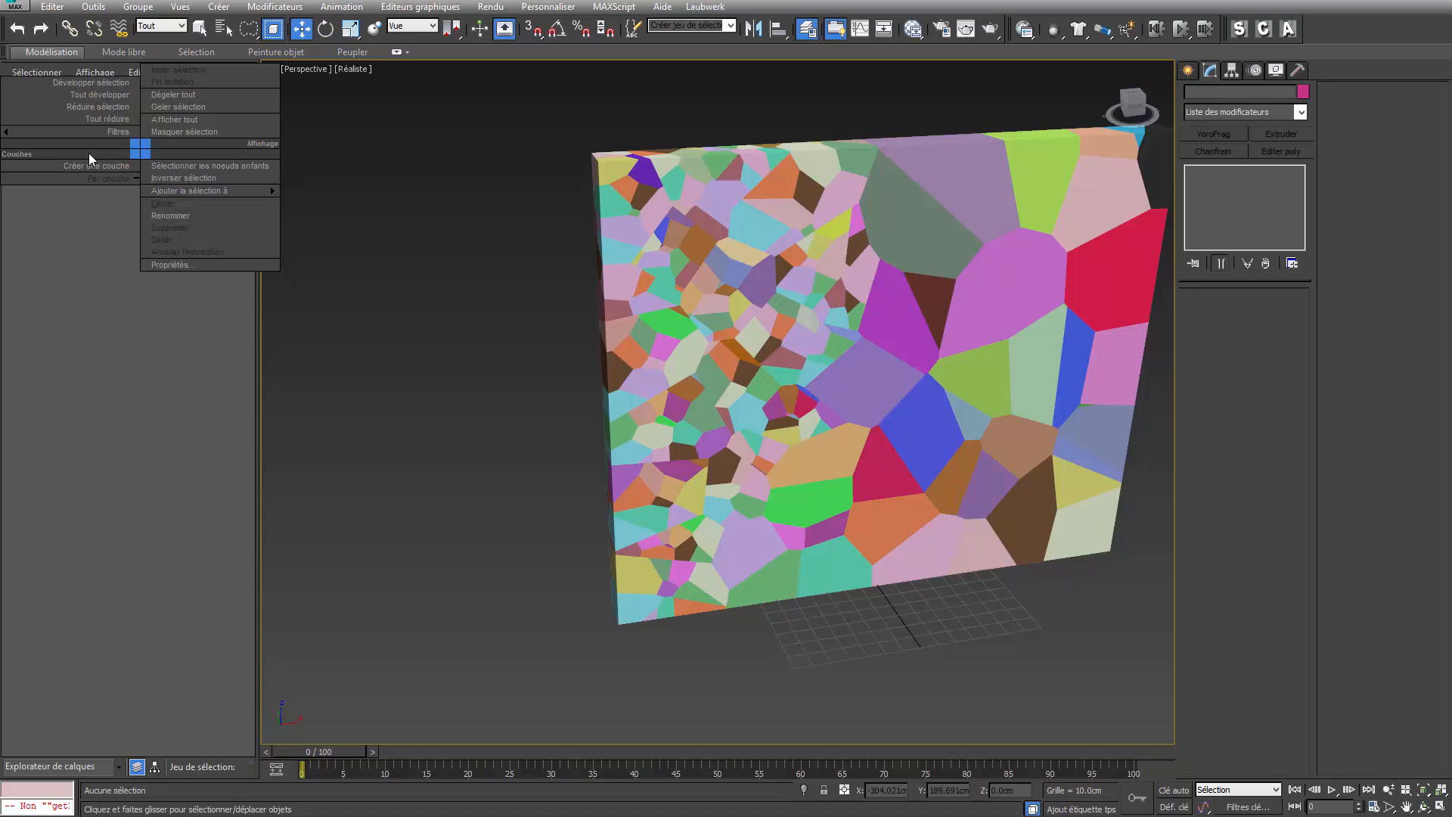
left_click(211, 166)
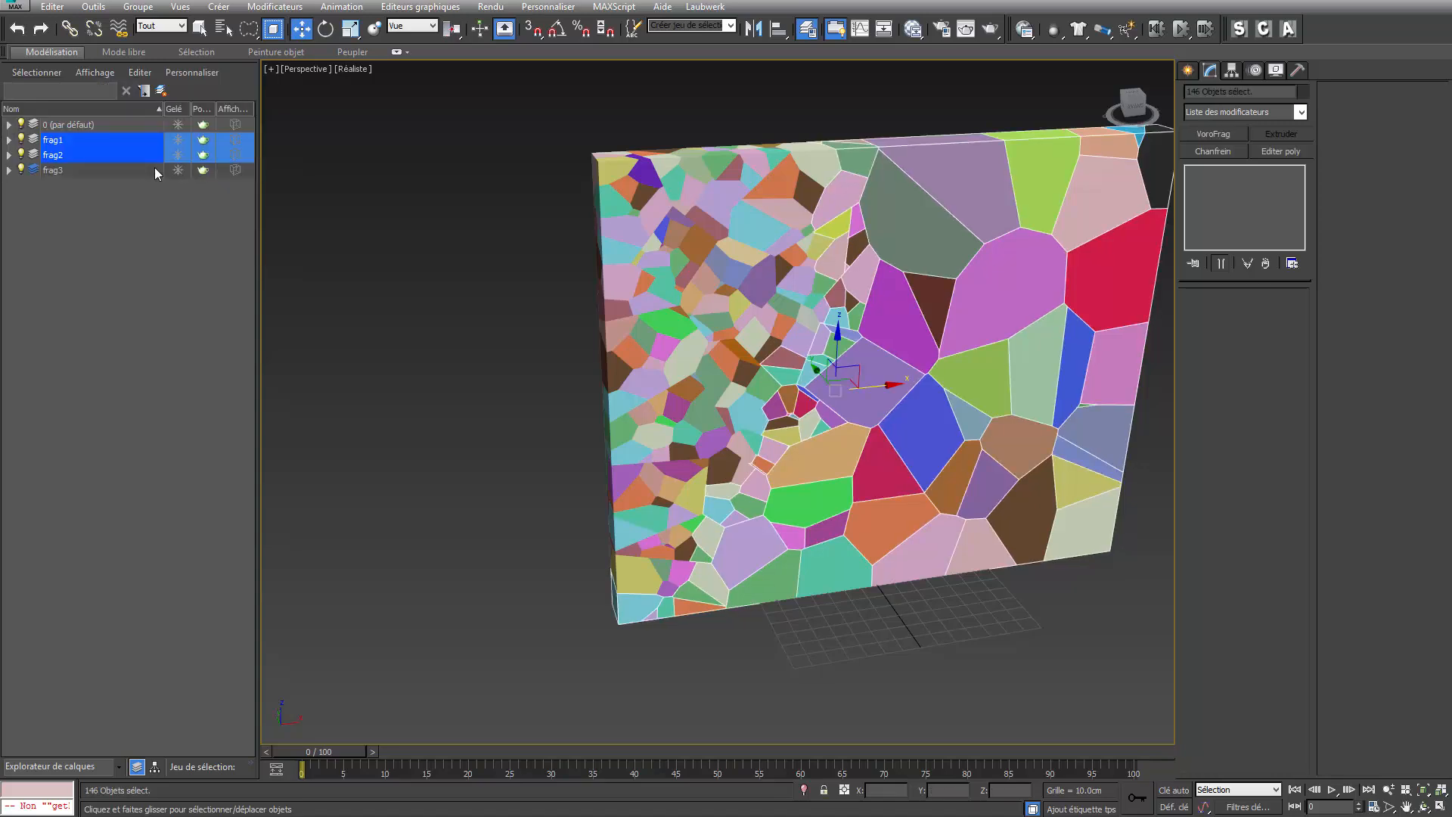
Change the object colour of the selected frag1 and frag2 fragments to dark grey, deselect them and display edged faces
left_click(1307, 91)
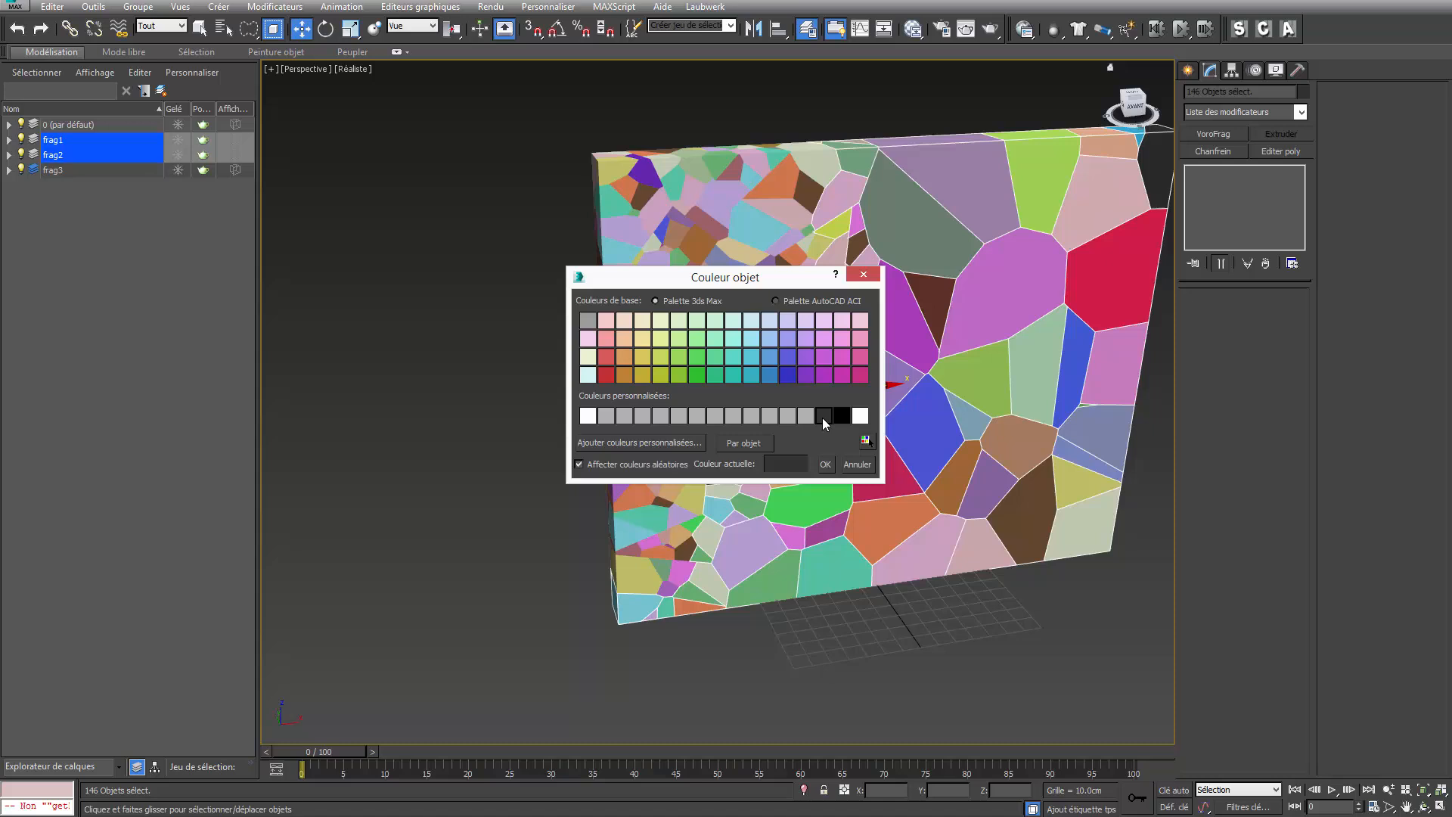
left_click(825, 464)
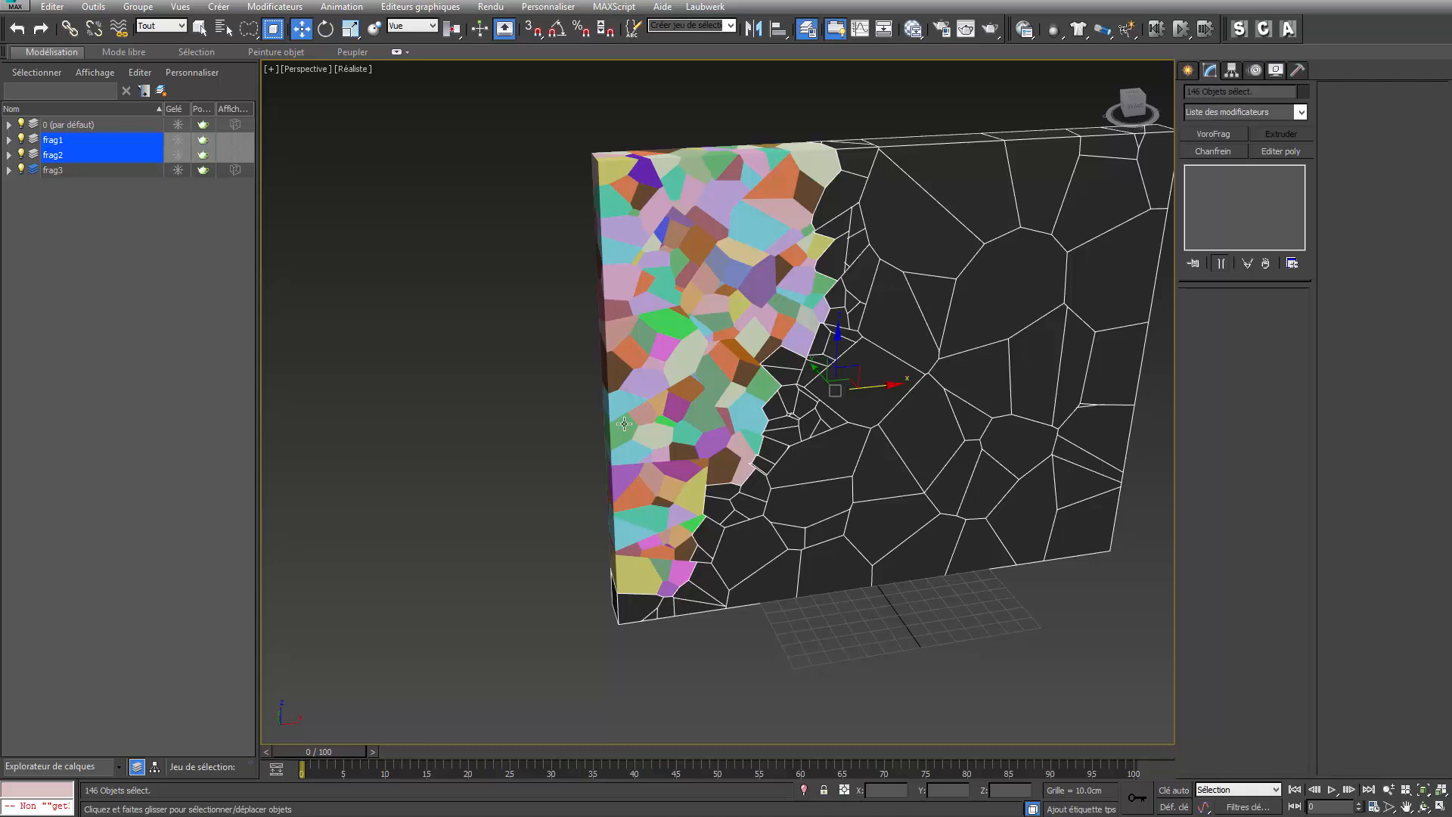
left_click(429, 451)
key("F4")
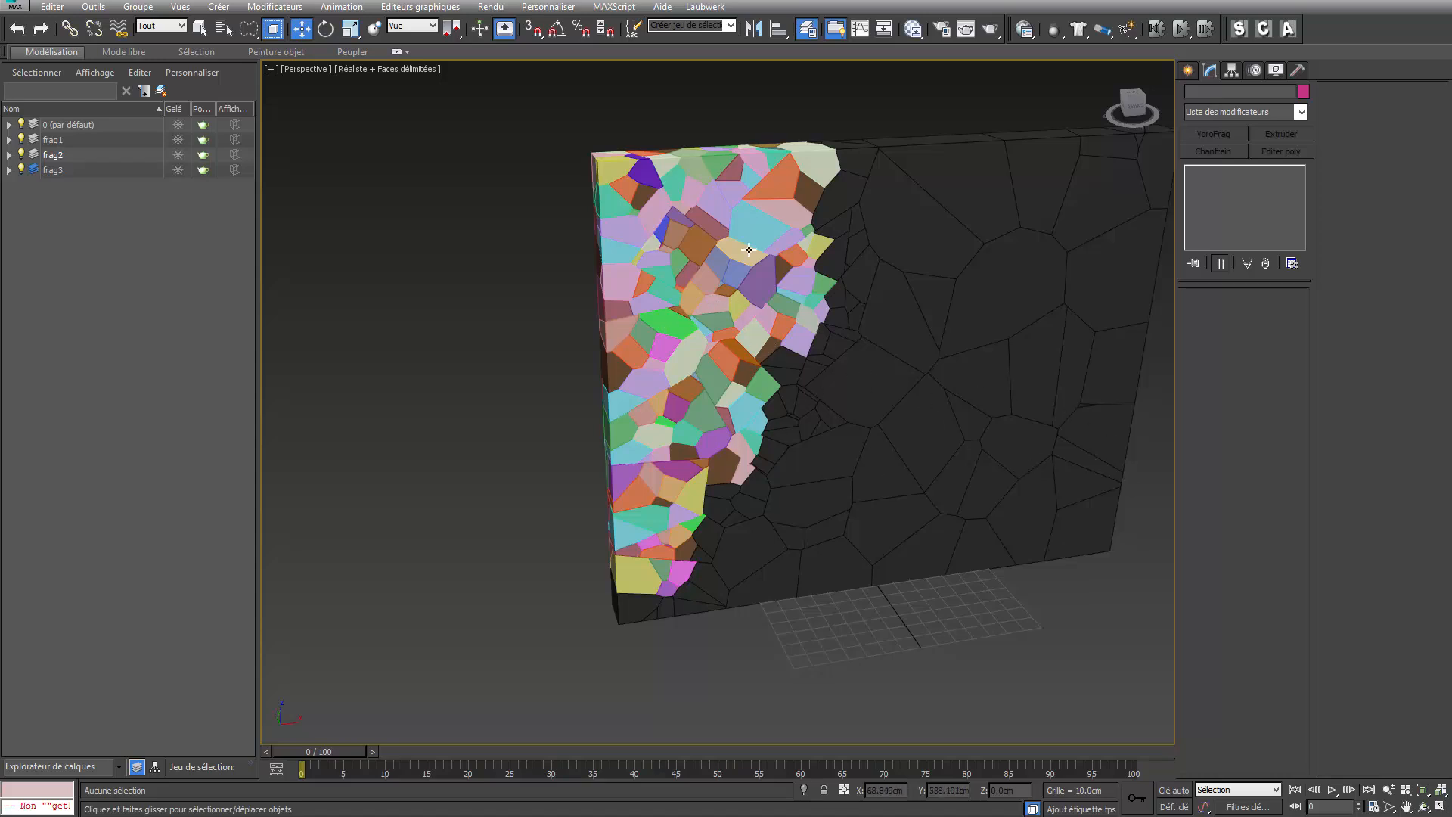
On the wall's other face, fracture the off-white fragment frag071 with VoroFrag into 16 chunks, detach all and delete the original
middle_click_drag(652, 362, 948, 310, "alt")
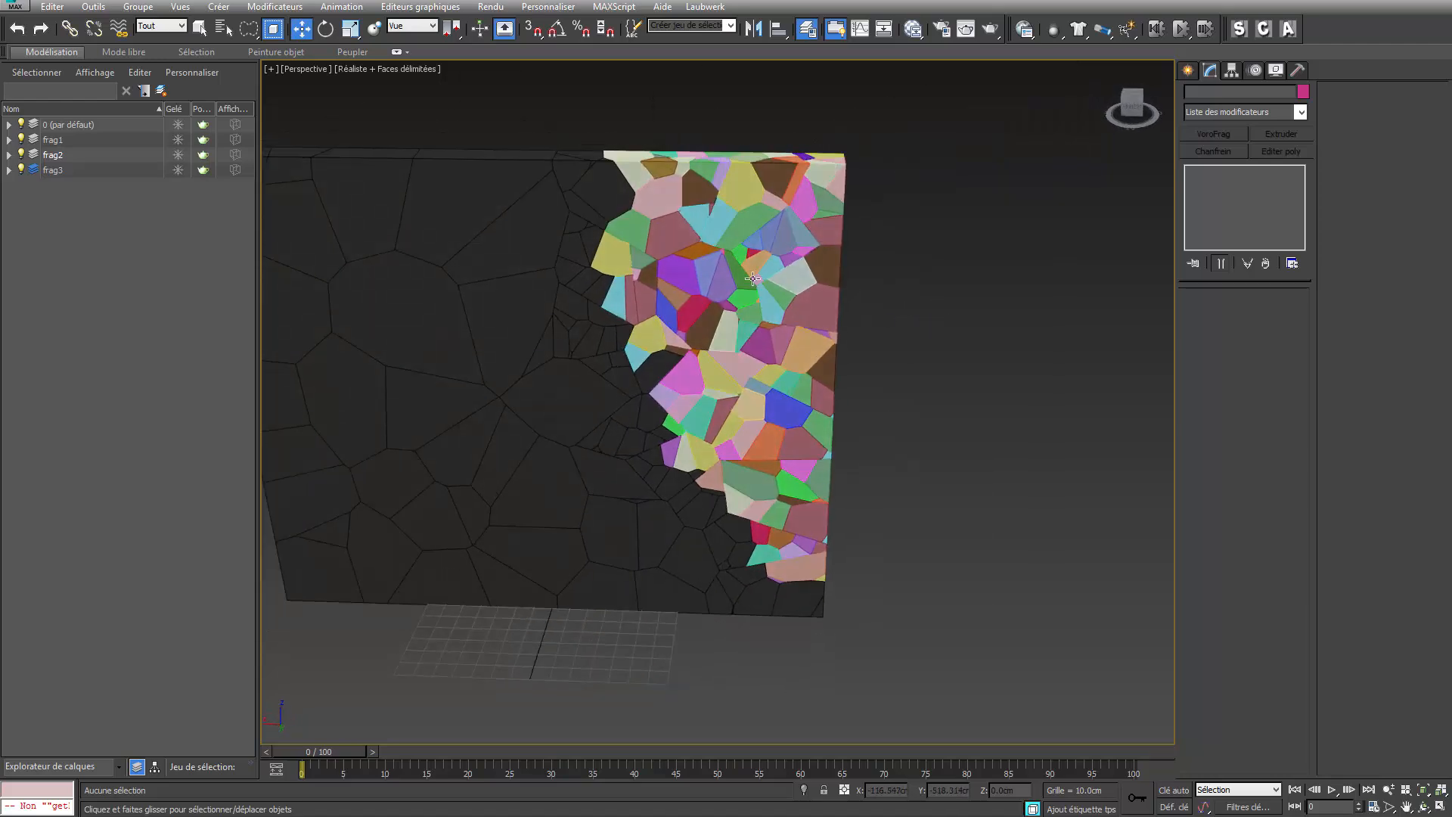
scroll(724, 280, "up", 5)
middle_click_drag(735, 325, 745, 324, "alt")
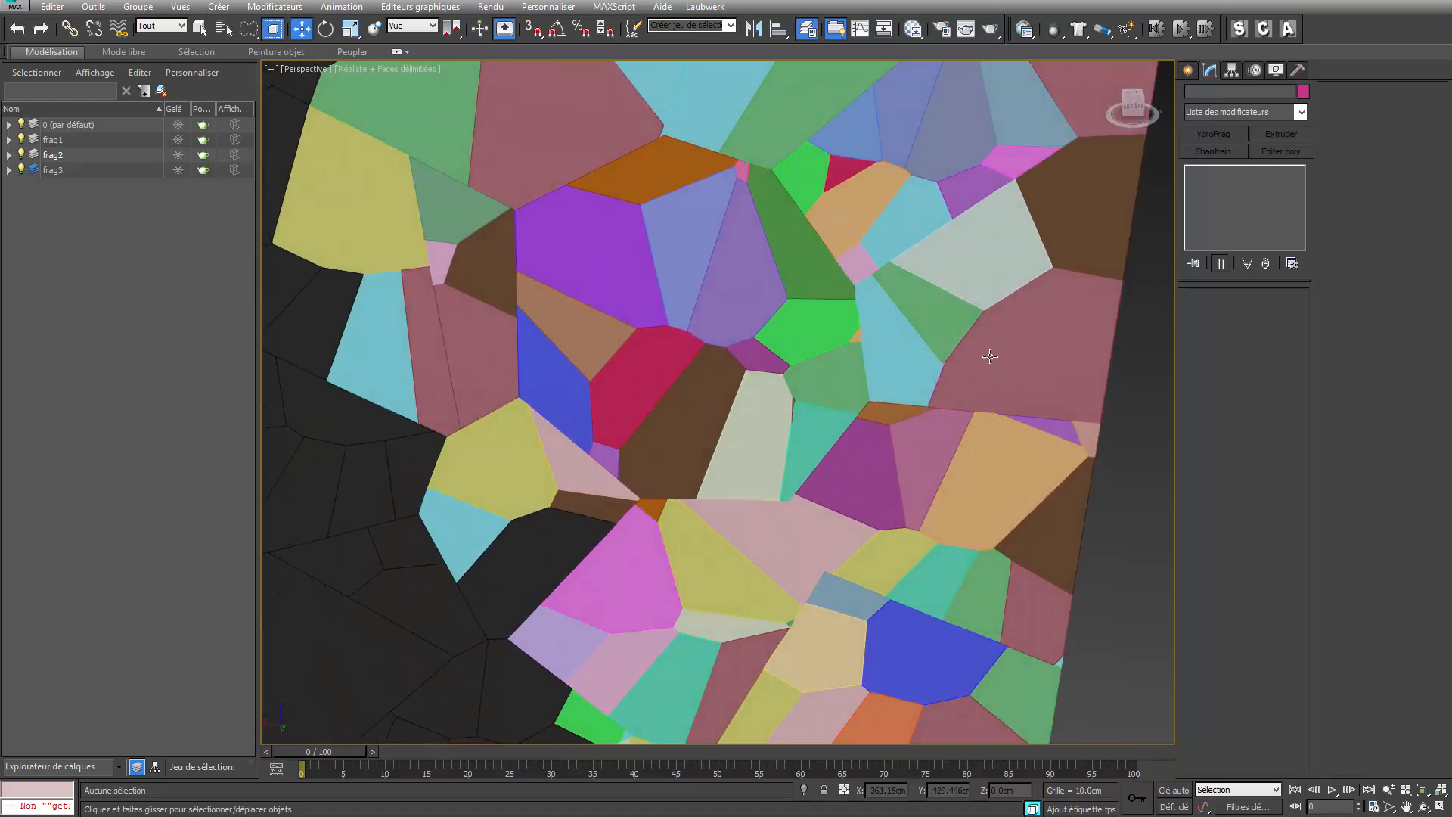
scroll(752, 307, "down", 2)
scroll(763, 341, "down", 3)
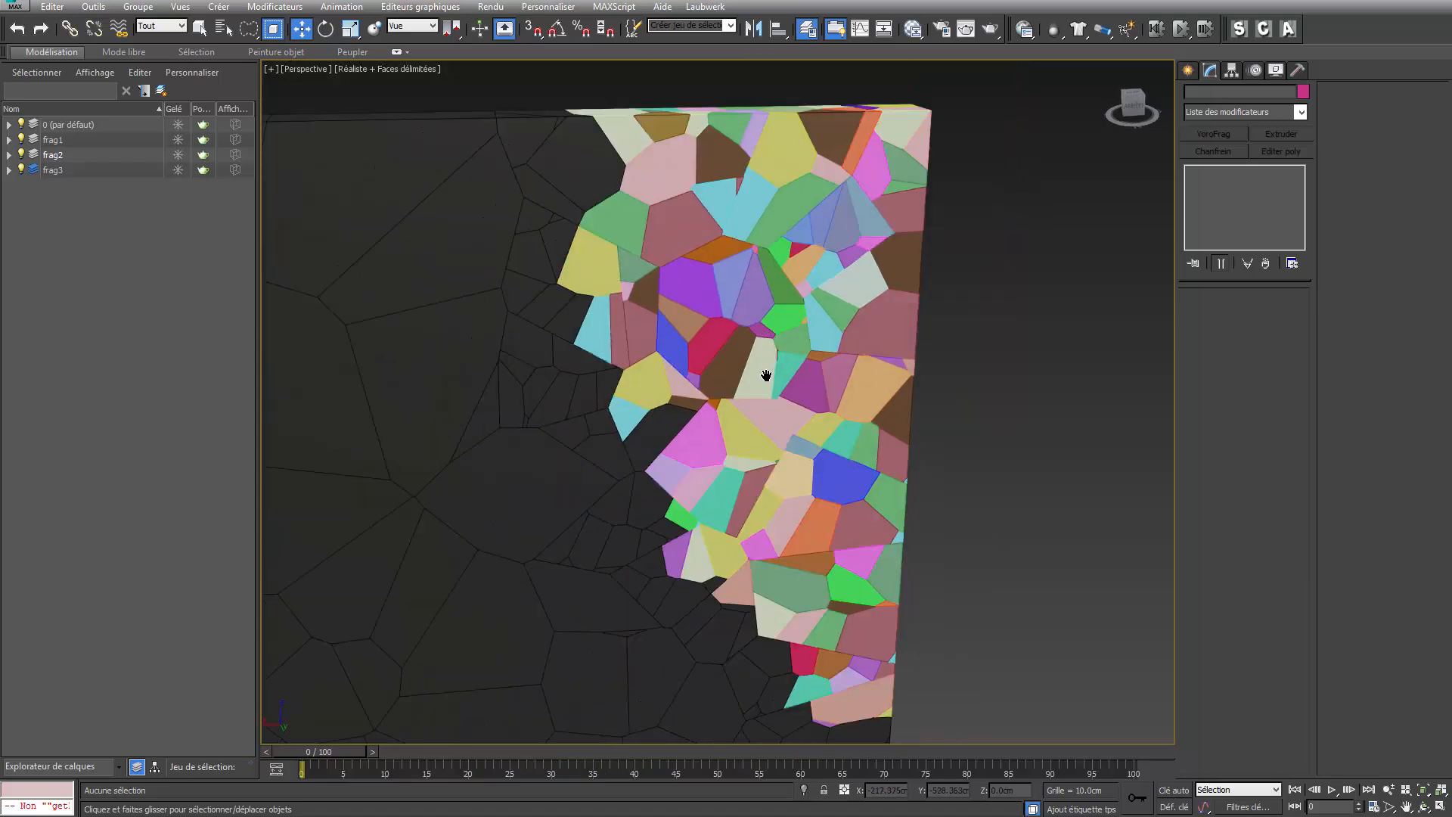
scroll(767, 374, "down", 1)
scroll(760, 405, "up", 4)
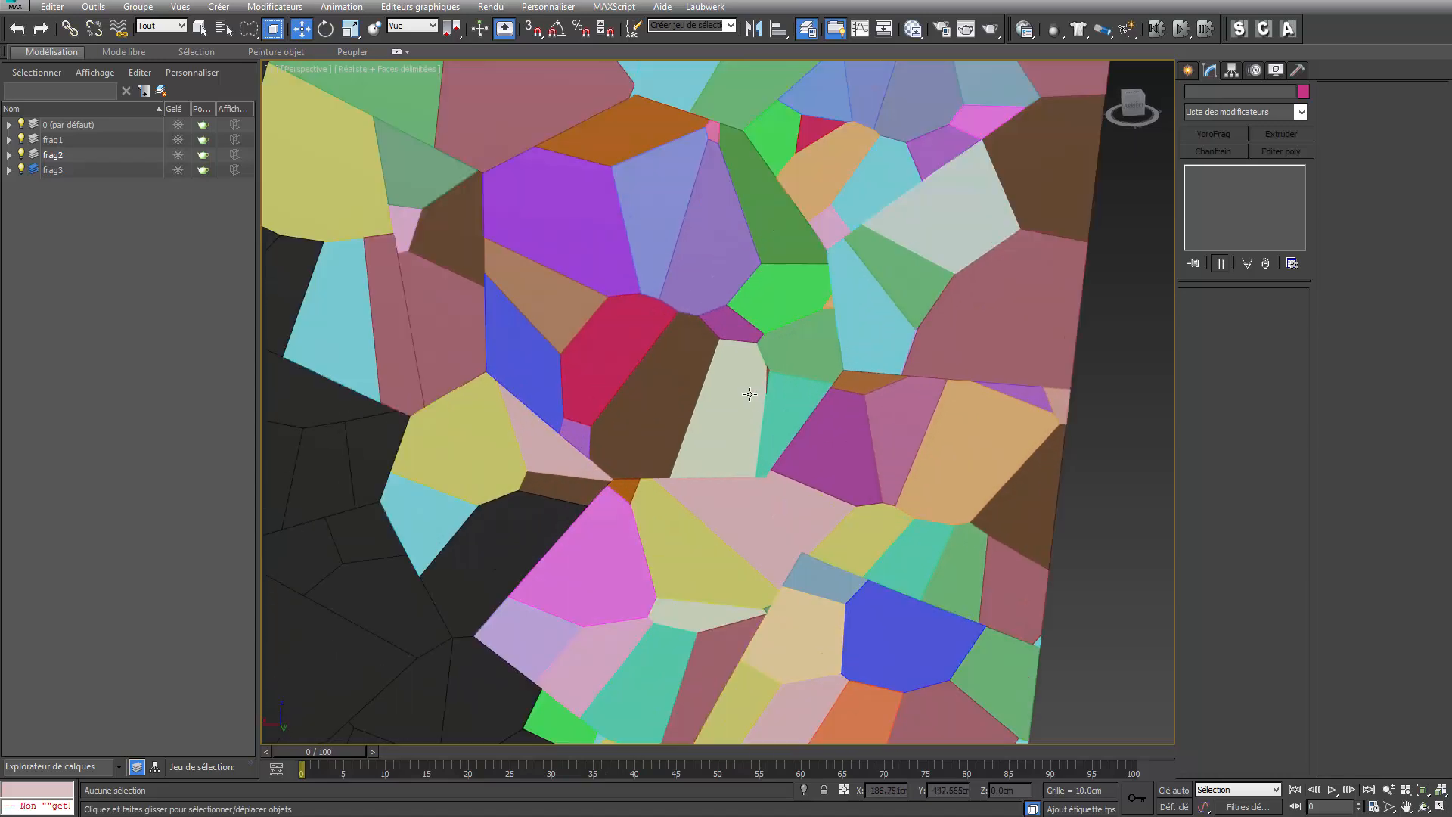
left_click(749, 394)
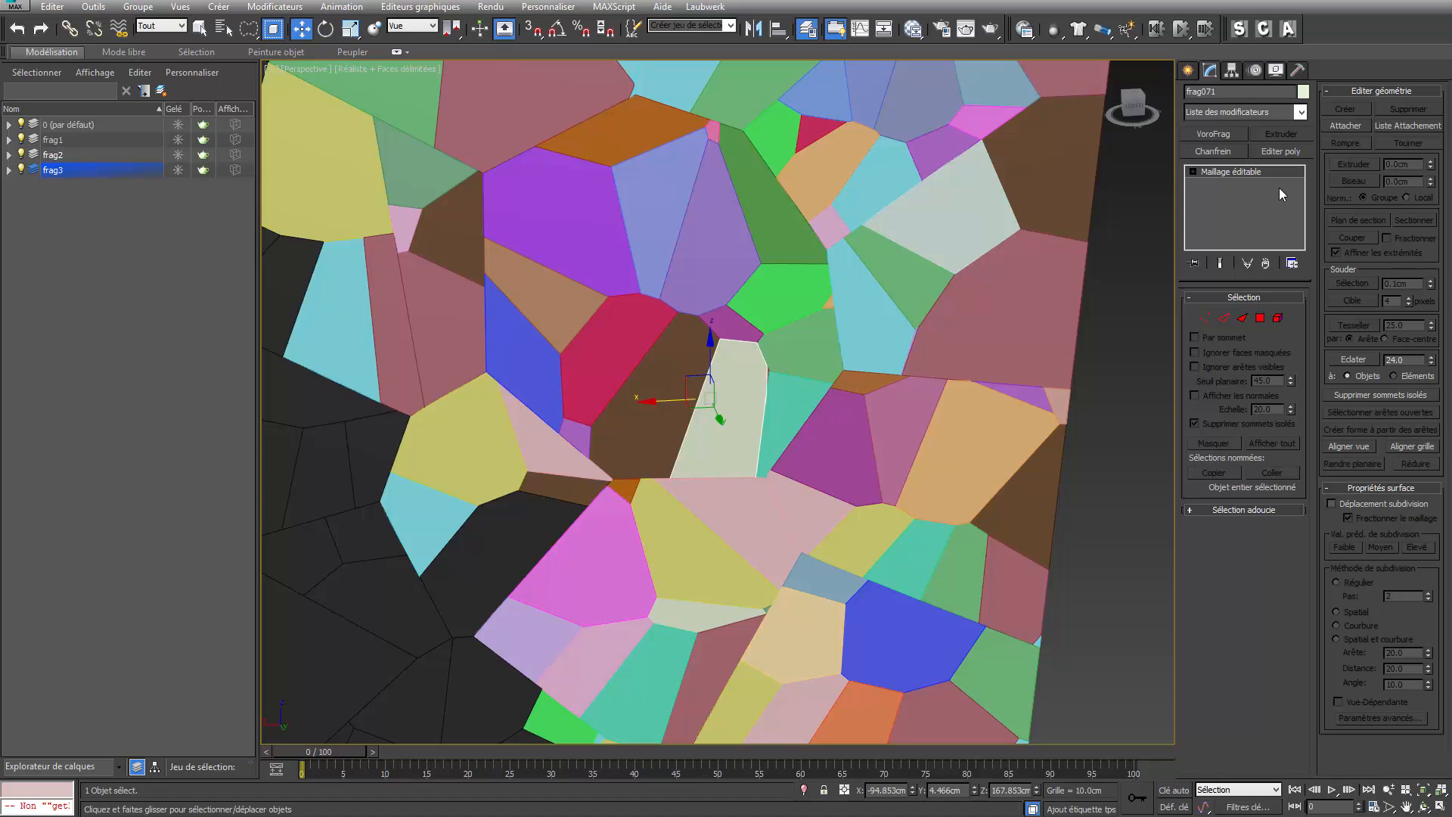
left_click(1214, 134)
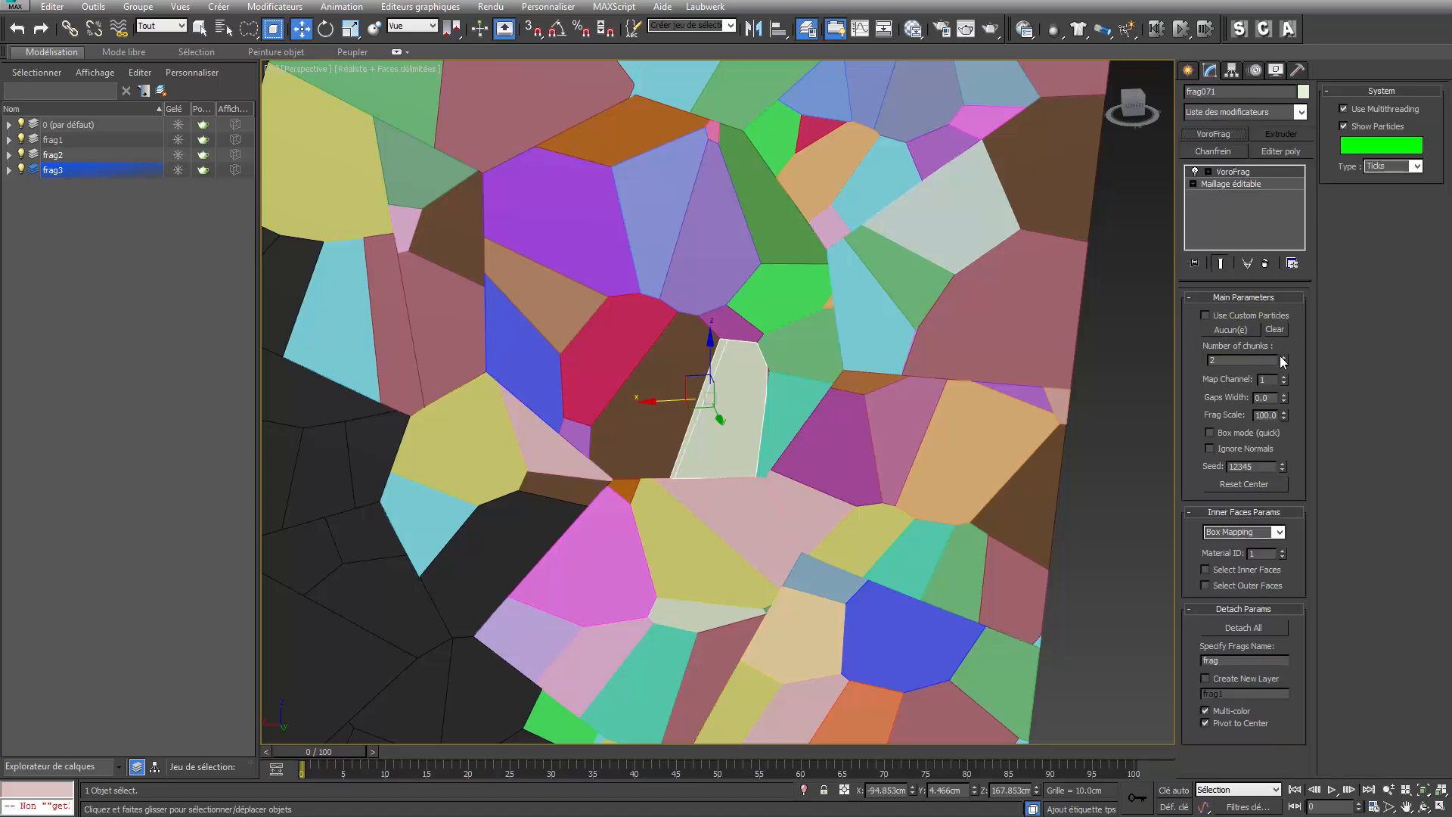
left_click_drag(1283, 363, 1279, 259)
left_click(1248, 626)
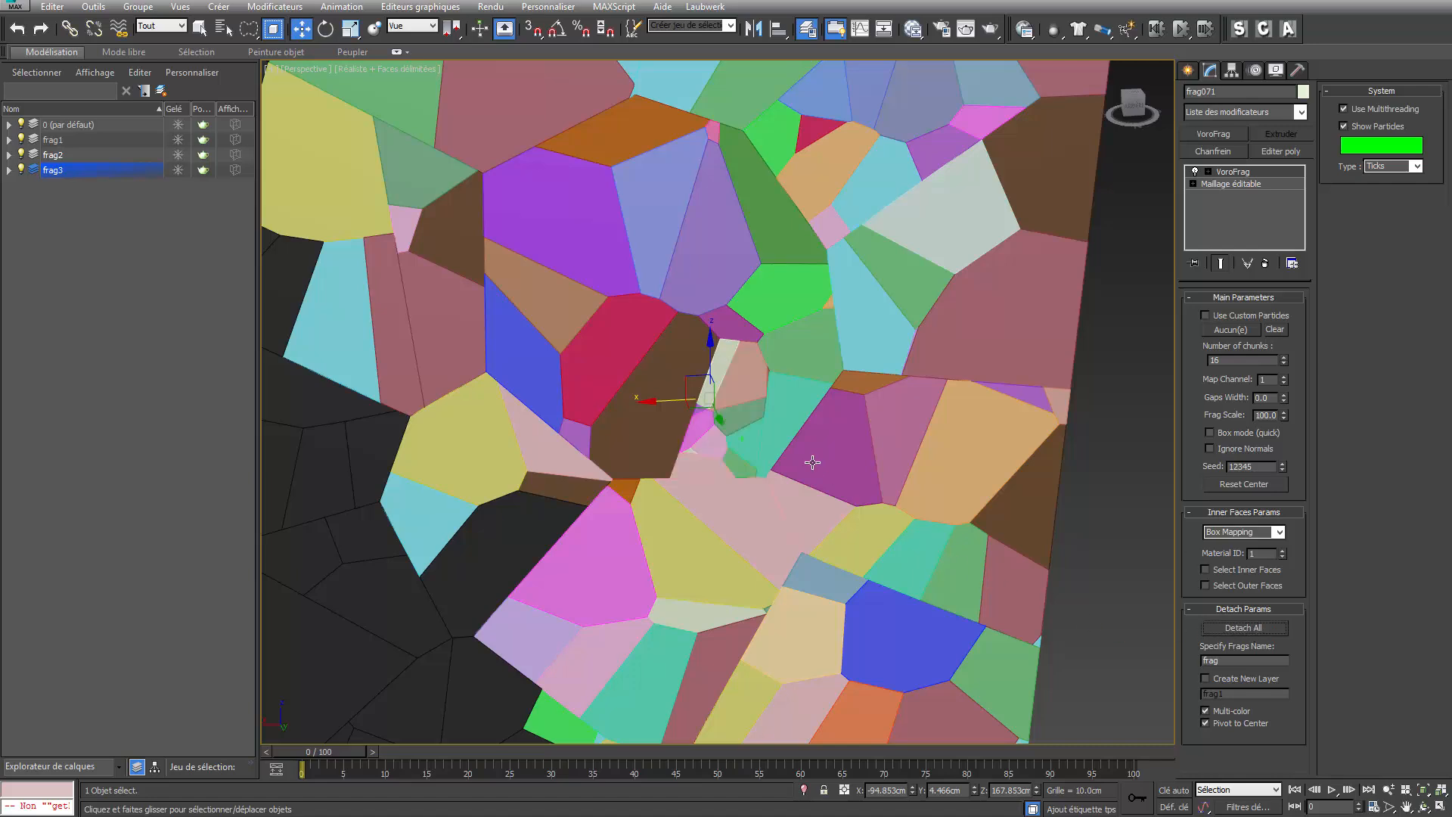
Fracture the adjacent brown fragment frag069 with VoroFrag into 19 chunks, detach all and delete the original
left_click(661, 382)
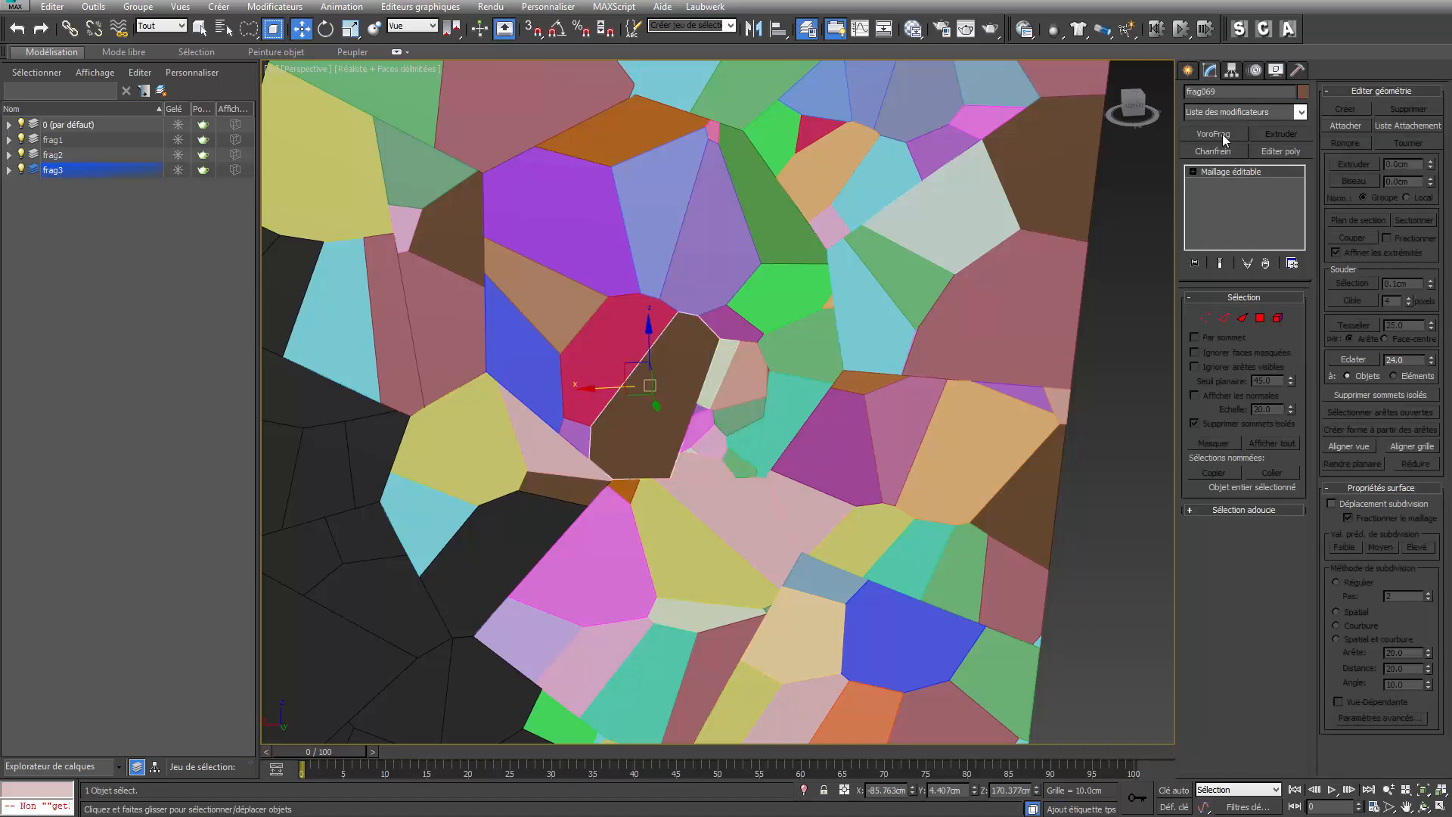
left_click(1214, 134)
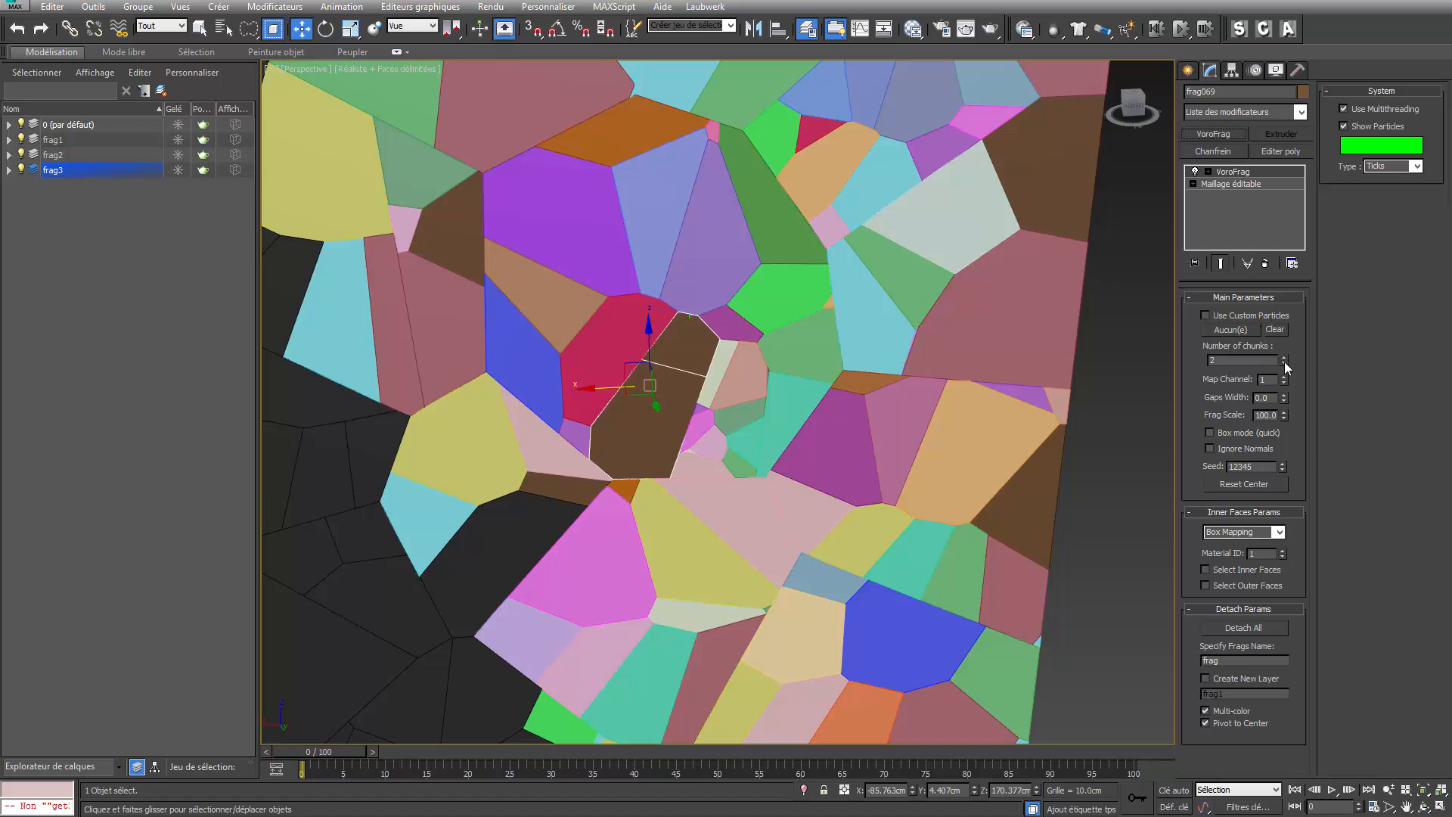
left_click_drag(1284, 362, 1285, 229)
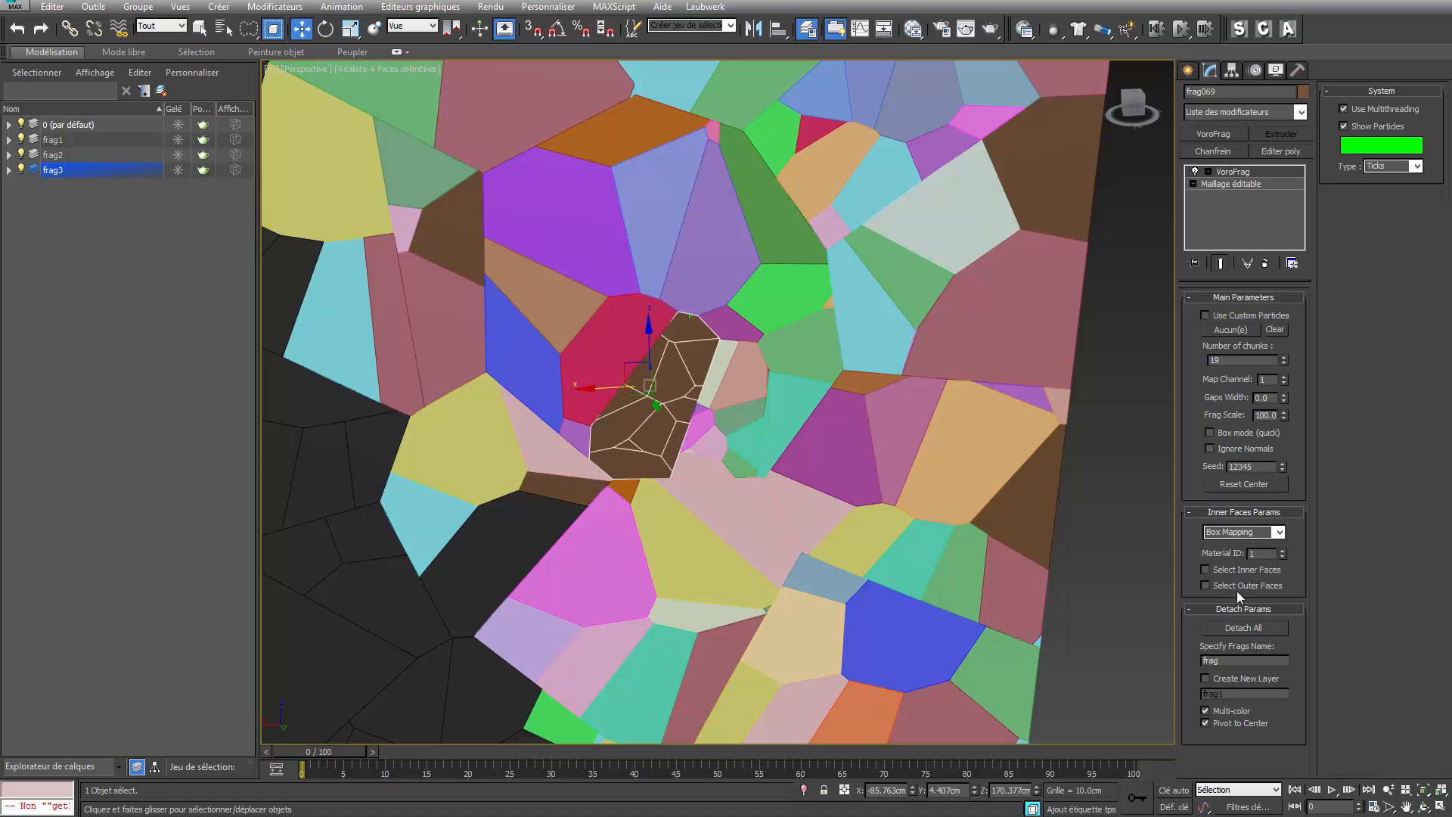
left_click(1237, 625)
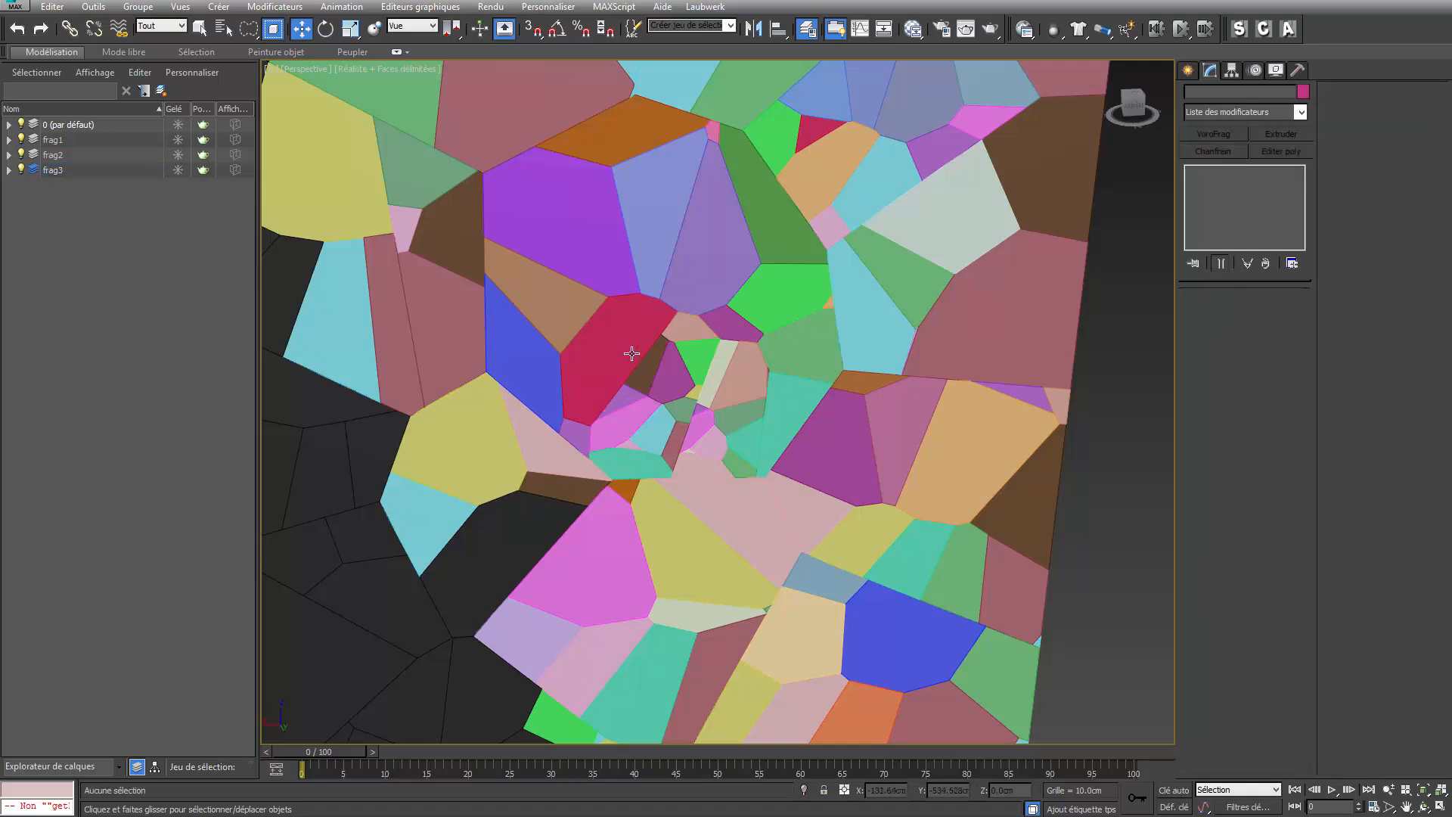
Fracture the neighbouring red fragment frag081 with VoroFrag into 13 chunks, detach all and delete the original
left_click(1233, 135)
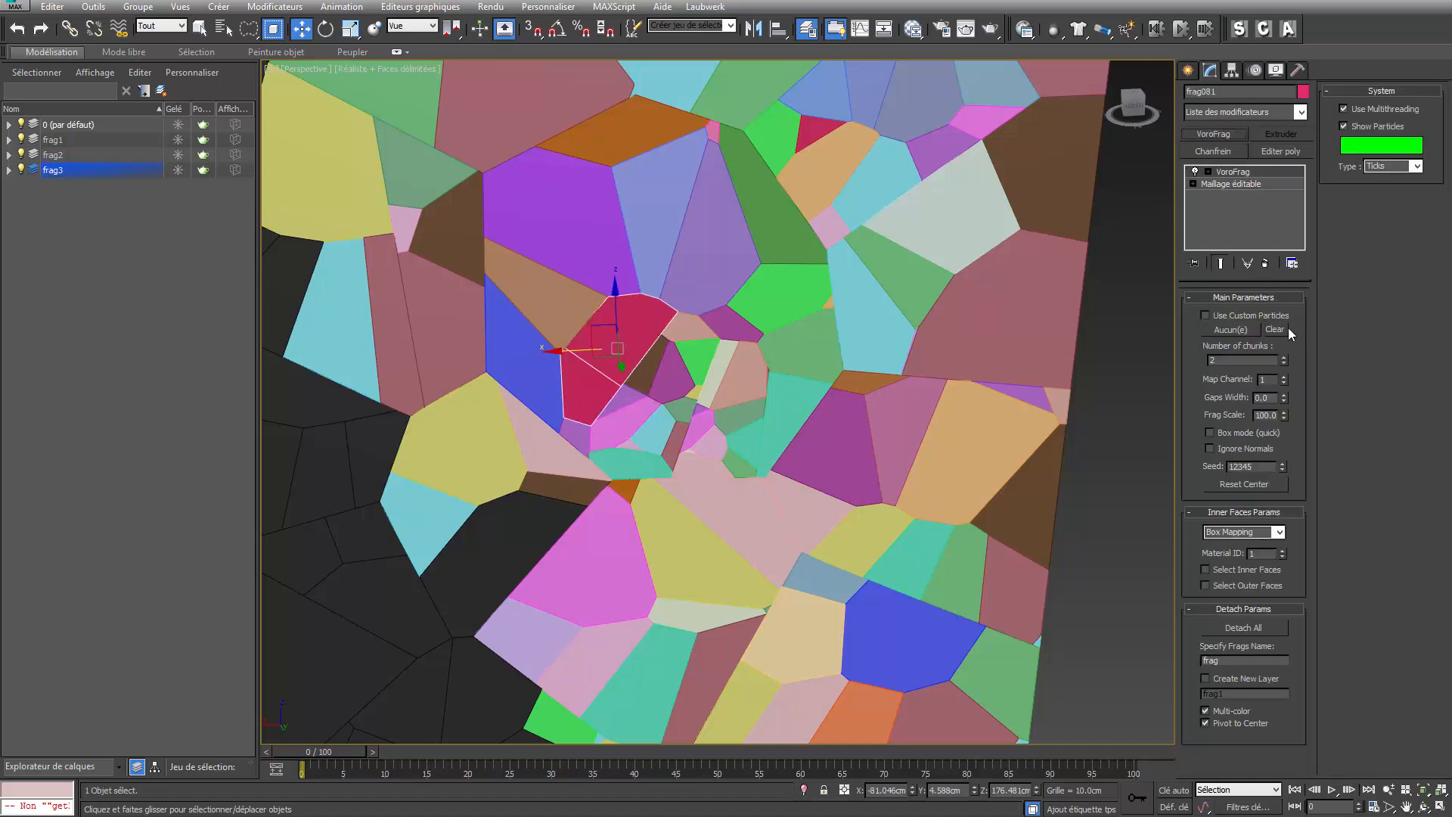
left_click_drag(1284, 362, 1284, 325)
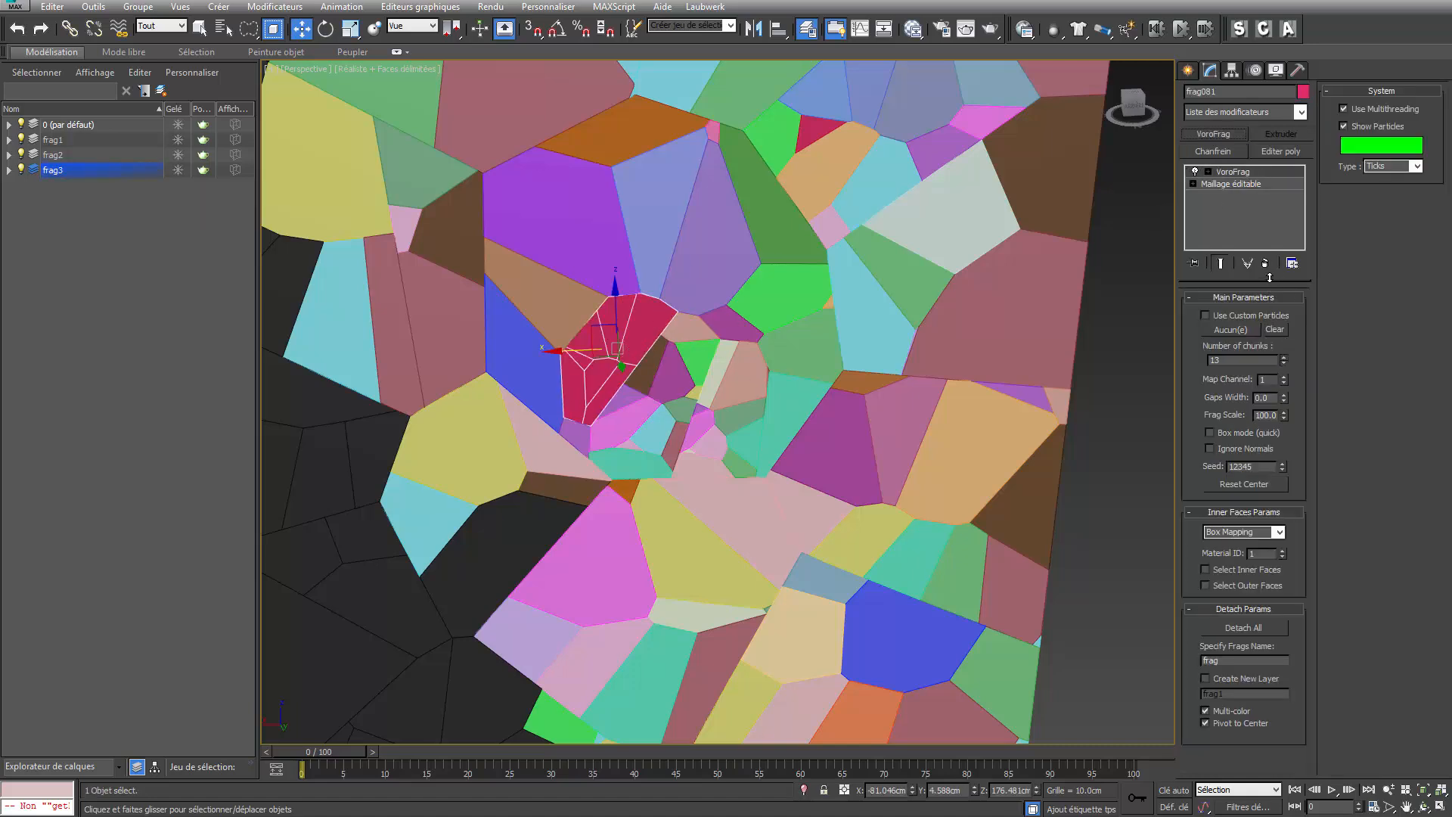
left_click(1240, 628)
left_click(1091, 570)
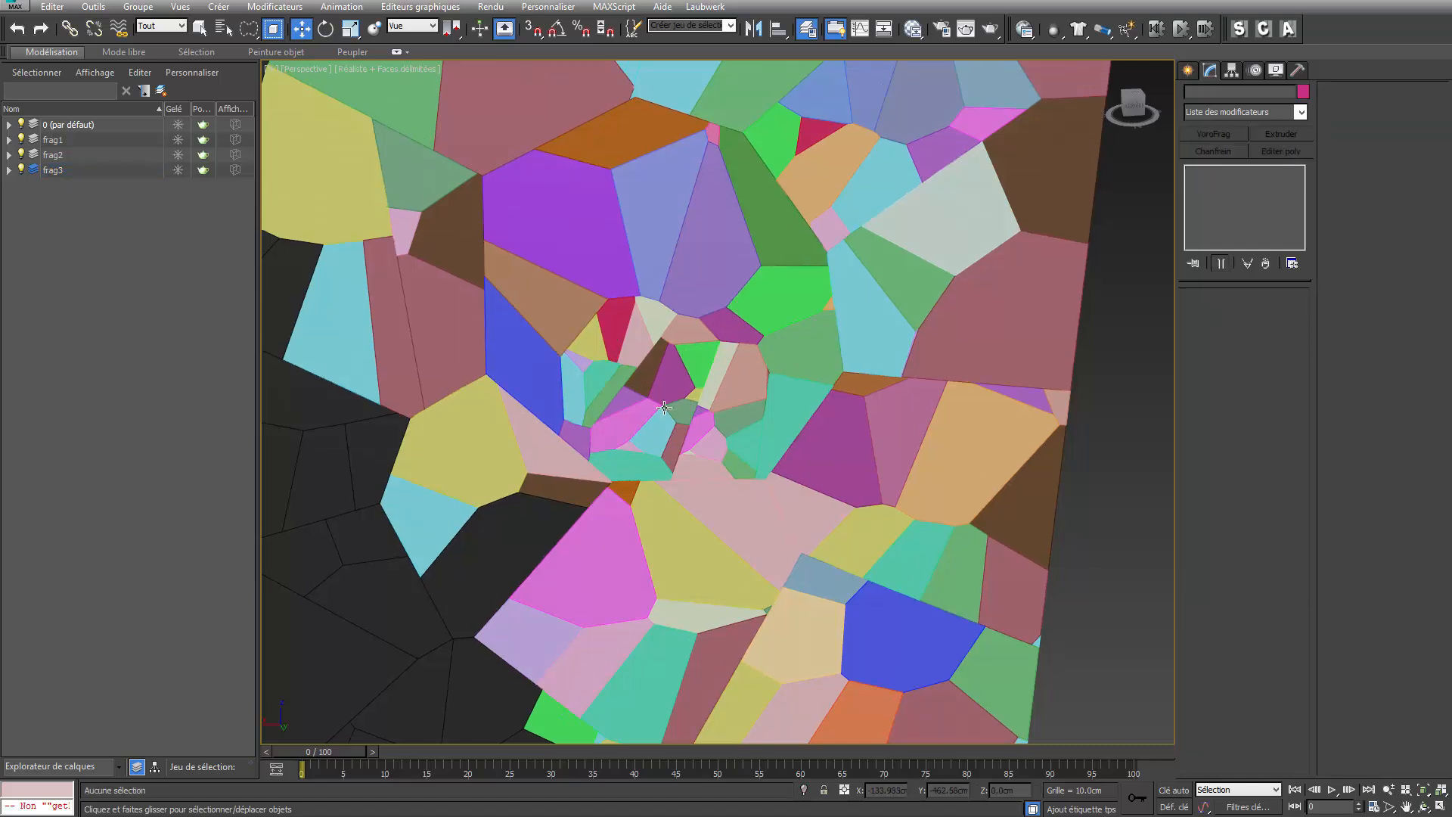
Start a standard Box primitive with AutoGrid enabled so it aligns to the wall's surface
scroll(656, 373, "down", 4)
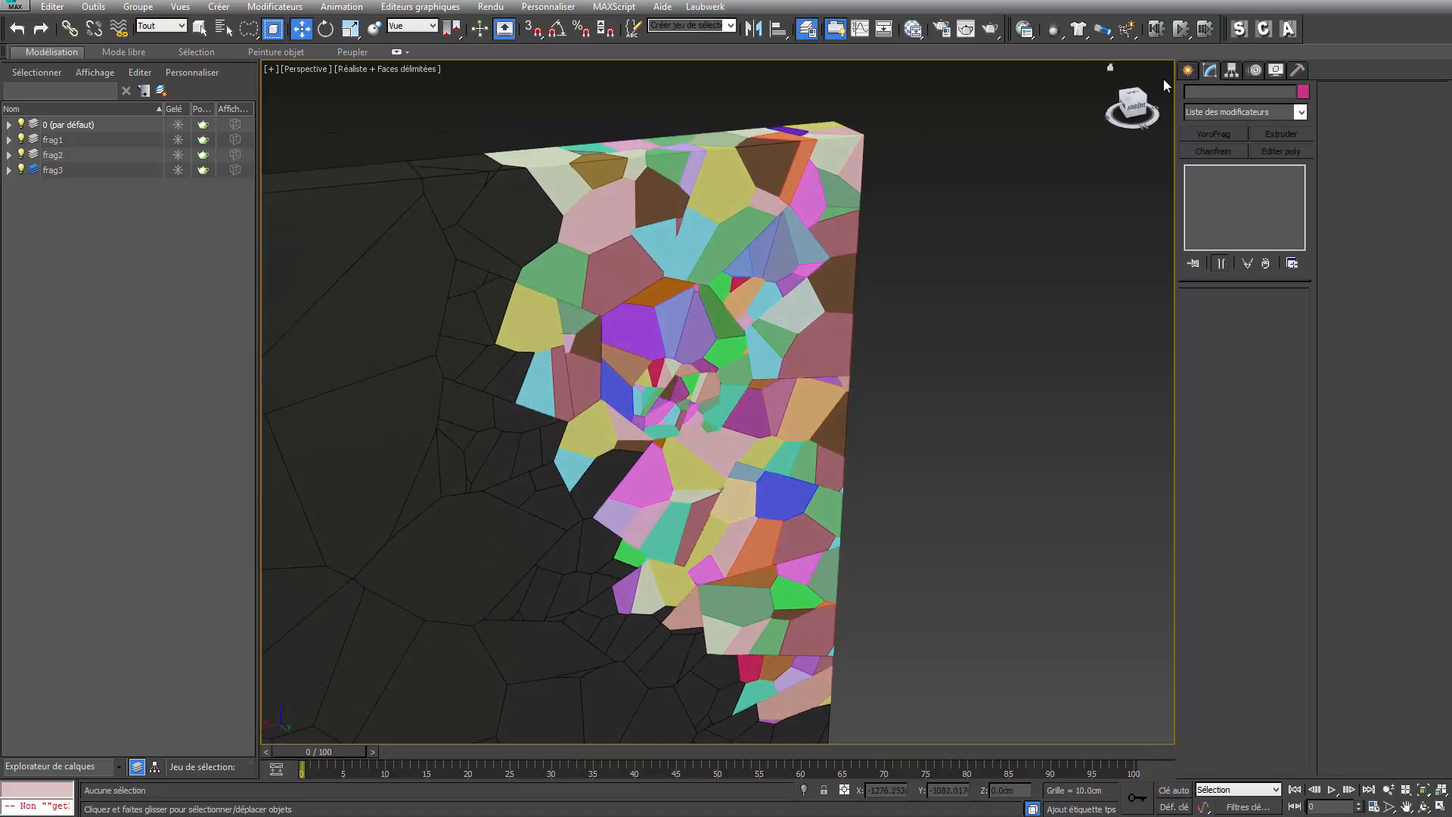
left_click(1188, 71)
left_click(1211, 167)
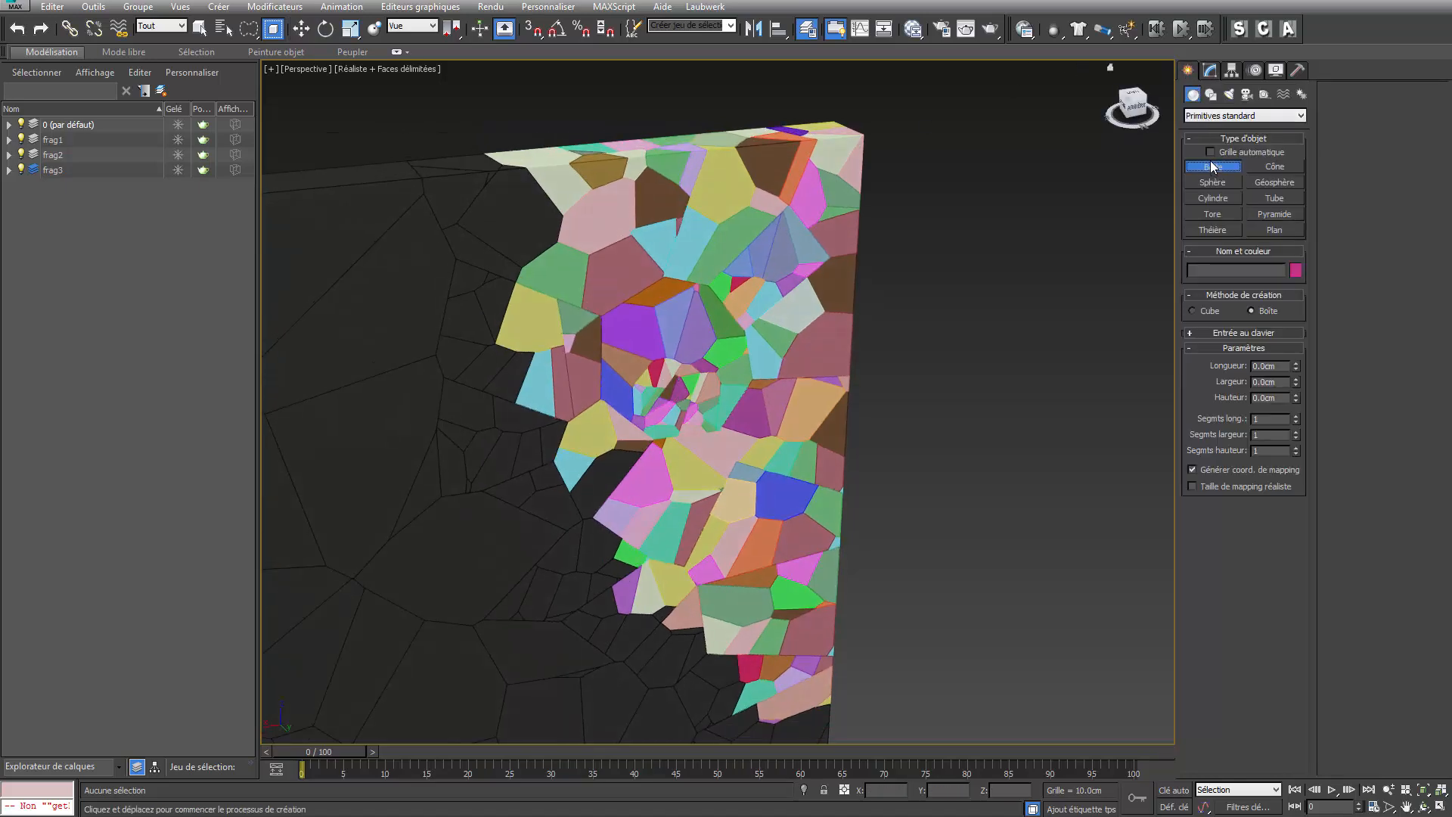
left_click(1210, 152)
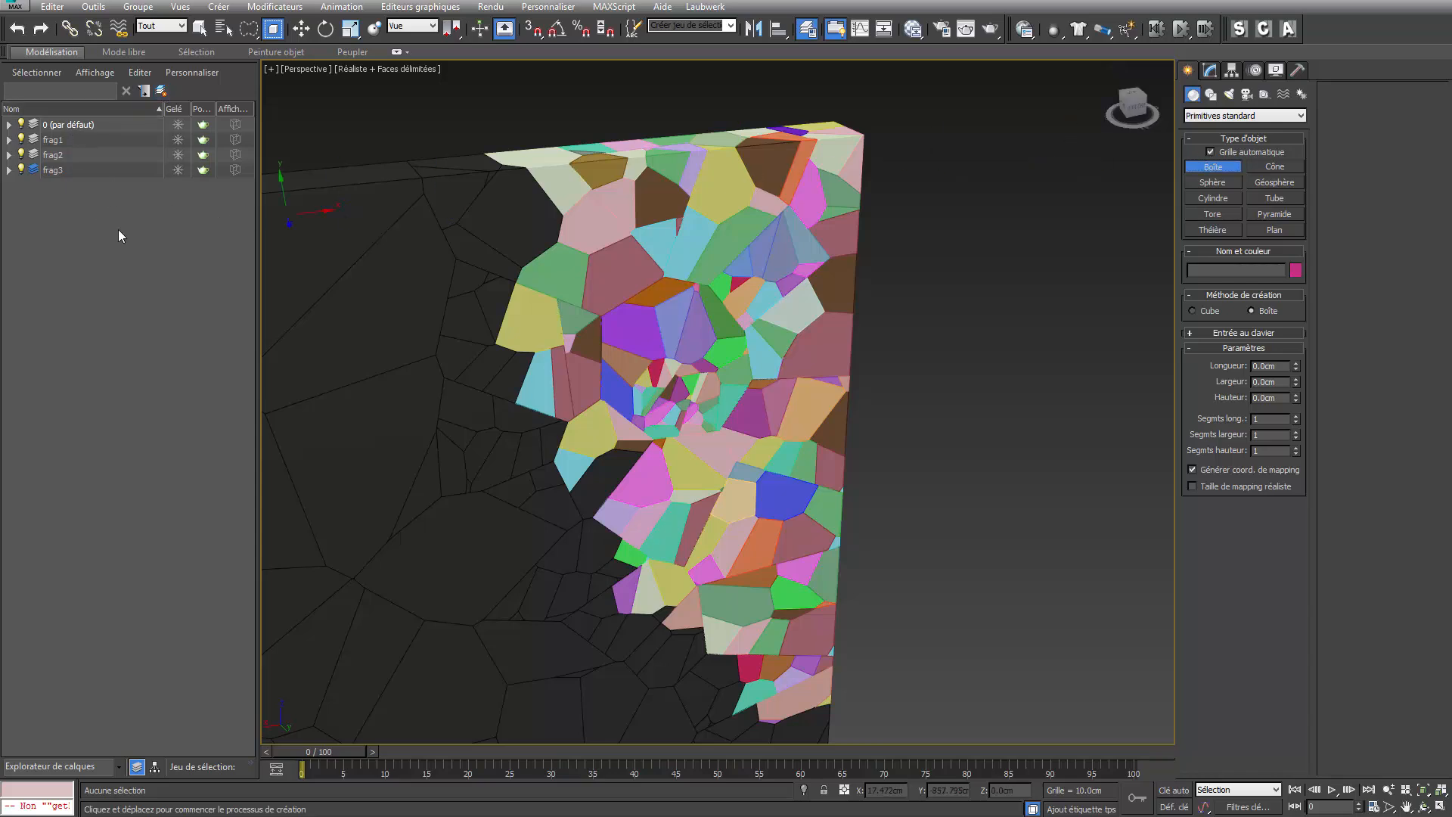
Create a new layer and name it tools
left_click(160, 91)
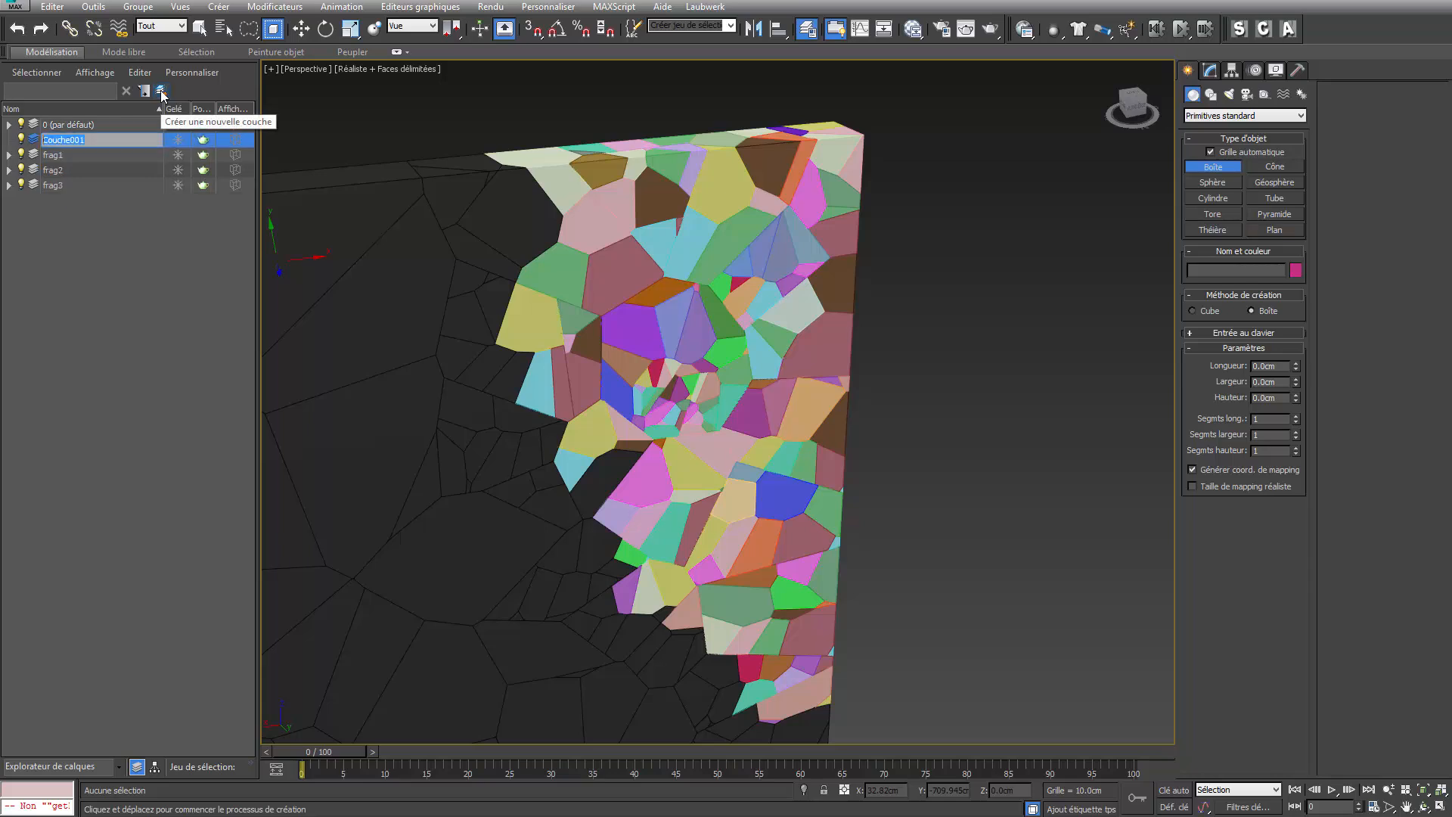
left_click_drag(86, 144, 44, 140)
left_click(65, 141)
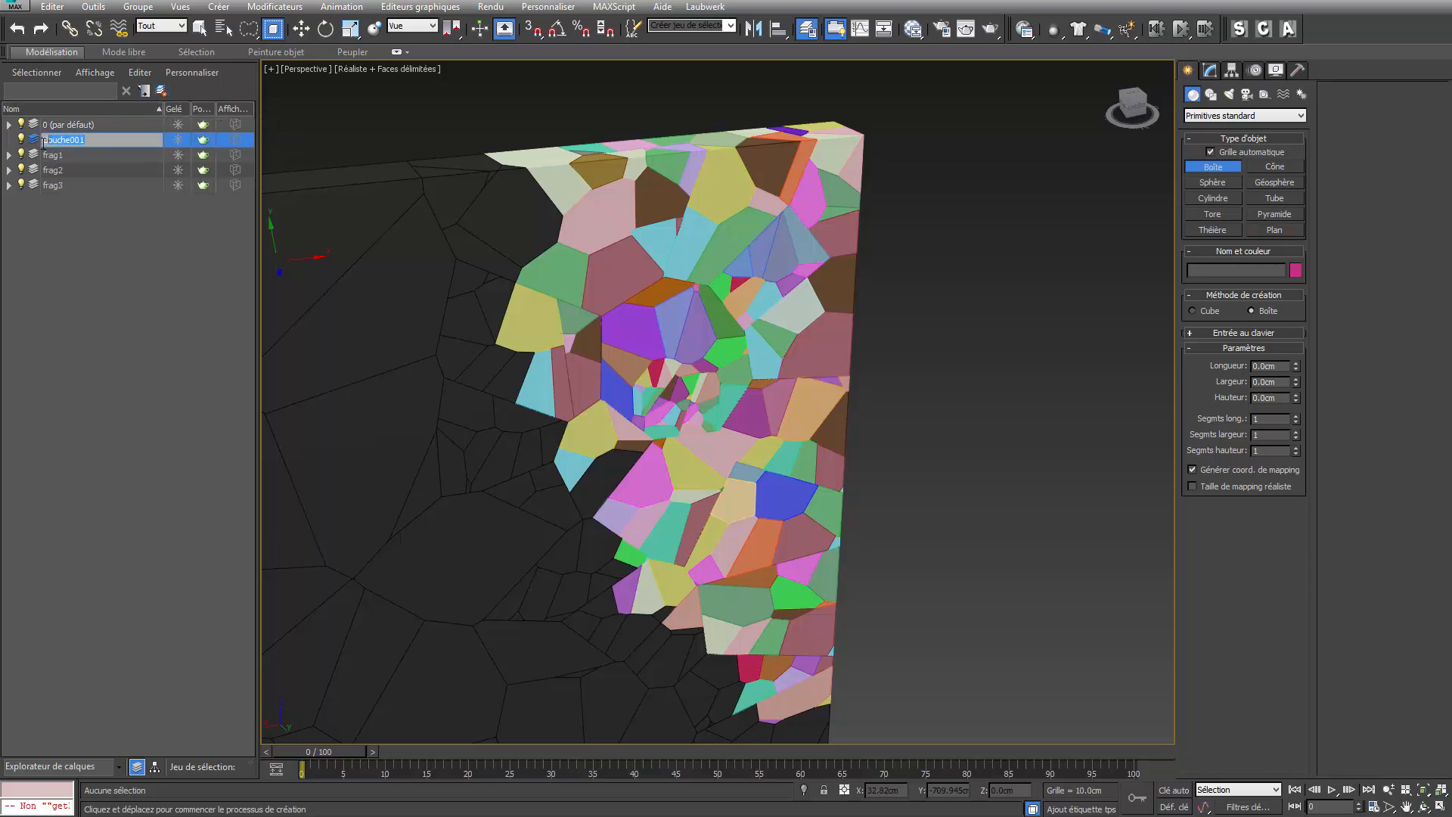
type("1")
key("Return")
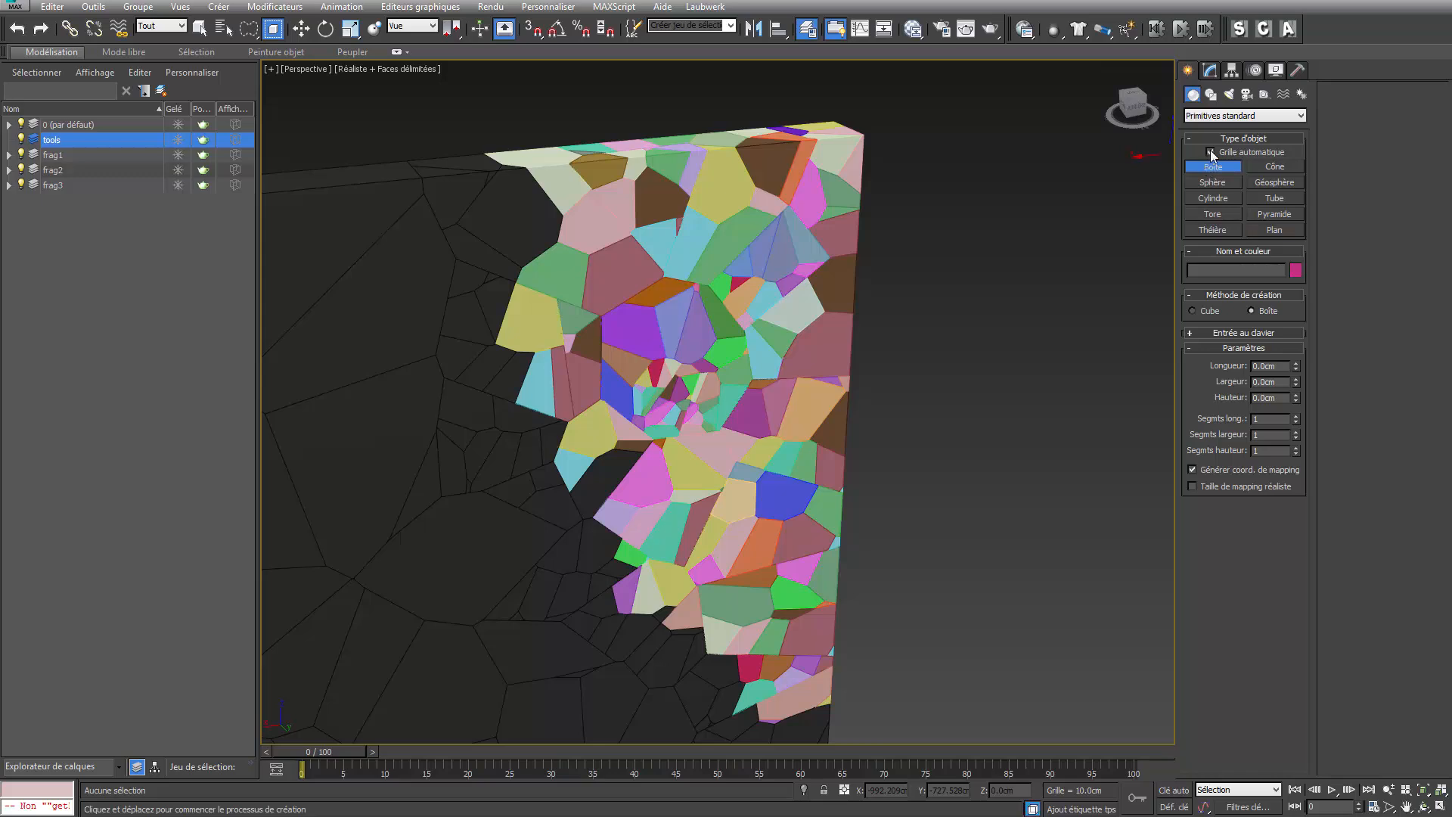
Draw a box about 4.8 by 4 cm over the small chunks, extrude it outward from the wall and switch to the Move tool
scroll(689, 402, "up", 5)
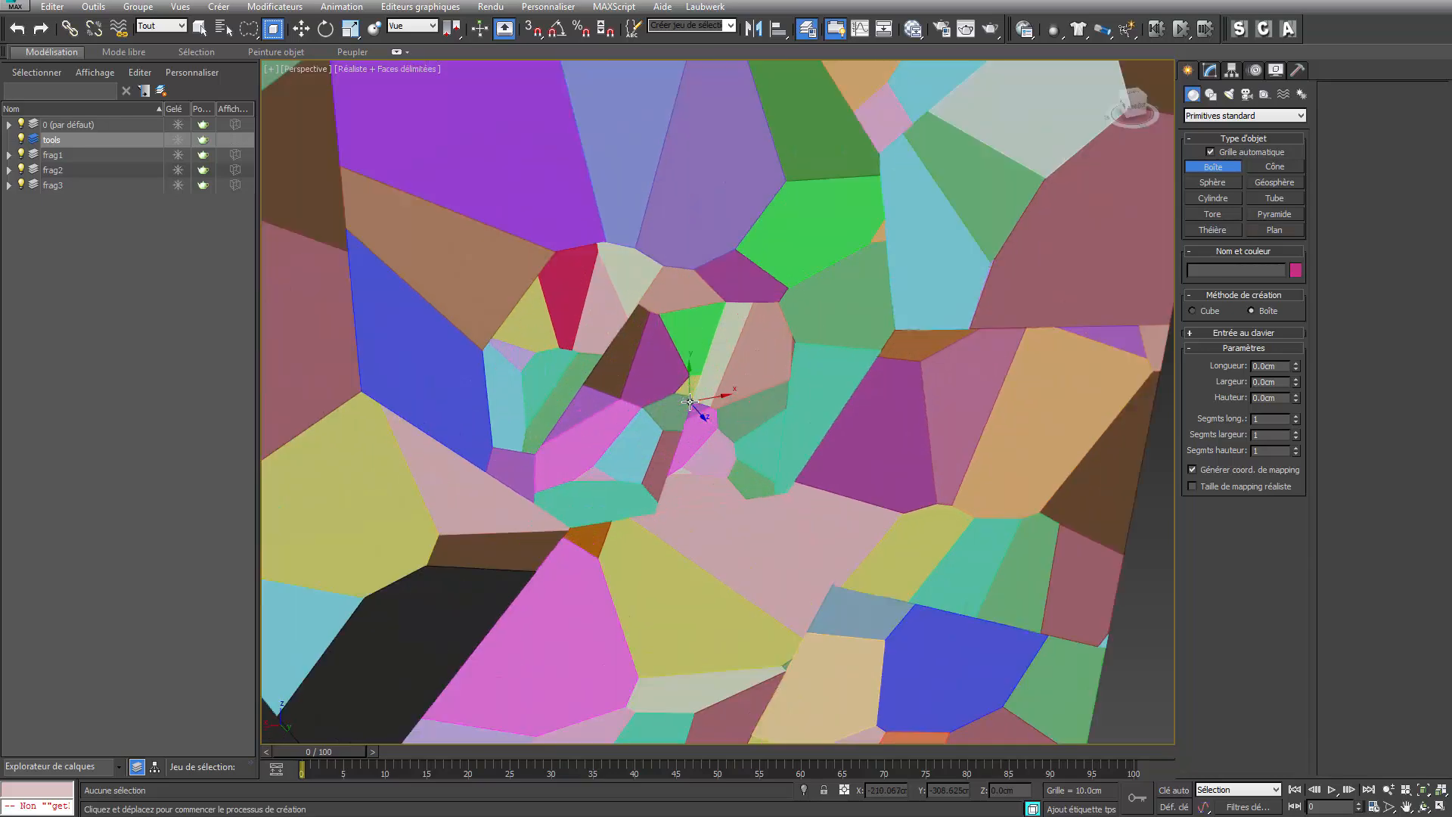
left_click_drag(667, 360, 633, 399)
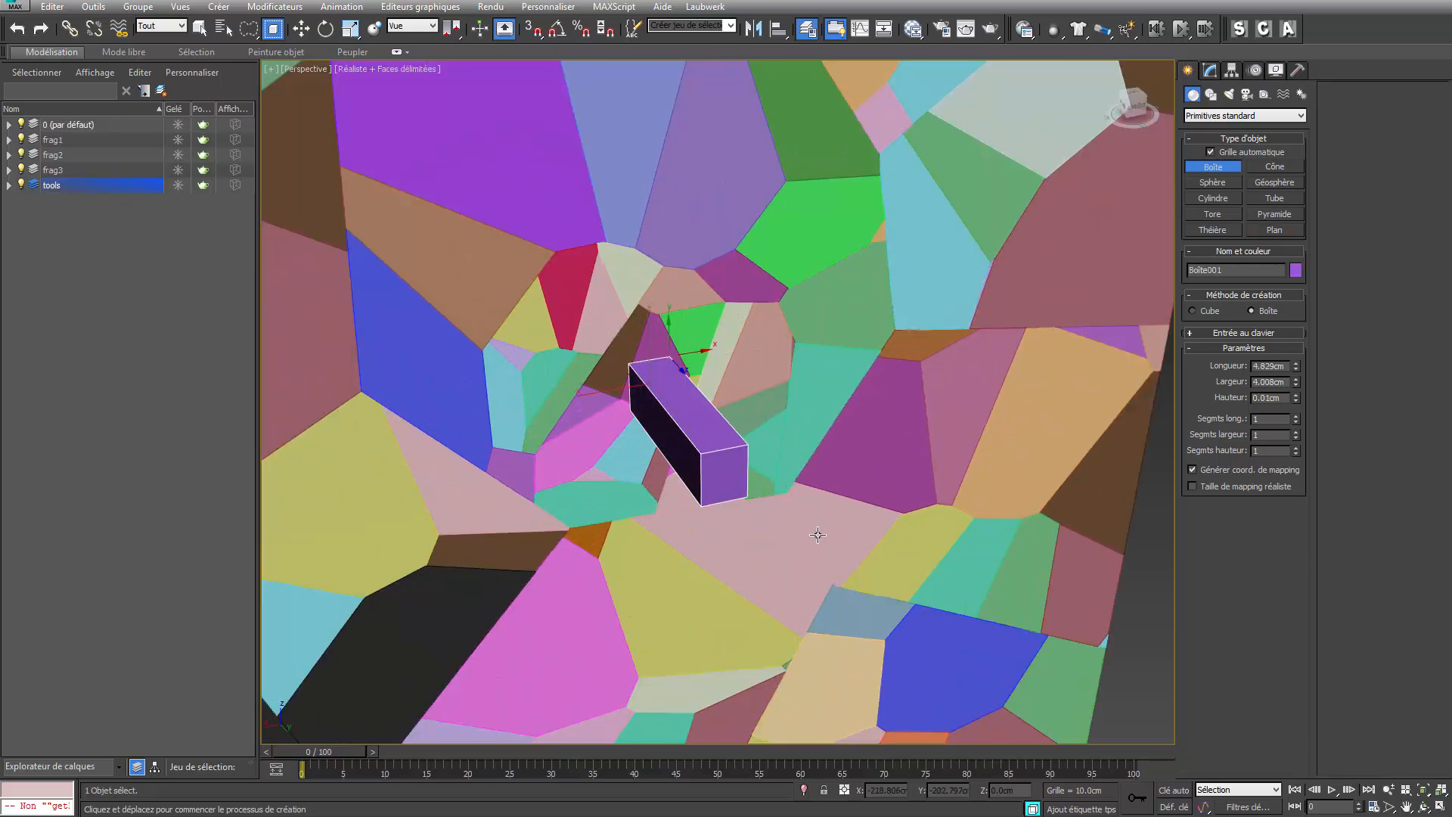
left_click(819, 539)
key("w")
scroll(751, 403, "down", 5)
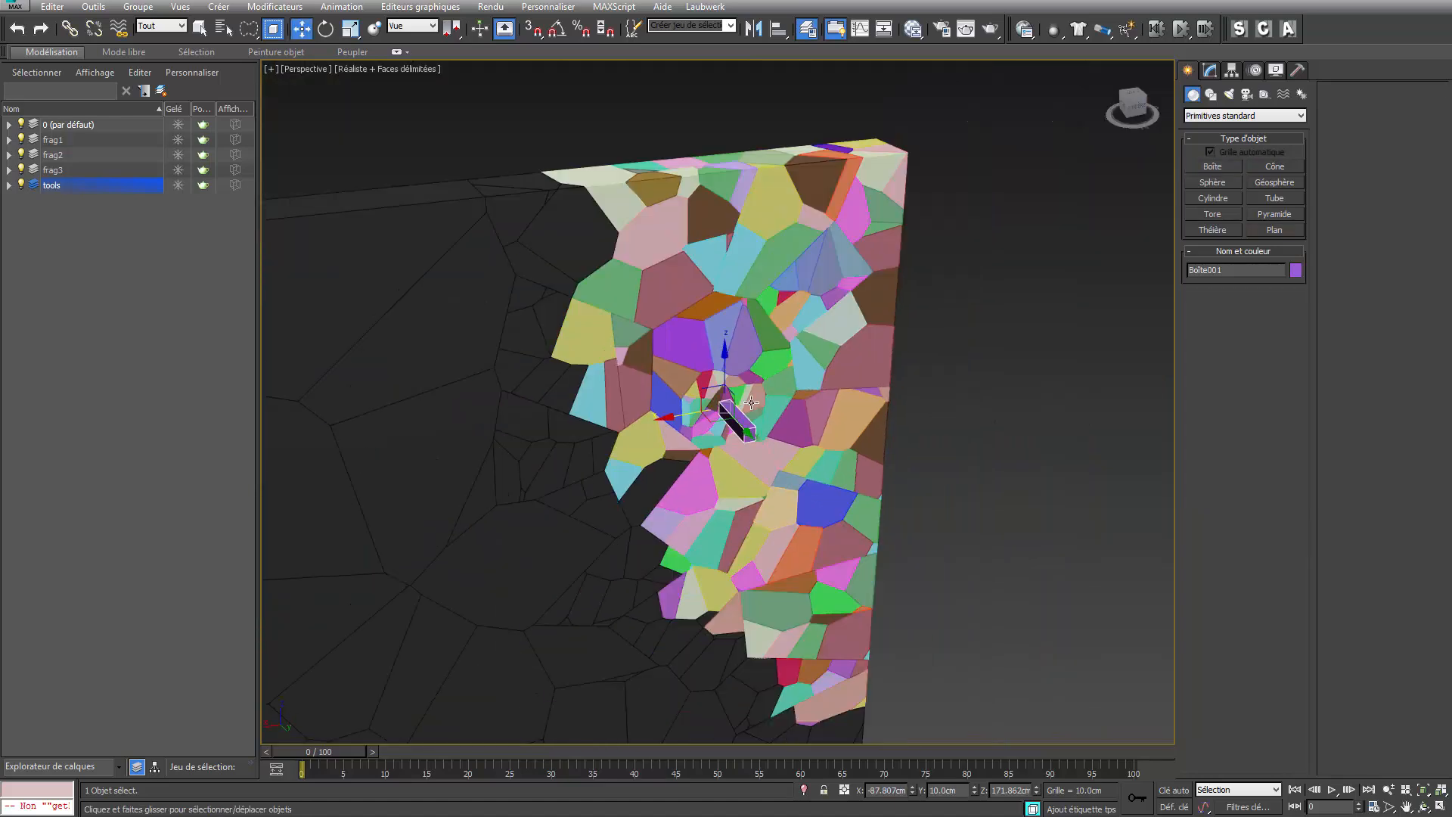
middle_click_drag(751, 403, 868, 324)
scroll(720, 358, "down", 3)
middle_click_drag(868, 324, 871, 326, "alt")
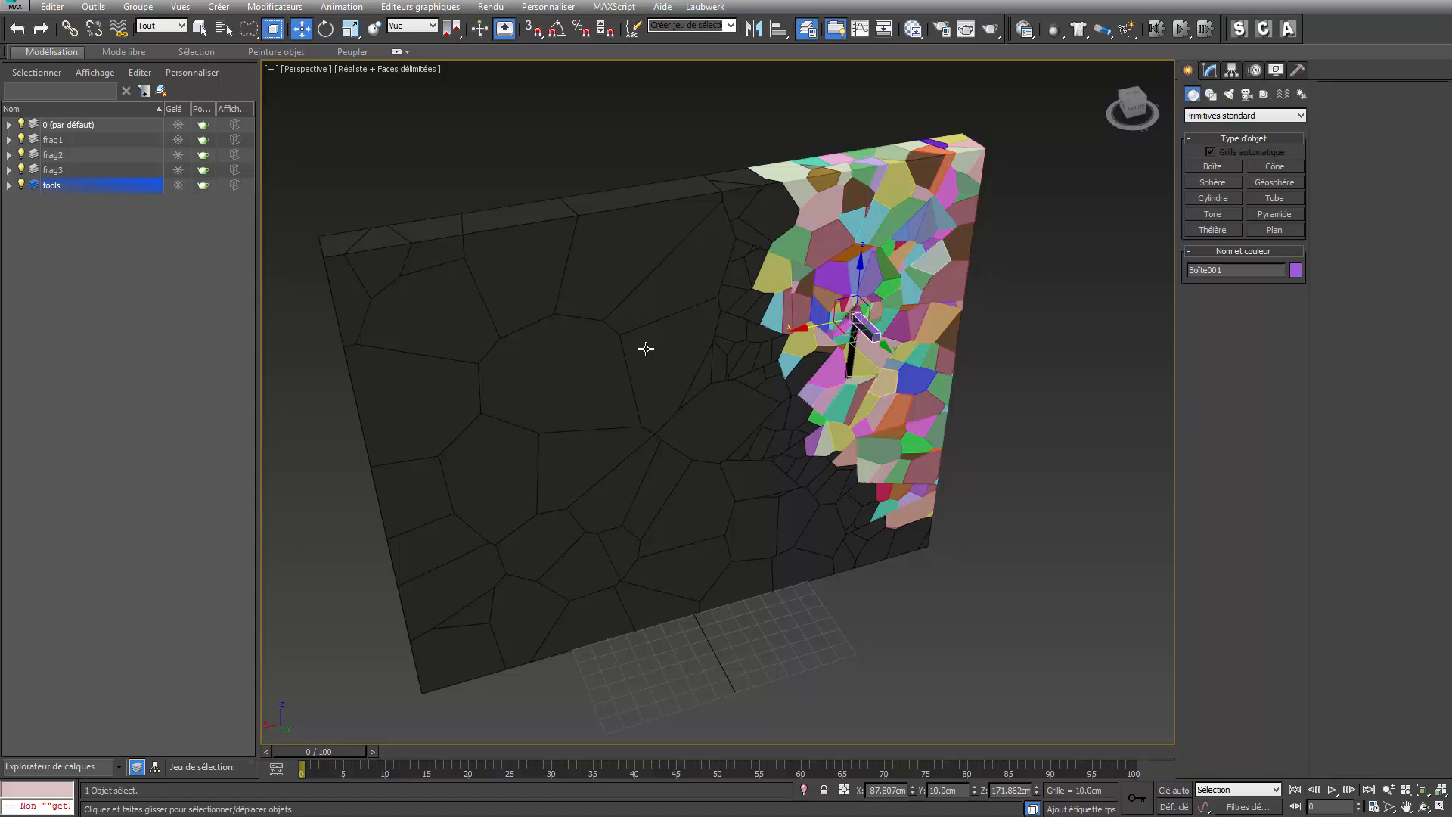
mouse_move(636, 343)
middle_mouse_down("alt")
mouse_move(700, 305)
mouse_move(632, 336)
middle_mouse_up("alt")
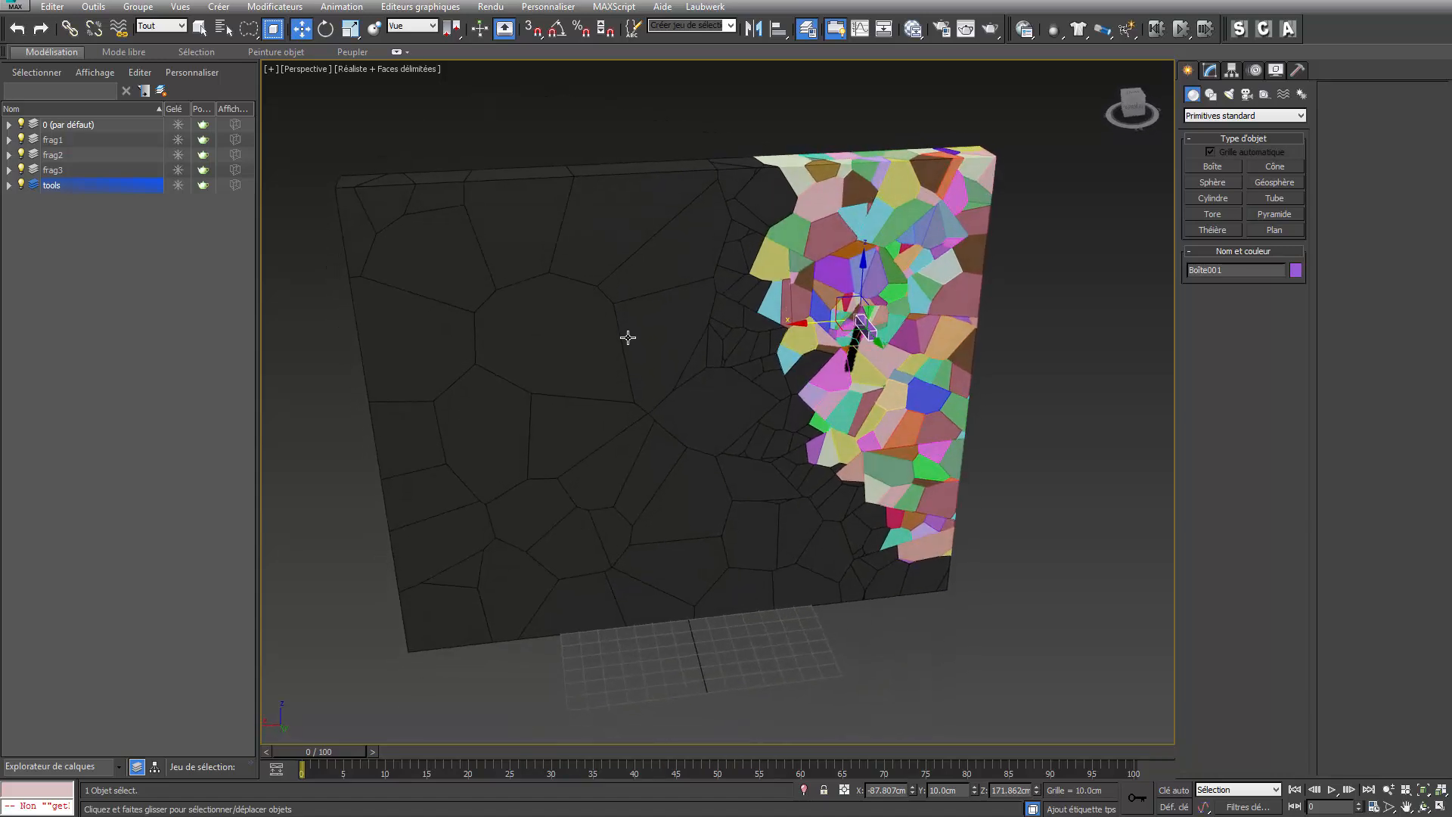